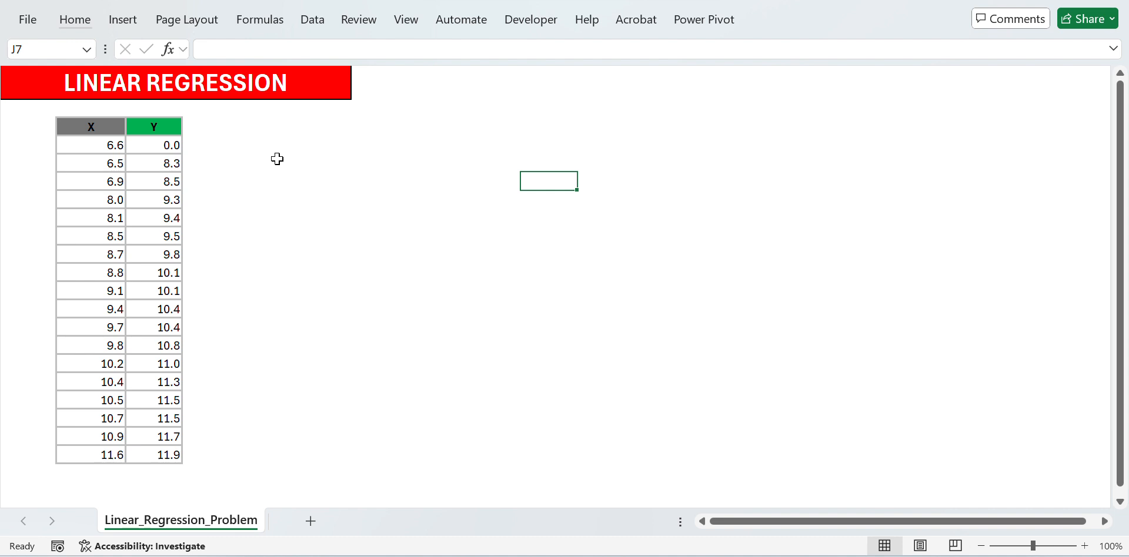
Add a new worksheet after Linear_Regression_Problem and hide its gridlines
{"action": "left_click", "coordinate": [314, 522]}
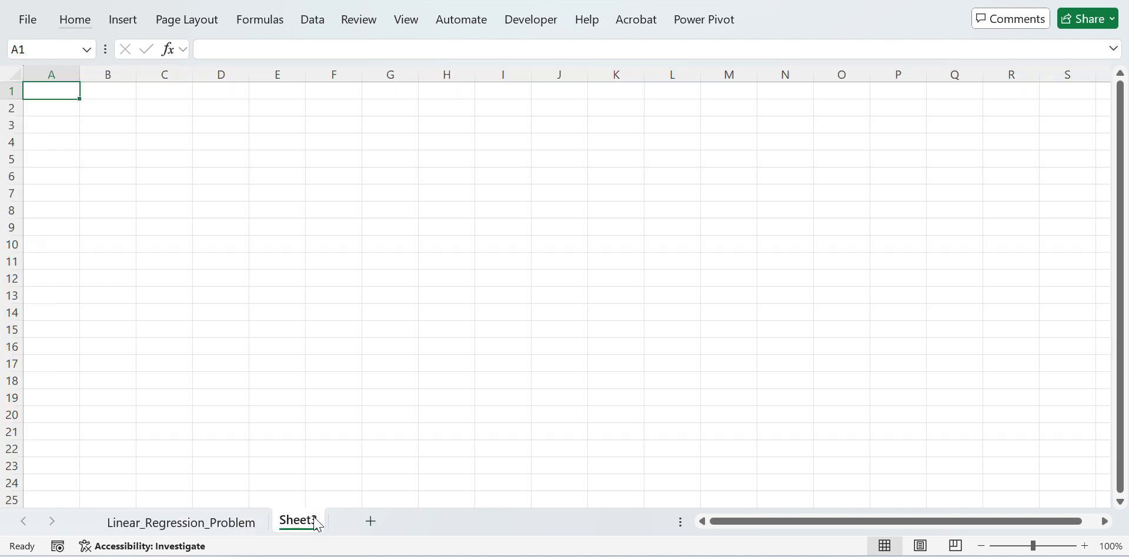
{"action": "left_click", "coordinate": [229, 318]}
{"action": "key", "text": "alt"}
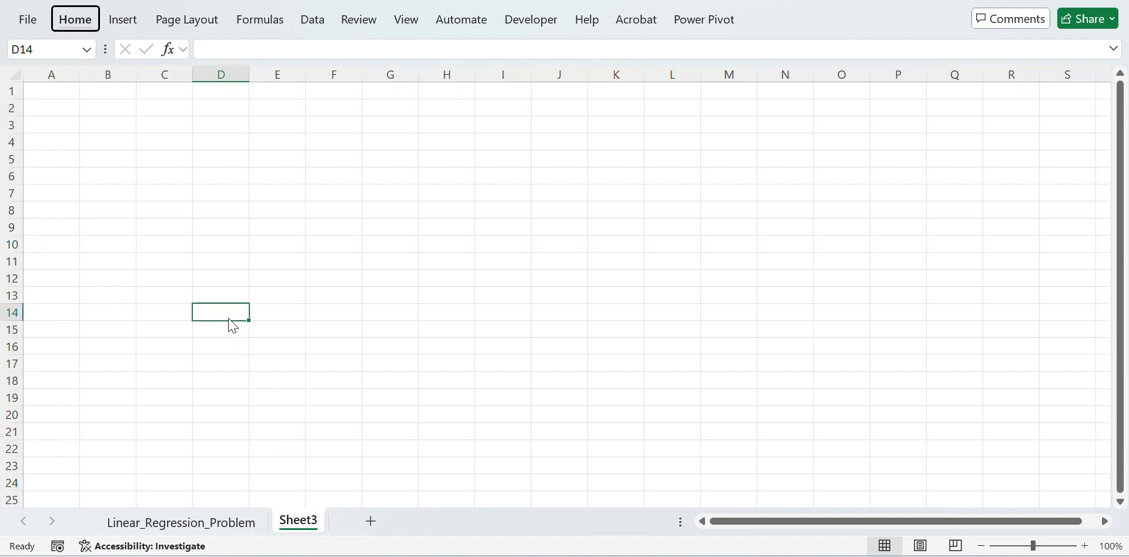
{"action": "key", "text": "w"}
{"action": "key", "text": "v"}
{"action": "key", "text": "g"}
Enter the heading "Linear Regression:" in cell A2 of the new sheet
{"action": "key", "text": "Up"}
{"action": "key", "text": "Up"}
{"action": "key", "text": "Up"}
{"action": "key", "text": "Up"}
{"action": "key", "text": "Up"}
{"action": "key", "text": "Up"}
{"action": "key", "text": "Up"}
{"action": "key", "text": "Up"}
{"action": "key", "text": "Up"}
{"action": "key", "text": "Up"}
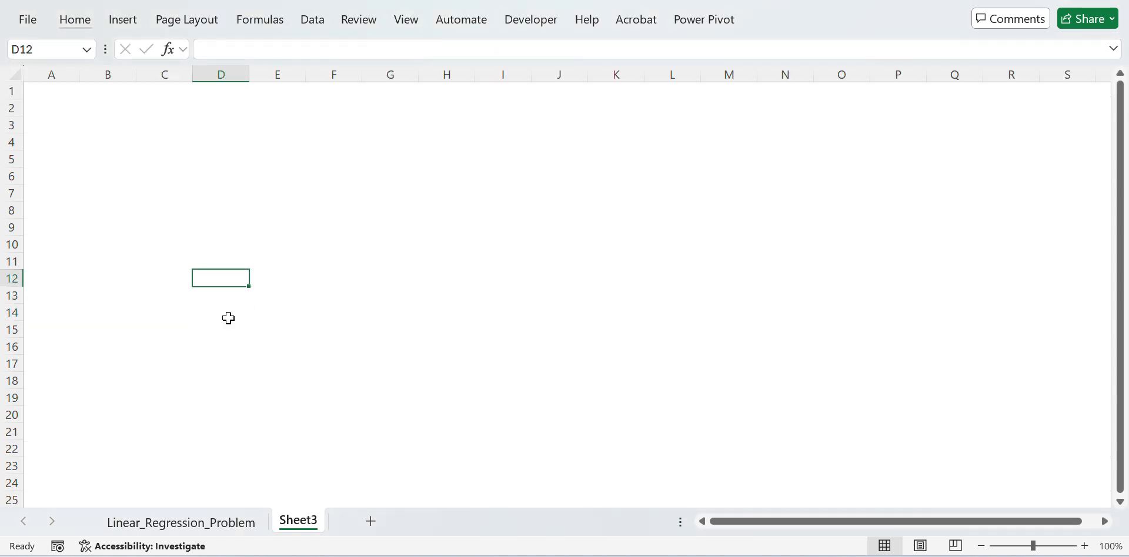
{"action": "key", "text": "Left"}
{"action": "key", "text": "Left"}
{"action": "key", "text": "Left"}
{"action": "key", "text": "Up"}
{"action": "key", "text": "Up"}
{"action": "type", "text": "="}
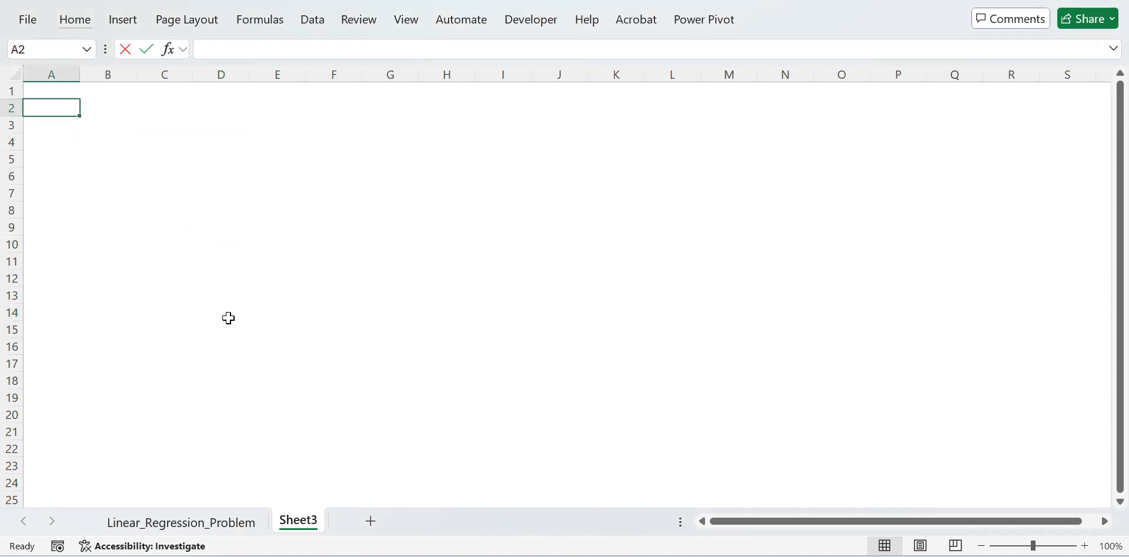
{"action": "type", "text": "Linear"}
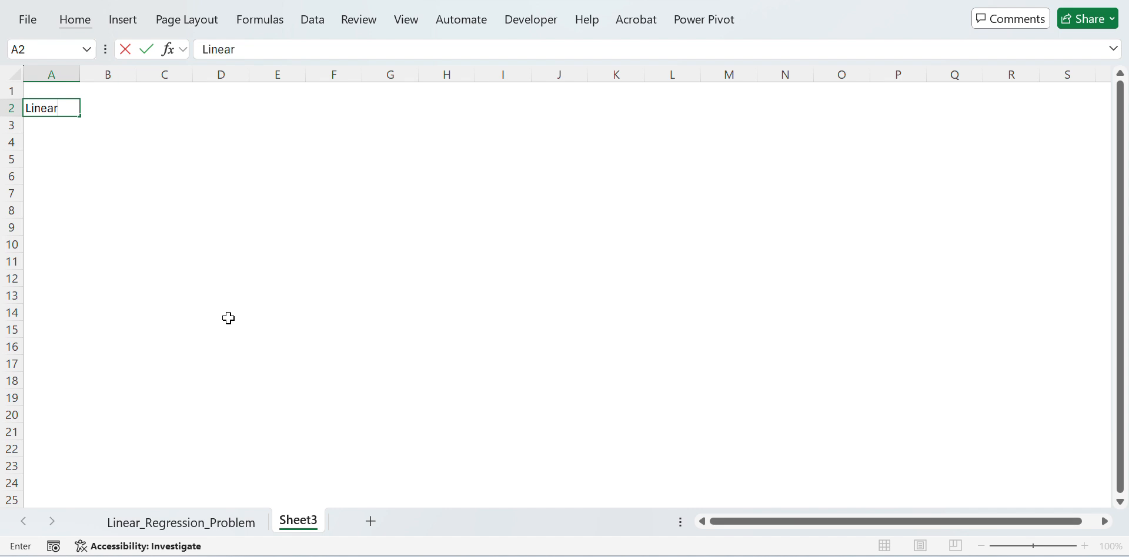
{"action": "type", "text": " Regression"}
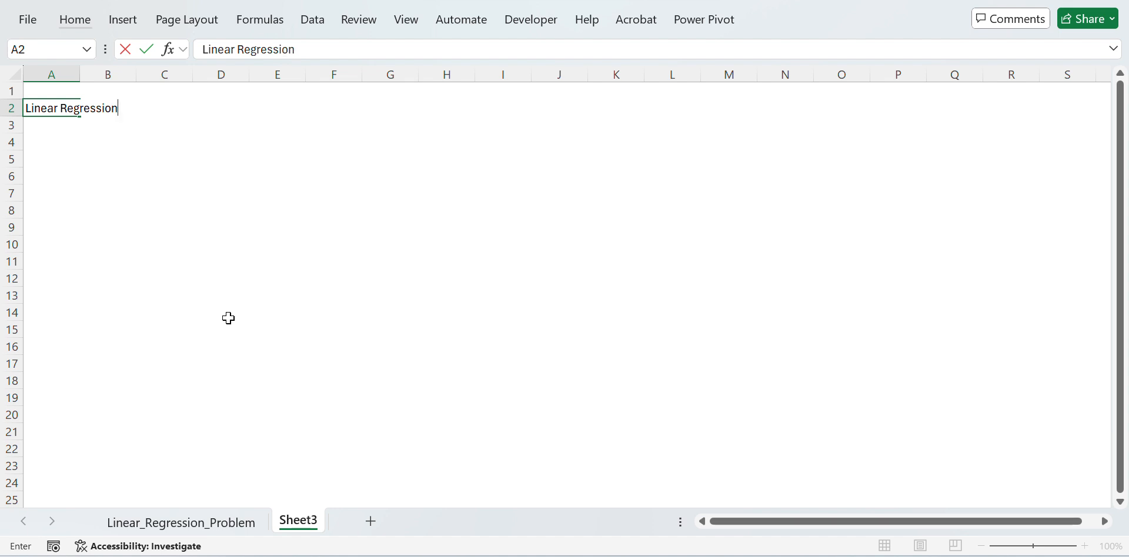
{"action": "type", "text": ":"}
{"action": "key", "text": "Return"}
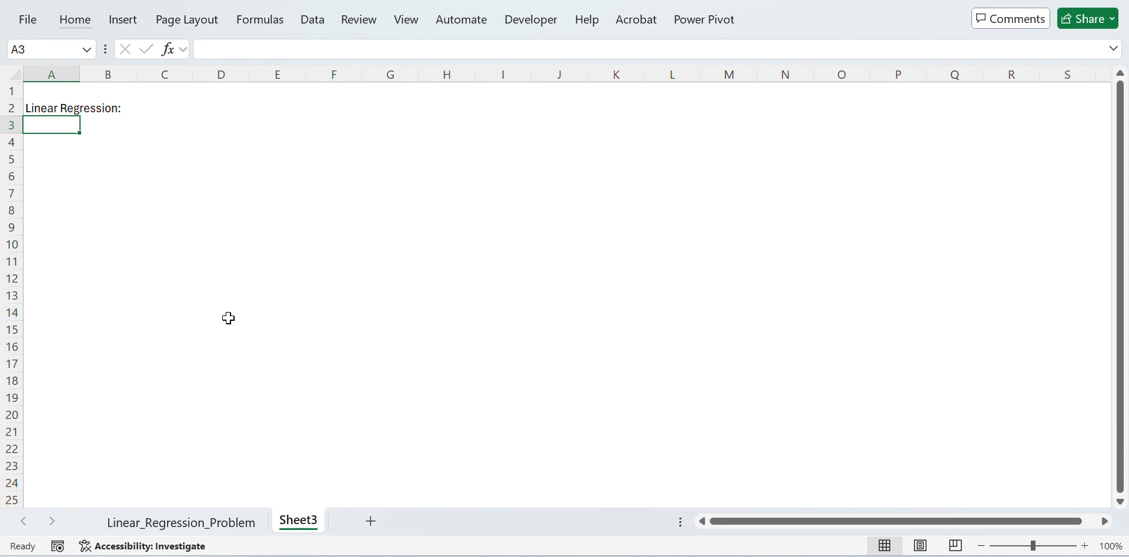
Enter the note "between 2 variables---Relationship" in cell A4
{"action": "key", "text": "Down"}
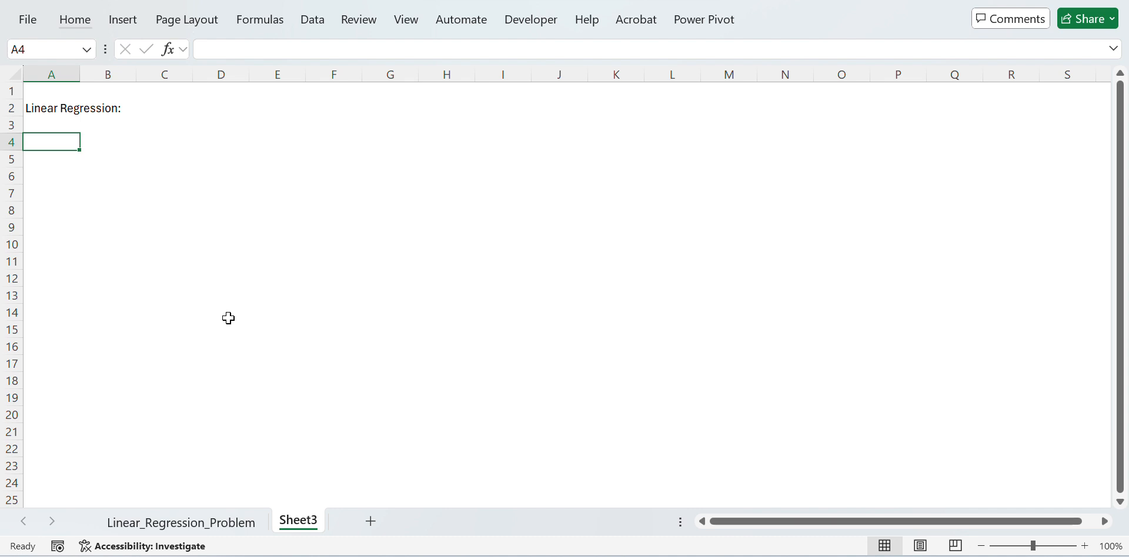
{"action": "type", "text": "betwe"}
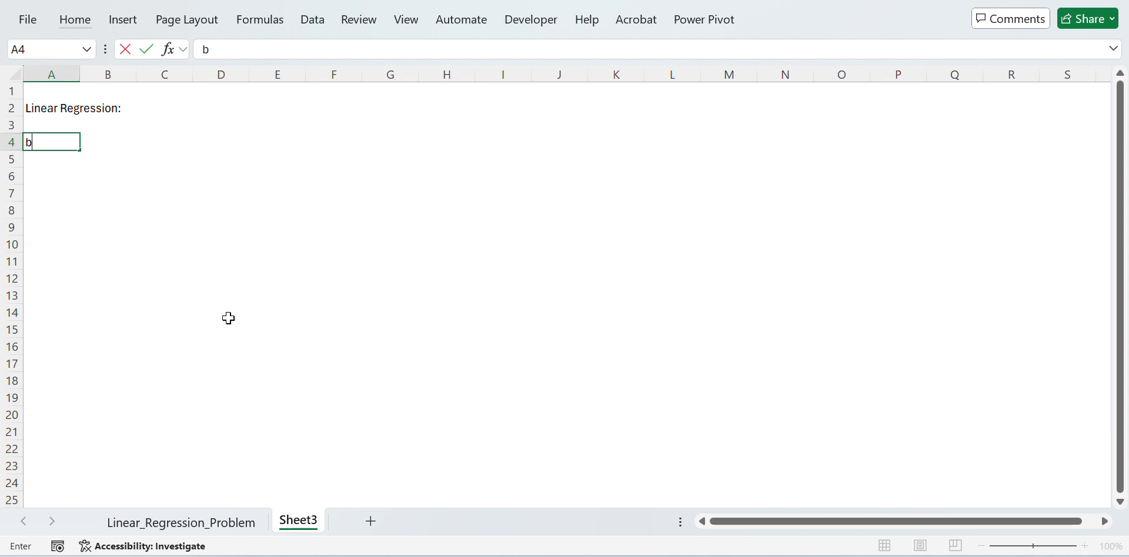
{"action": "key", "text": "BackSpace"}
{"action": "type", "text": "e"}
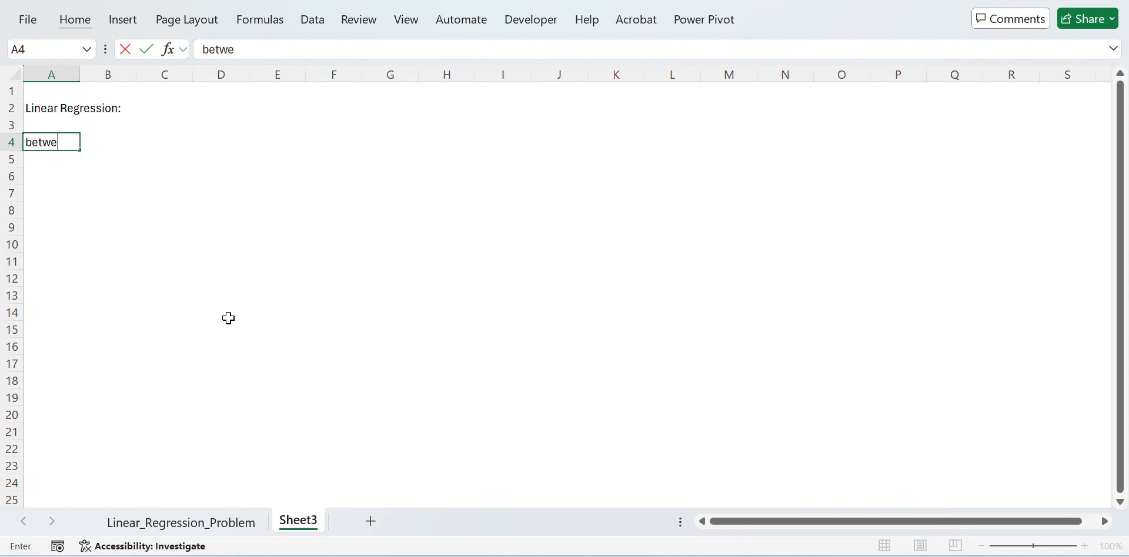
{"action": "type", "text": "en 2 va"}
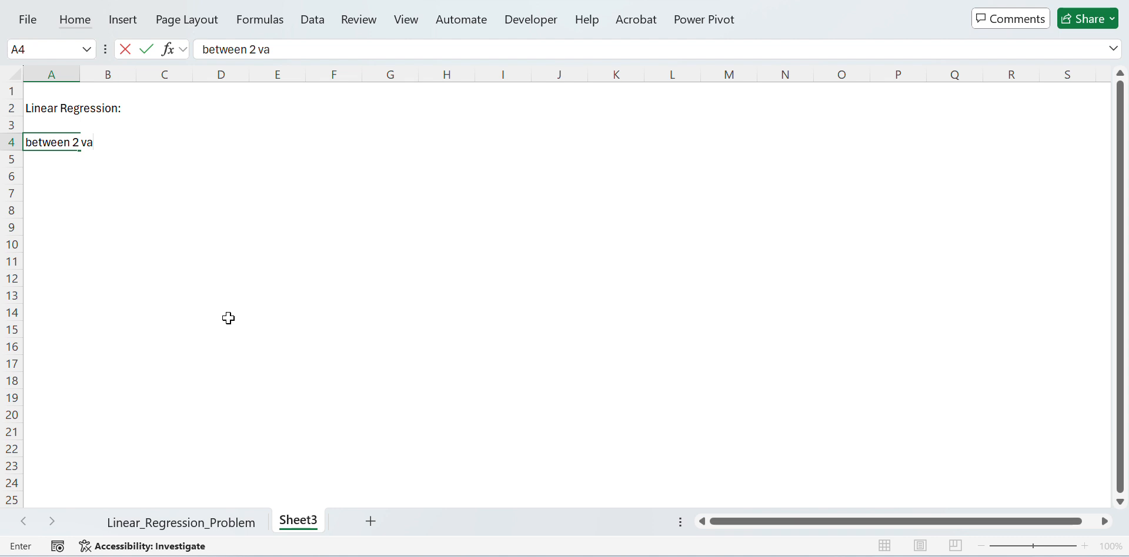
{"action": "type", "text": "riables"}
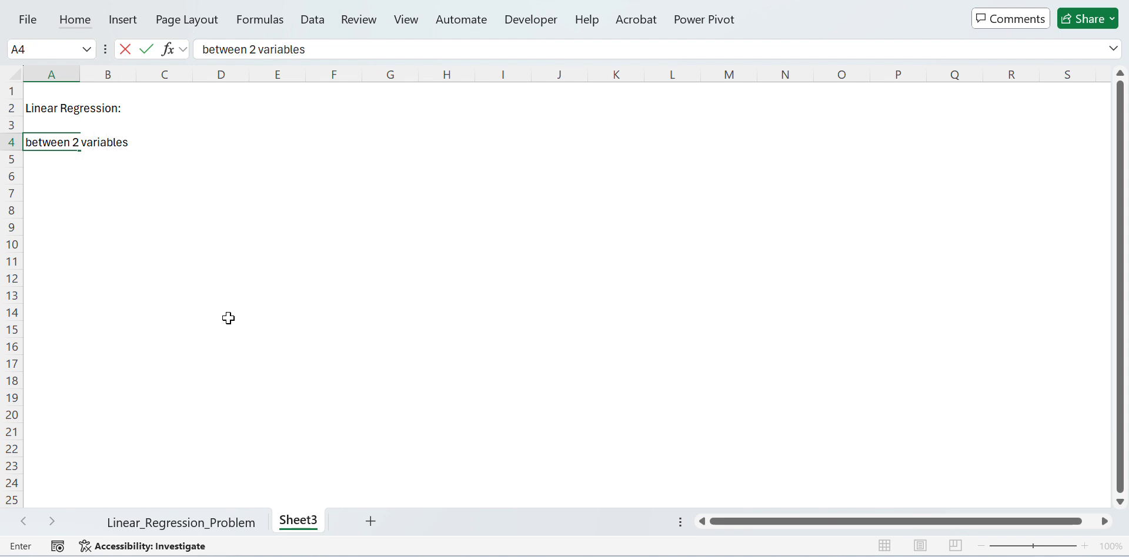
{"action": "type", "text": "---Relationship"}
{"action": "key", "text": "Return"}
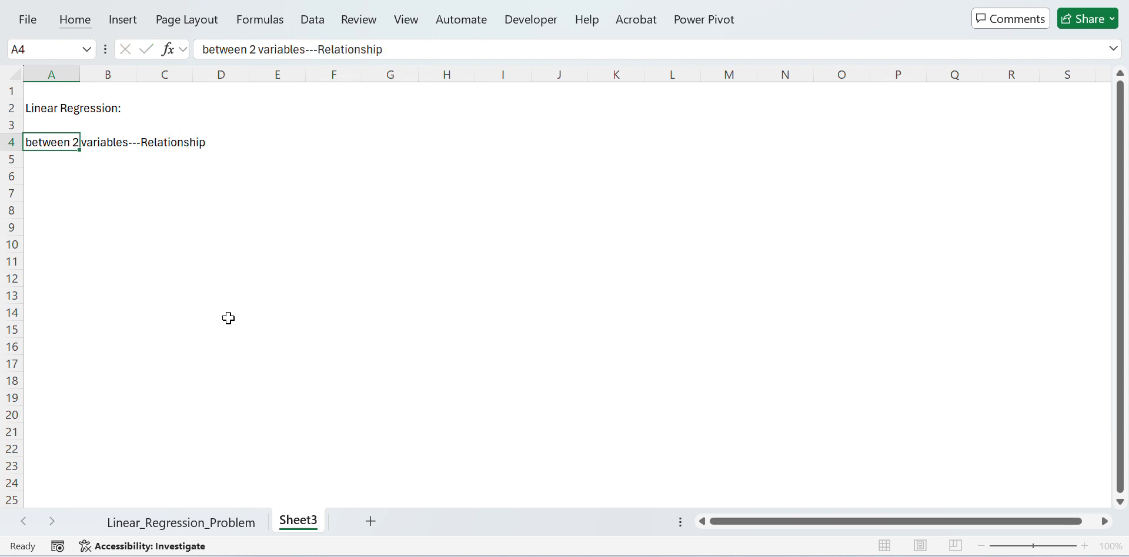
Enter the variable labels X in cell A6 and Y in cell B6
{"action": "key", "text": "Return"}
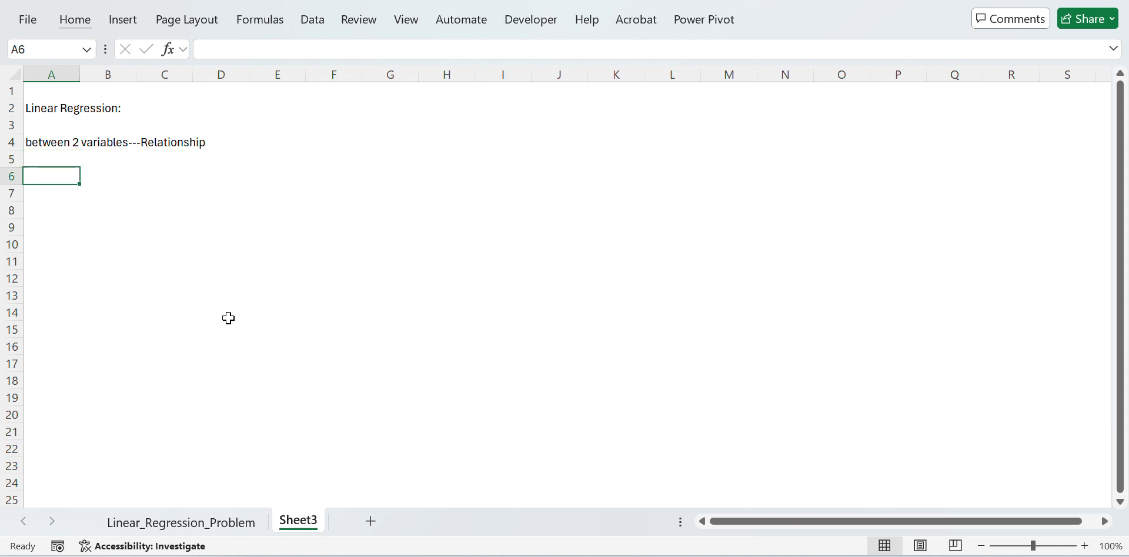
{"action": "key", "text": "F2"}
{"action": "type", "text": "X"}
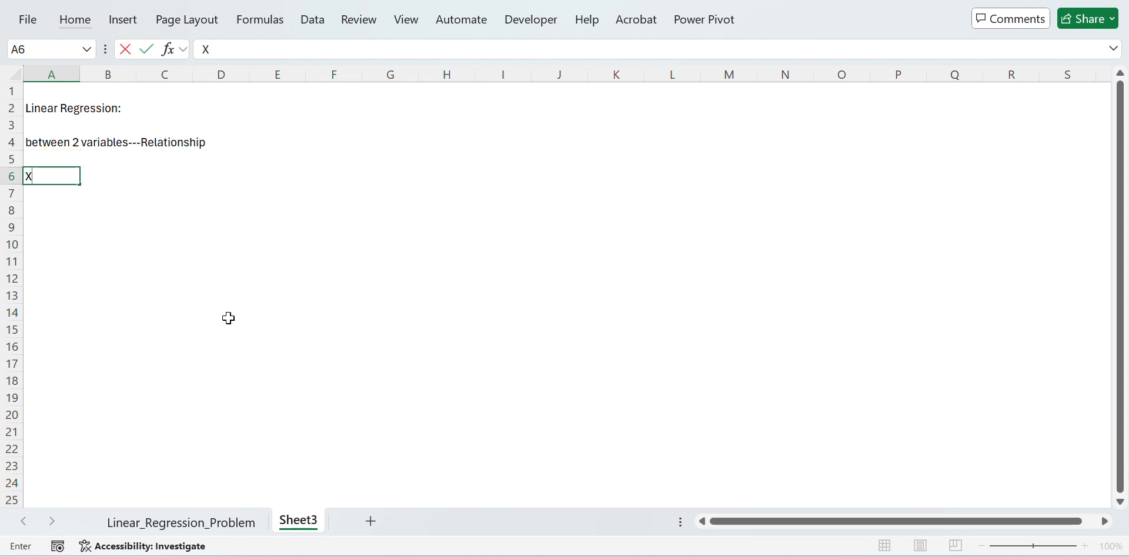
{"action": "key", "text": "Tab"}
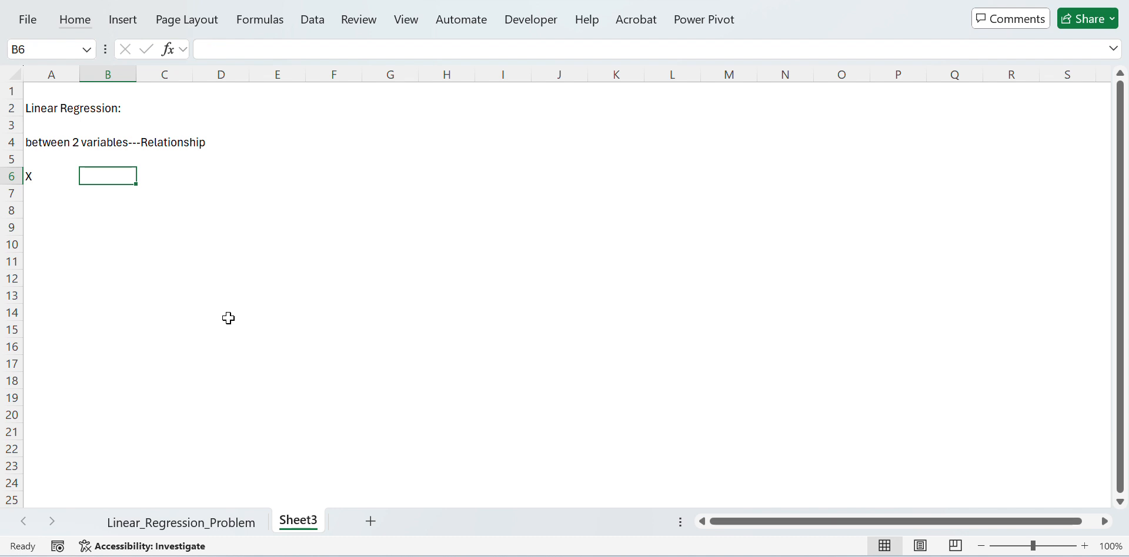
{"action": "type", "text": "Y"}
{"action": "key", "text": "Return"}
{"action": "key", "text": "Left"}
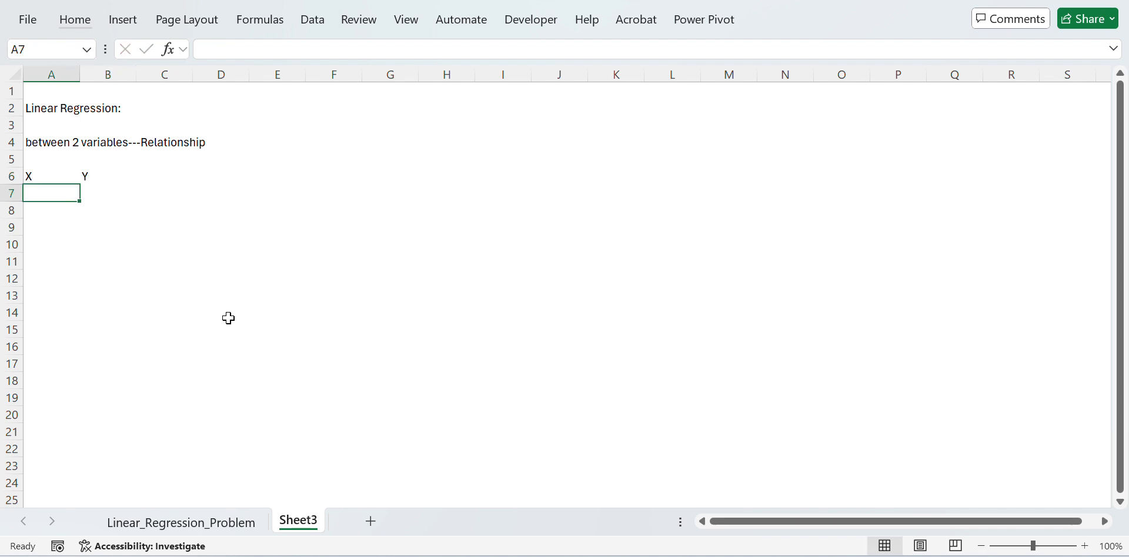
Describe X below its label by entering "Dependent" in A7 and "Variable" in A8
{"action": "key", "text": "Right"}
{"action": "key", "text": "Left"}
{"action": "type", "text": "D"}
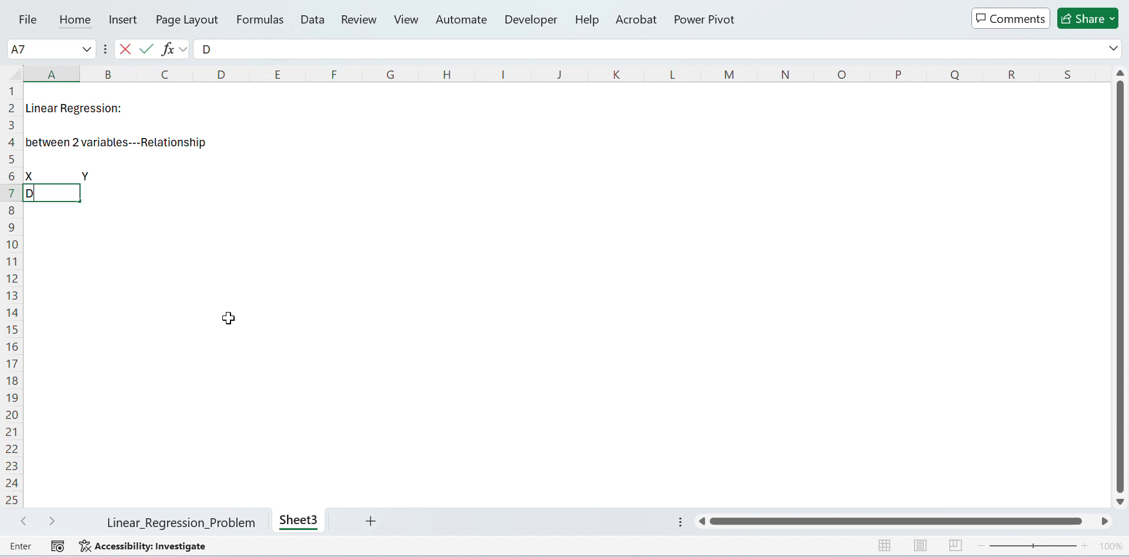
{"action": "type", "text": "ependent"}
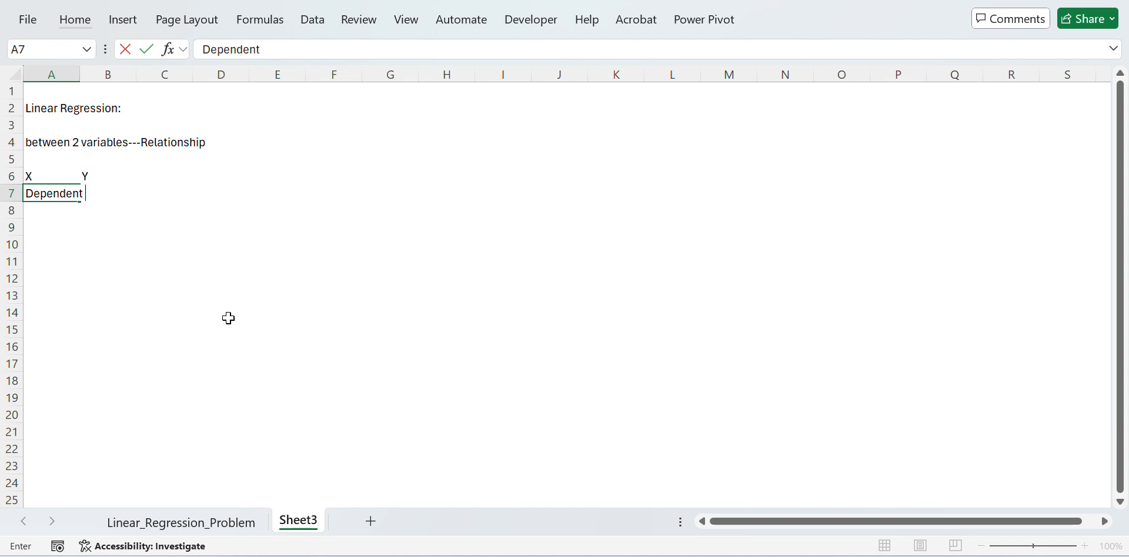
{"action": "key", "text": "Return"}
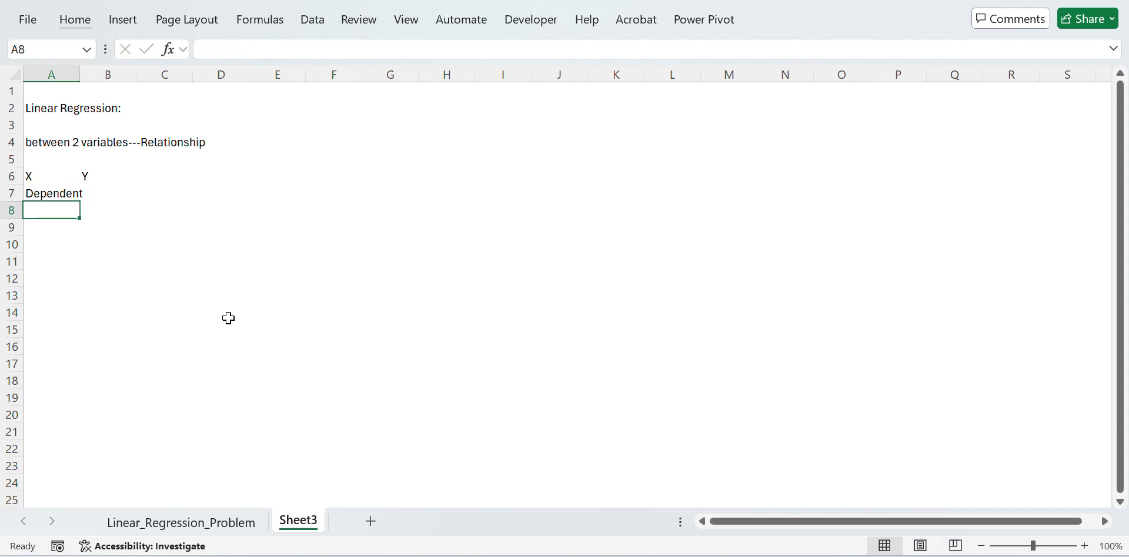
{"action": "type", "text": "Variabl"}
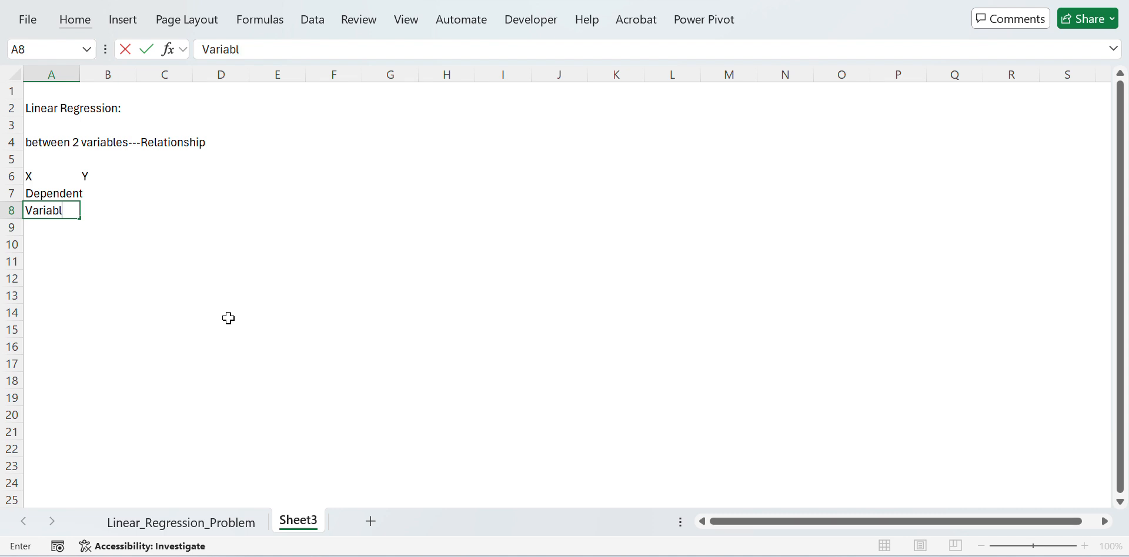
{"action": "type", "text": "e"}
{"action": "key", "text": "Return"}
Describe Y below its label by entering "Independenet" in B7 and "variable" in B8
{"action": "key", "text": "Up"}
{"action": "key", "text": "Up"}
{"action": "key", "text": "Right"}
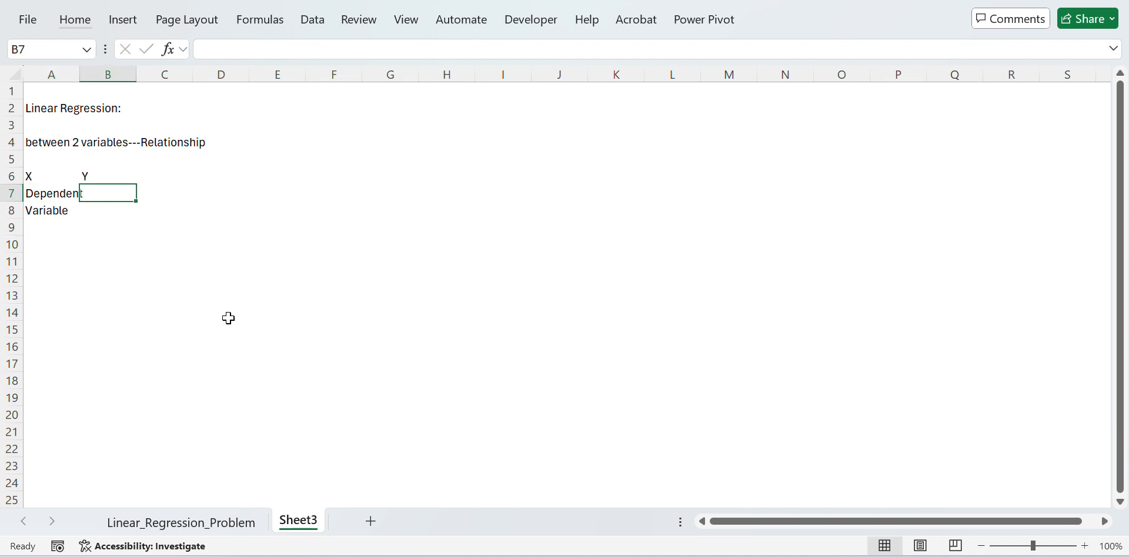
{"action": "type", "text": "Independ"}
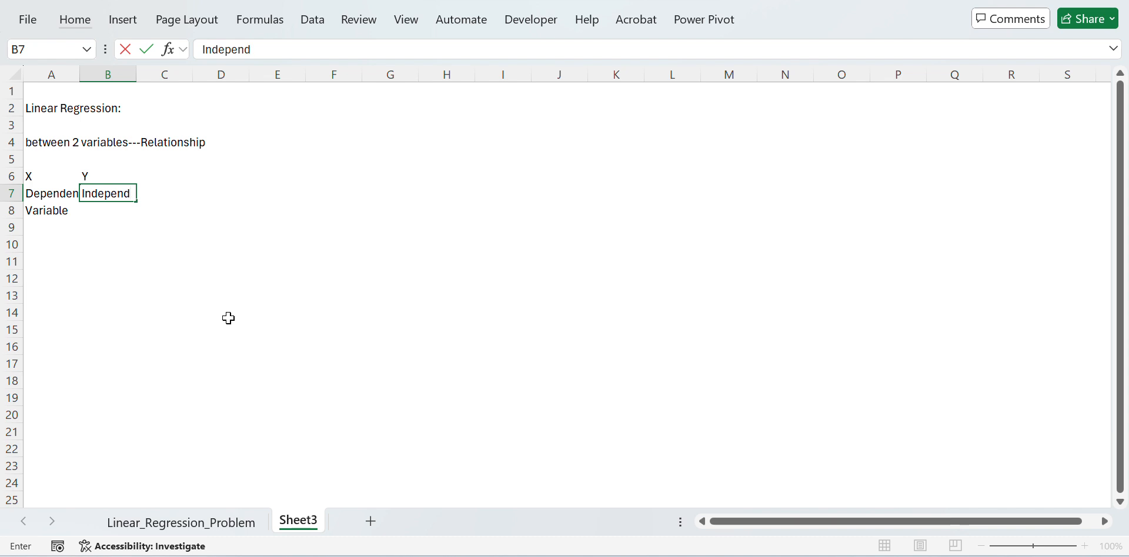
{"action": "type", "text": "enet"}
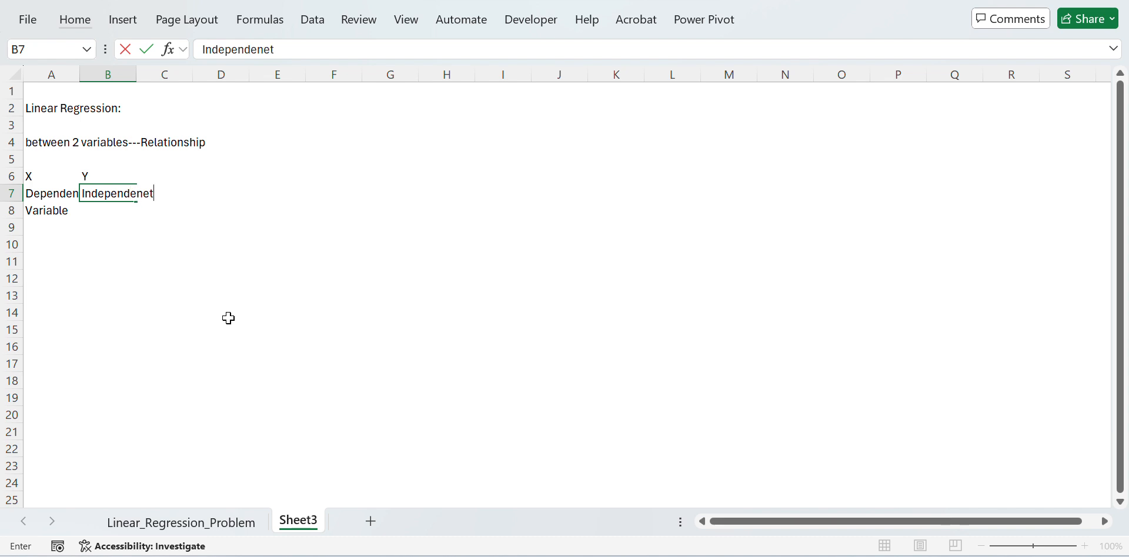
{"action": "key", "text": "Return"}
{"action": "type", "text": "var"}
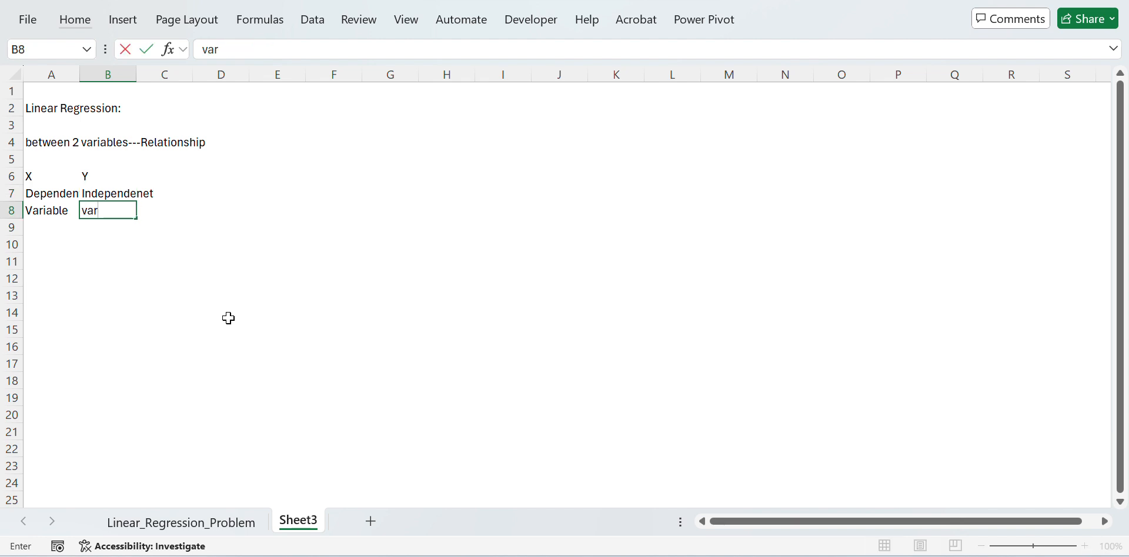
{"action": "type", "text": "iable"}
{"action": "key", "text": "Return"}
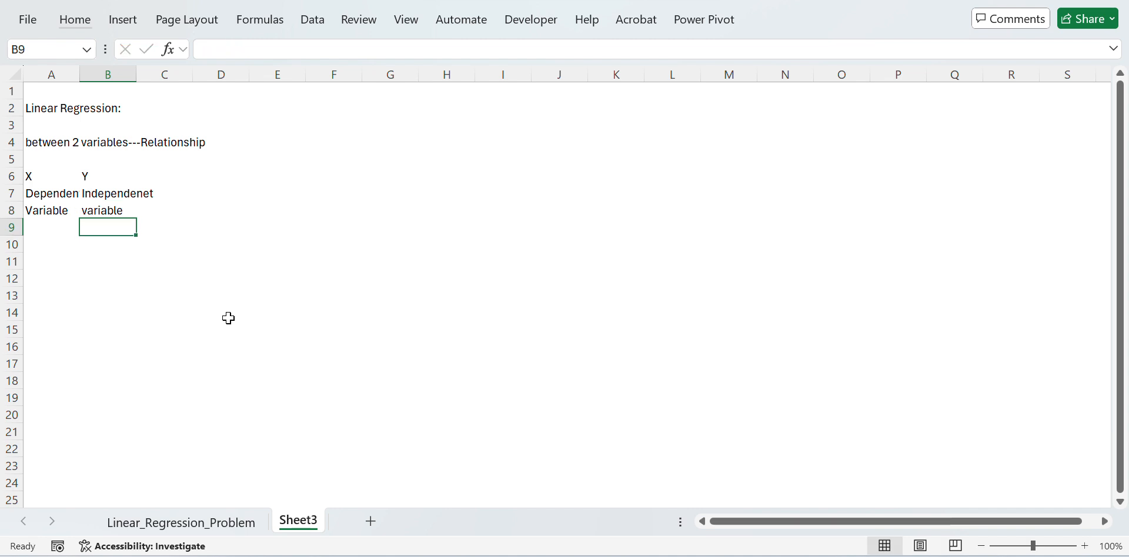
{"action": "key", "text": "Up"}
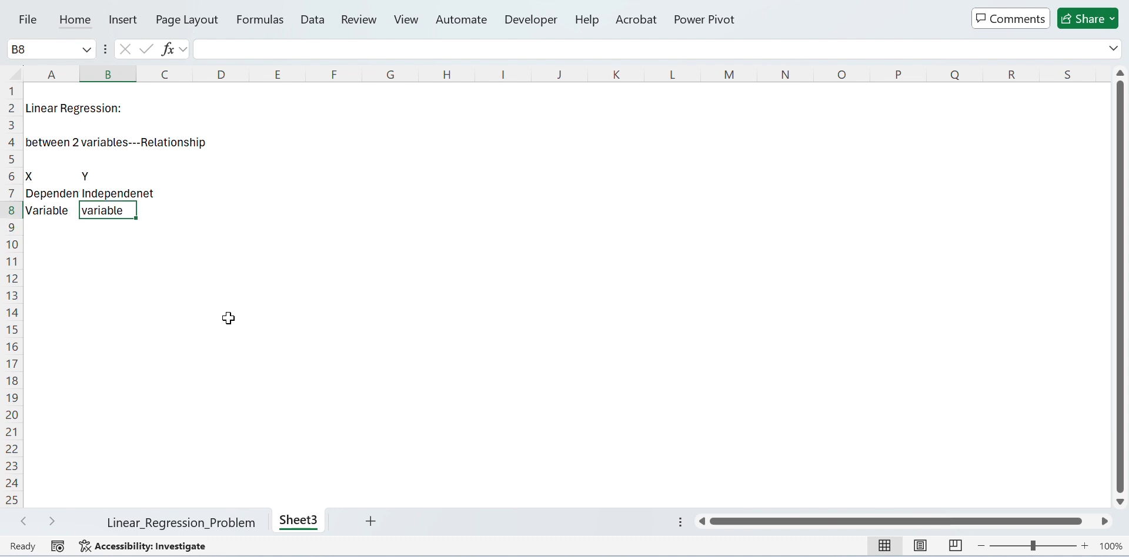
{"action": "key", "text": "Up"}
{"action": "key", "text": "Up"}
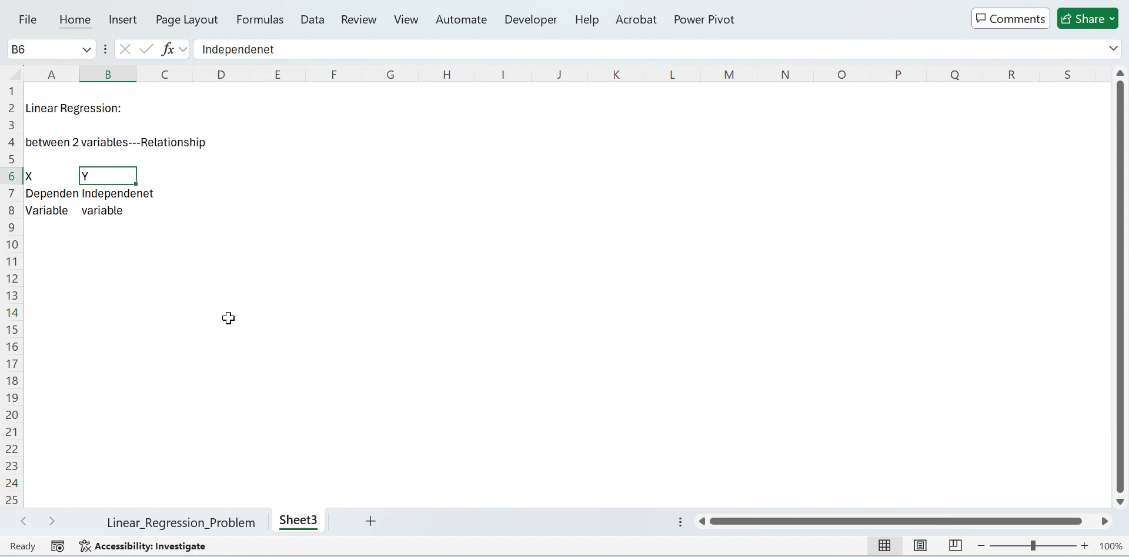
{"action": "key", "text": "Down"}
{"action": "key", "text": "Down"}
{"action": "key", "text": "Down"}
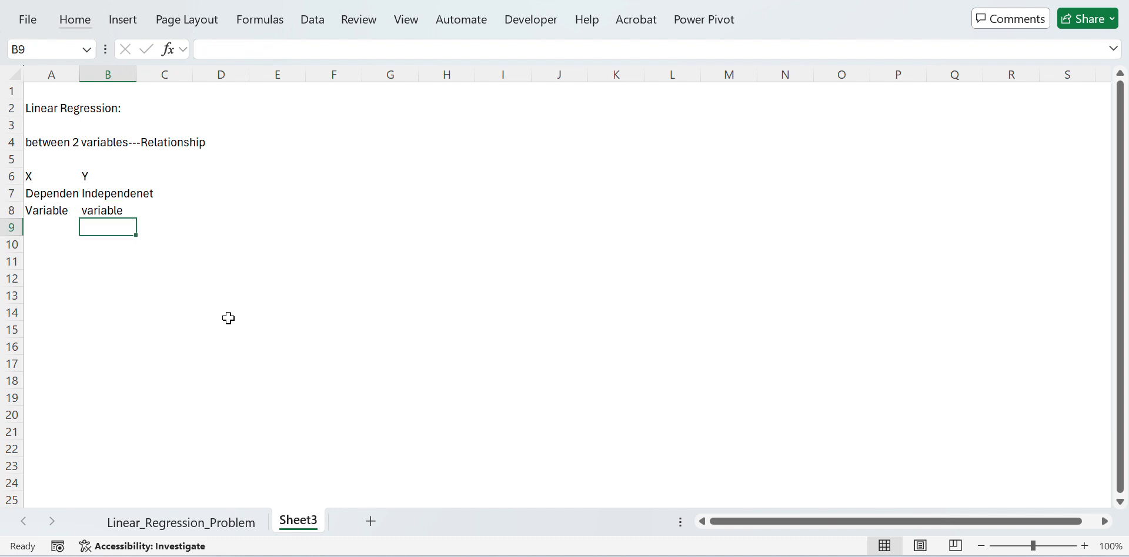
Append "----Predicted" to the text in cell B7, keeping that cell selected
{"action": "key", "text": "Up"}
{"action": "key", "text": "Up"}
{"action": "key", "text": "Right"}
{"action": "key", "text": "Left"}
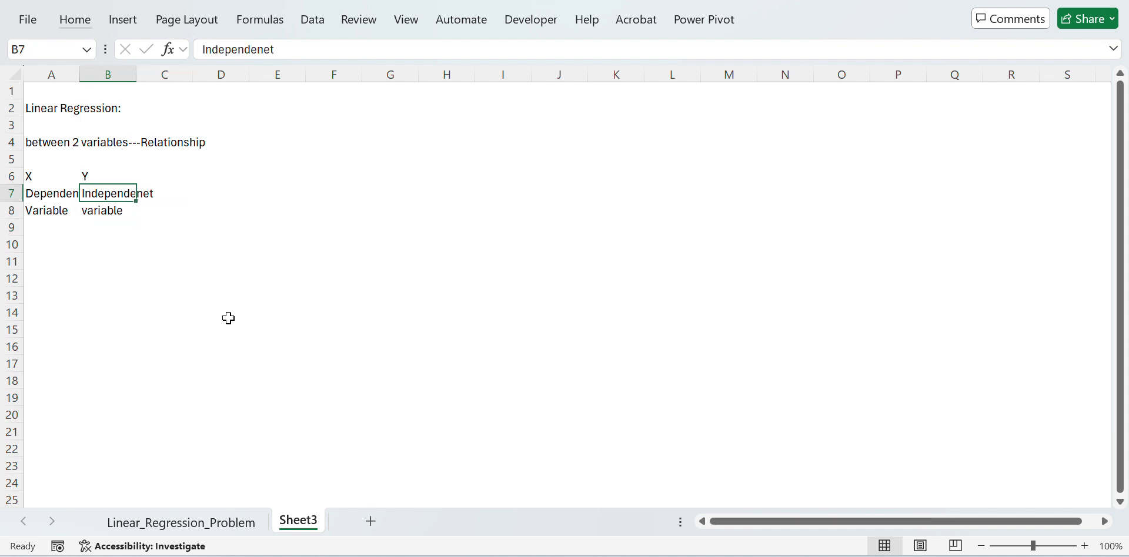
{"action": "key", "text": "F2"}
{"action": "type", "text": "----"}
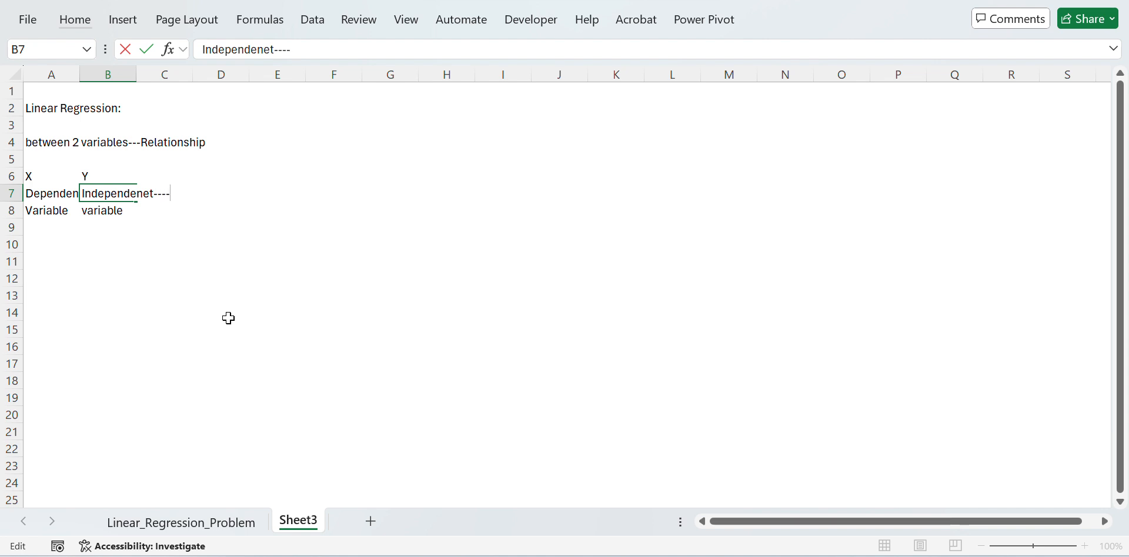
{"action": "type", "text": "Predicted"}
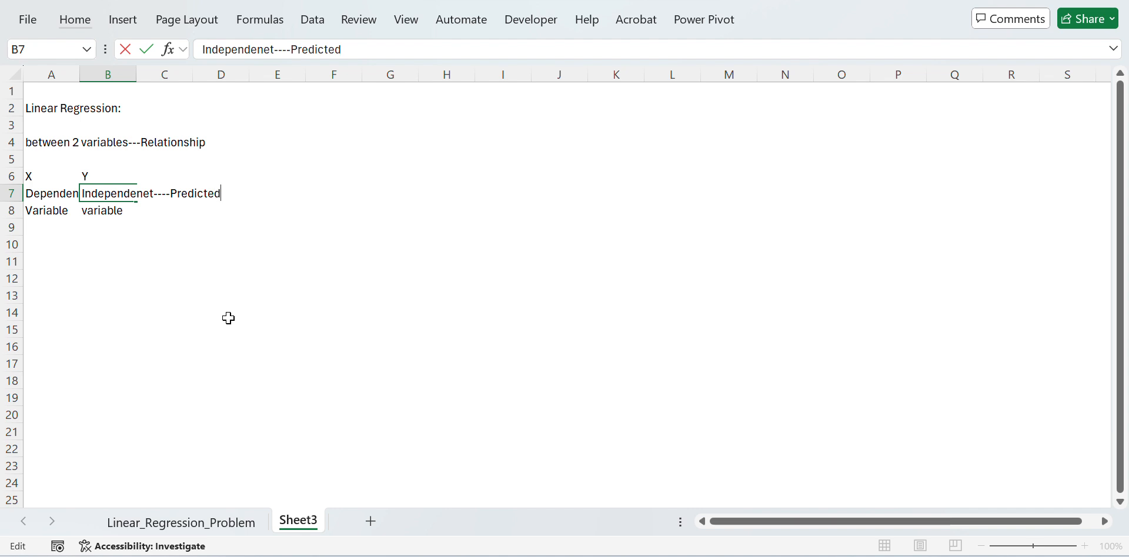
{"action": "key", "text": "Return"}
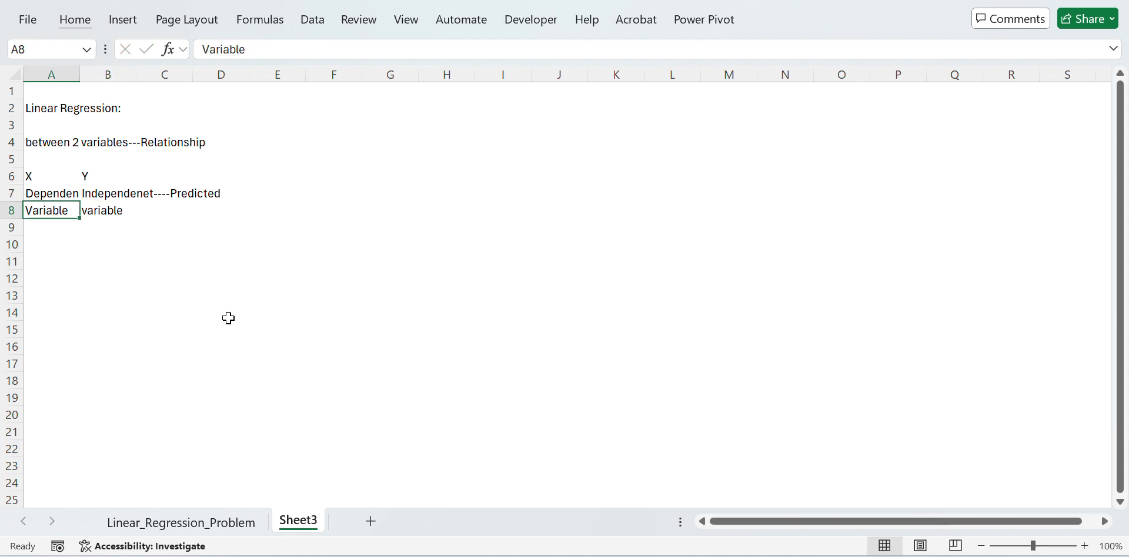
{"action": "key", "text": "Up"}
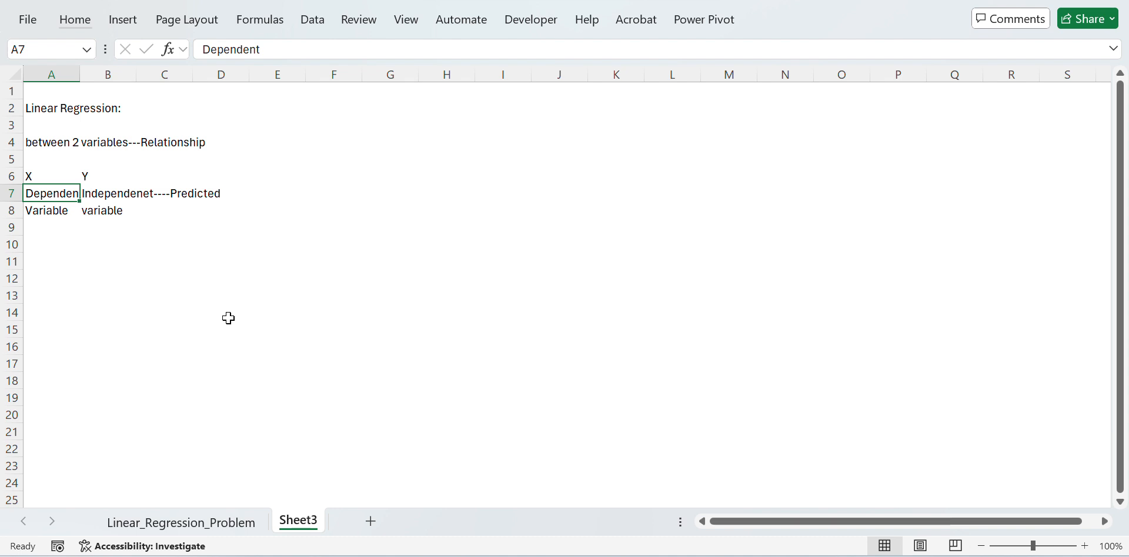
{"action": "key", "text": "Right"}
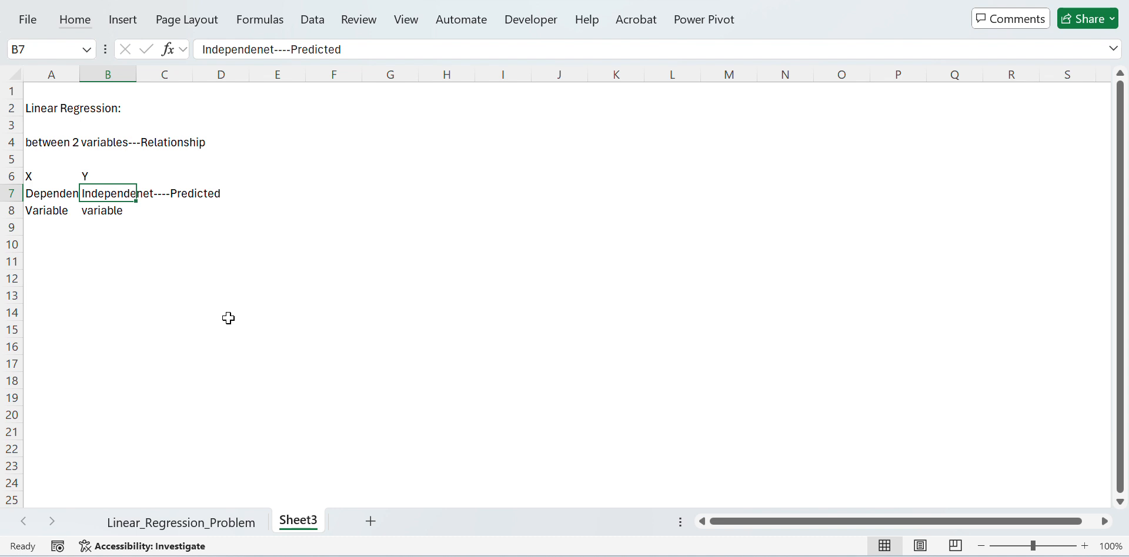
On the Linear_Regression_Problem sheet, examine the first X and Y value pairs of the data table
{"action": "key", "text": "Left"}
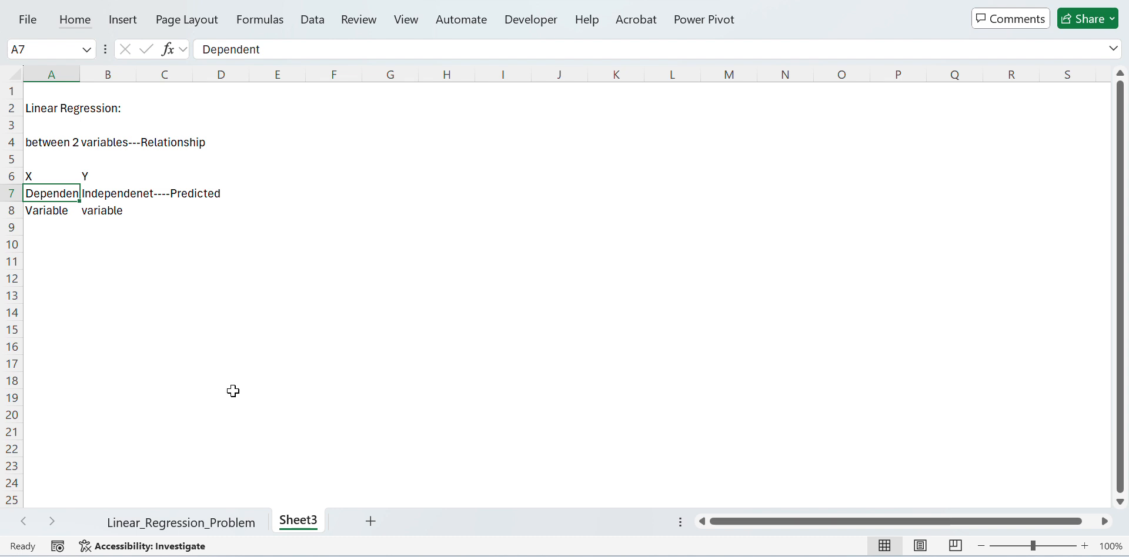
{"action": "left_click", "coordinate": [227, 523]}
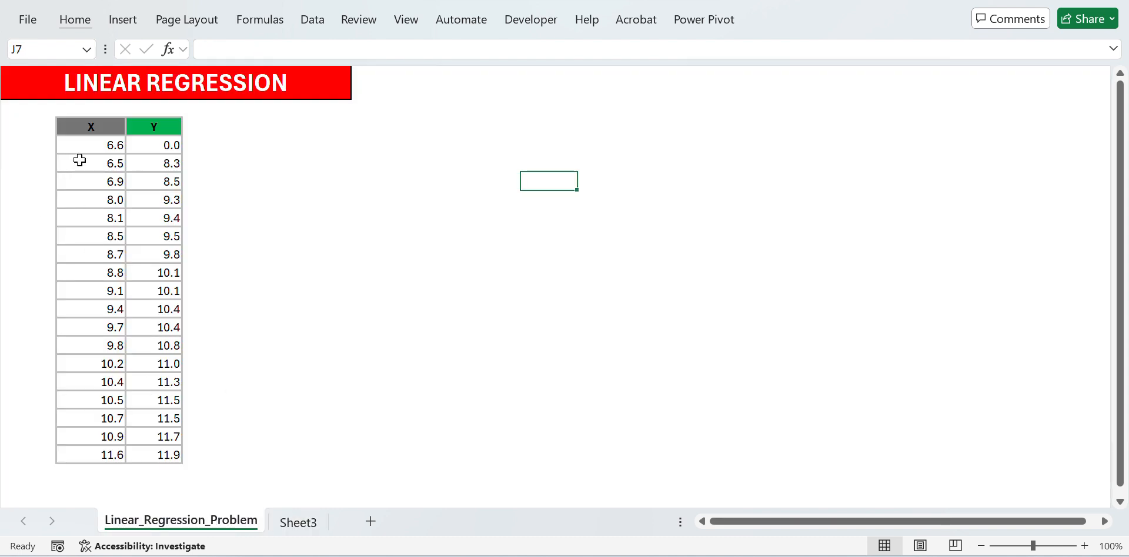
{"action": "left_click", "coordinate": [83, 141]}
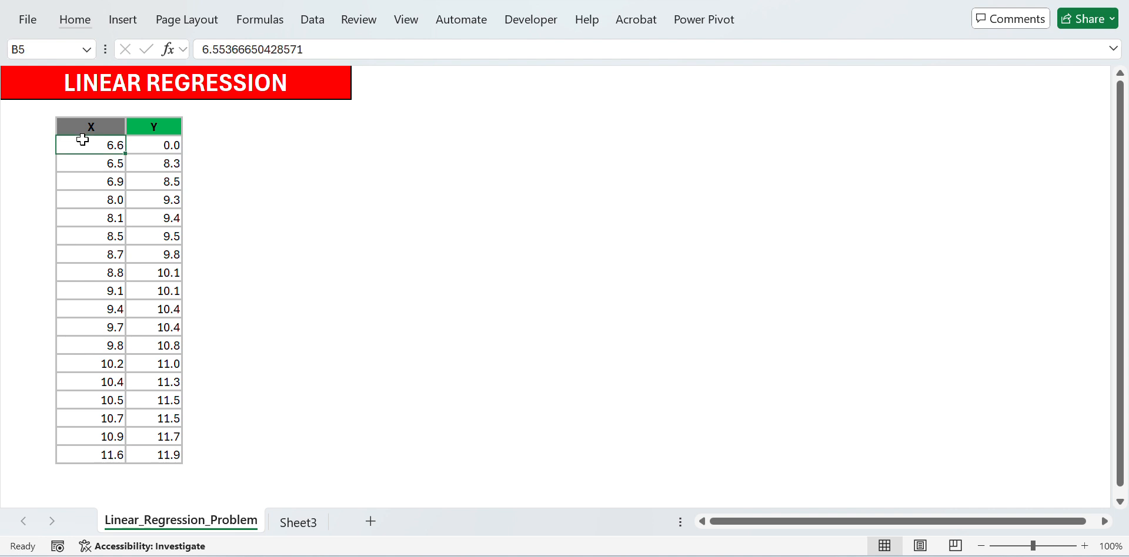
{"action": "key", "text": "Right"}
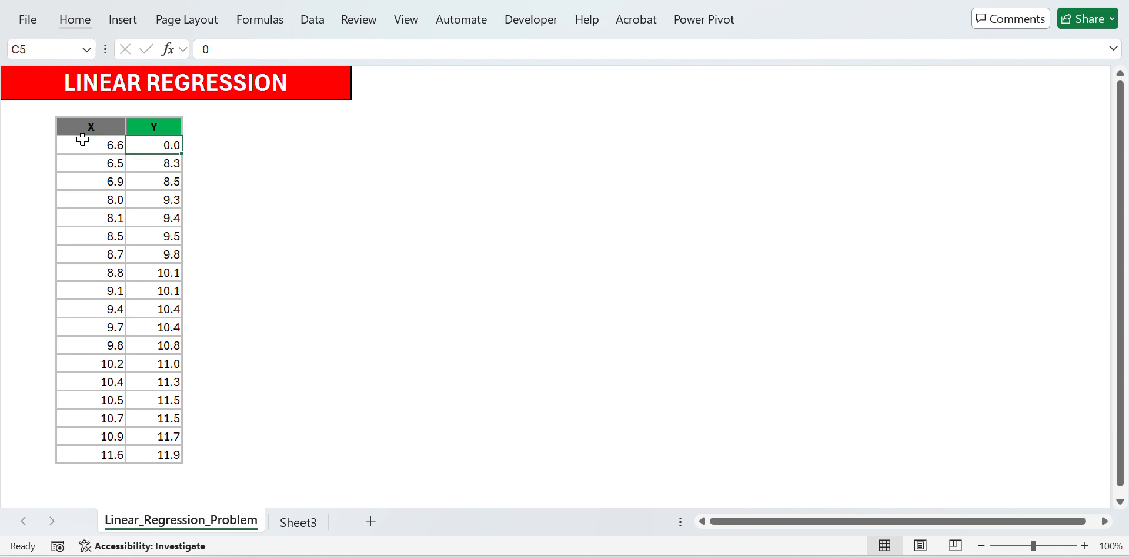
{"action": "key", "text": "Left"}
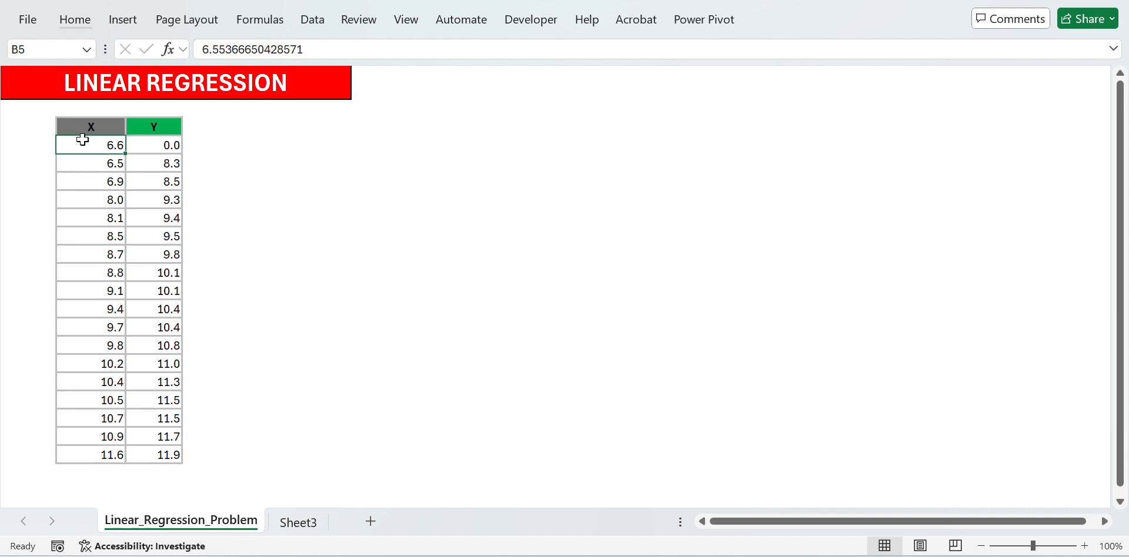
{"action": "key", "text": "Right"}
{"action": "key", "text": "Down"}
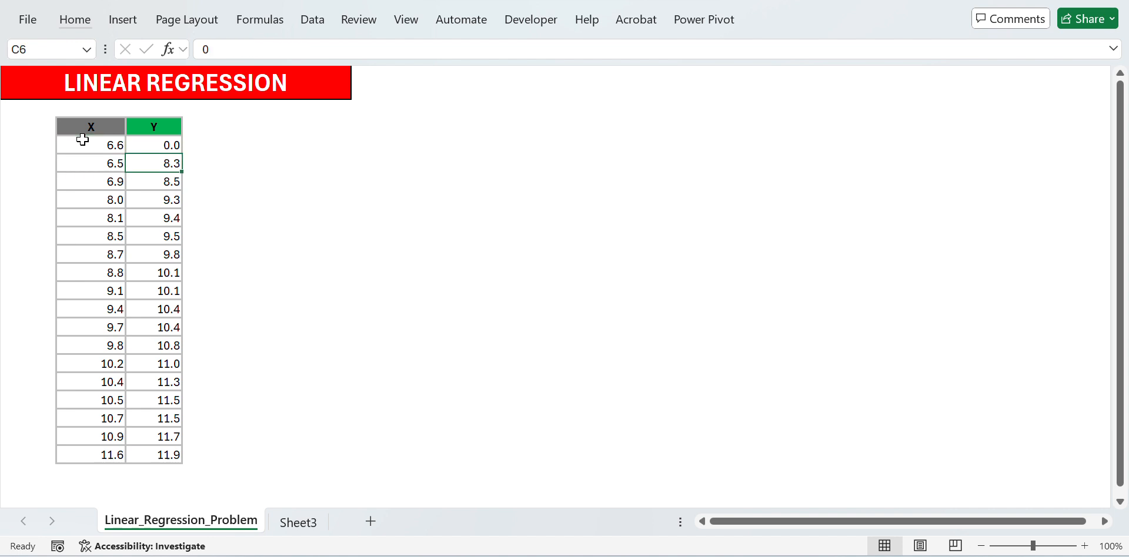
{"action": "key", "text": "Left"}
{"action": "key", "text": "Up"}
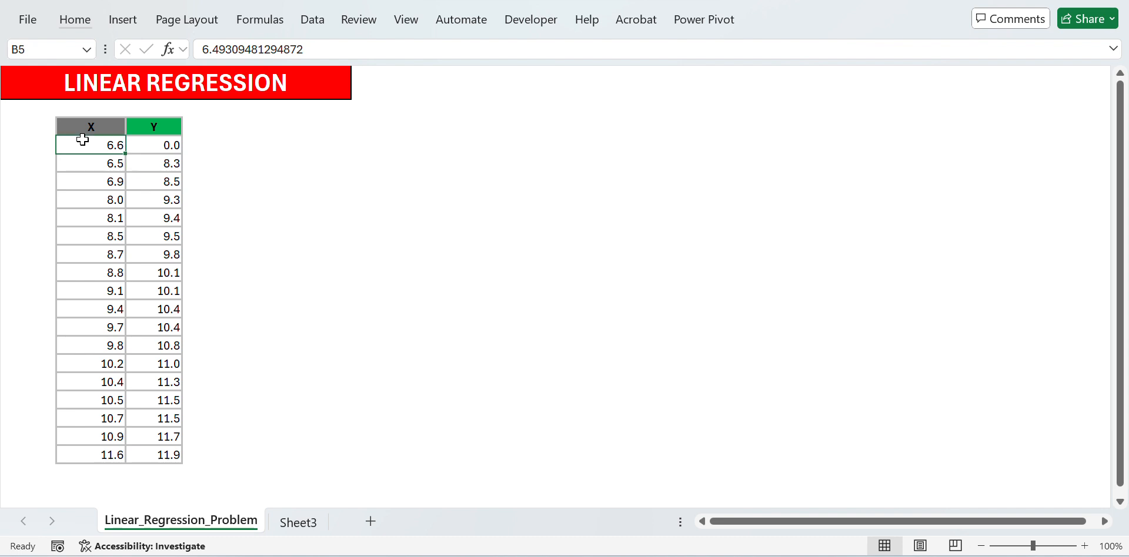
Go through the values of the X column and return to its first value in B5
{"action": "key", "text": "ctrl+shift+Down"}
{"action": "key", "text": "ctrl+shift+Up"}
{"action": "key", "text": "Down"}
{"action": "key", "text": "Down"}
{"action": "key", "text": "Down"}
{"action": "key", "text": "Down"}
{"action": "key", "text": "Down"}
{"action": "key", "text": "Down"}
{"action": "key", "text": "Down"}
{"action": "key", "text": "Down"}
{"action": "key", "text": "Down"}
{"action": "key", "text": "Down"}
{"action": "key", "text": "Down"}
{"action": "key", "text": "Down"}
{"action": "key", "text": "Down"}
{"action": "key", "text": "Down"}
{"action": "key", "text": "Down"}
{"action": "key", "text": "Down"}
{"action": "key", "text": "Down"}
{"action": "key", "text": "Down"}
{"action": "key", "text": "Down"}
{"action": "key", "text": "Down"}
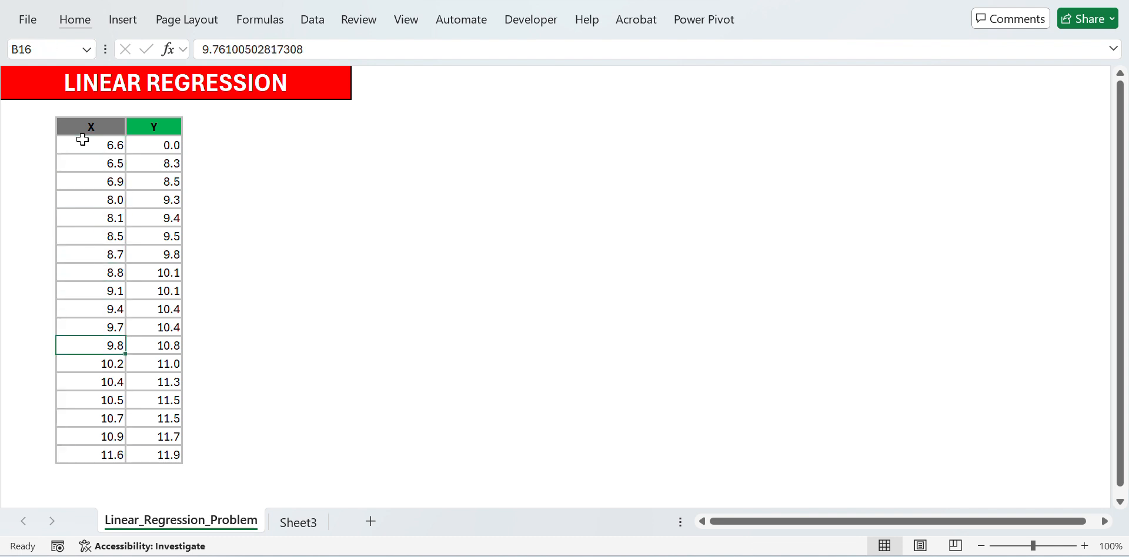
{"action": "key", "text": "Up"}
{"action": "key", "text": "Up"}
{"action": "key", "text": "Up"}
{"action": "key", "text": "Up"}
{"action": "key", "text": "Up"}
{"action": "key", "text": "Up"}
{"action": "key", "text": "Up"}
{"action": "key", "text": "Up"}
{"action": "key", "text": "Up"}
{"action": "key", "text": "Up"}
{"action": "key", "text": "Up"}
{"action": "key", "text": "Up"}
{"action": "key", "text": "Up"}
{"action": "key", "text": "Up"}
{"action": "key", "text": "Up"}
{"action": "key", "text": "Up"}
{"action": "key", "text": "Up"}
{"action": "key", "text": "Up"}
{"action": "key", "text": "Up"}
{"action": "key", "text": "Up"}
{"action": "key", "text": "Up"}
{"action": "key", "text": "Up"}
{"action": "key", "text": "Up"}
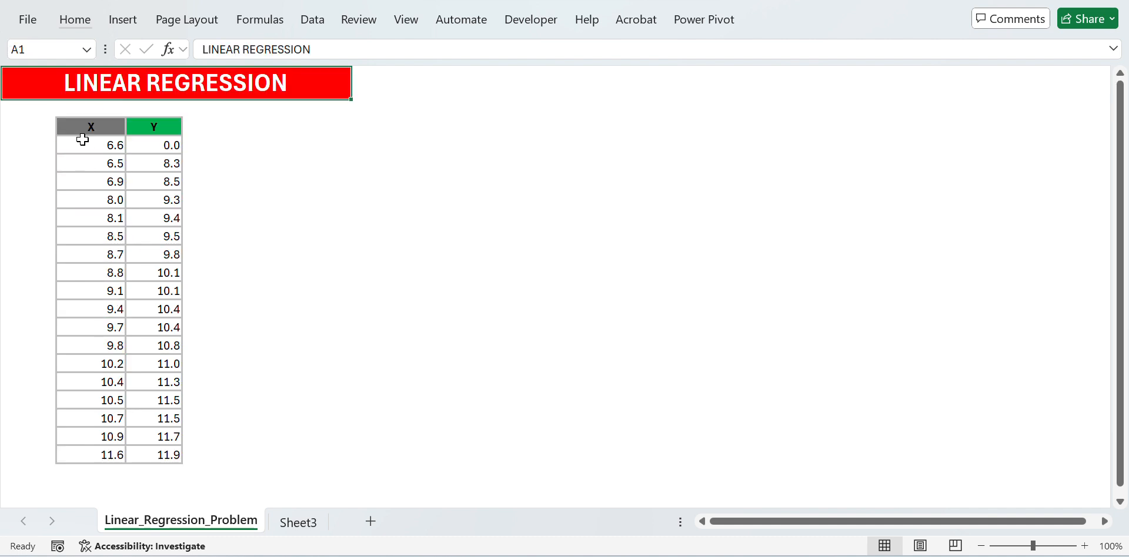
{"action": "key", "text": "Down"}
{"action": "key", "text": "Down"}
{"action": "key", "text": "Down"}
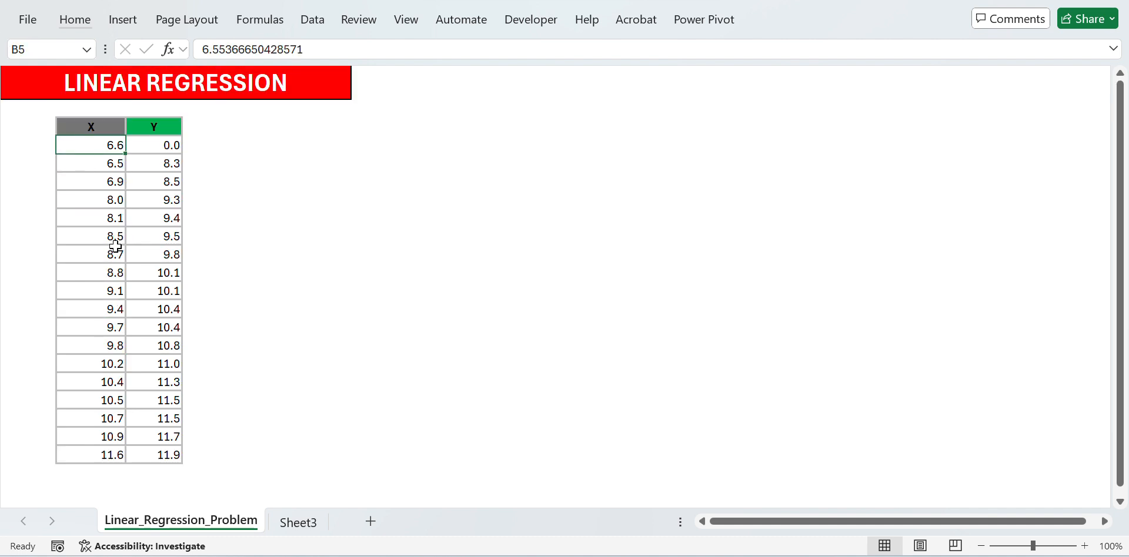
Check the last X value, the empty cell beneath it and the table headers, and return to Sheet3
{"action": "left_click", "coordinate": [116, 453]}
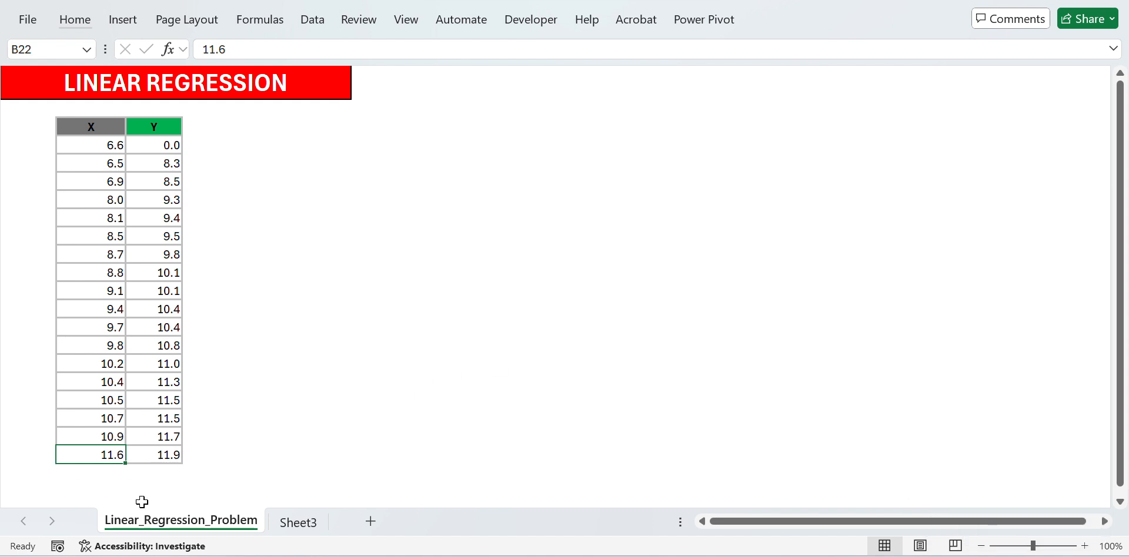
{"action": "left_click", "coordinate": [99, 475]}
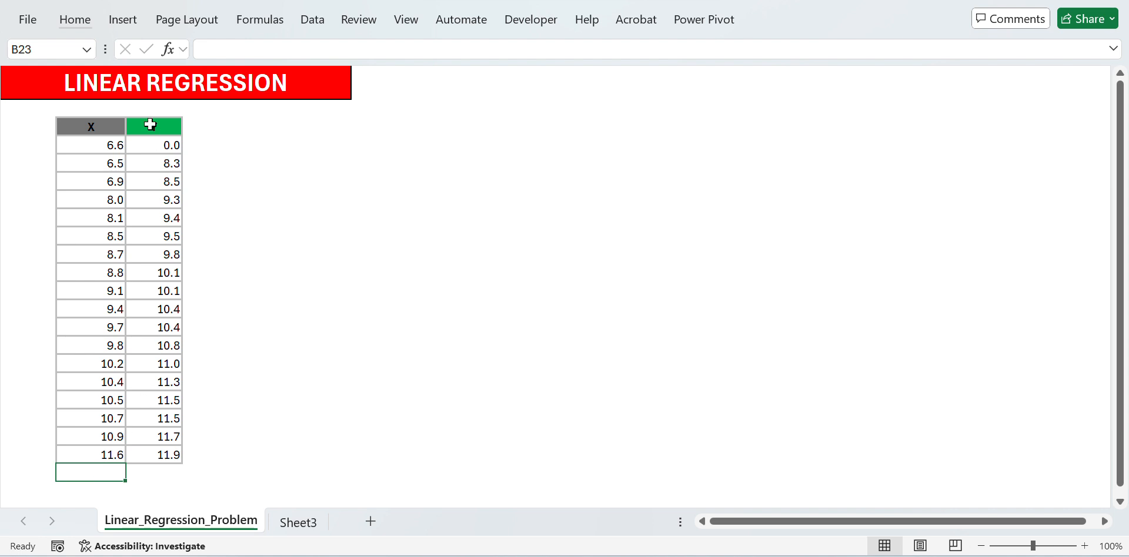
{"action": "left_click_drag", "start_coordinate": [82, 126], "coordinate": [150, 137]}
{"action": "left_click", "coordinate": [306, 529]}
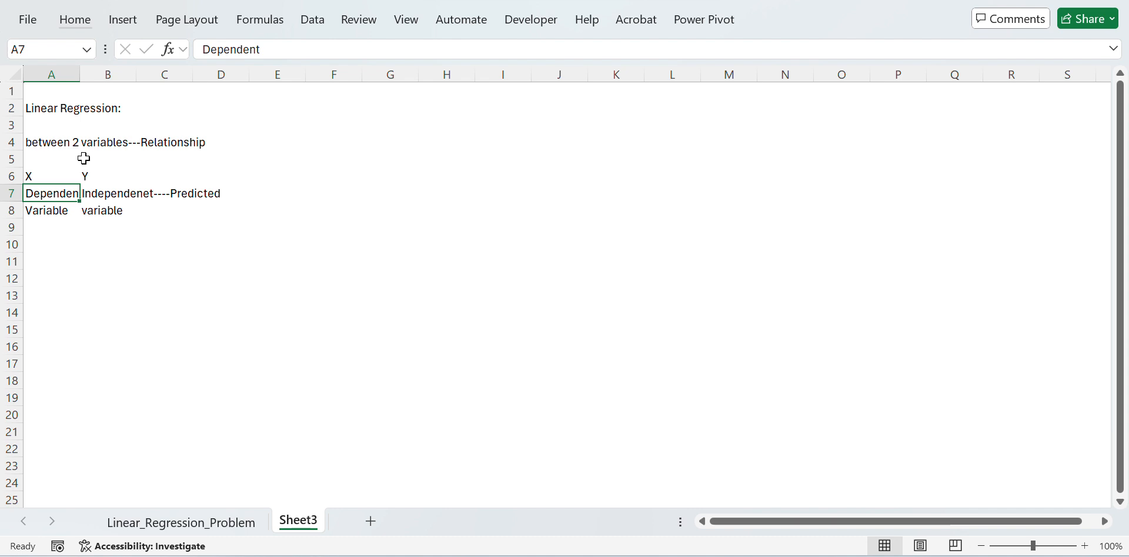
{"action": "key", "text": "Up"}
{"action": "key", "text": "Up"}
{"action": "key", "text": "Up"}
{"action": "key", "text": "Up"}
{"action": "key", "text": "Up"}
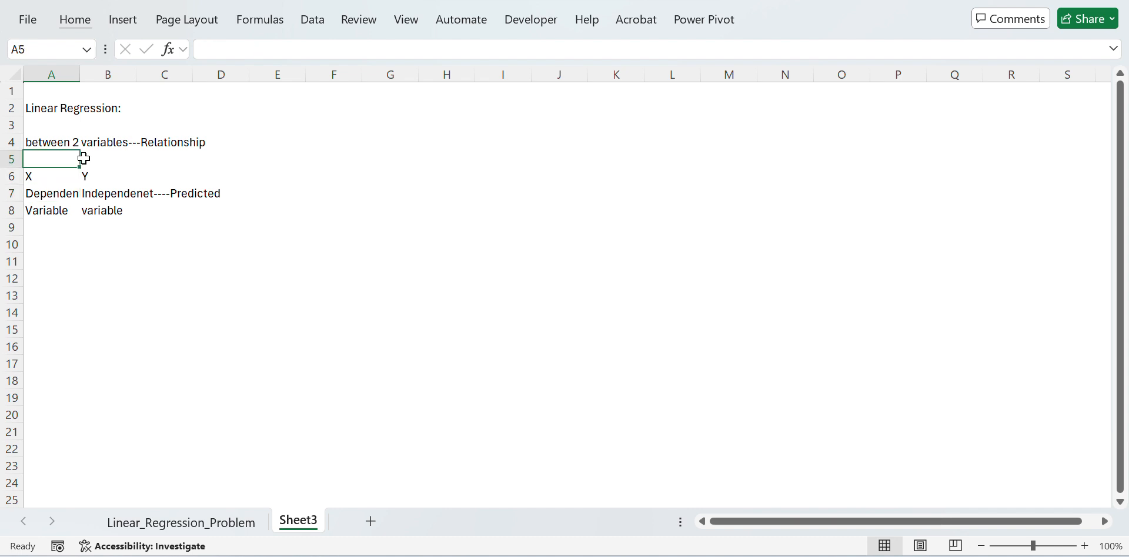
{"action": "key", "text": "Right"}
{"action": "key", "text": "Right"}
{"action": "key", "text": "Right"}
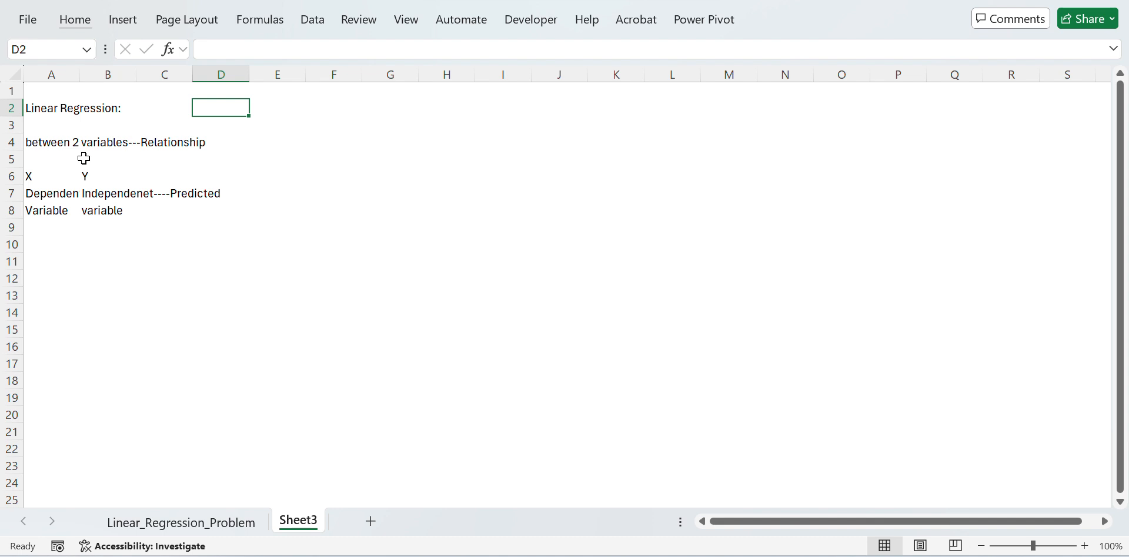
{"action": "type", "text": "y"}
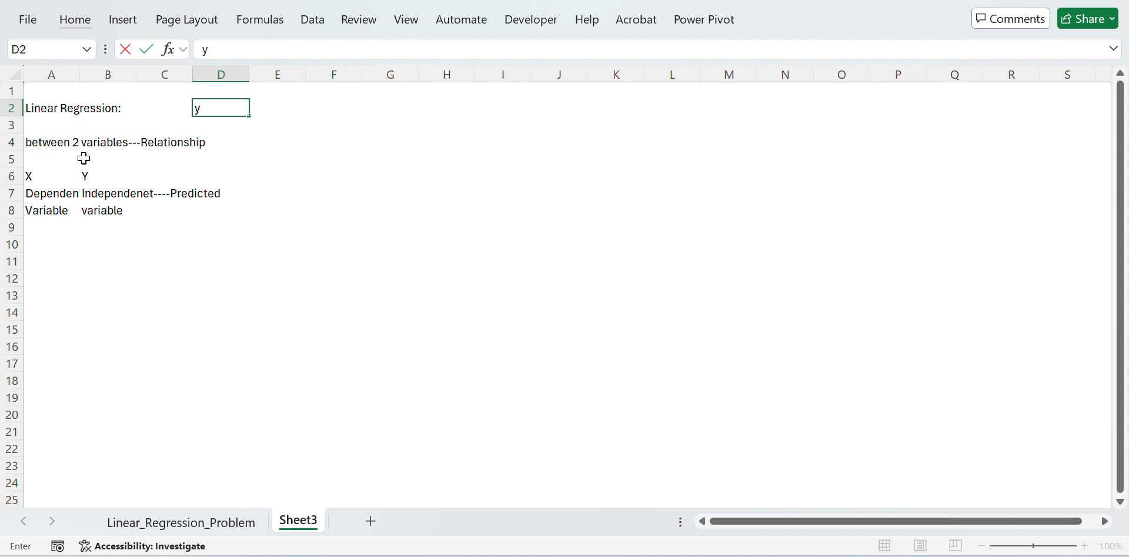
{"action": "key", "text": "Return"}
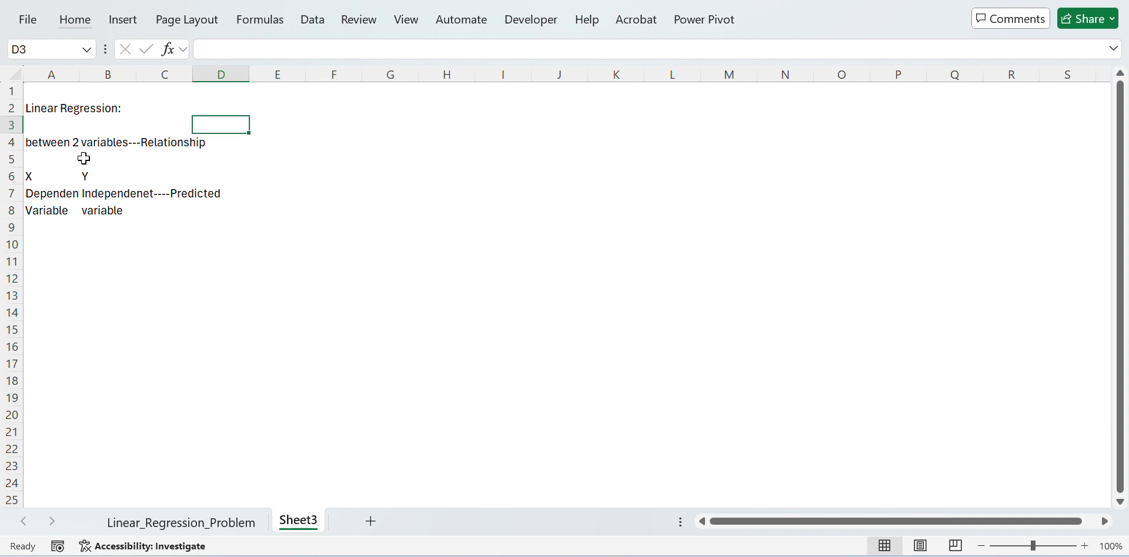
{"action": "key", "text": "ctrl+z"}
Enter the regression equation "y = mx + C" in cell G2, keeping that cell selected
{"action": "key", "text": "Right"}
{"action": "key", "text": "Right"}
{"action": "key", "text": "Right"}
{"action": "type", "text": "y ="}
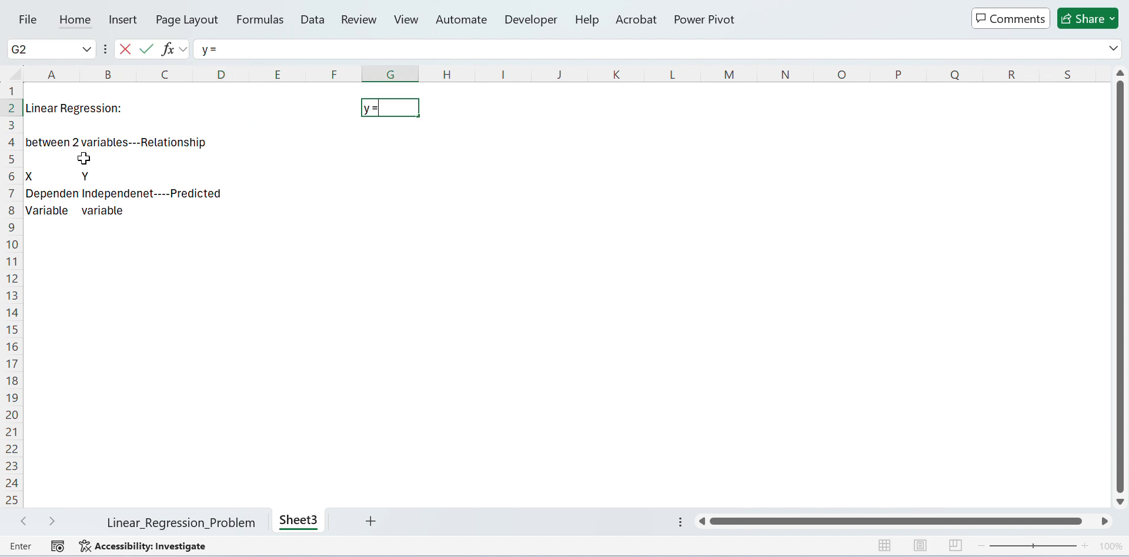
{"action": "type", "text": " M"}
{"action": "key", "text": "BackSpace"}
{"action": "type", "text": "m"}
{"action": "type", "text": "x "}
{"action": "type", "text": "+"}
{"action": "key", "text": "BackSpace"}
{"action": "type", "text": "+ C"}
{"action": "key", "text": "Return"}
{"action": "key", "text": "Up"}
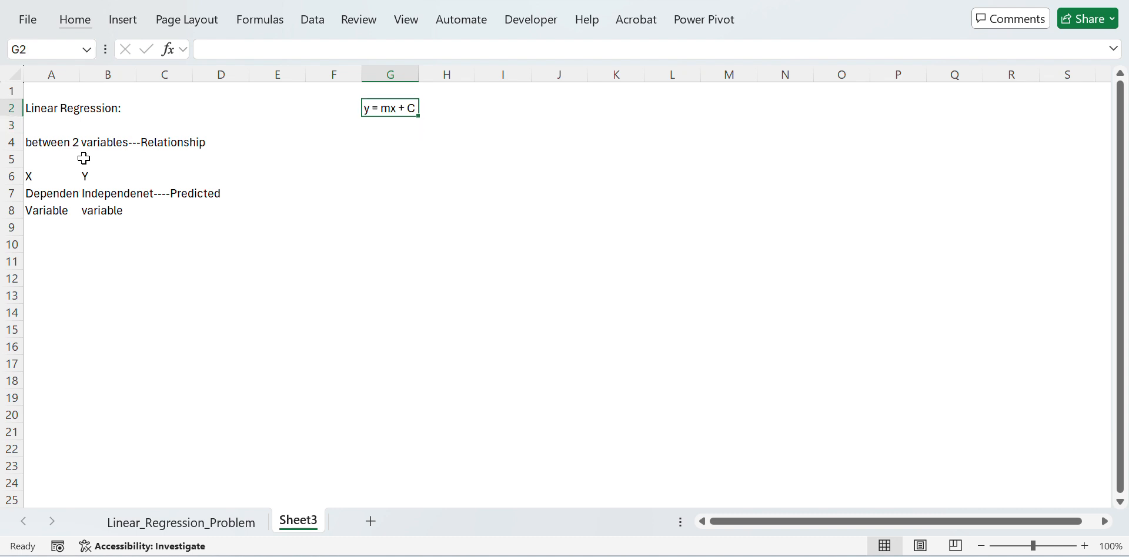
{"action": "key", "text": "Return"}
{"action": "key", "text": "Up"}
{"action": "key", "text": "Left"}
{"action": "key", "text": "Left"}
{"action": "key", "text": "Down"}
{"action": "key", "text": "Down"}
{"action": "key", "text": "Down"}
{"action": "key", "text": "Down"}
{"action": "key", "text": "Down"}
{"action": "key", "text": "Down"}
{"action": "key", "text": "Up"}
{"action": "key", "text": "Up"}
{"action": "key", "text": "Up"}
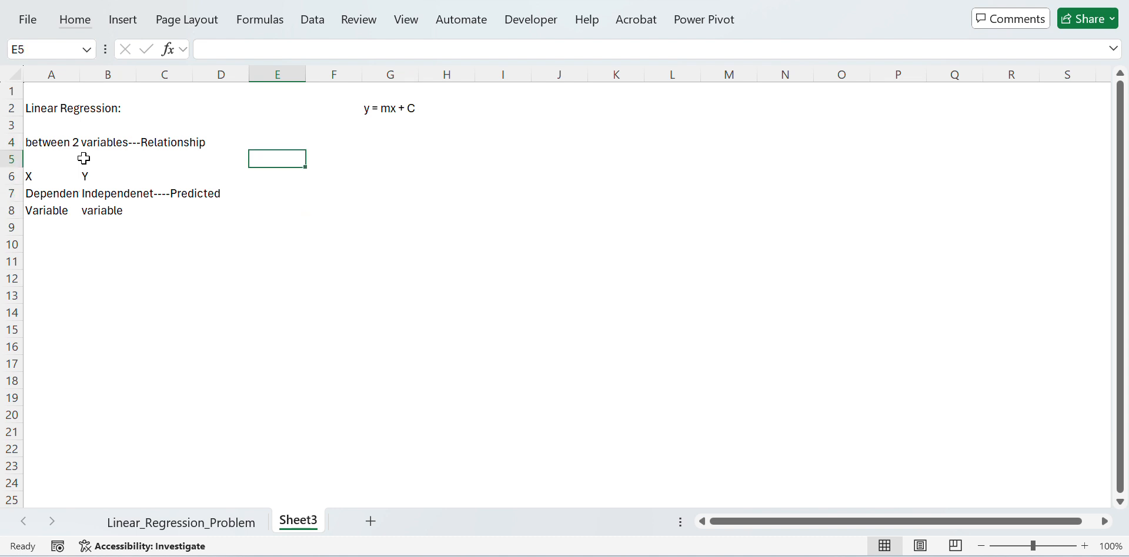
Label the equation by entering "Predict--" in cell F2, and select the equation in G2
{"action": "key", "text": "Up"}
{"action": "key", "text": "Up"}
{"action": "key", "text": "Up"}
{"action": "key", "text": "Right"}
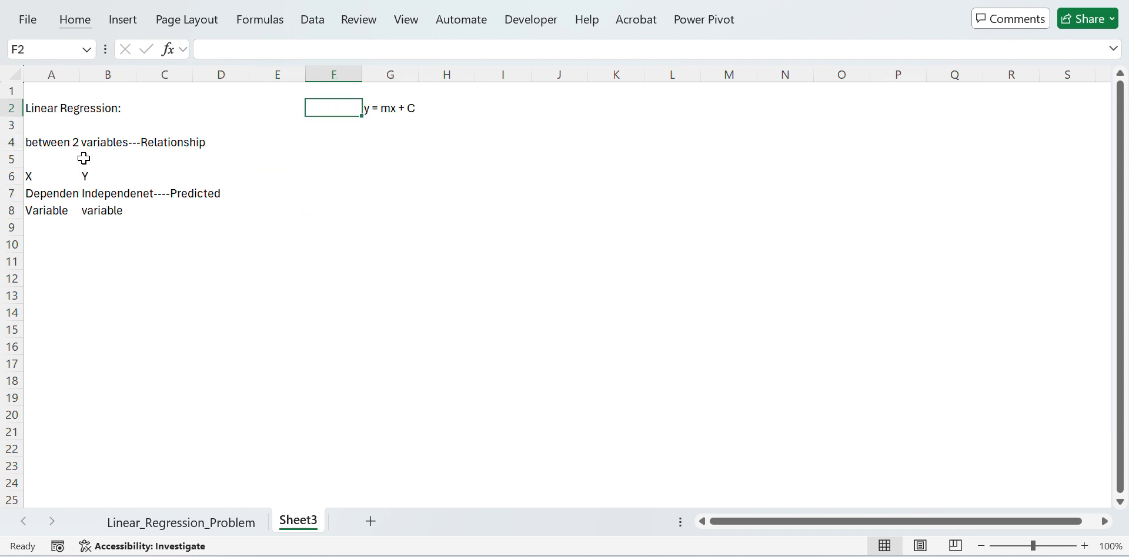
{"action": "key", "text": "F2"}
{"action": "type", "text": "Pred"}
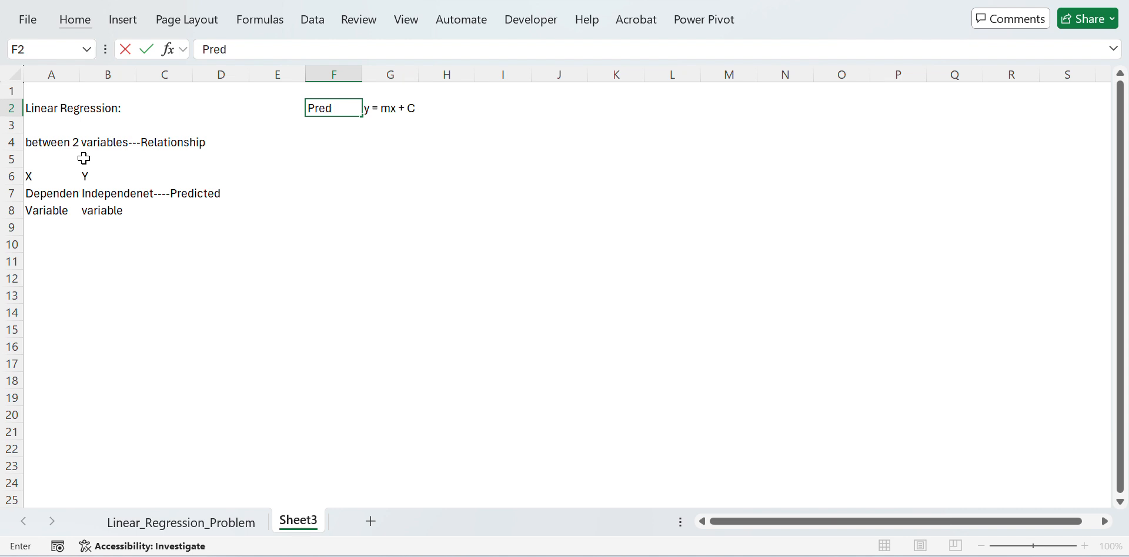
{"action": "type", "text": "ict--"}
{"action": "key", "text": "Return"}
{"action": "key", "text": "Up"}
{"action": "key", "text": "Right"}
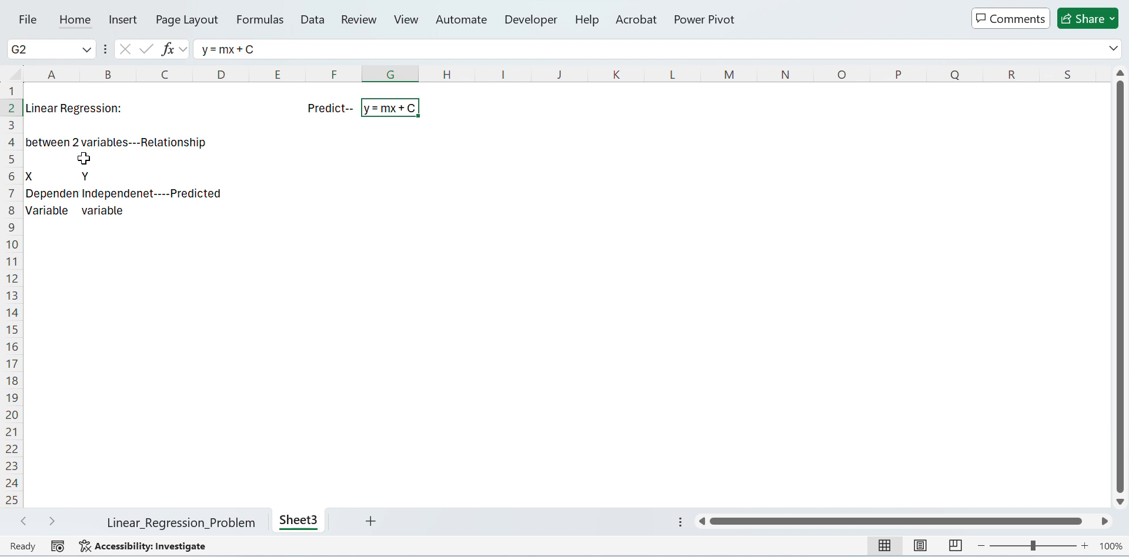
Review the description of the X variable in cell A7
{"action": "key", "text": "Left"}
{"action": "key", "text": "Left"}
{"action": "key", "text": "Left"}
{"action": "key", "text": "Left"}
{"action": "key", "text": "Left"}
{"action": "key", "text": "Left"}
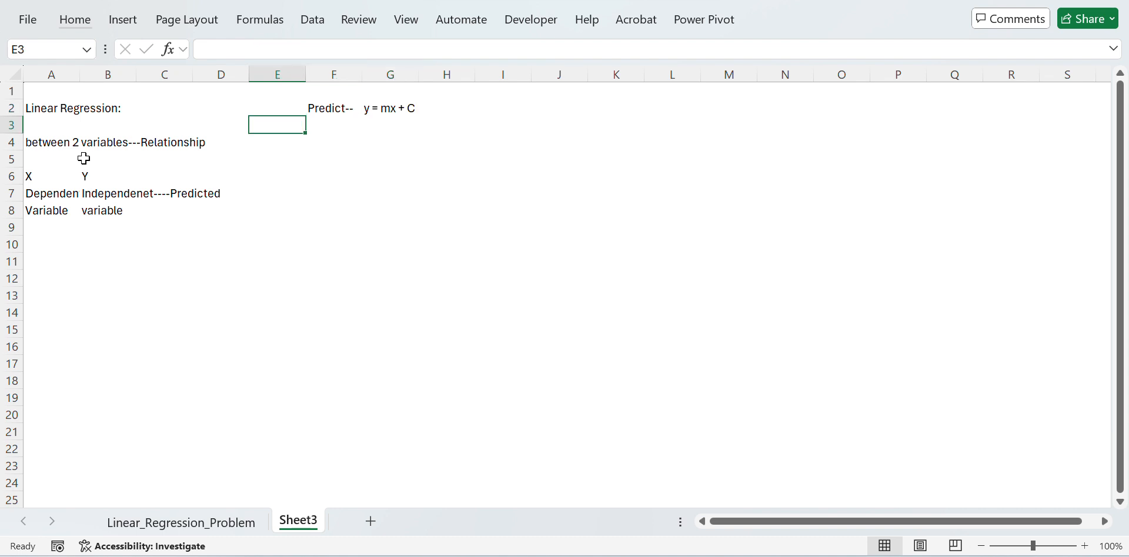
{"action": "key", "text": "Down"}
{"action": "key", "text": "Down"}
{"action": "key", "text": "Down"}
{"action": "key", "text": "Down"}
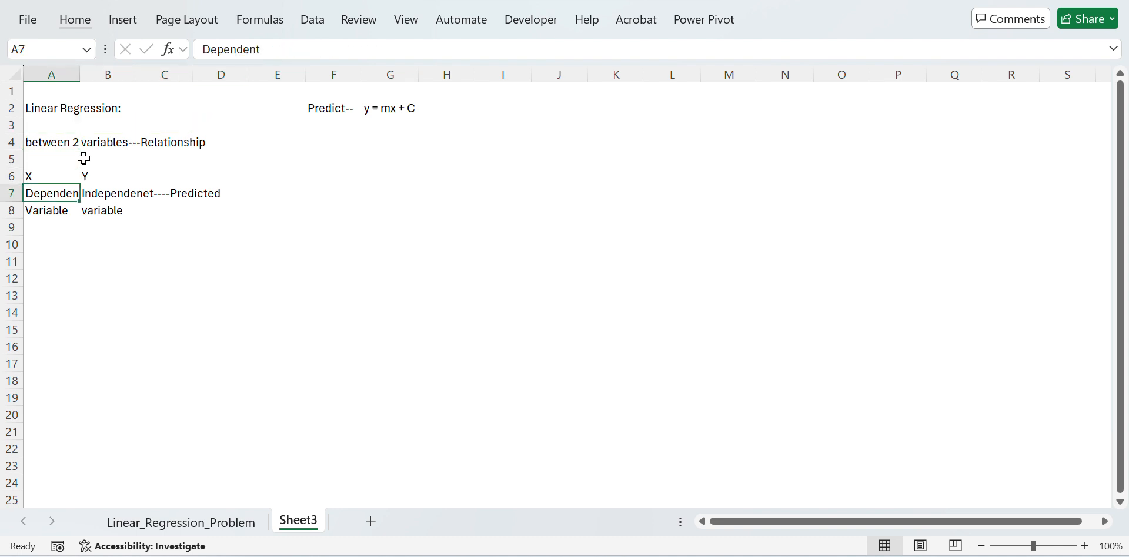
Explain the coefficient m below the equation by entering "m----Slope" in cell G4
{"action": "key", "text": "Right"}
{"action": "key", "text": "Right"}
{"action": "key", "text": "Right"}
{"action": "key", "text": "Right"}
{"action": "key", "text": "Right"}
{"action": "key", "text": "Right"}
{"action": "key", "text": "Right"}
{"action": "key", "text": "Up"}
{"action": "key", "text": "Up"}
{"action": "key", "text": "Up"}
{"action": "key", "text": "Left"}
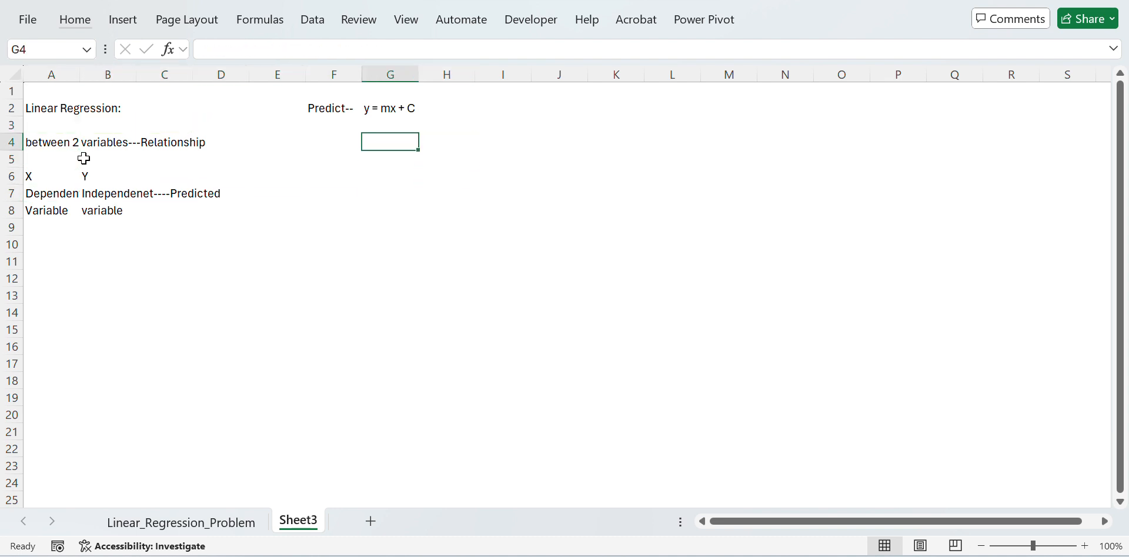
{"action": "key", "text": "Up"}
{"action": "key", "text": "Down"}
{"action": "type", "text": "m----"}
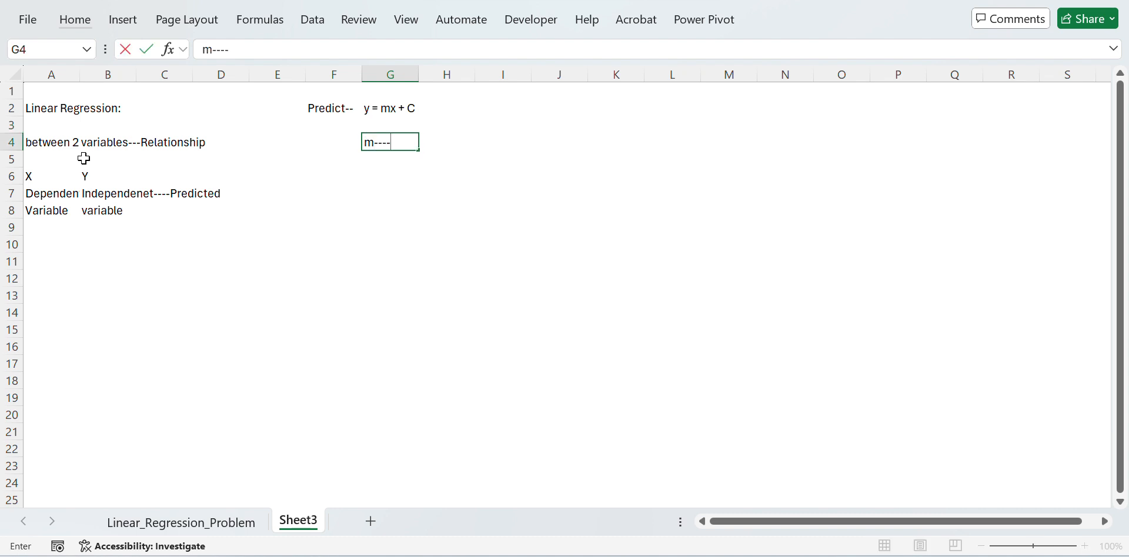
{"action": "type", "text": "Slope"}
{"action": "key", "text": "Return"}
{"action": "key", "text": "Up"}
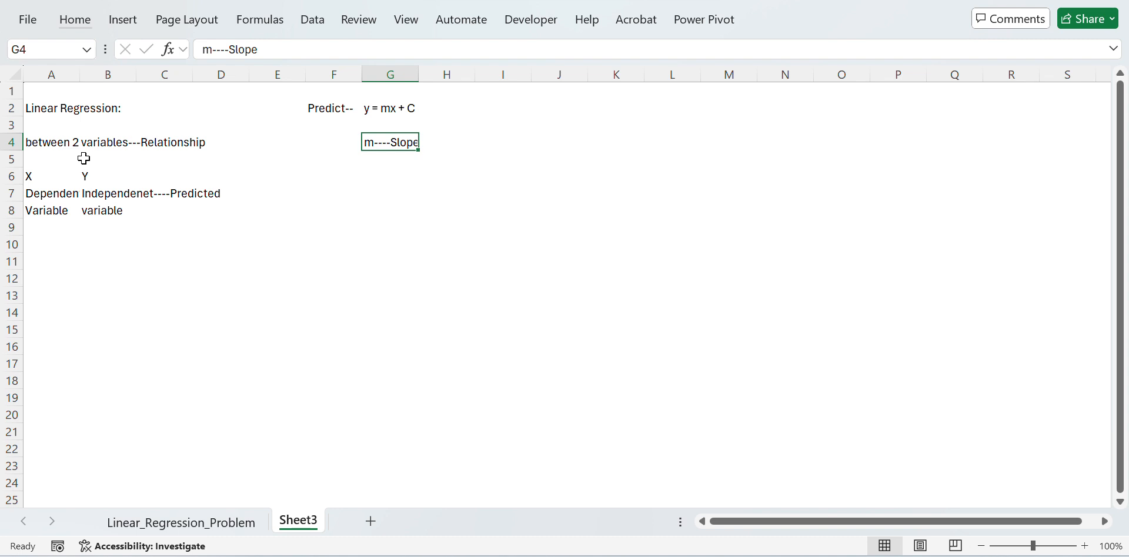
{"action": "key", "text": "Right"}
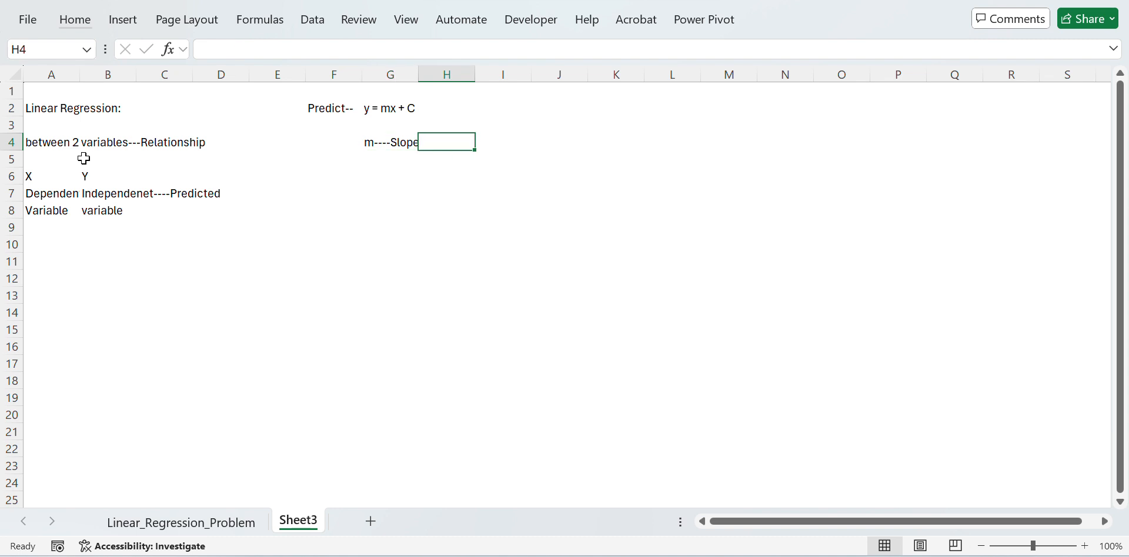
{"action": "type", "text": "x"}
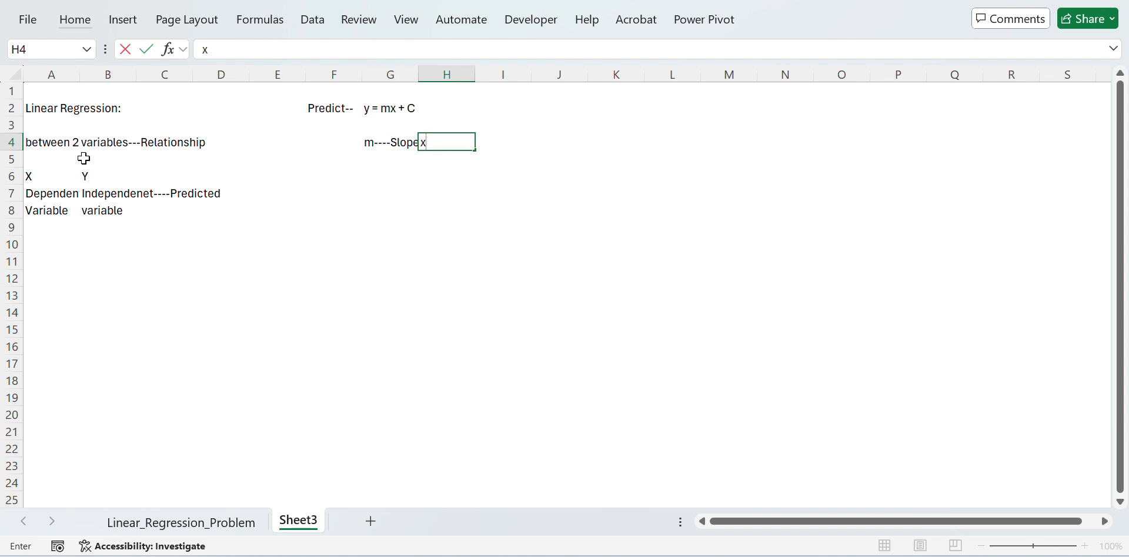
{"action": "key", "text": "Escape"}
Review the X and Y variable labels by selecting the range A6:B6
{"action": "key", "text": "Left"}
{"action": "key", "text": "Left"}
{"action": "key", "text": "Left"}
{"action": "key", "text": "Left"}
{"action": "key", "text": "Left"}
{"action": "key", "text": "Left"}
{"action": "key", "text": "Left"}
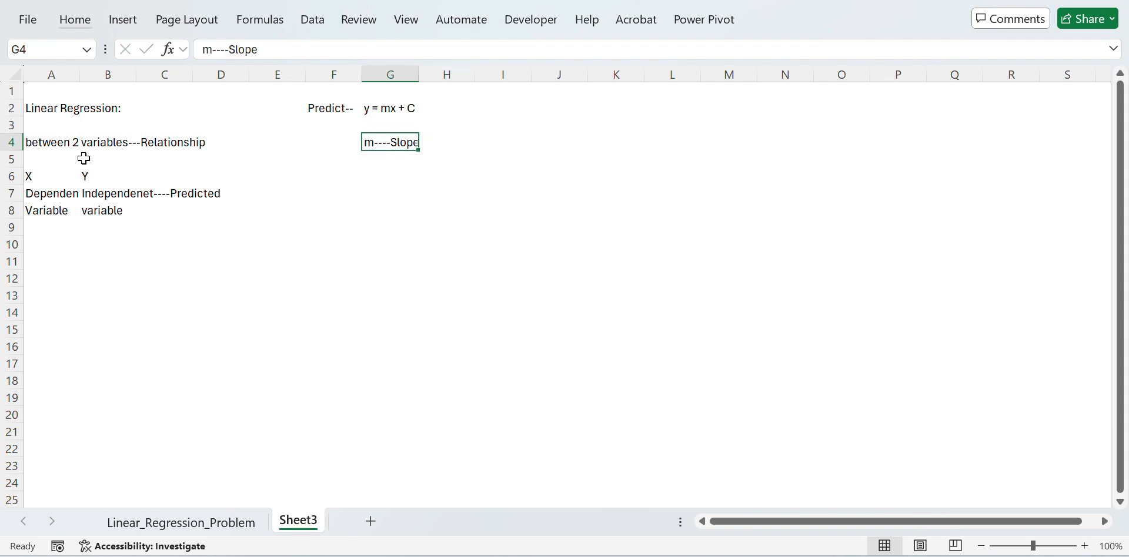
{"action": "key", "text": "Down"}
{"action": "key", "text": "Down"}
{"action": "key", "text": "shift+Right"}
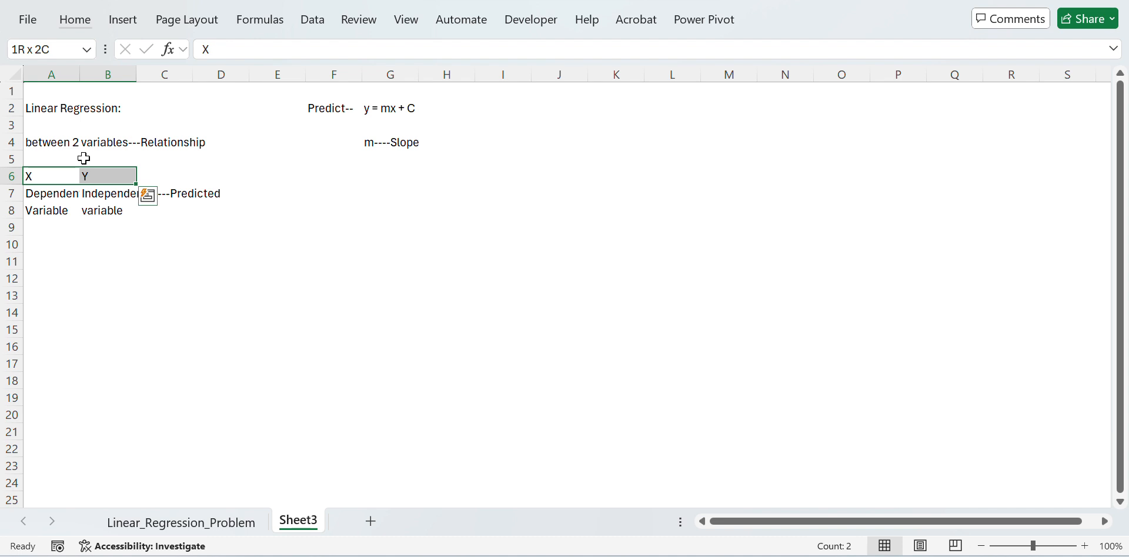
Explain the constant C below the slope note by entering "C---intercept" in cell G5
{"action": "key", "text": "Right"}
{"action": "key", "text": "Right"}
{"action": "key", "text": "Right"}
{"action": "key", "text": "Right"}
{"action": "key", "text": "Right"}
{"action": "key", "text": "Right"}
{"action": "key", "text": "Up"}
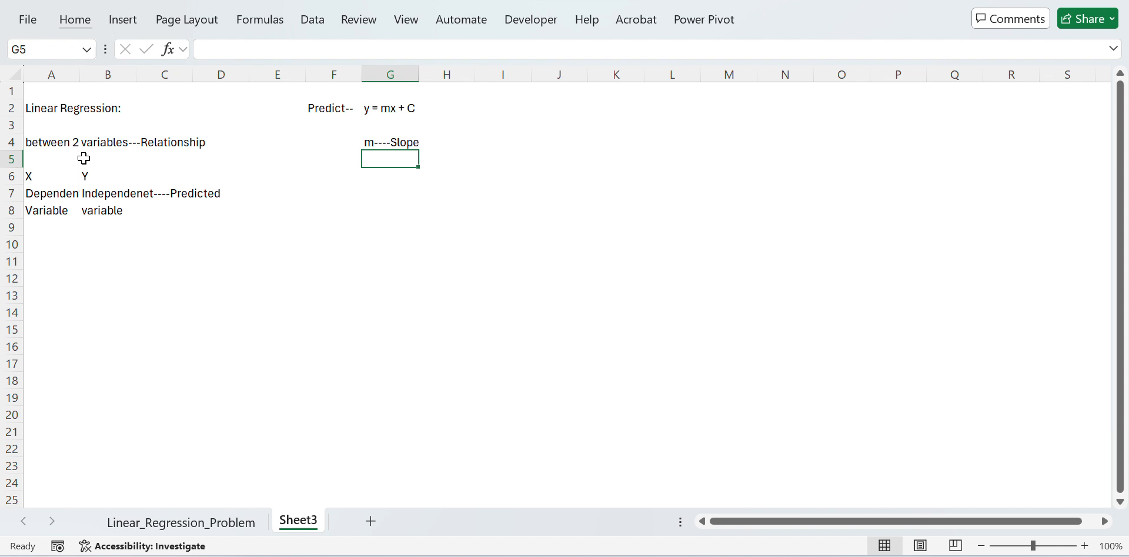
{"action": "type", "text": "C"}
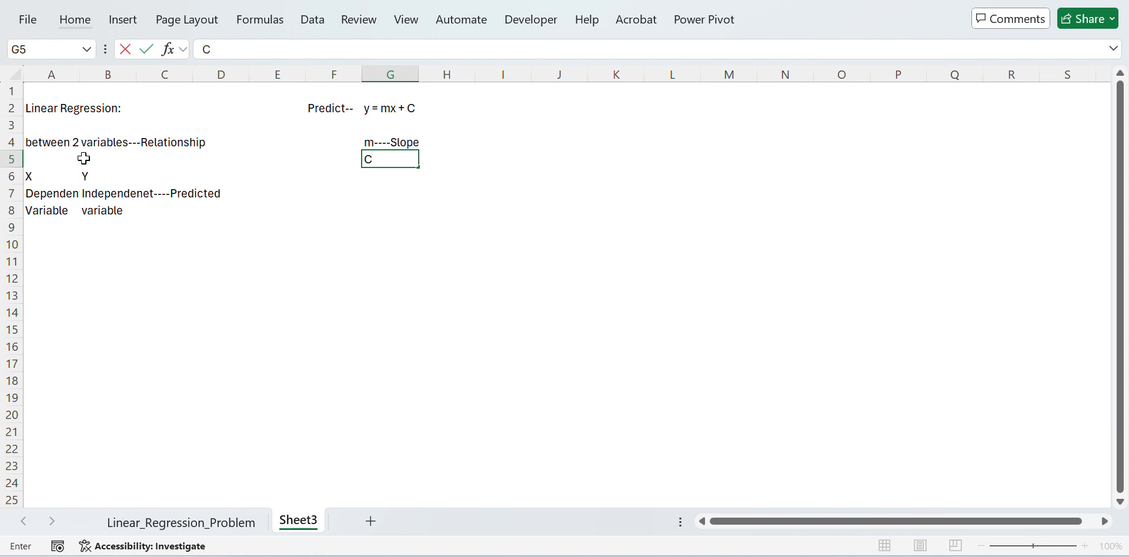
{"action": "type", "text": "---intercept"}
{"action": "key", "text": "Return"}
Add the intercept condition beside the C note by entering "when X=0" in cell I5
{"action": "key", "text": "Up"}
{"action": "key", "text": "Up"}
{"action": "key", "text": "Up"}
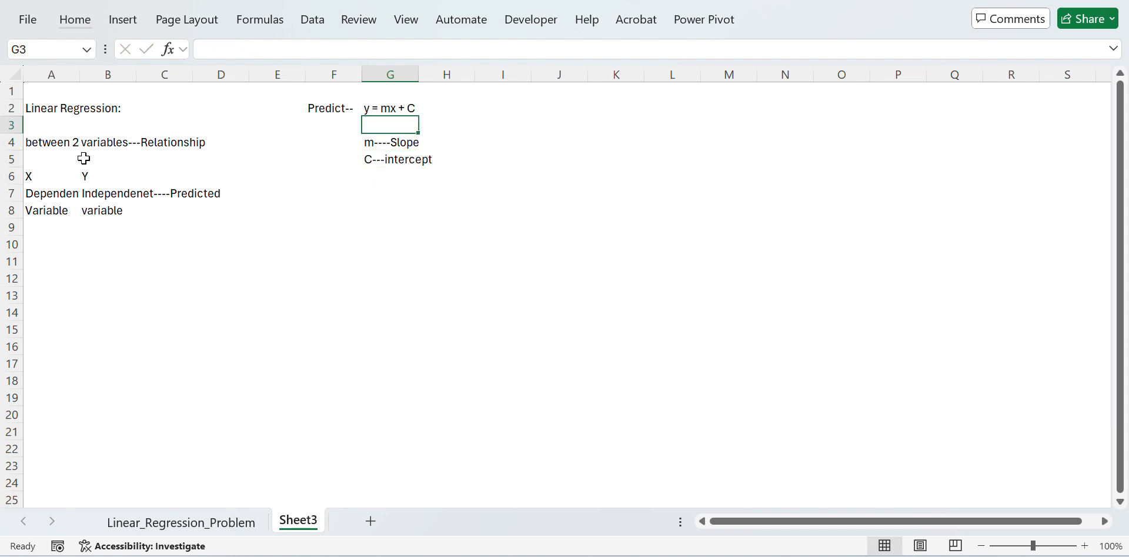
{"action": "key", "text": "Down"}
{"action": "key", "text": "Down"}
{"action": "key", "text": "Down"}
{"action": "key", "text": "Up"}
{"action": "key", "text": "Right"}
{"action": "key", "text": "Right"}
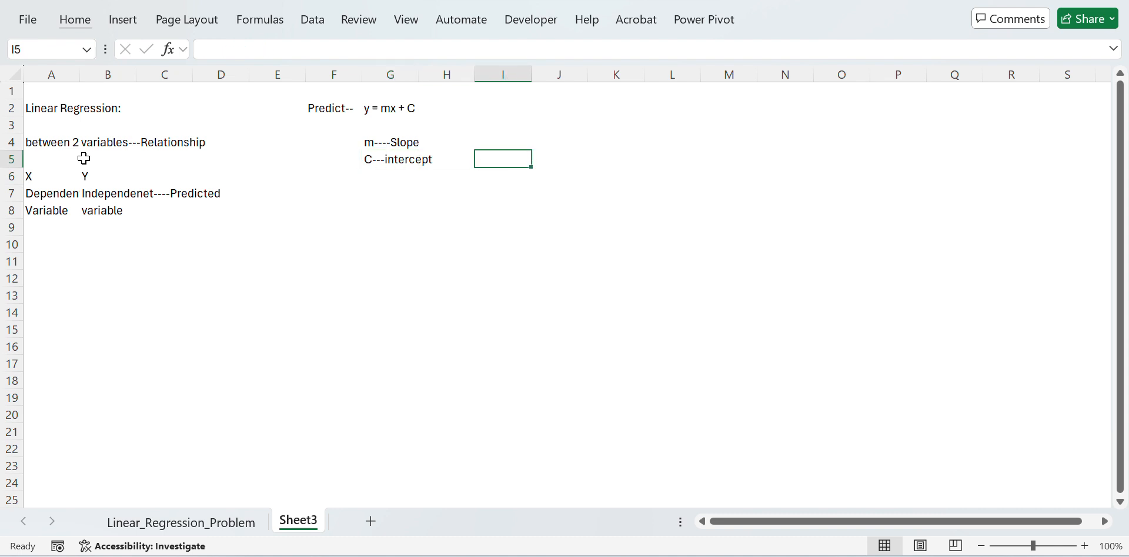
{"action": "key", "text": "Left"}
{"action": "key", "text": "Right"}
{"action": "type", "text": "when X="}
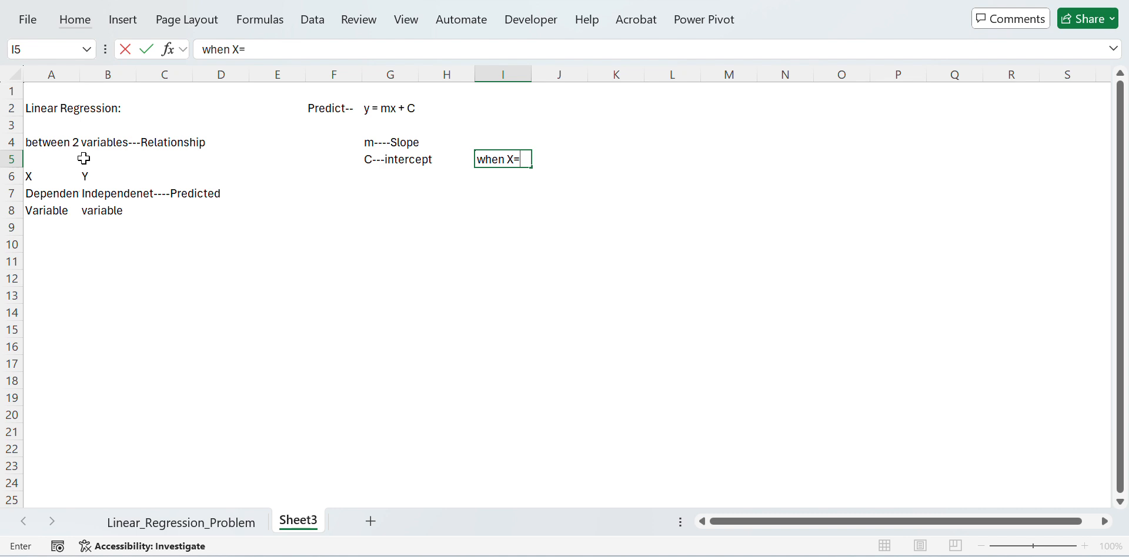
{"action": "type", "text": "0"}
{"action": "key", "text": "Return"}
{"action": "key", "text": "Up"}
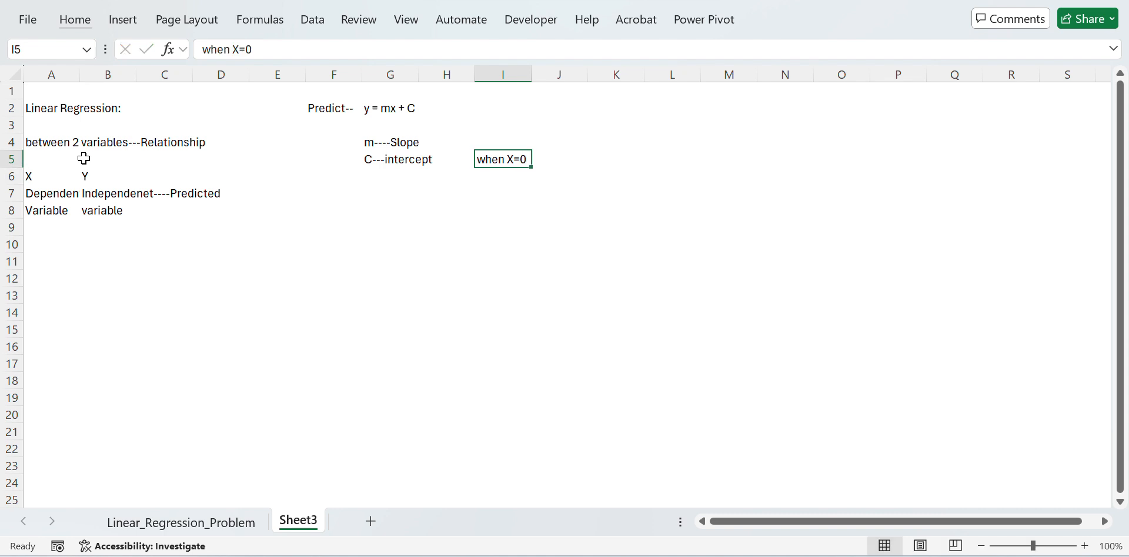
Review the equation in cell G2 together with its slope and intercept notes and the row 2 labels
{"action": "key", "text": "Left"}
{"action": "key", "text": "Left"}
{"action": "key", "text": "Up"}
{"action": "key", "text": "Up"}
{"action": "key", "text": "Up"}
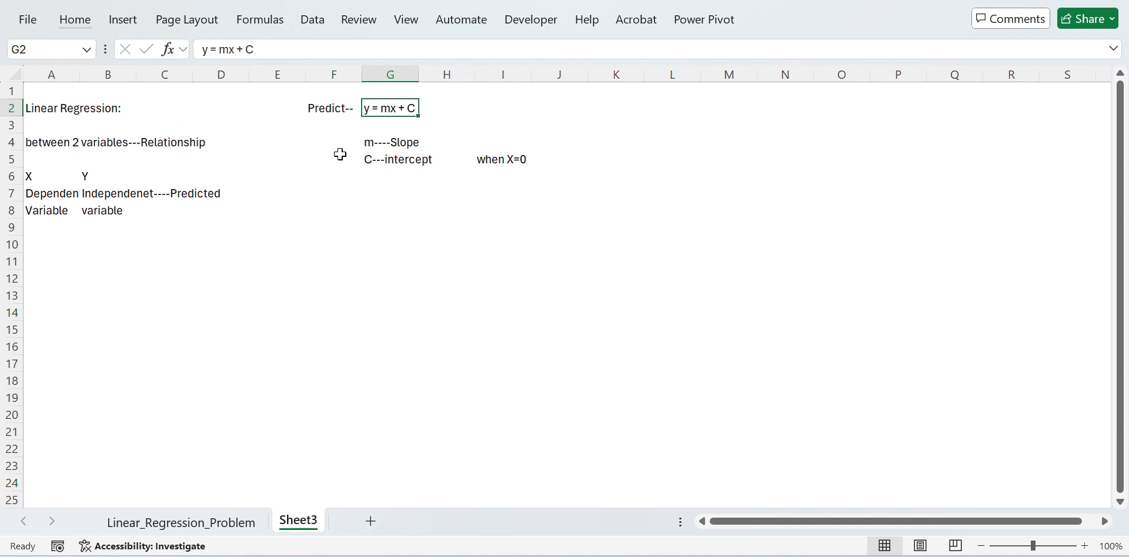
{"action": "left_click", "coordinate": [381, 162]}
{"action": "key", "text": "Up"}
{"action": "key", "text": "Up"}
{"action": "key", "text": "Up"}
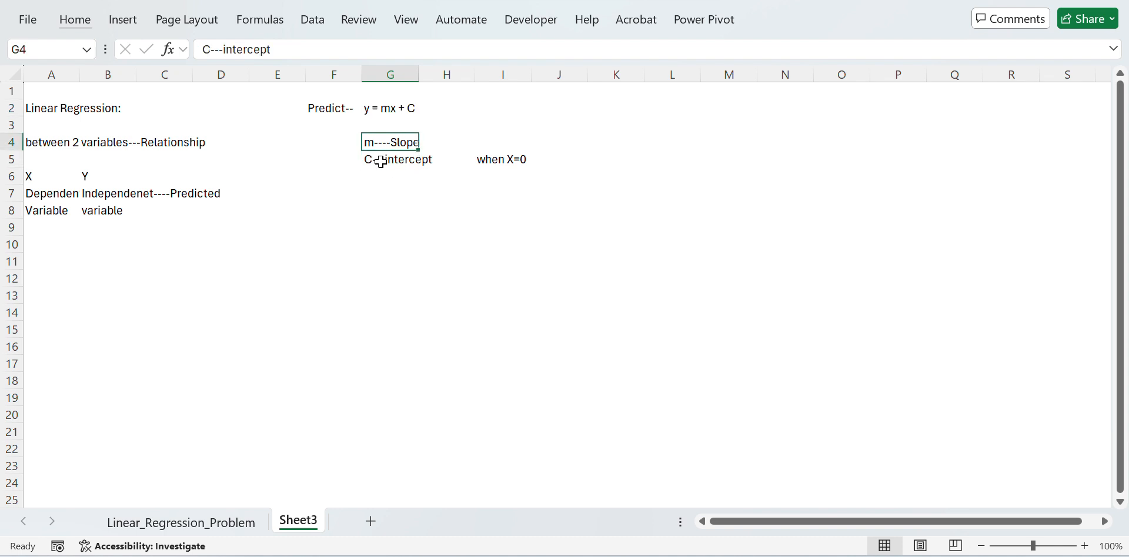
{"action": "key", "text": "Left"}
{"action": "key", "text": "Left"}
{"action": "key", "text": "Left"}
{"action": "key", "text": "Left"}
{"action": "key", "text": "Left"}
{"action": "key", "text": "Left"}
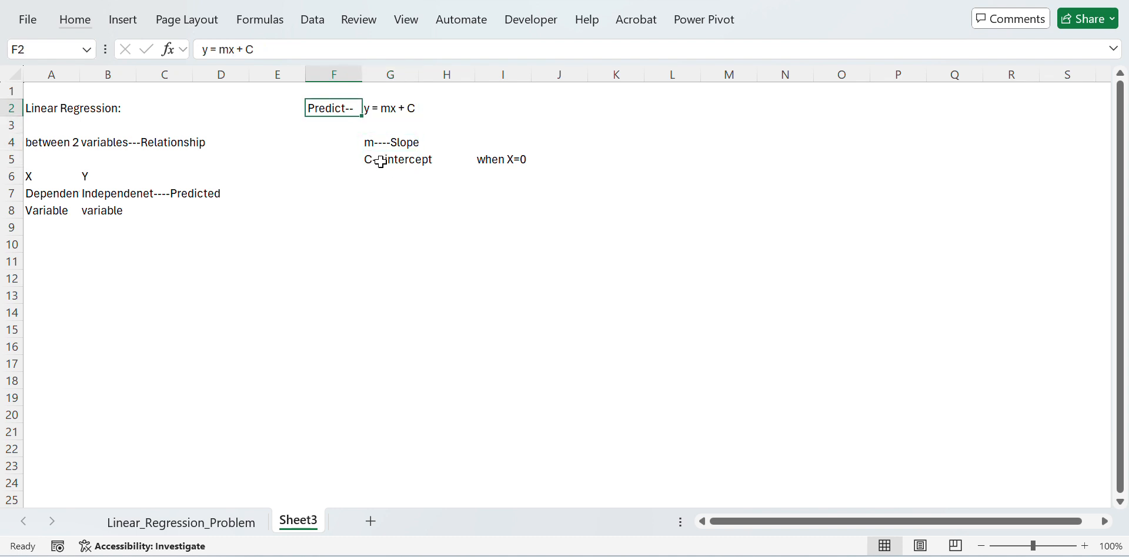
{"action": "key", "text": "Right"}
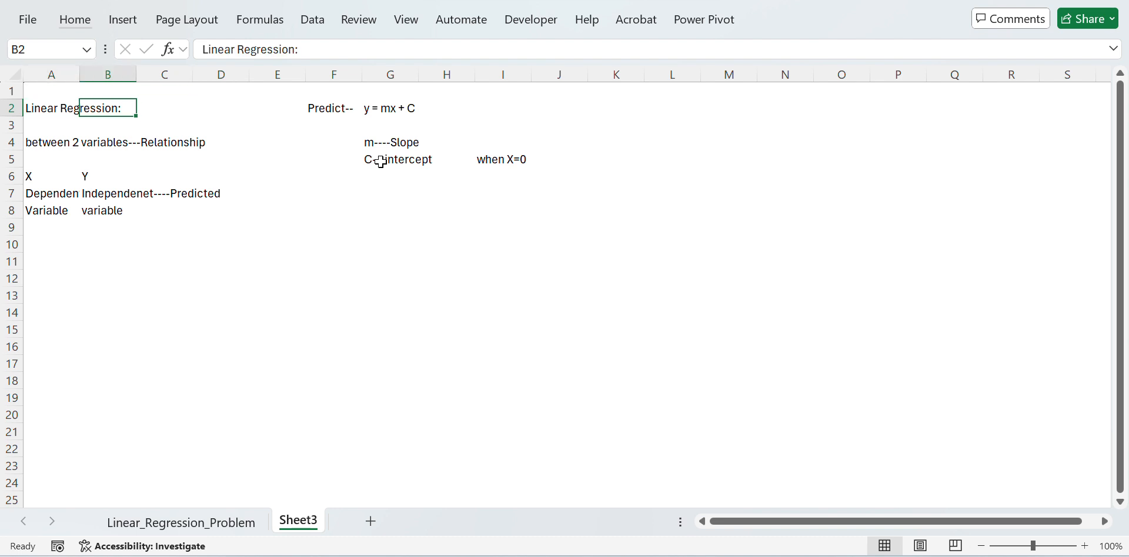
{"action": "key", "text": "Right"}
{"action": "key", "text": "Right"}
{"action": "key", "text": "Right"}
{"action": "key", "text": "Right"}
{"action": "key", "text": "Right"}
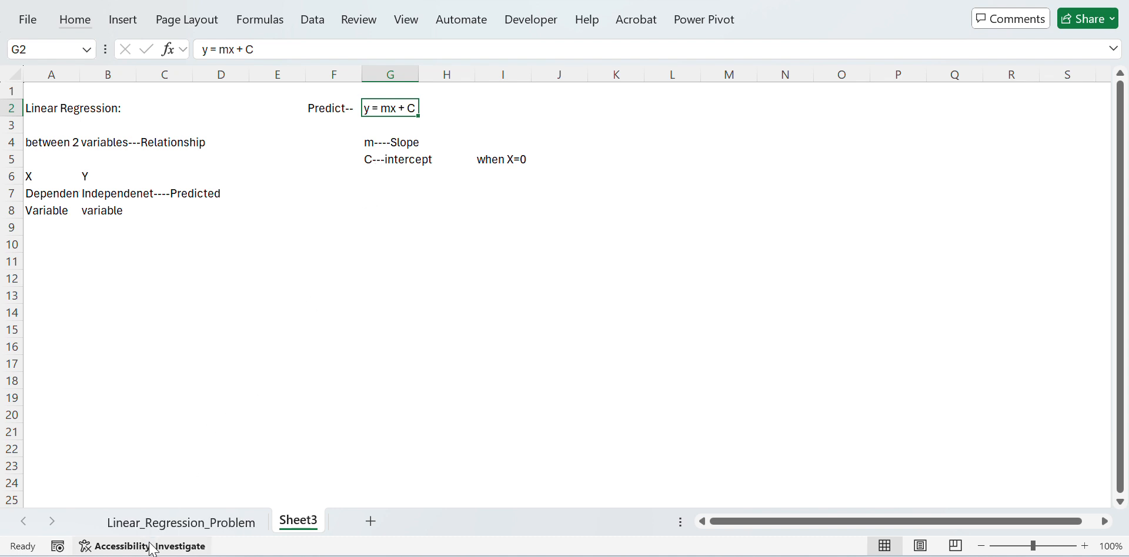
Switch to the Linear_Regression_Problem sheet and examine the headers and first values of the X and Y columns
{"action": "left_click", "coordinate": [158, 523]}
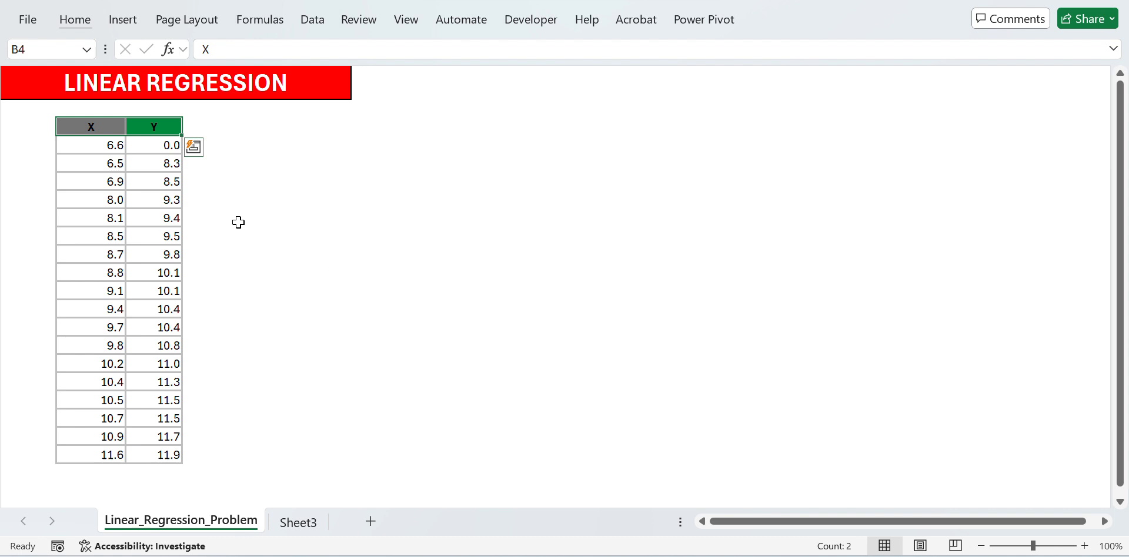
{"action": "left_click", "coordinate": [94, 128]}
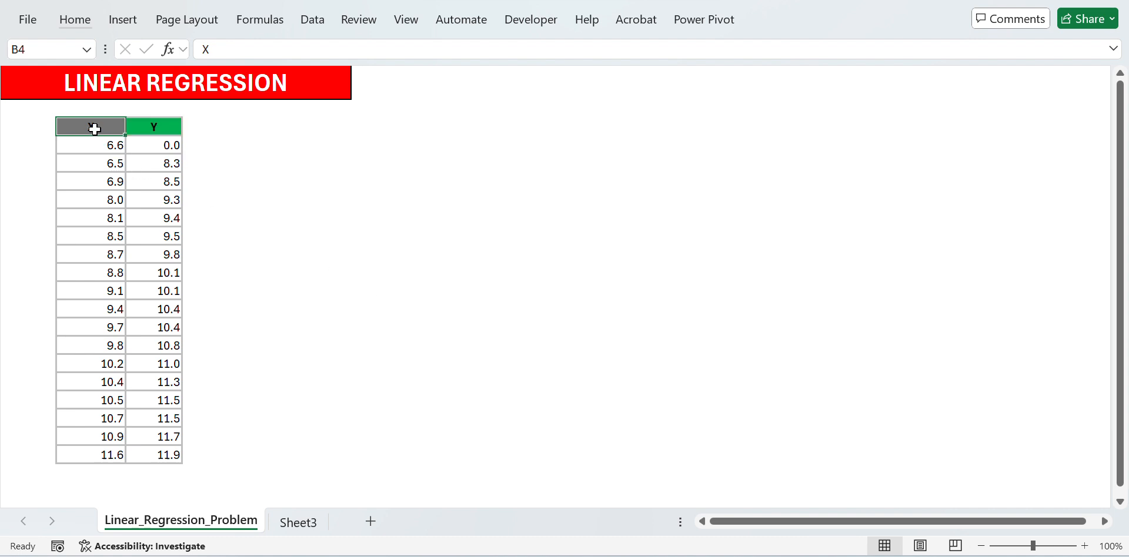
{"action": "key", "text": "Down"}
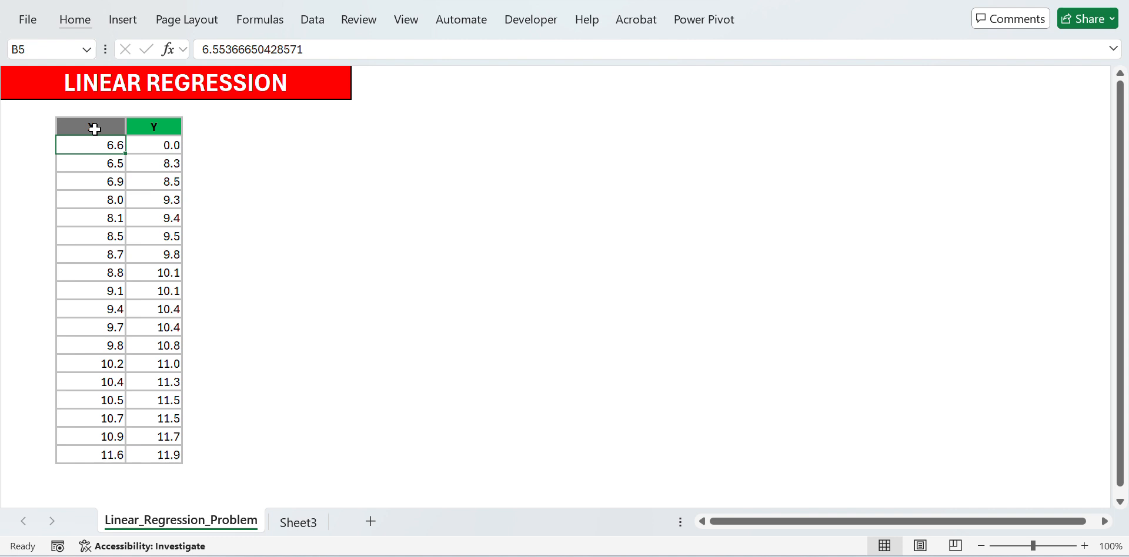
{"action": "key", "text": "Right"}
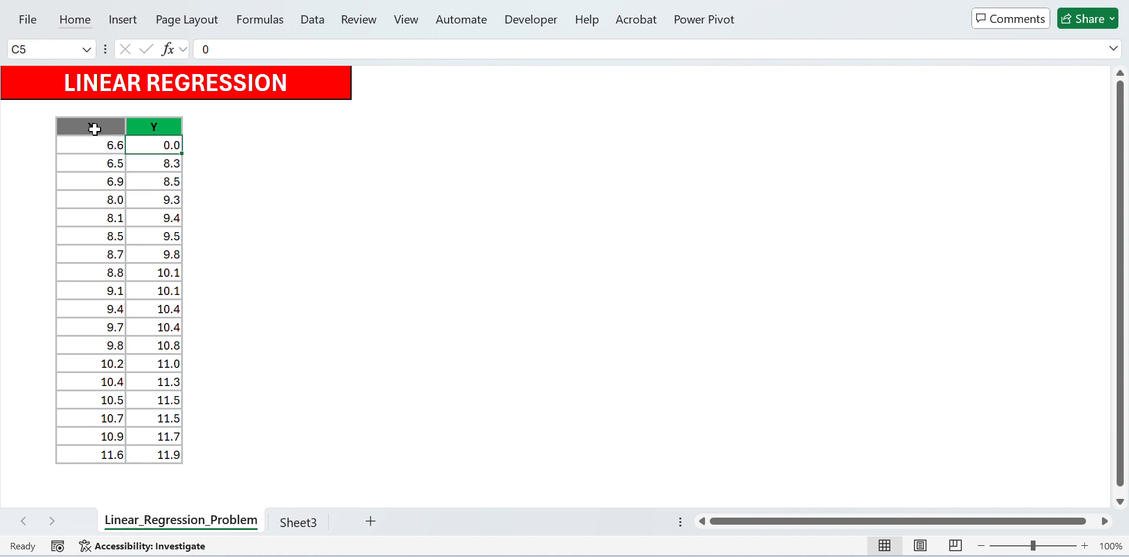
{"action": "key", "text": "Up"}
{"action": "key", "text": "Up"}
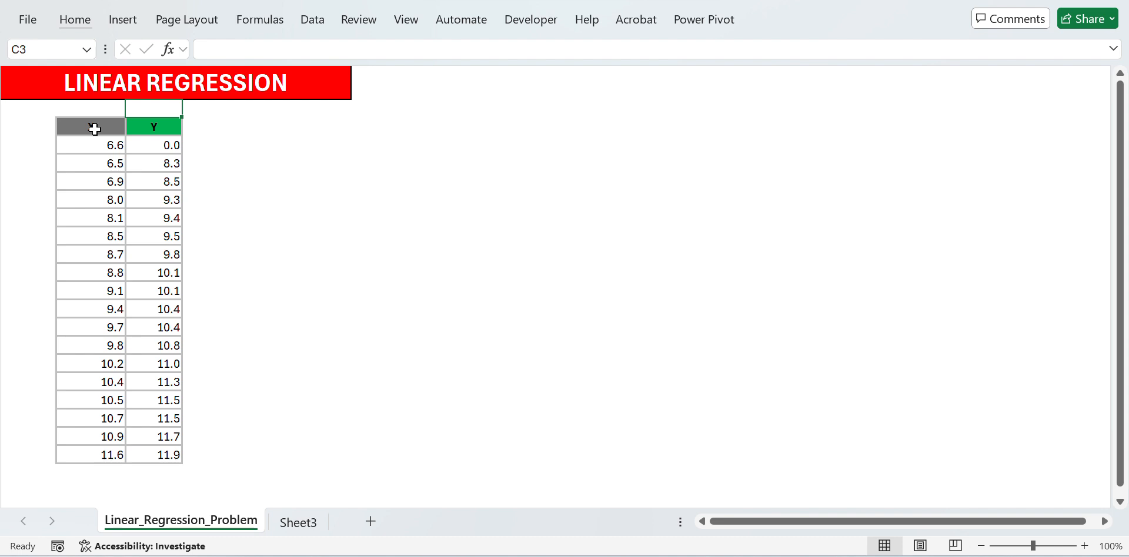
{"action": "key", "text": "Left"}
{"action": "key", "text": "Down"}
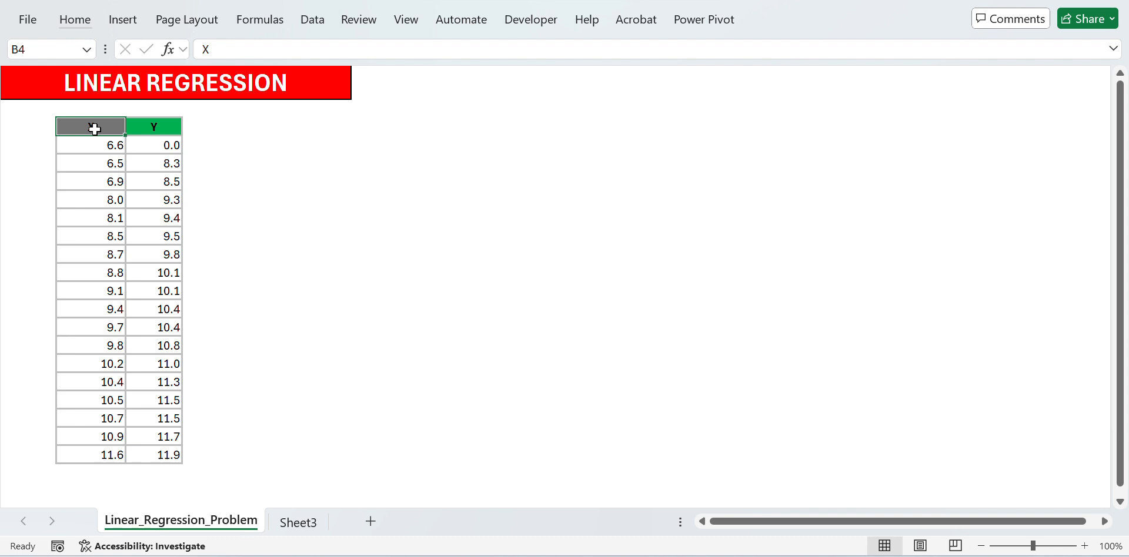
Label the X column by entering "input Feature" above its header in cell B3
{"action": "key", "text": "Up"}
{"action": "type", "text": "input"}
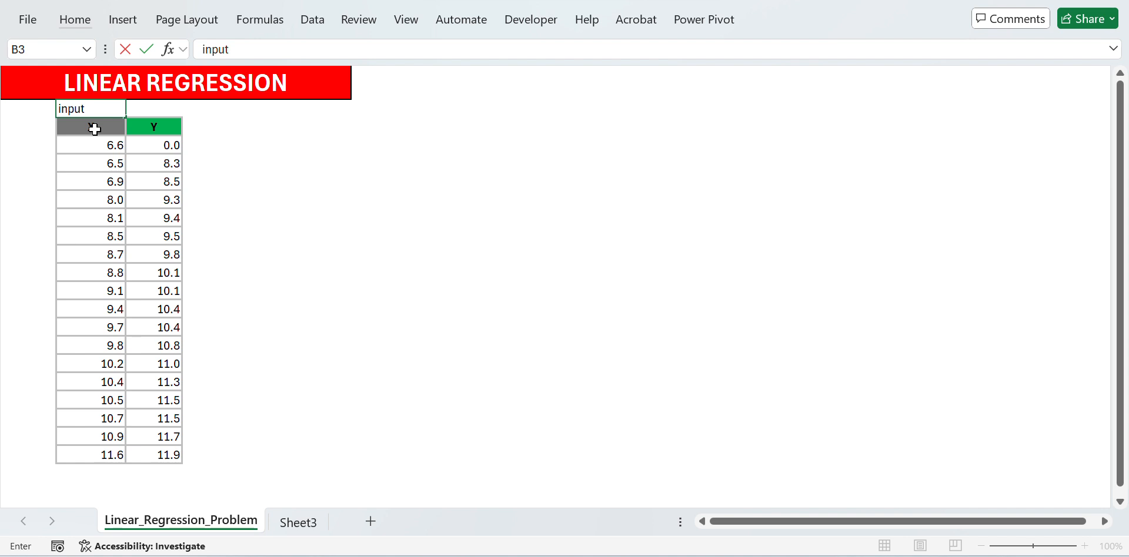
{"action": "type", "text": " Featiur"}
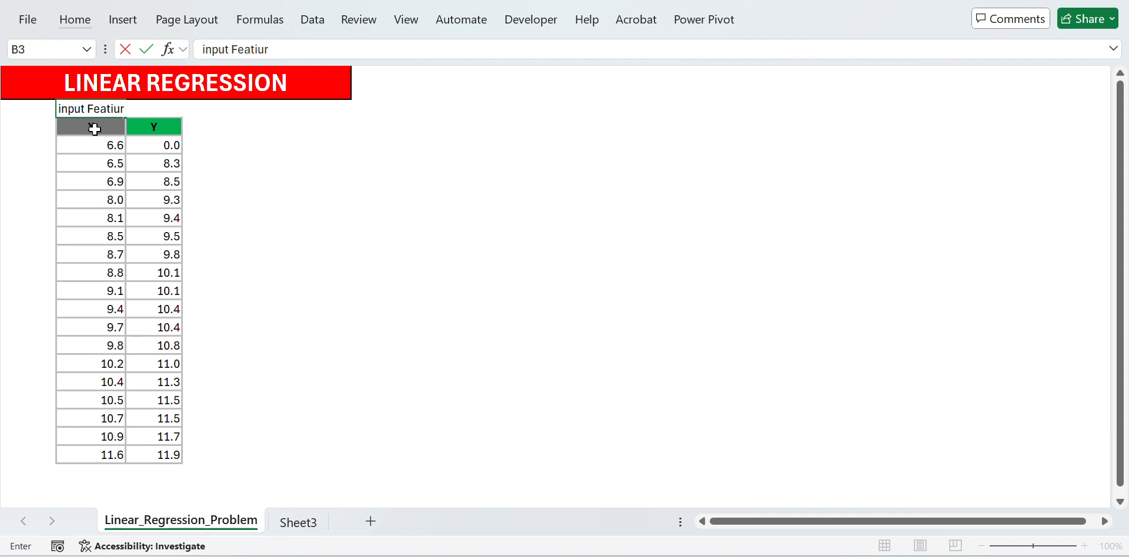
{"action": "key", "text": "BackSpace"}
{"action": "key", "text": "BackSpace"}
{"action": "type", "text": "ure"}
{"action": "key", "text": "Return"}
{"action": "key", "text": "Up"}
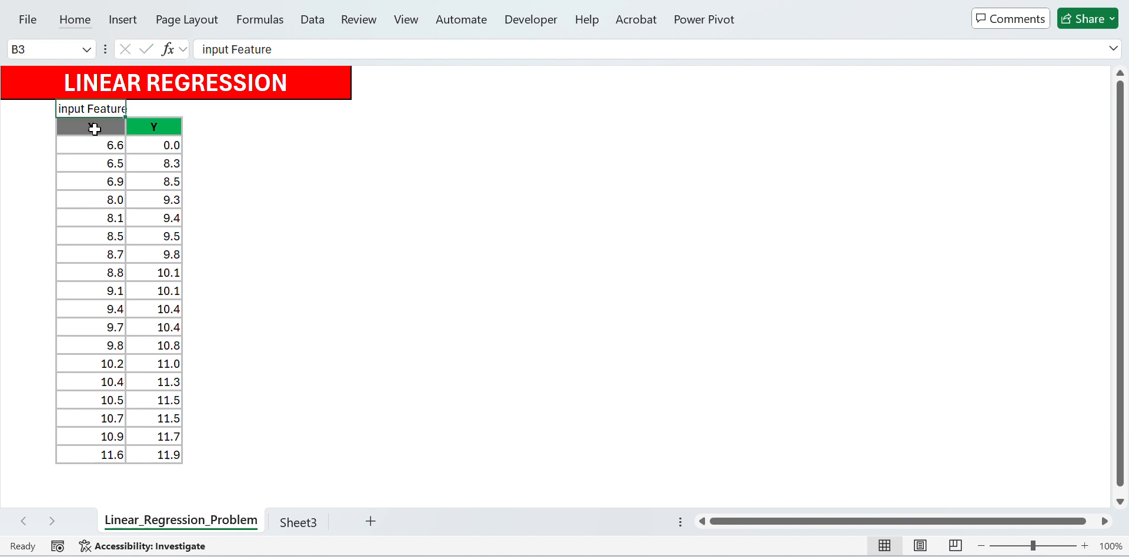
Label the Y column by entering "O/P Feature" above its header in cell C3
{"action": "key", "text": "Right"}
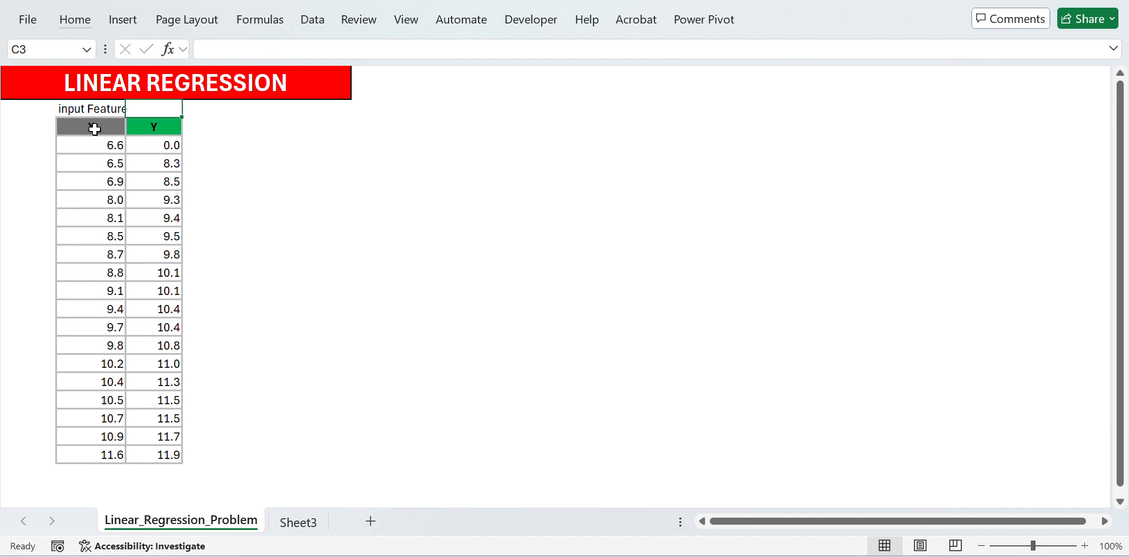
{"action": "type", "text": "O"}
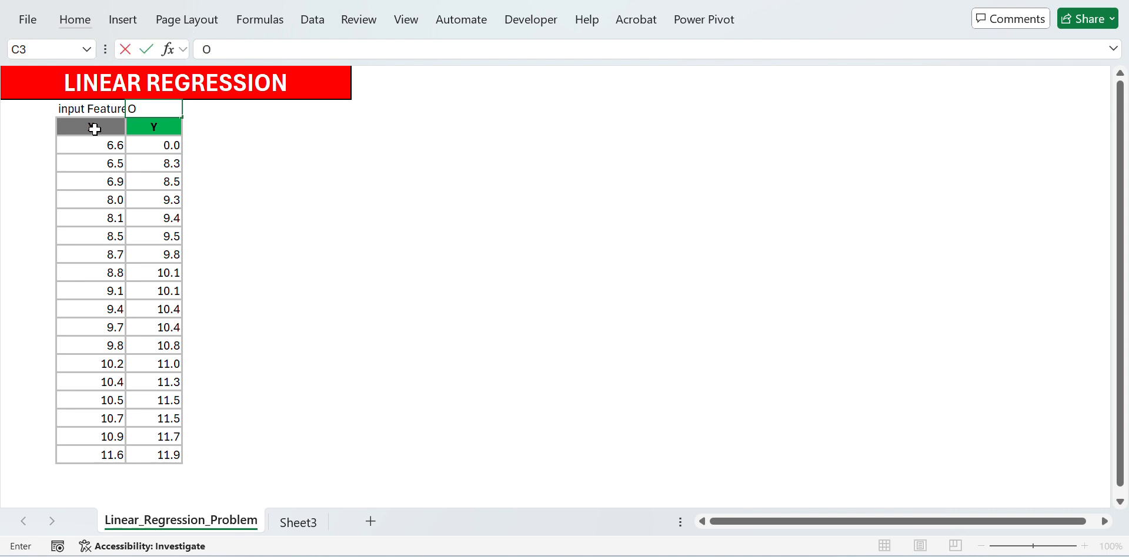
{"action": "type", "text": "/P Feature"}
{"action": "key", "text": "ctrl+Return"}
Autofit the widths of columns B and C to the feature labels in B3:C3
{"action": "key", "text": "Left"}
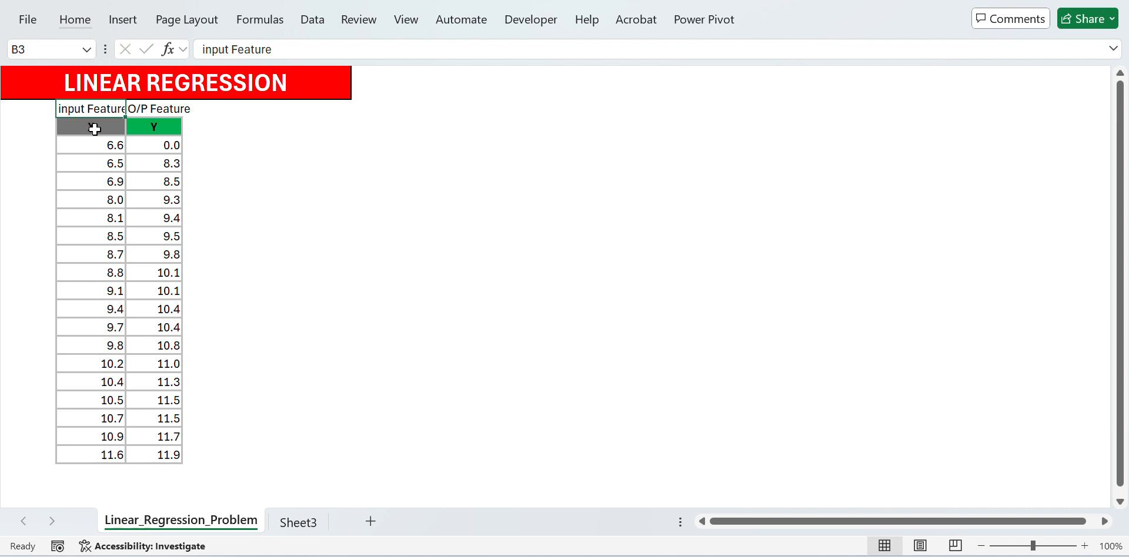
{"action": "key", "text": "shift+Right"}
{"action": "key", "text": "alt+h"}
{"action": "key", "text": "o"}
{"action": "key", "text": "i"}
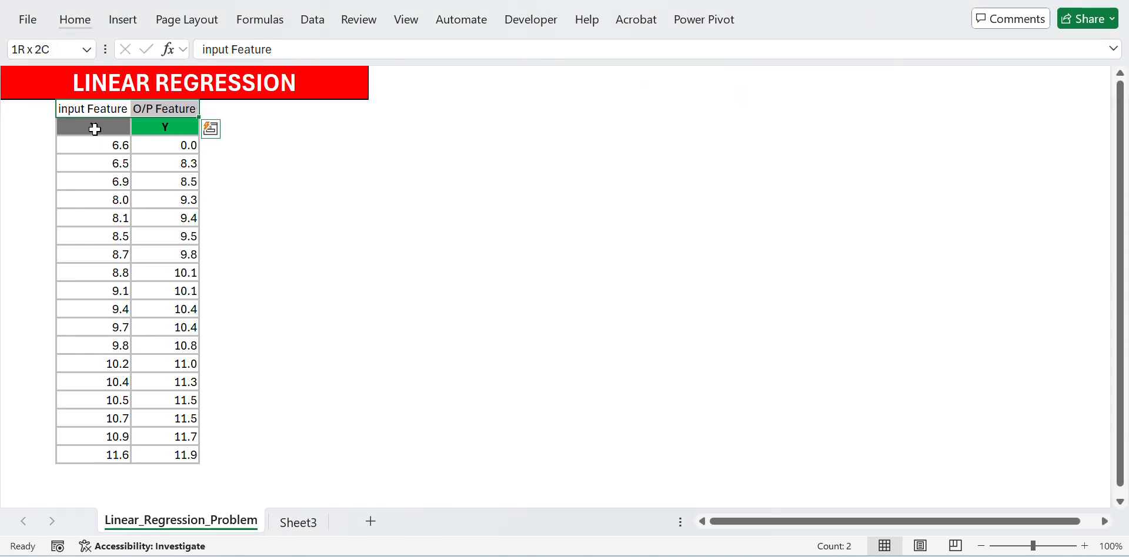
Review the input and output feature labels against the X and Y column headers
{"action": "key", "text": "Down"}
{"action": "key", "text": "Up"}
{"action": "key", "text": "Right"}
{"action": "key", "text": "Down"}
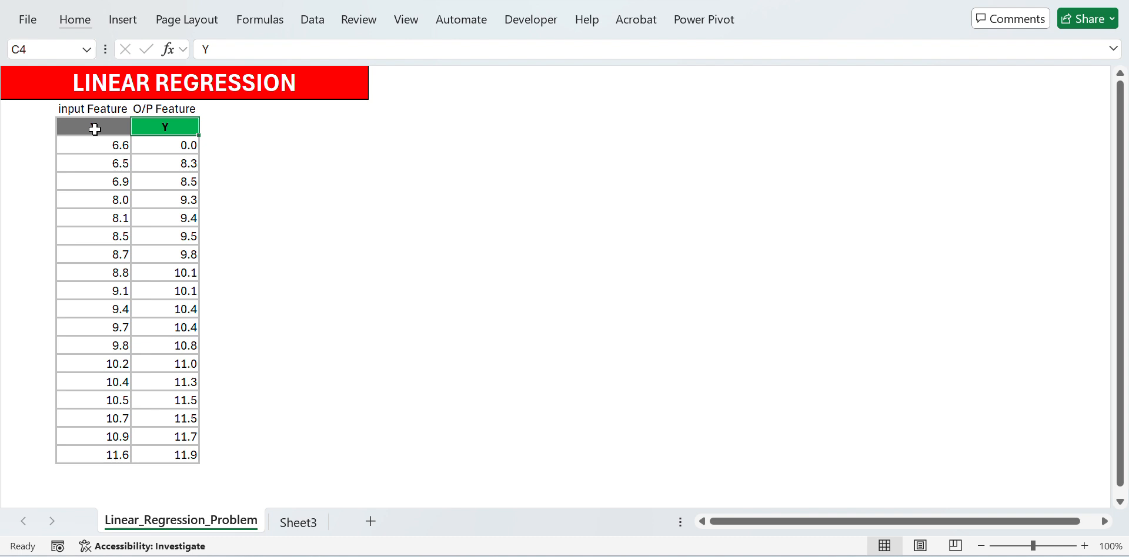
{"action": "key", "text": "Left"}
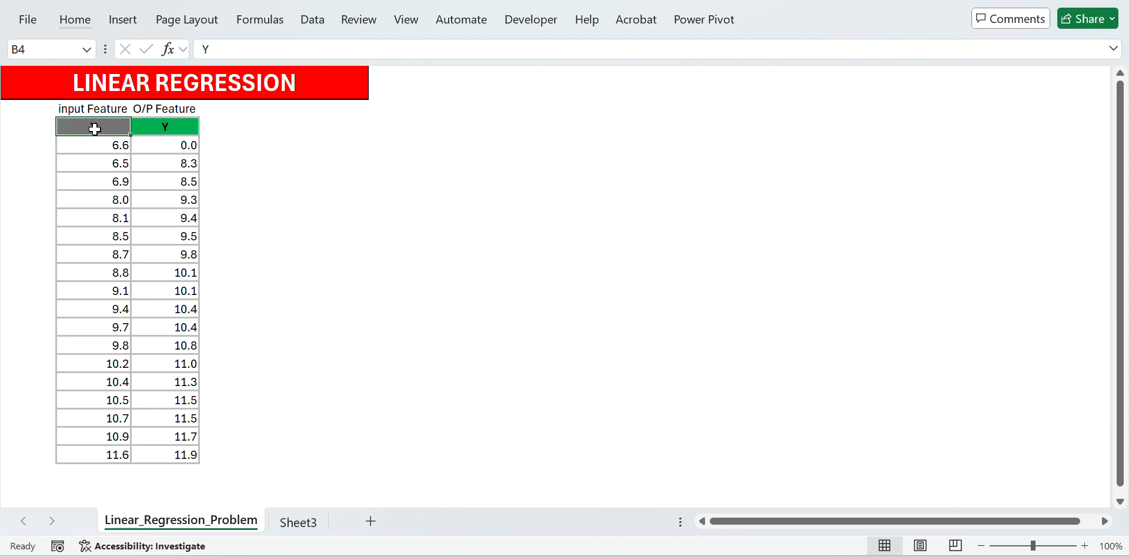
{"action": "key", "text": "Up"}
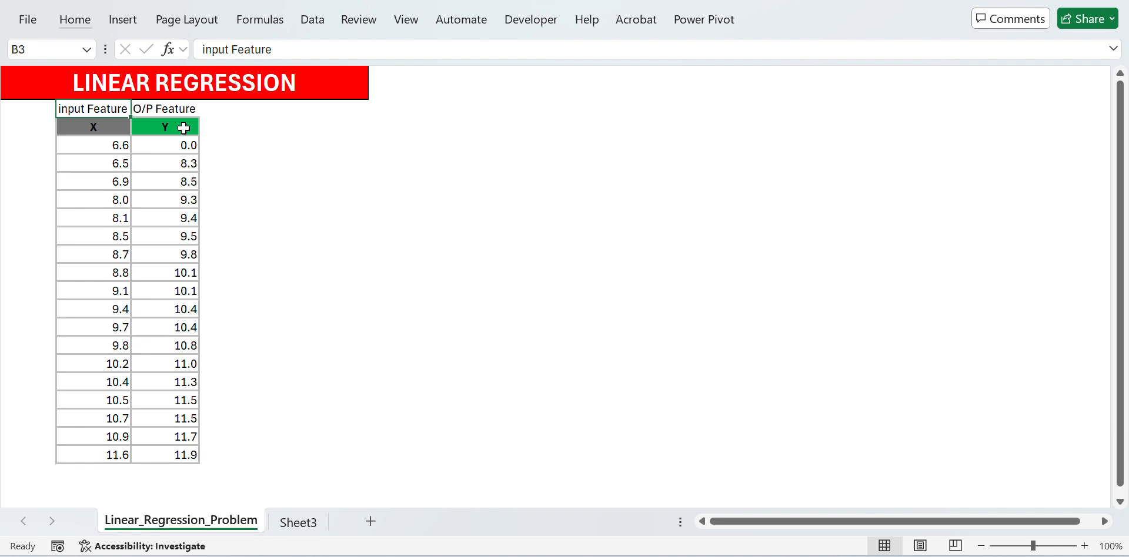
{"action": "key", "text": "Down"}
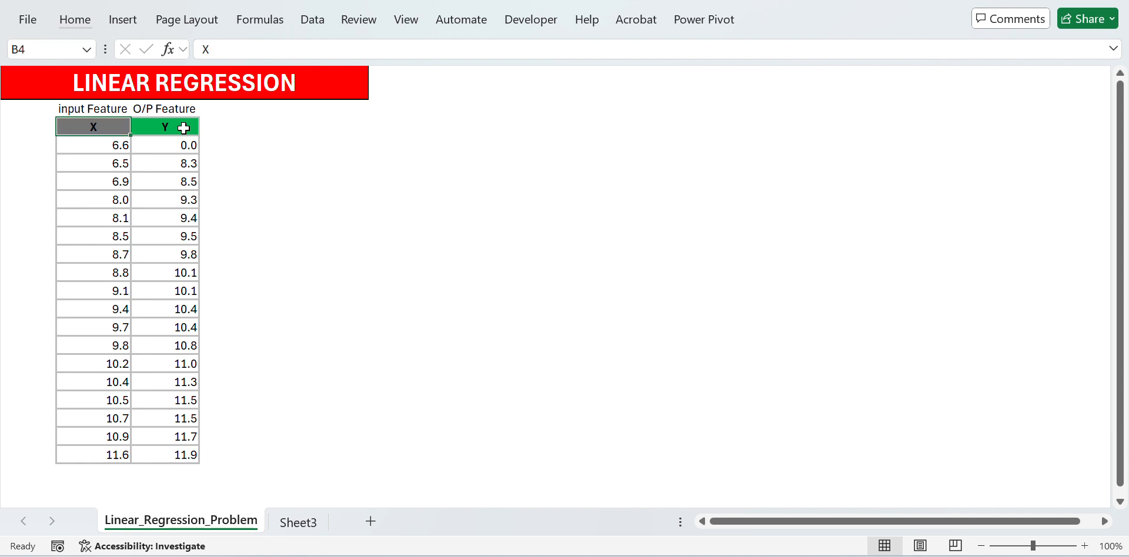
{"action": "key", "text": "shift+Right"}
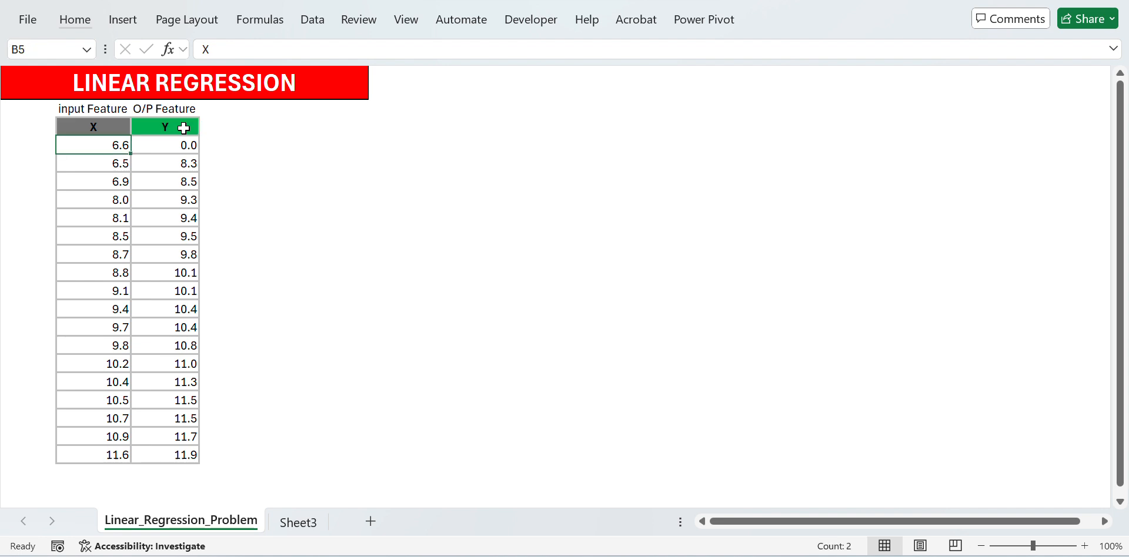
{"action": "key", "text": "shift+Left"}
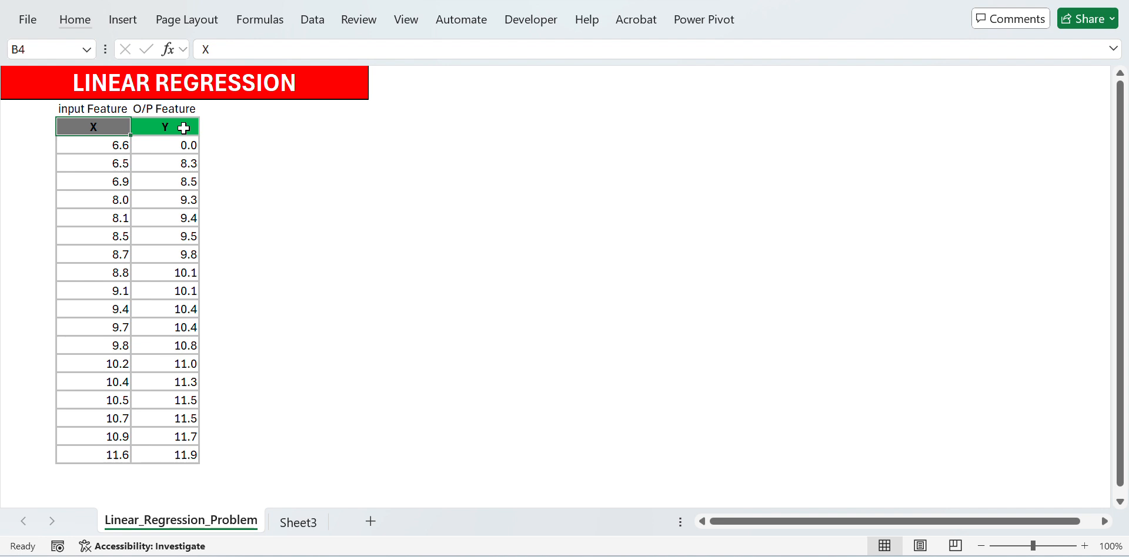
{"action": "key", "text": "Right"}
{"action": "key", "text": "Right"}
{"action": "key", "text": "Right"}
{"action": "key", "text": "Right"}
{"action": "key", "text": "Right"}
{"action": "key", "text": "Right"}
Return to Sheet3 and start the list of steps below the variable notes by entering "Step1-" in cell A11
{"action": "key", "text": "ctrl+Page_Down"}
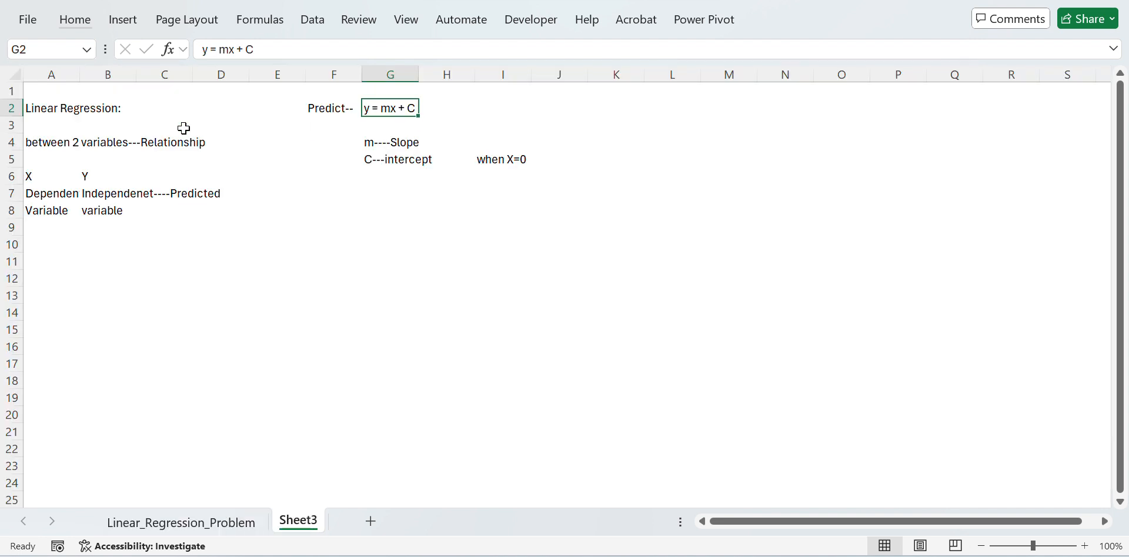
{"action": "key", "text": "Down"}
{"action": "key", "text": "Down"}
{"action": "key", "text": "Down"}
{"action": "key", "text": "Down"}
{"action": "key", "text": "Down"}
{"action": "key", "text": "Down"}
{"action": "key", "text": "Down"}
{"action": "key", "text": "Down"}
{"action": "key", "text": "Down"}
{"action": "key", "text": "Down"}
{"action": "key", "text": "Left"}
{"action": "key", "text": "Left"}
{"action": "key", "text": "Left"}
{"action": "key", "text": "Left"}
{"action": "key", "text": "Left"}
{"action": "key", "text": "Left"}
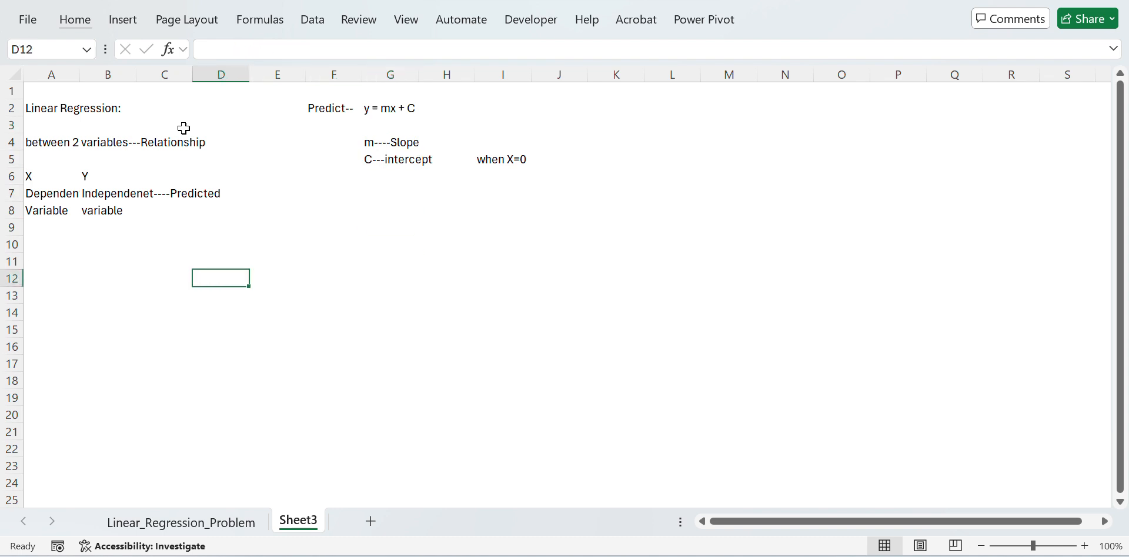
{"action": "key", "text": "Up"}
{"action": "type", "text": "S"}
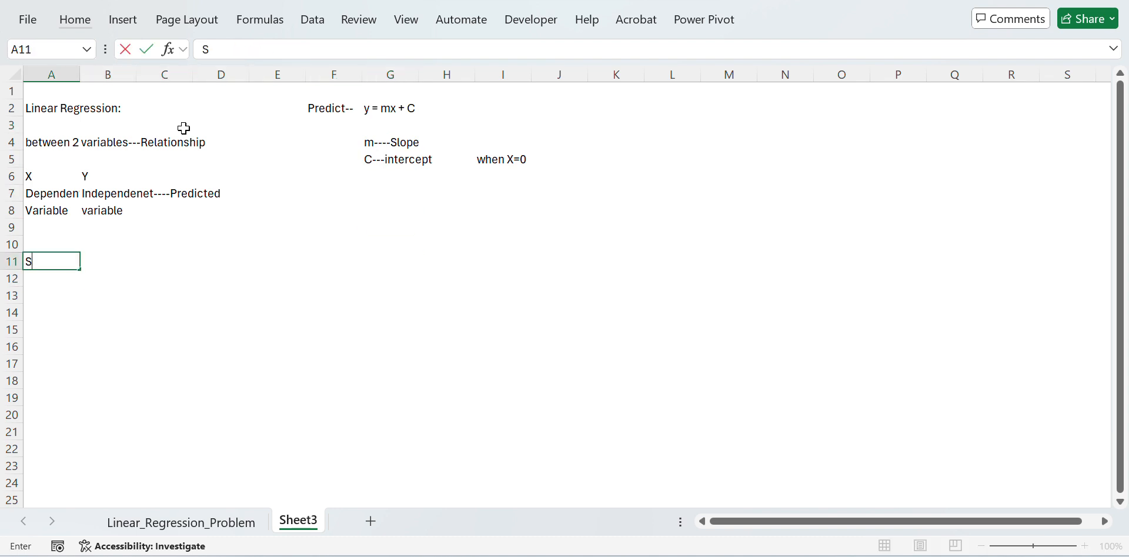
{"action": "type", "text": "tep1-"}
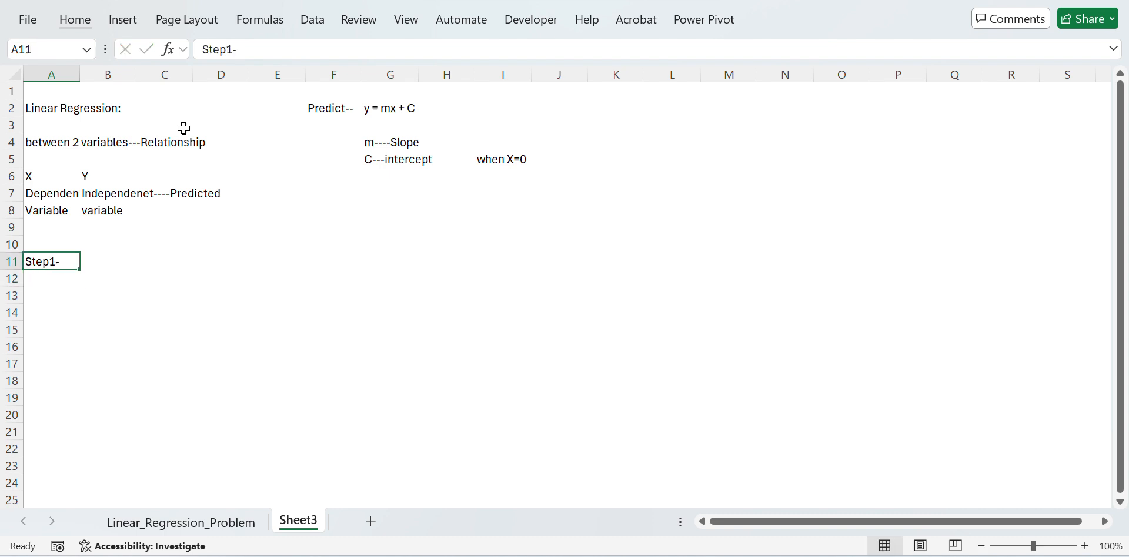
Describe the first step by entering "Visualize the data" in cell B11 beside the Step1- label
{"action": "key", "text": "Tab"}
{"action": "type", "text": "Visul"}
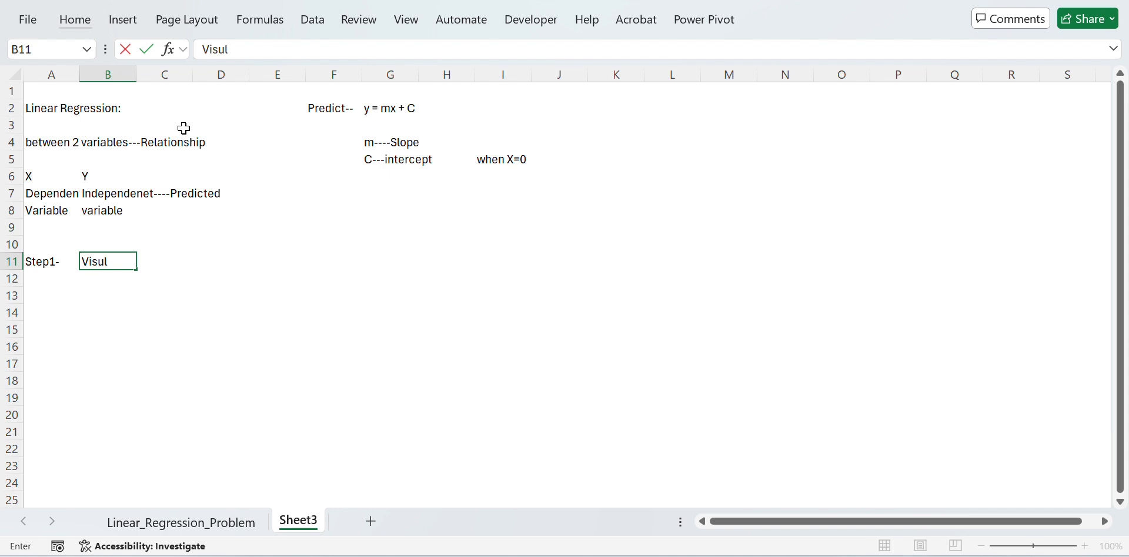
{"action": "type", "text": "aize"}
{"action": "key", "text": "BackSpace"}
{"action": "key", "text": "BackSpace"}
{"action": "key", "text": "BackSpace"}
{"action": "key", "text": "BackSpace"}
{"action": "type", "text": "lize the data"}
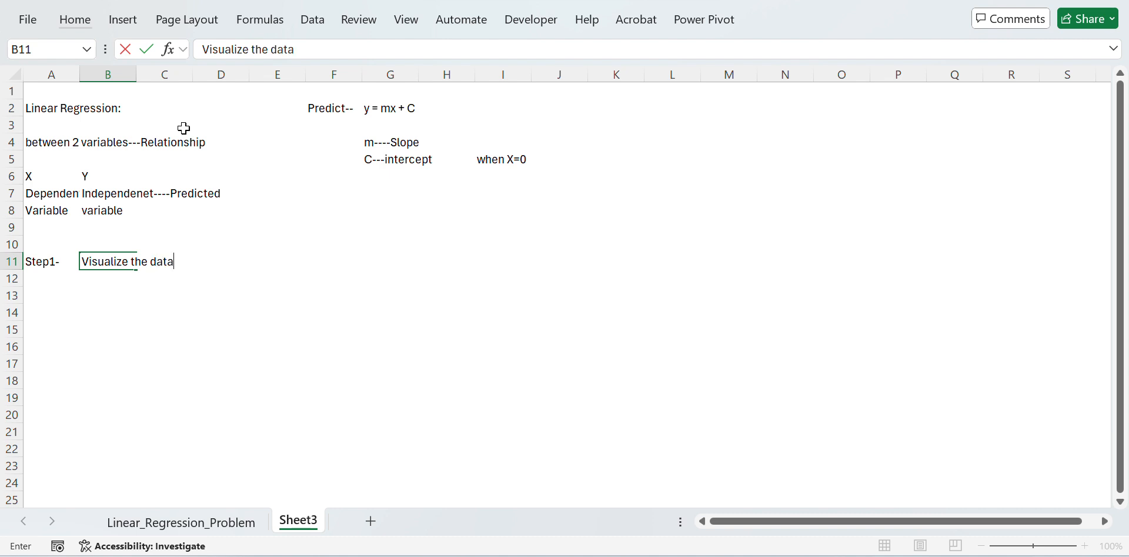
{"action": "key", "text": "Return"}
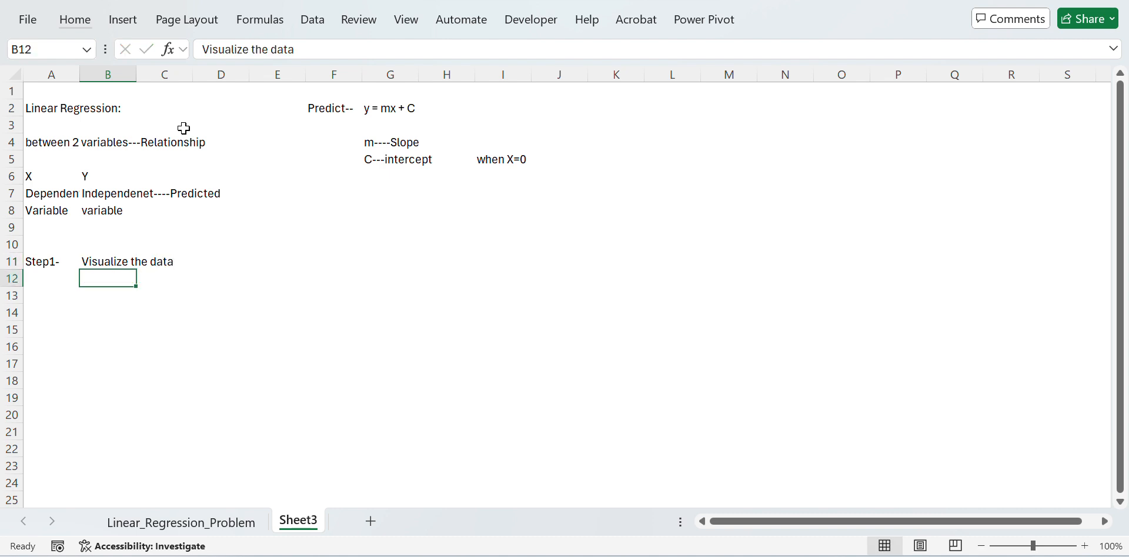
Make the "Step1-" label in cell A11 bold
{"action": "key", "text": "Left"}
{"action": "key", "text": "Up"}
{"action": "key", "text": "ctrl+b"}
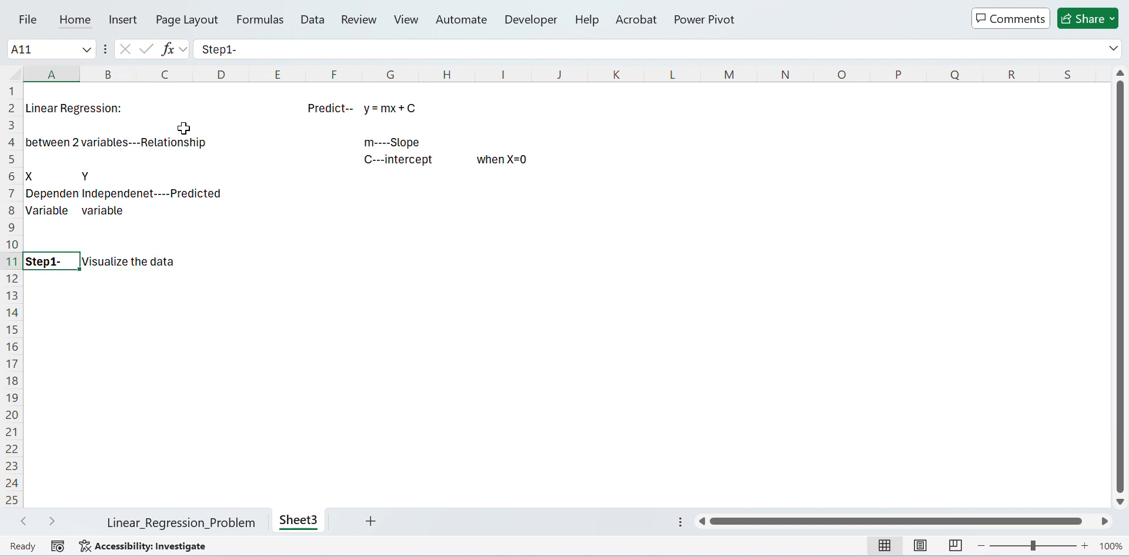
{"action": "key", "text": "Down"}
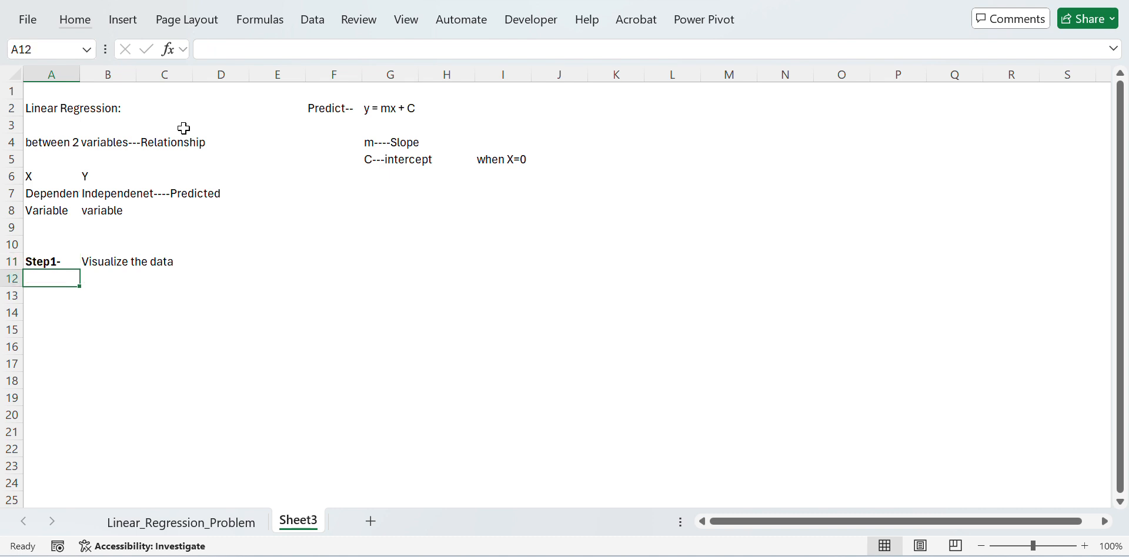
{"action": "type", "text": "1."}
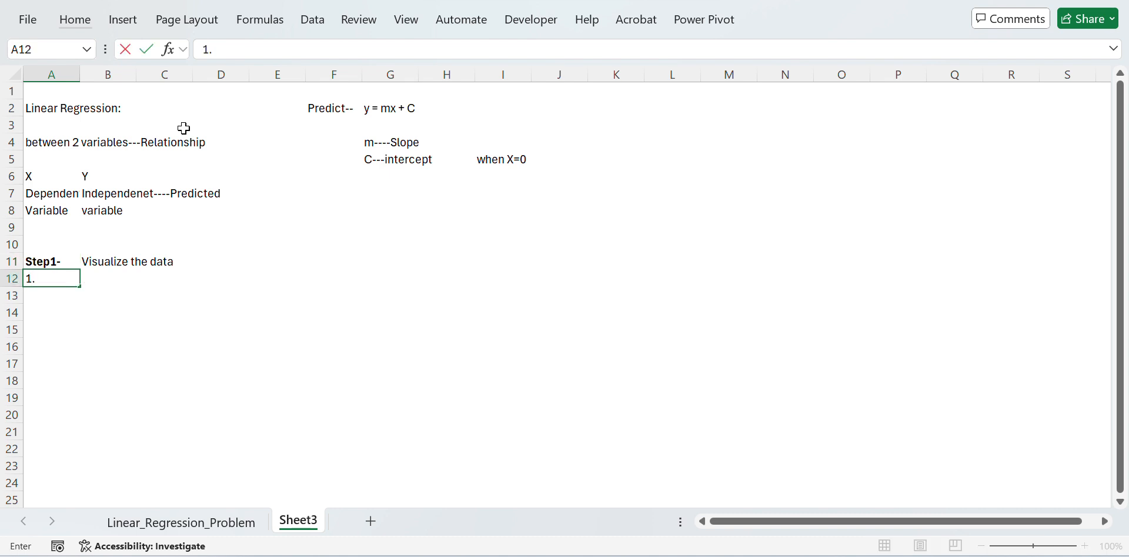
{"action": "key", "text": "Return"}
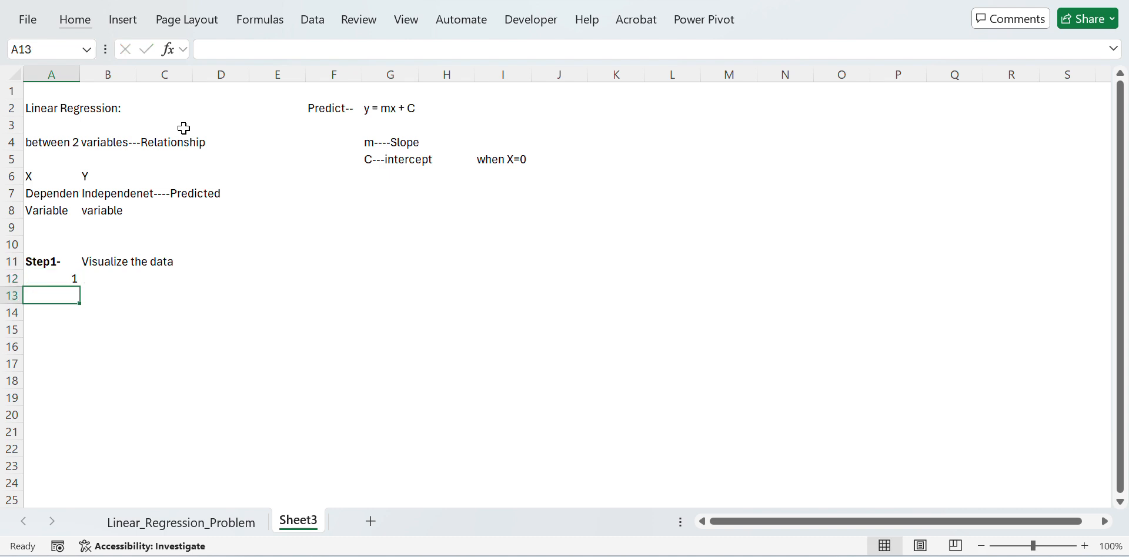
{"action": "key", "text": "Up"}
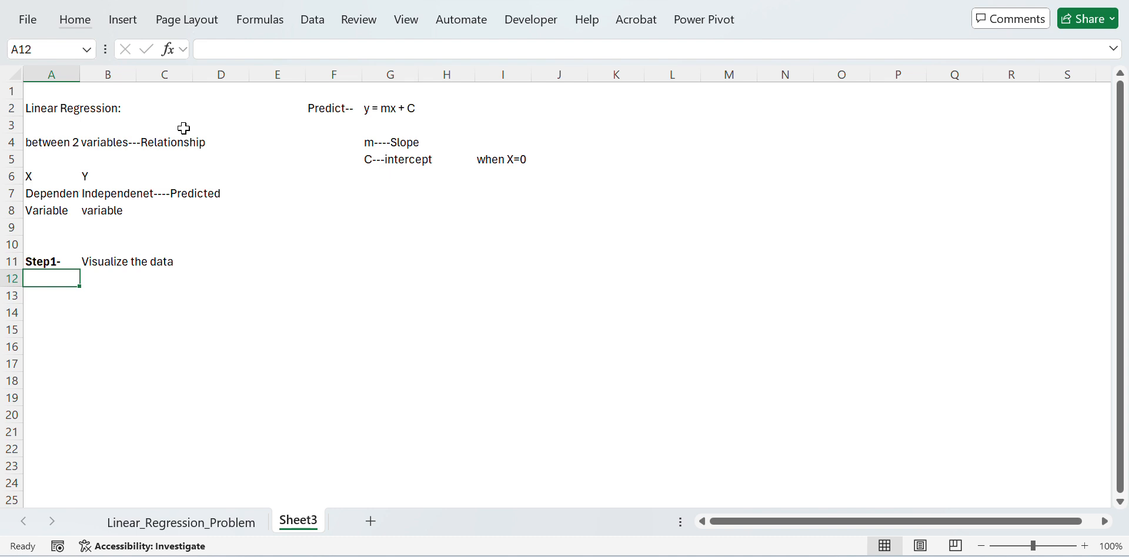
Examine the X and Y headers and their feature labels on the Linear_Regression_Problem sheet
{"action": "key", "text": "ctrl+Page_Up"}
{"action": "key", "text": "Left"}
{"action": "key", "text": "Left"}
{"action": "key", "text": "Left"}
{"action": "key", "text": "Left"}
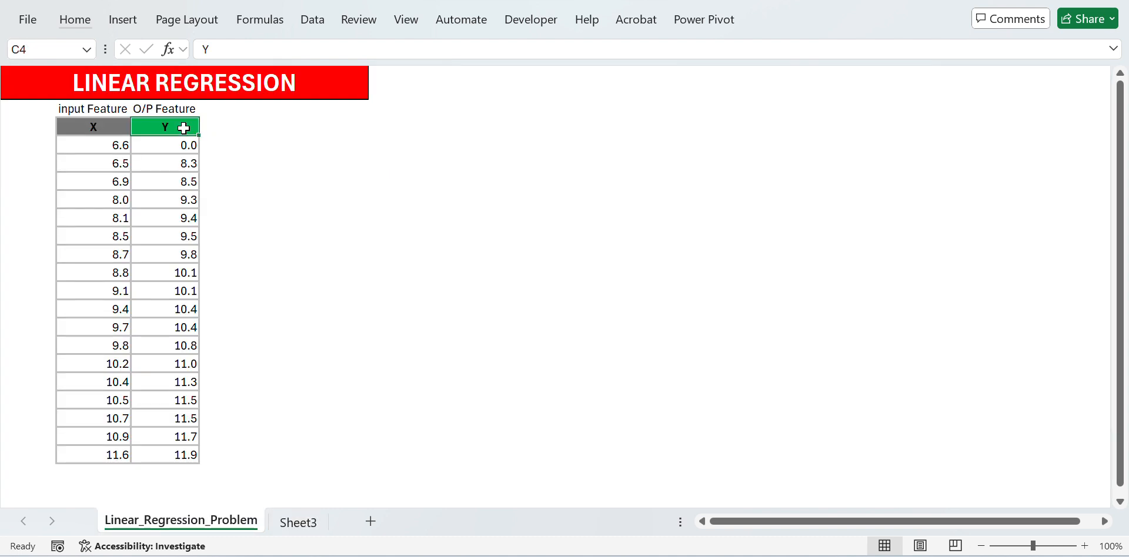
{"action": "key", "text": "Down"}
{"action": "key", "text": "Up"}
{"action": "key", "text": "Left"}
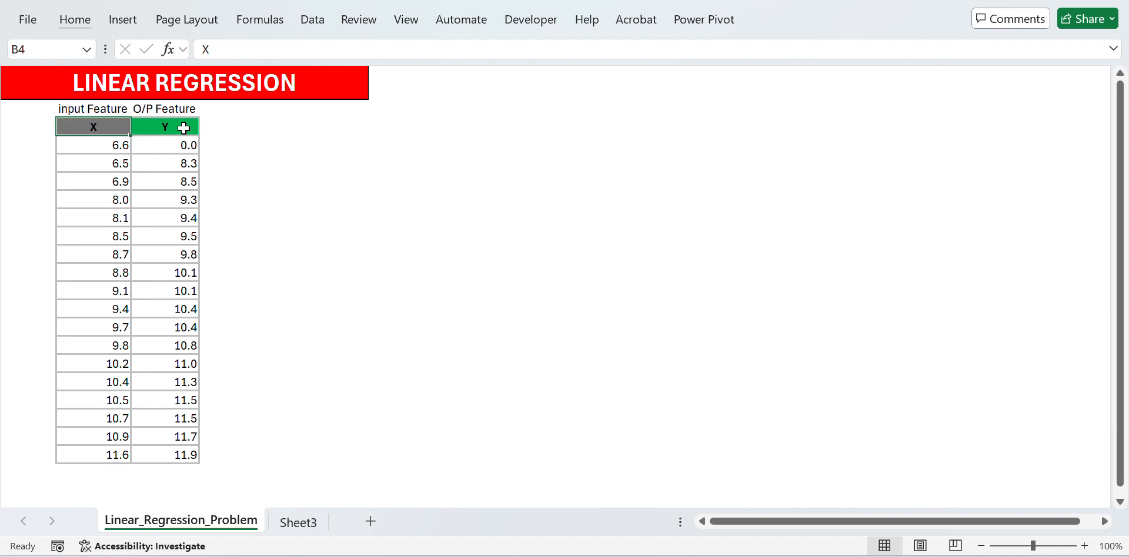
Return to Sheet3 and enter "Scatter Plot" in cell A12 under the Step1- label
{"action": "key", "text": "ctrl+Page_Down"}
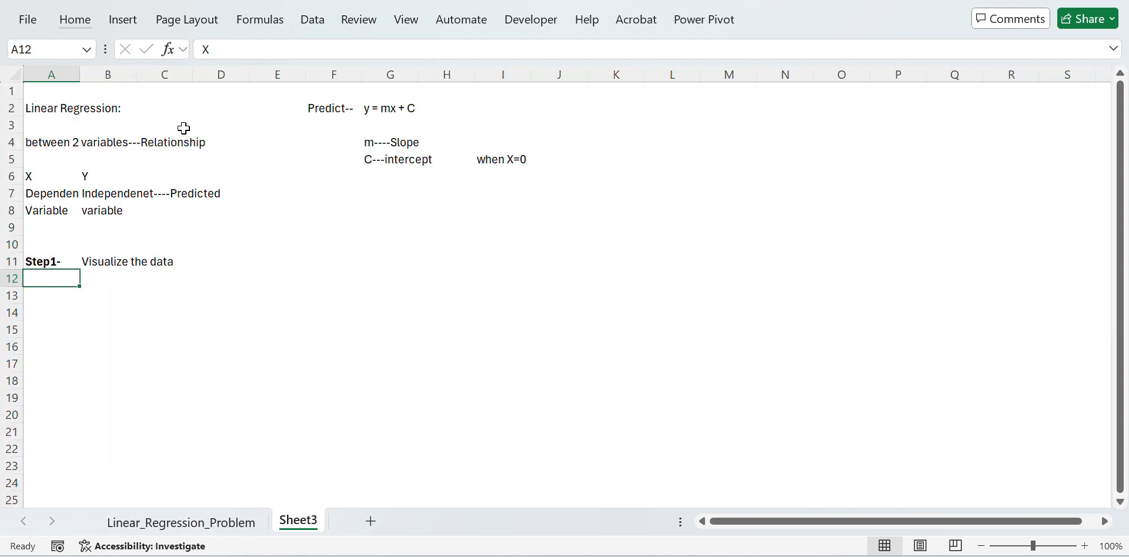
{"action": "key", "text": "Down"}
{"action": "key", "text": "Up"}
{"action": "type", "text": "Sct"}
{"action": "key", "text": "BackSpace"}
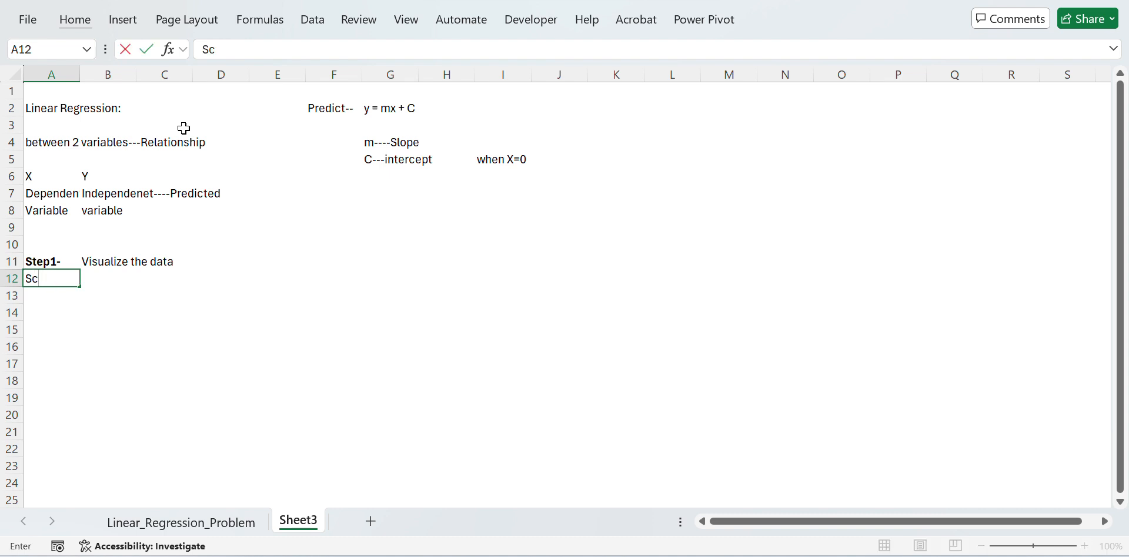
{"action": "type", "text": "atter Plot"}
{"action": "key", "text": "ctrl+Return"}
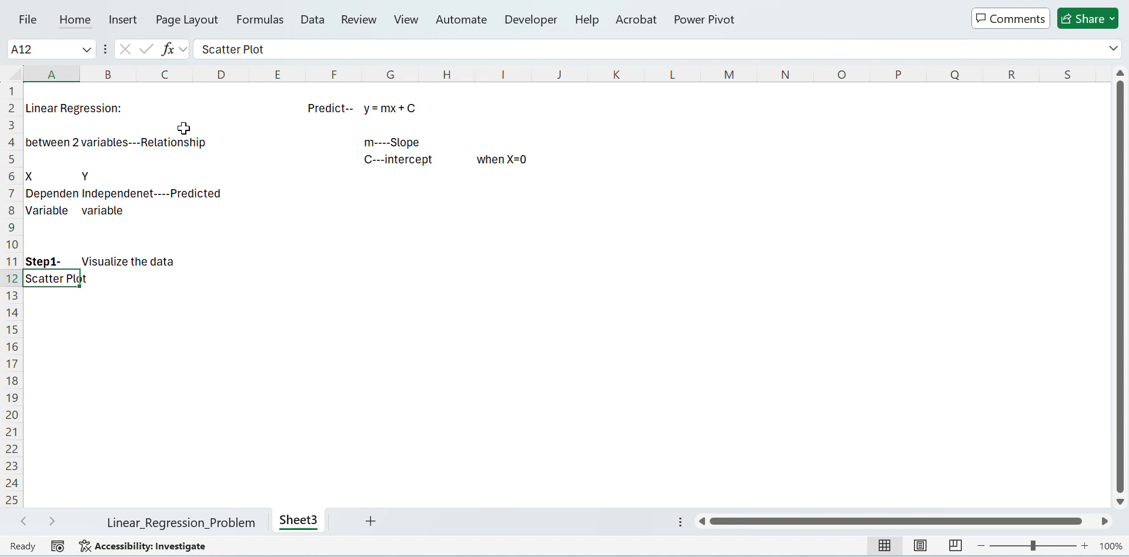
Enter the question "Why?" in cell A13 below the Scatter Plot entry
{"action": "key", "text": "Right"}
{"action": "key", "text": "Down"}
{"action": "key", "text": "Left"}
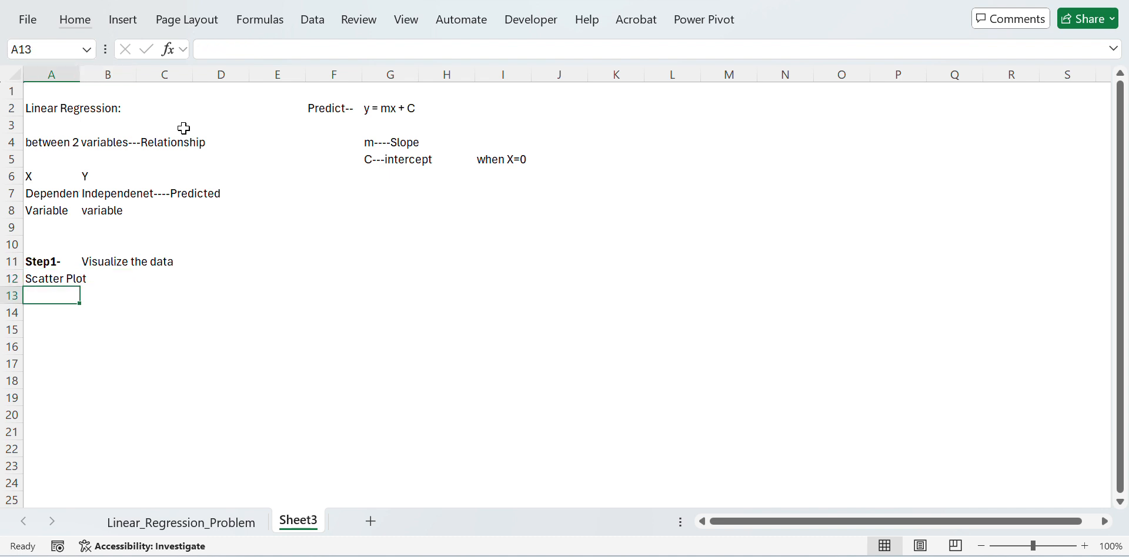
{"action": "type", "text": "Why"}
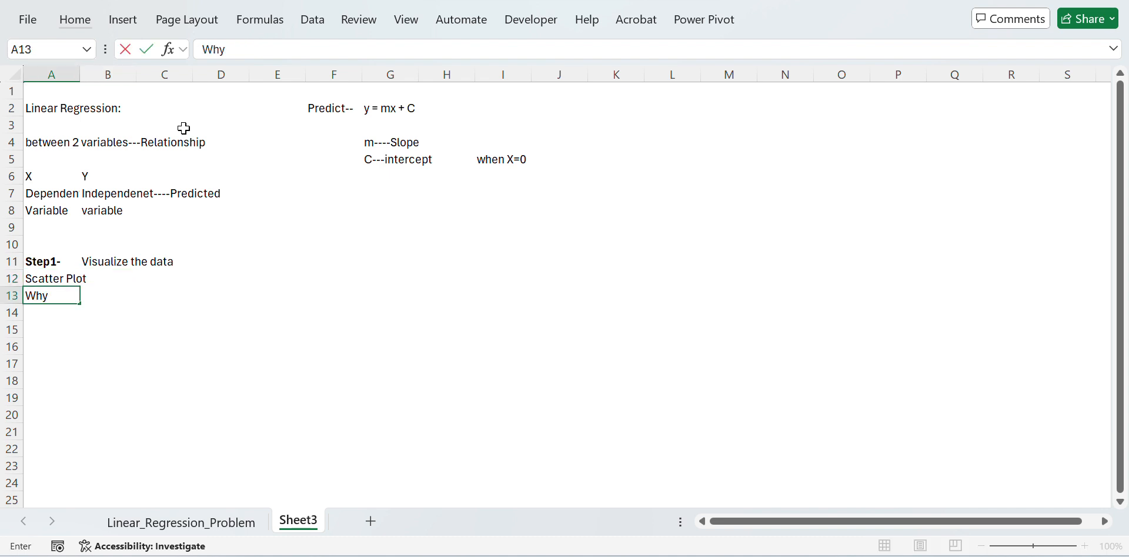
{"action": "type", "text": "?"}
{"action": "key", "text": "Return"}
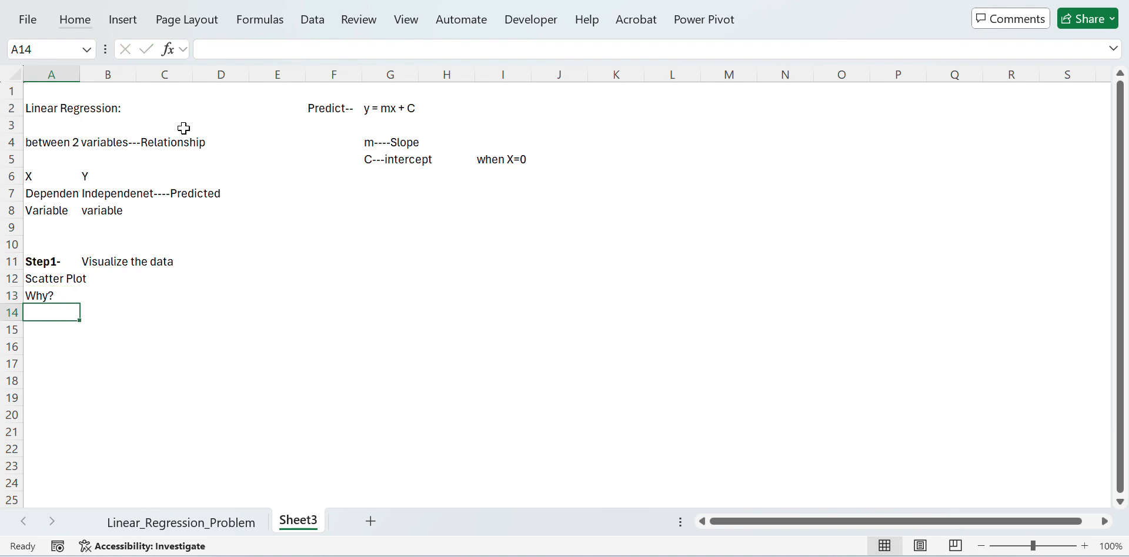
Format the "Why?" cell A13 with bold text and a yellow fill
{"action": "key", "text": "Up"}
{"action": "key", "text": "ctrl+b"}
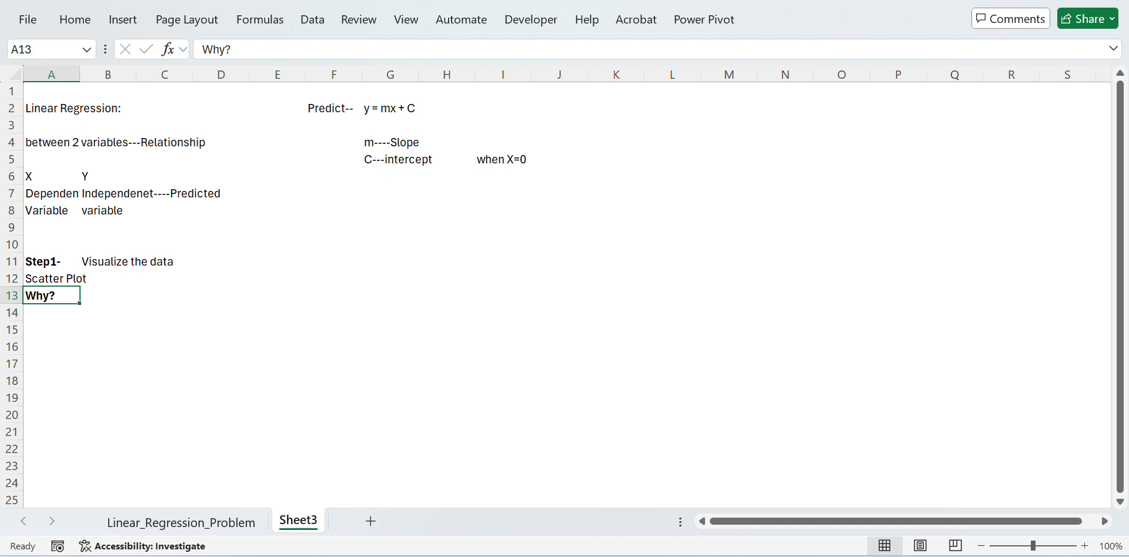
{"action": "key", "text": "alt+h"}
{"action": "key", "text": "h"}
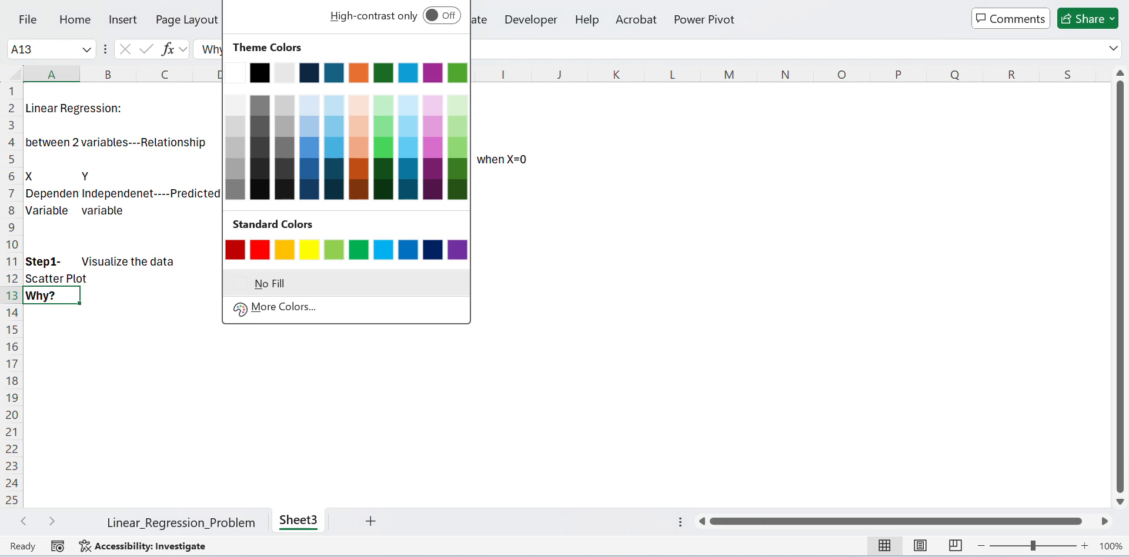
{"action": "left_click", "coordinate": [312, 250]}
{"action": "key", "text": "Right"}
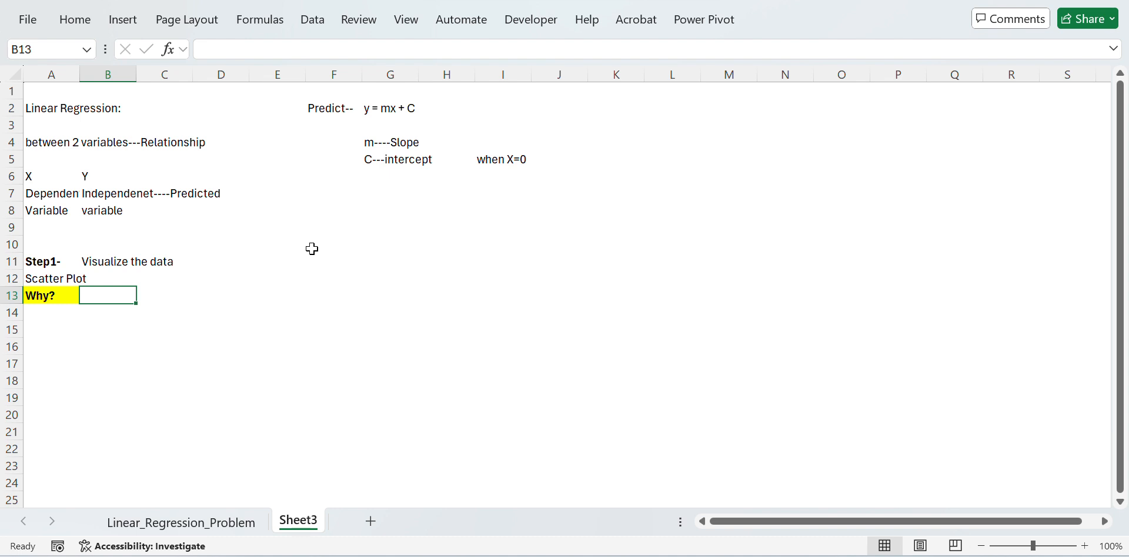
Review the X and Y variable notes in rows 6 to 8 together with the Step1 entries below them
{"action": "key", "text": "Up"}
{"action": "key", "text": "Up"}
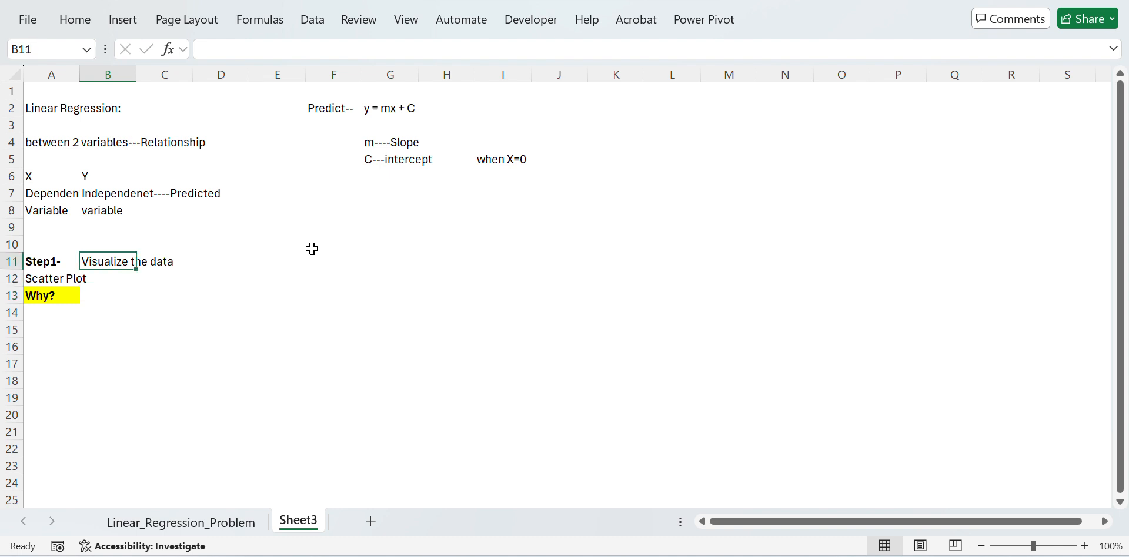
{"action": "key", "text": "Left"}
{"action": "key", "text": "Up"}
{"action": "key", "text": "Up"}
{"action": "key", "text": "Up"}
{"action": "key", "text": "Up"}
{"action": "key", "text": "Up"}
{"action": "key", "text": "Down"}
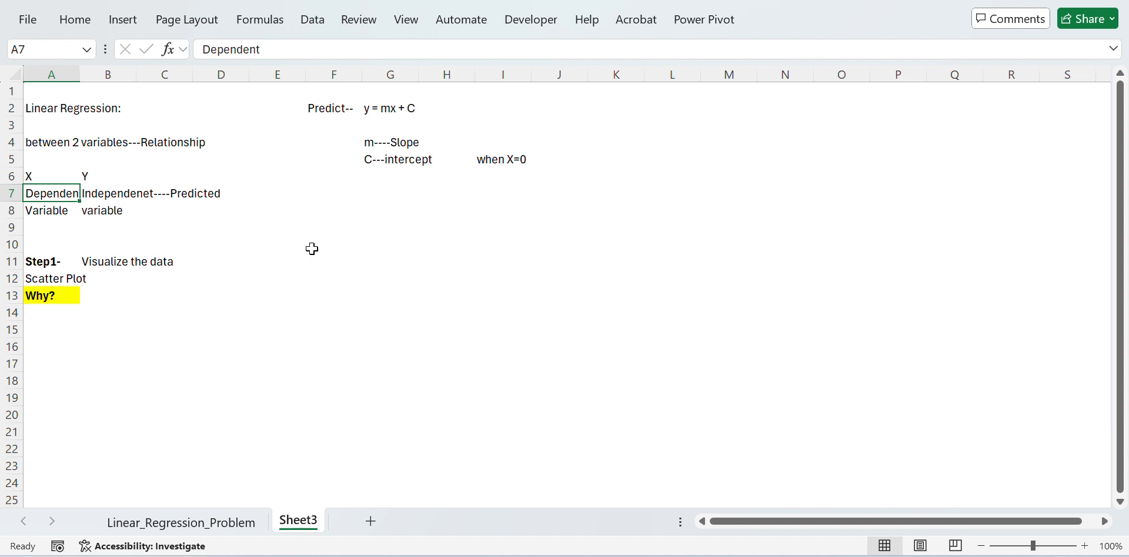
{"action": "key", "text": "Down"}
{"action": "key", "text": "Down"}
{"action": "key", "text": "Down"}
{"action": "key", "text": "Down"}
{"action": "key", "text": "Down"}
{"action": "key", "text": "Down"}
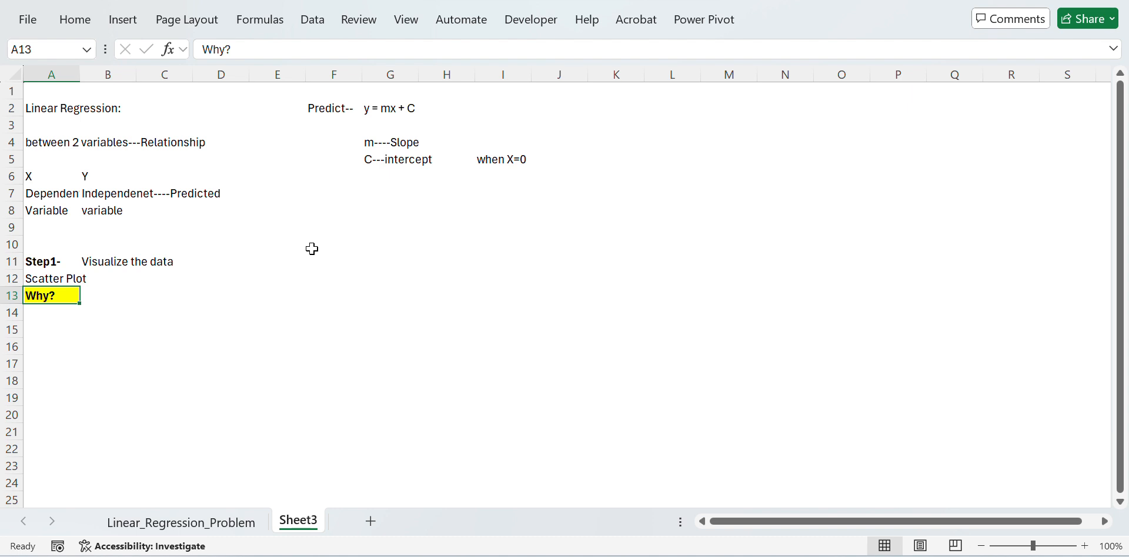
Enter the first reason, "(i)----To help visualize the relationship between X and Y", in cell A14 below "Why?"
{"action": "key", "text": "Right"}
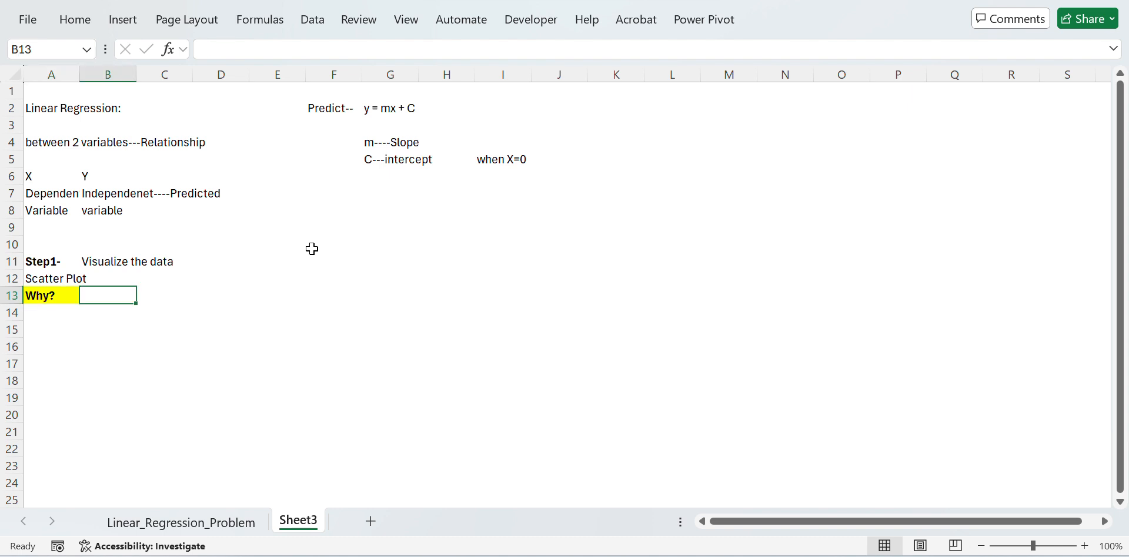
{"action": "key", "text": "Down"}
{"action": "key", "text": "Left"}
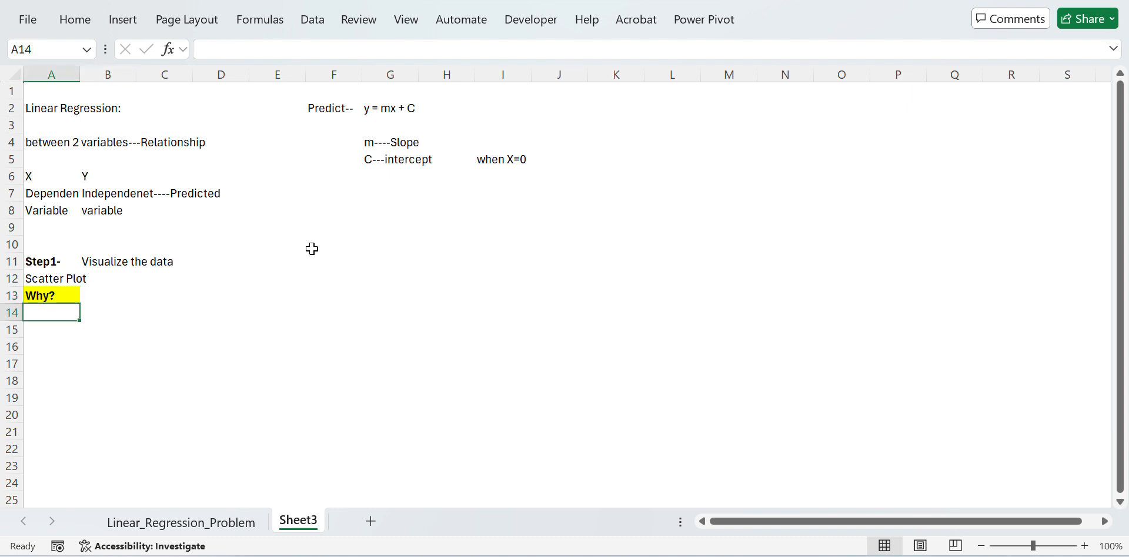
{"action": "type", "text": "(i"}
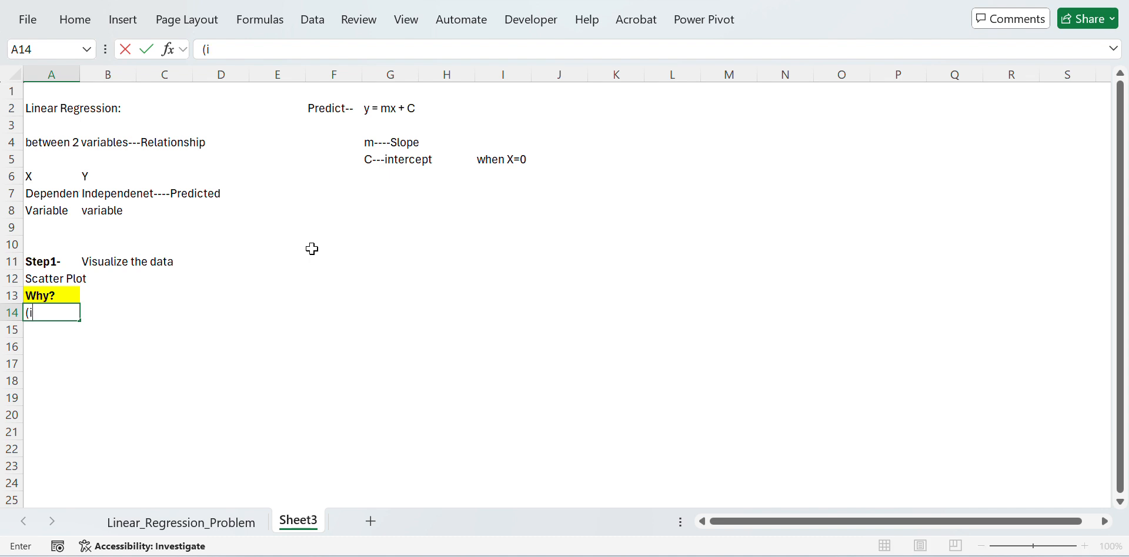
{"action": "type", "text": ")----S"}
{"action": "key", "text": "BackSpace"}
{"action": "type", "text": "To help"}
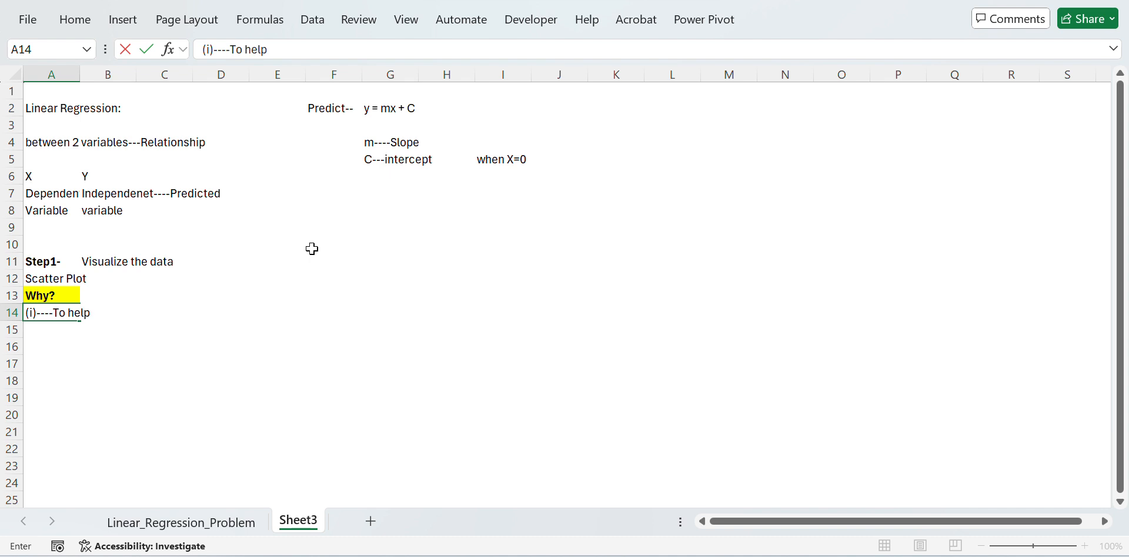
{"action": "type", "text": " visualize th"}
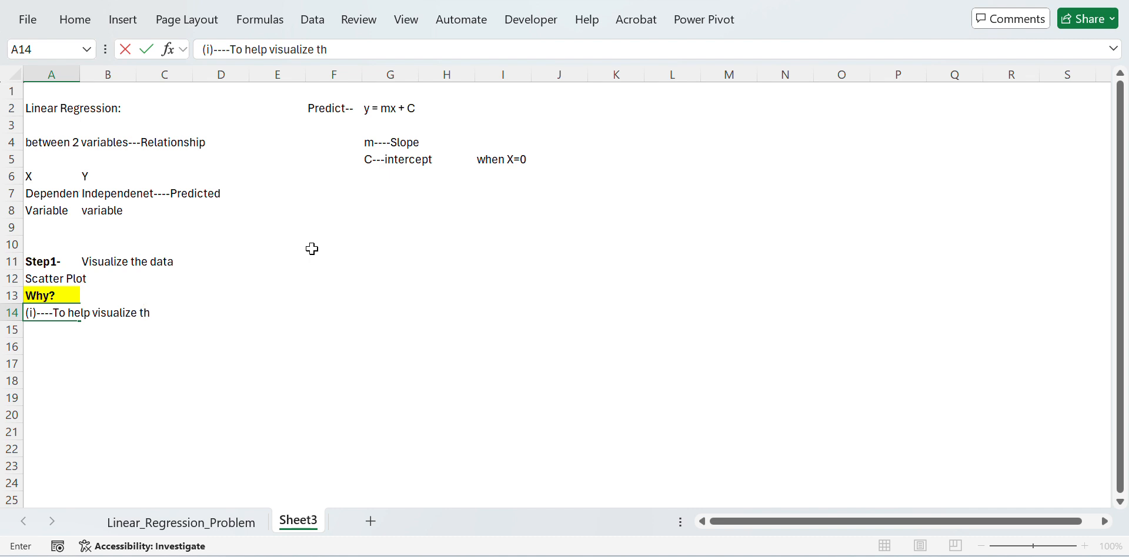
{"action": "type", "text": "e relationship b"}
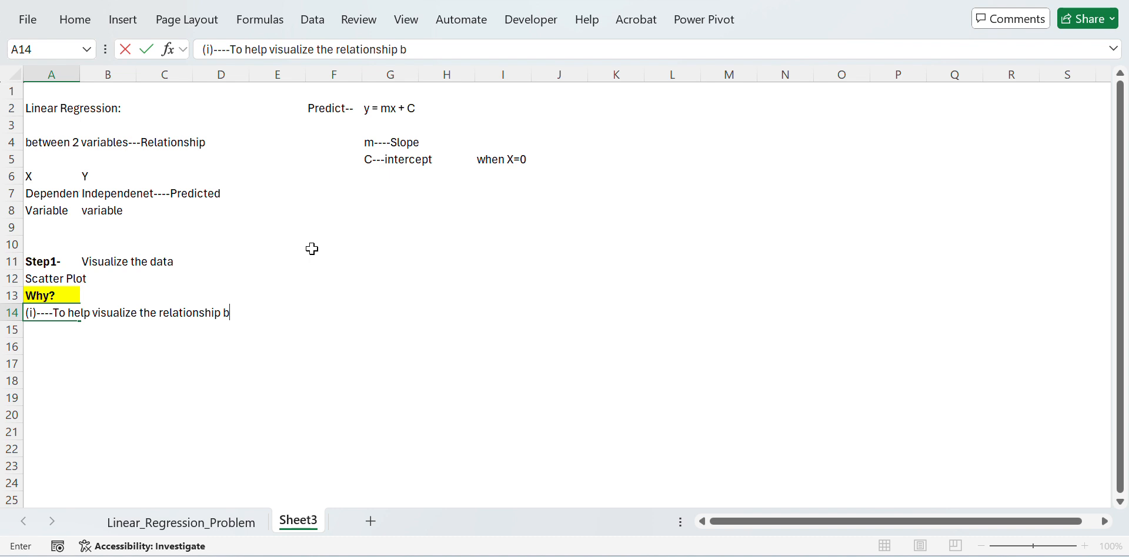
{"action": "type", "text": "etween "}
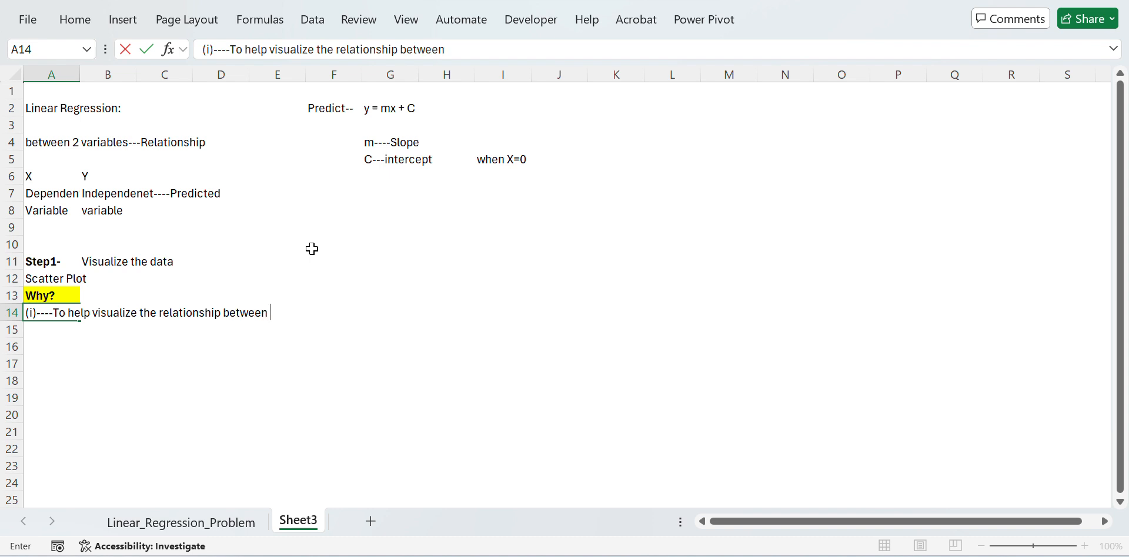
{"action": "type", "text": "X and Y"}
{"action": "key", "text": "Return"}
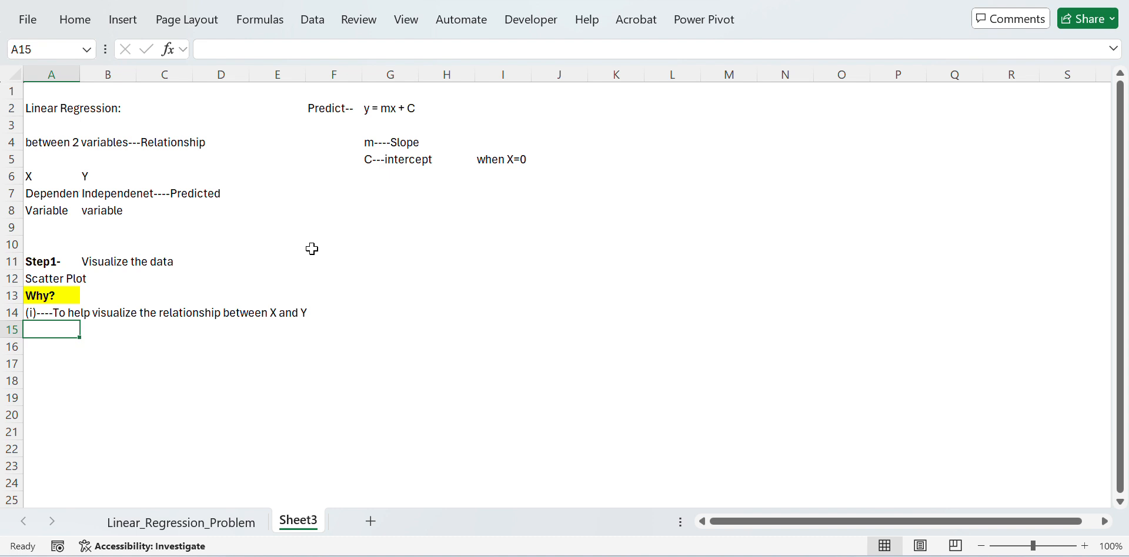
Insert an X Y (Scatter) chart of the X and Y columns on the Linear_Regression_Problem sheet, plotting Y against X as one series
{"action": "left_click", "coordinate": [174, 529]}
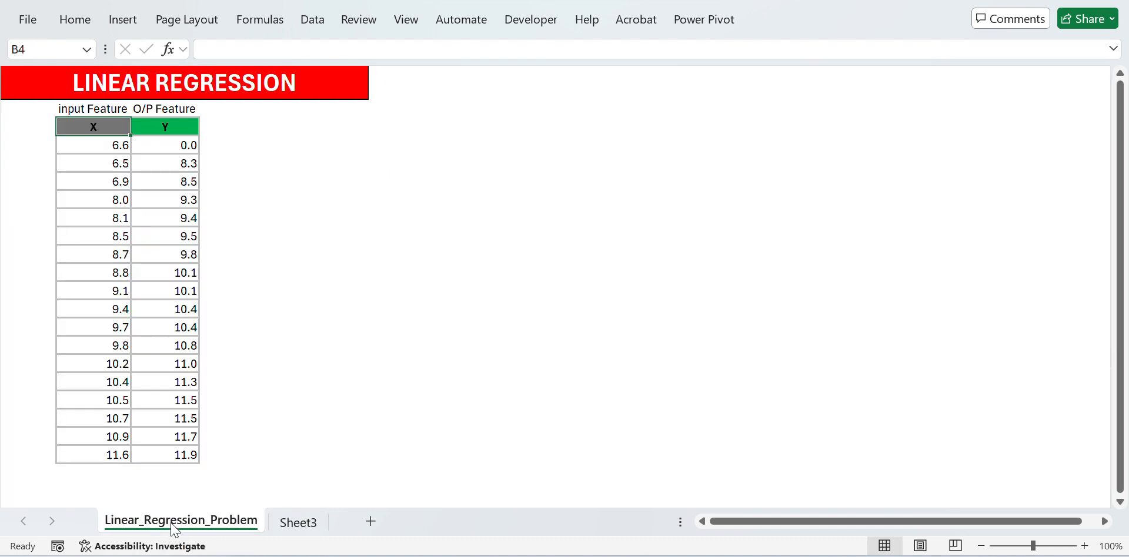
{"action": "key", "text": "Right"}
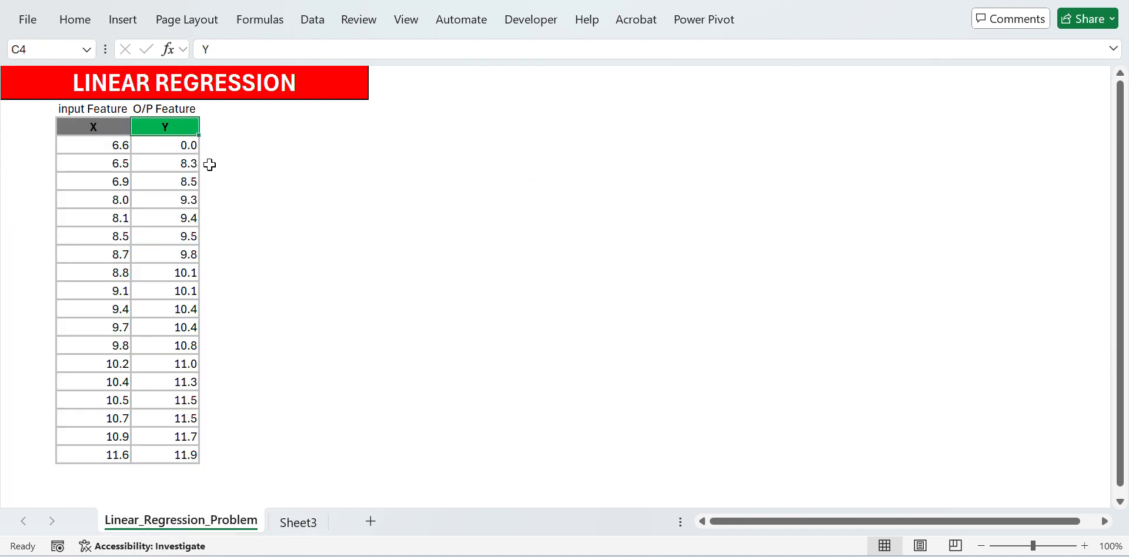
{"action": "key", "text": "shift+Left"}
{"action": "key", "text": "ctrl+shift+Down"}
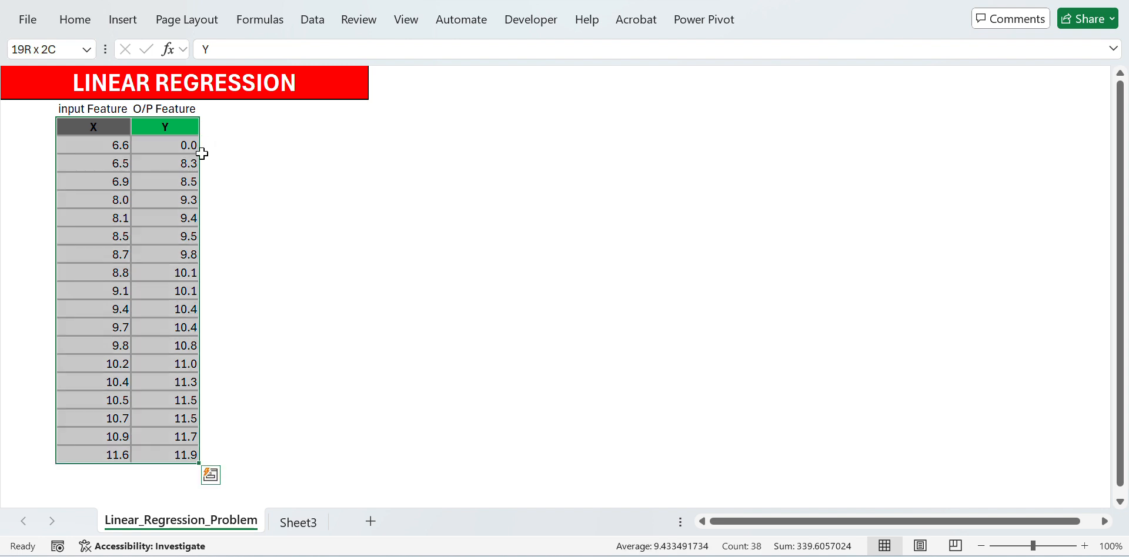
{"action": "left_click", "coordinate": [115, 23]}
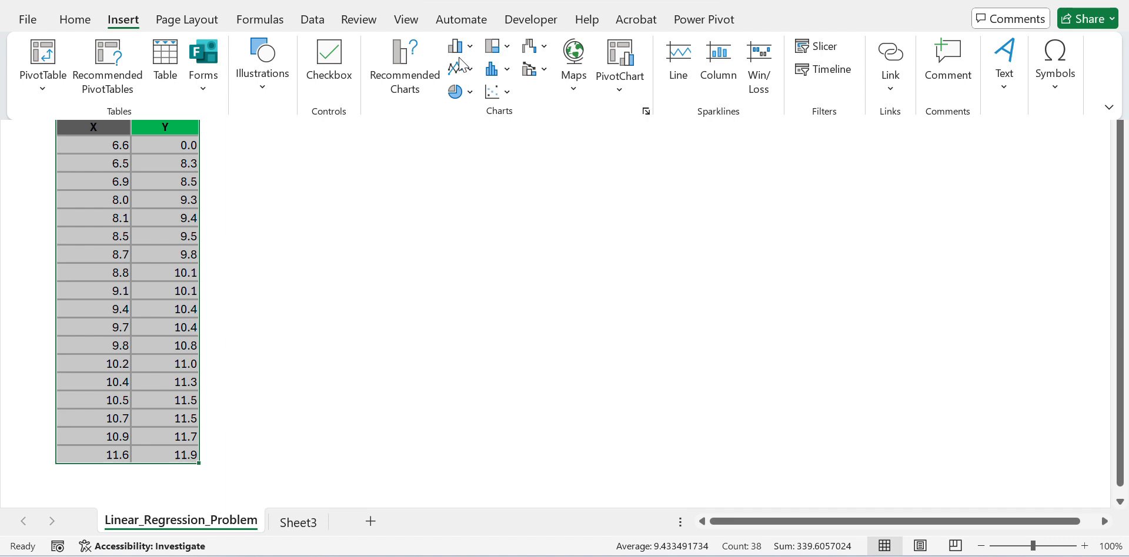
{"action": "left_click", "coordinate": [413, 82]}
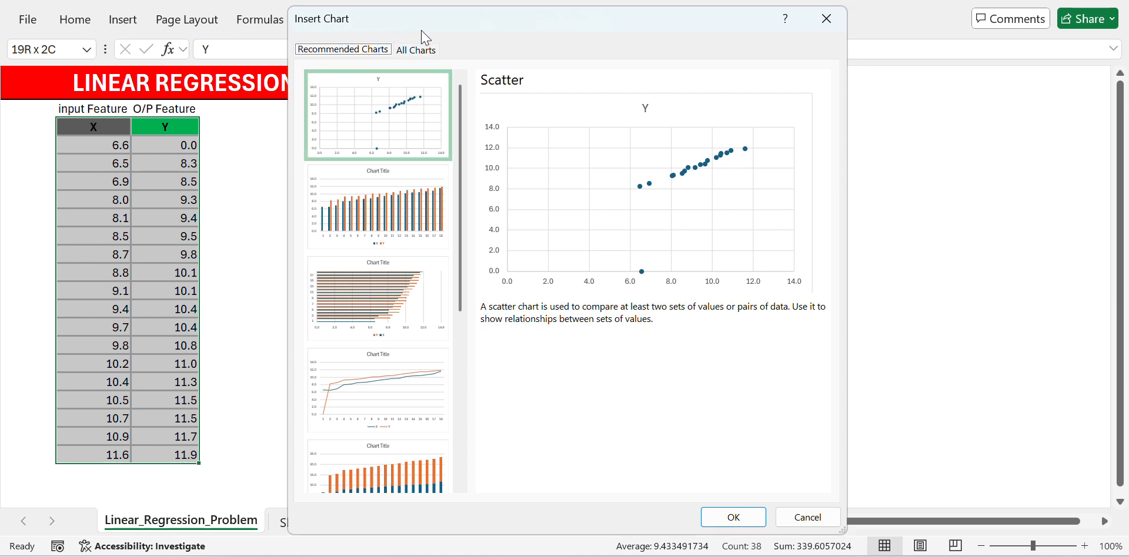
{"action": "left_click", "coordinate": [412, 52]}
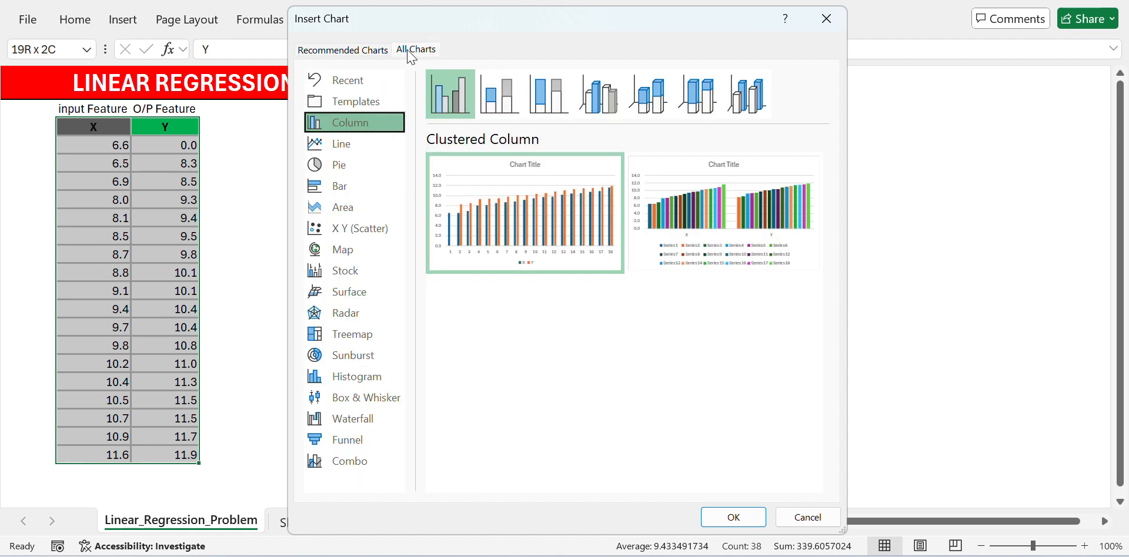
{"action": "left_click", "coordinate": [358, 234]}
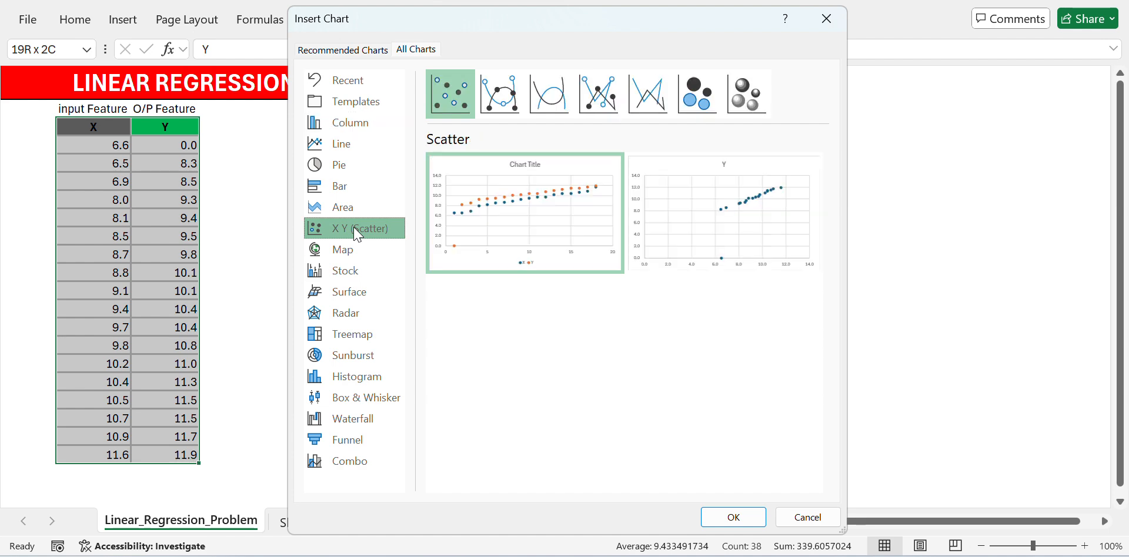
{"action": "mouse_move", "coordinate": [552, 222]}
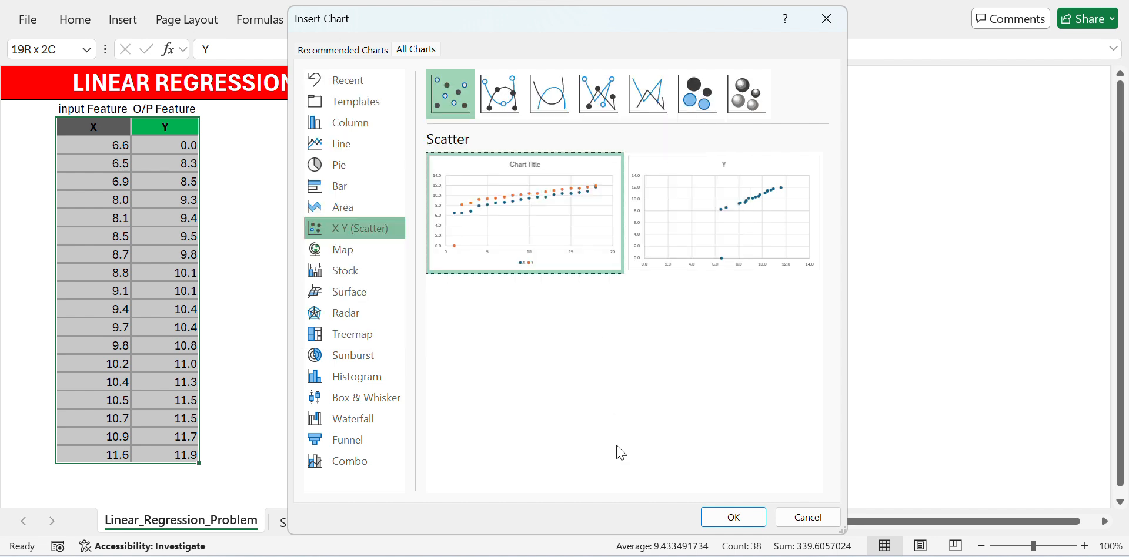
{"action": "left_click", "coordinate": [735, 517]}
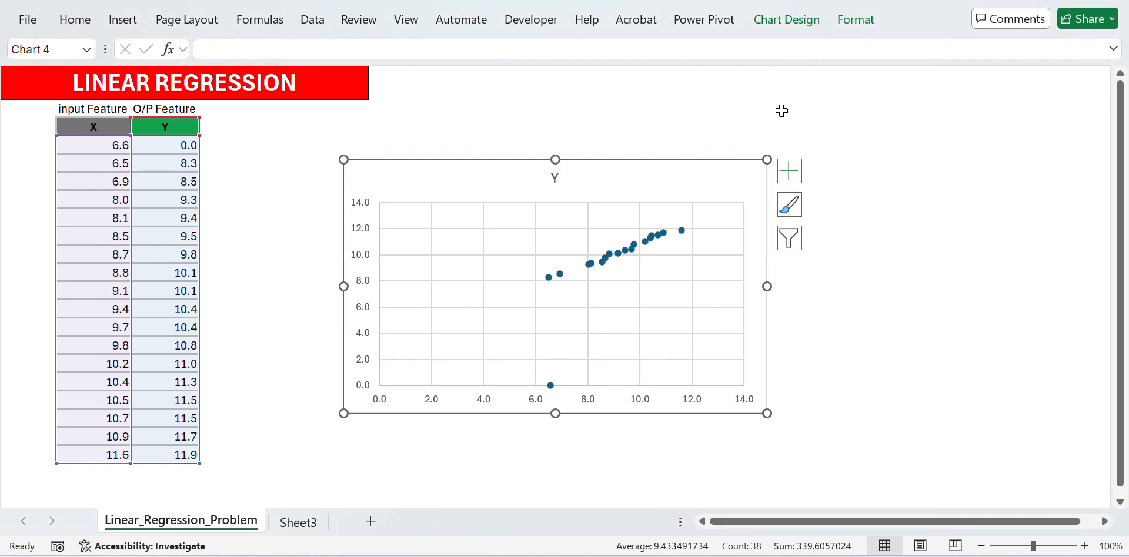
Enlarge the scatter chart and place it beside the data table with a clear gap between them
{"action": "left_click_drag", "start_coordinate": [766, 159], "coordinate": [831, 116]}
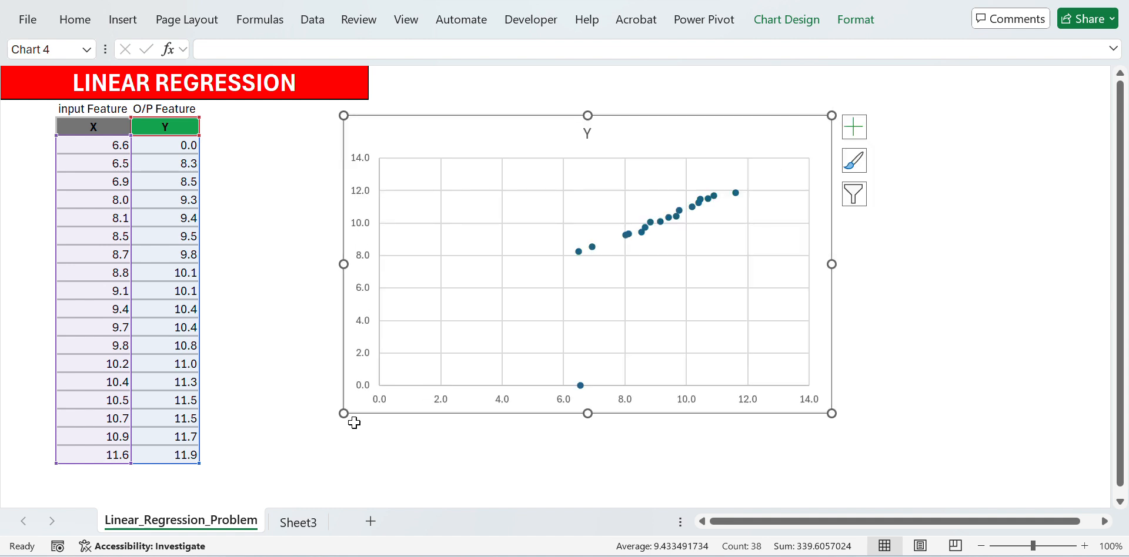
{"action": "left_click_drag", "start_coordinate": [344, 414], "coordinate": [318, 430]}
{"action": "left_click_drag", "start_coordinate": [695, 153], "coordinate": [829, 147]}
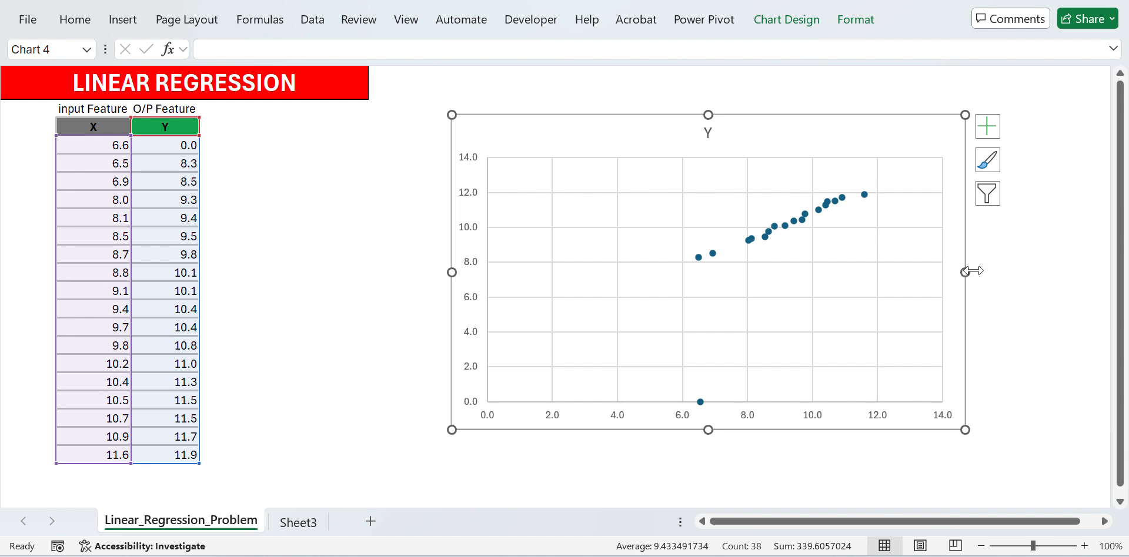
{"action": "left_click_drag", "start_coordinate": [966, 271], "coordinate": [1031, 268]}
{"action": "left_click_drag", "start_coordinate": [597, 131], "coordinate": [555, 133]}
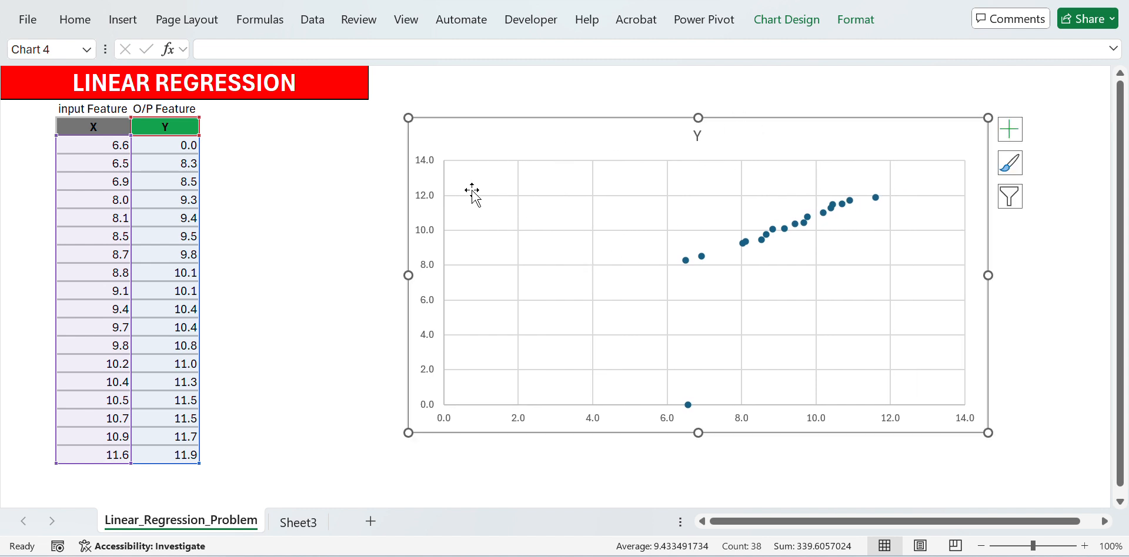
Examine the scatter chart's vertical and horizontal axes against the X and Y columns
{"action": "left_click", "coordinate": [434, 310]}
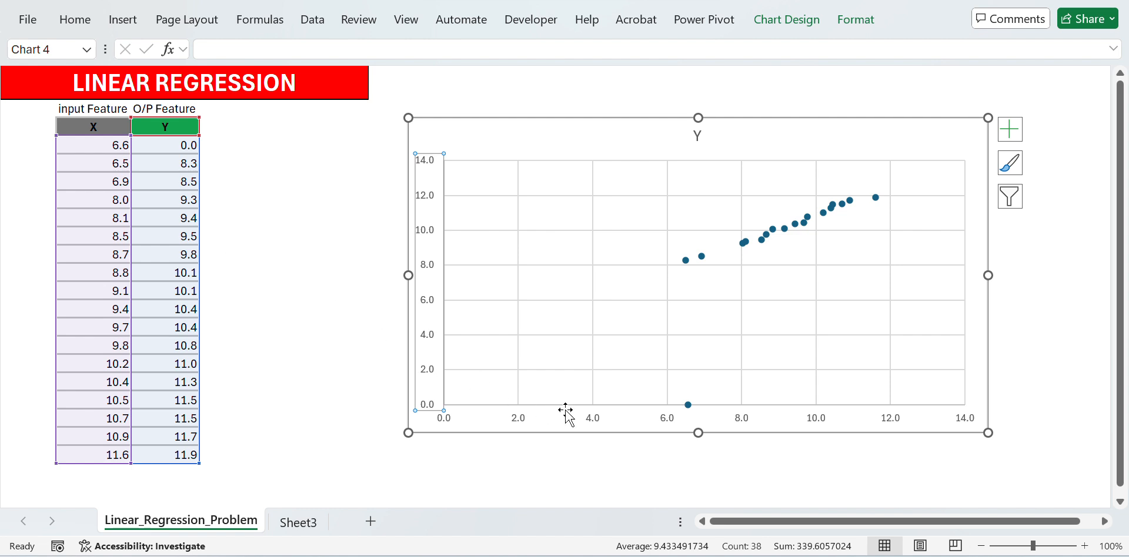
{"action": "left_click", "coordinate": [584, 419]}
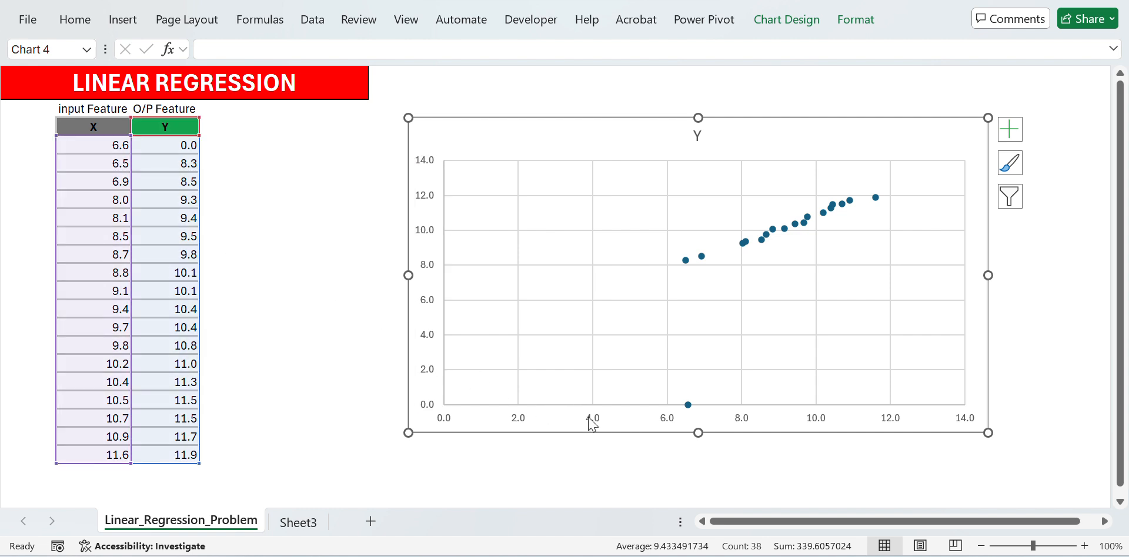
{"action": "left_click", "coordinate": [599, 423]}
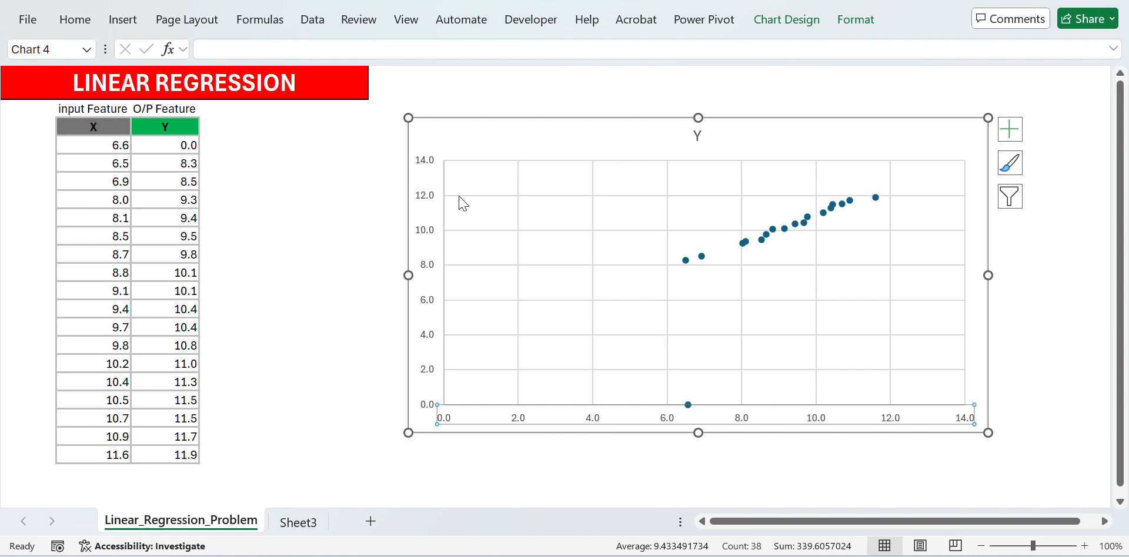
{"action": "left_click", "coordinate": [430, 171]}
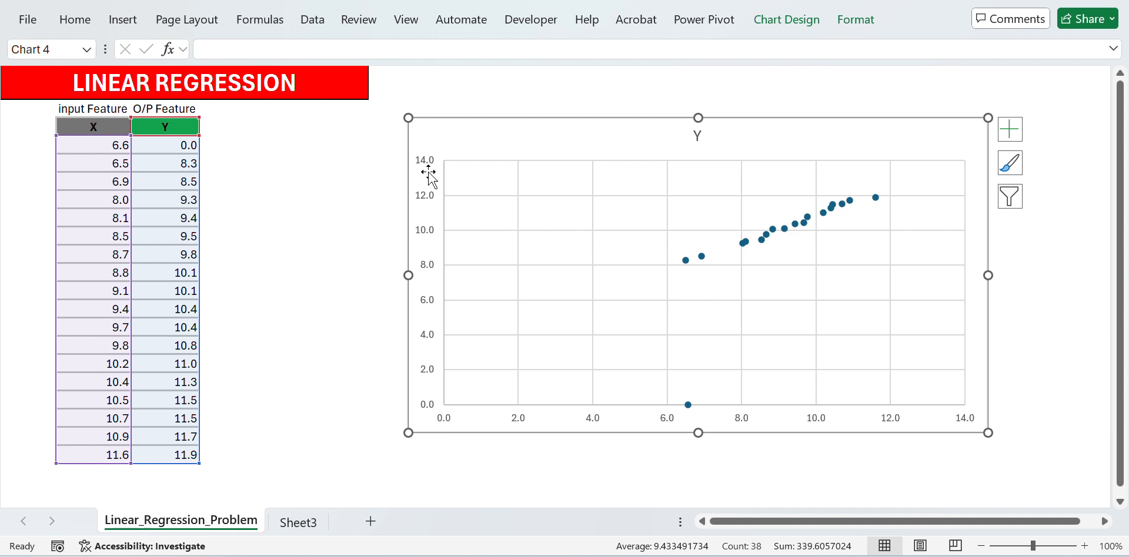
{"action": "key", "text": "Escape"}
Remove the primary major vertical gridlines from the scatter chart
{"action": "left_click", "coordinate": [809, 135]}
{"action": "left_click", "coordinate": [1010, 129]}
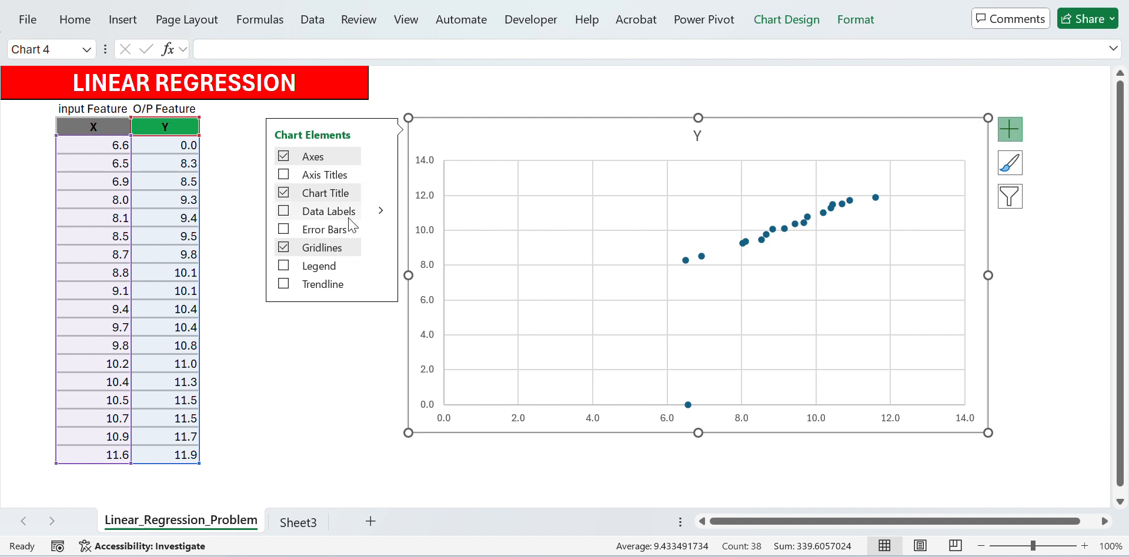
{"action": "left_click", "coordinate": [379, 247]}
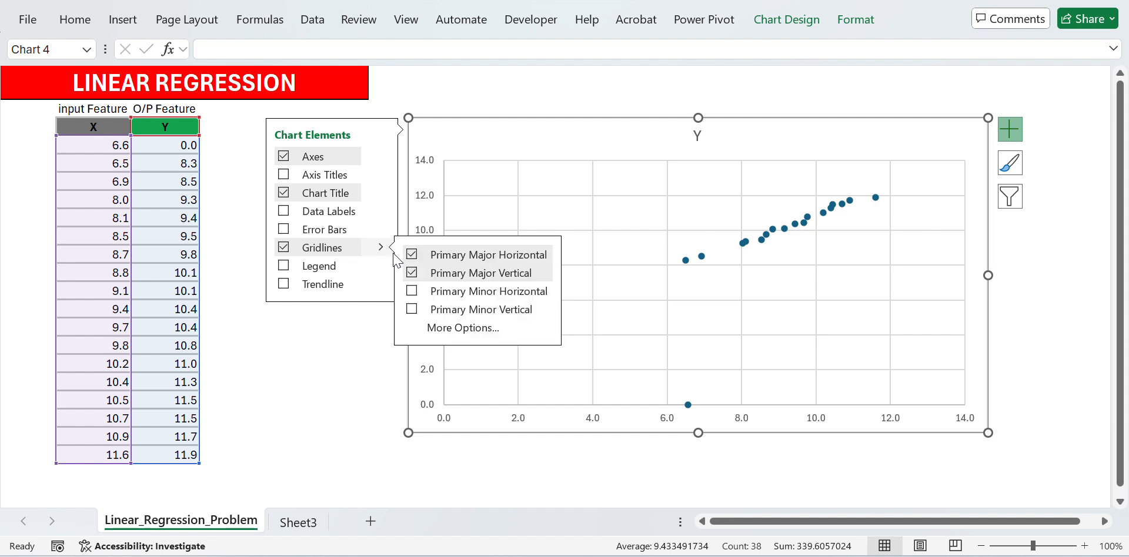
{"action": "left_click", "coordinate": [413, 274]}
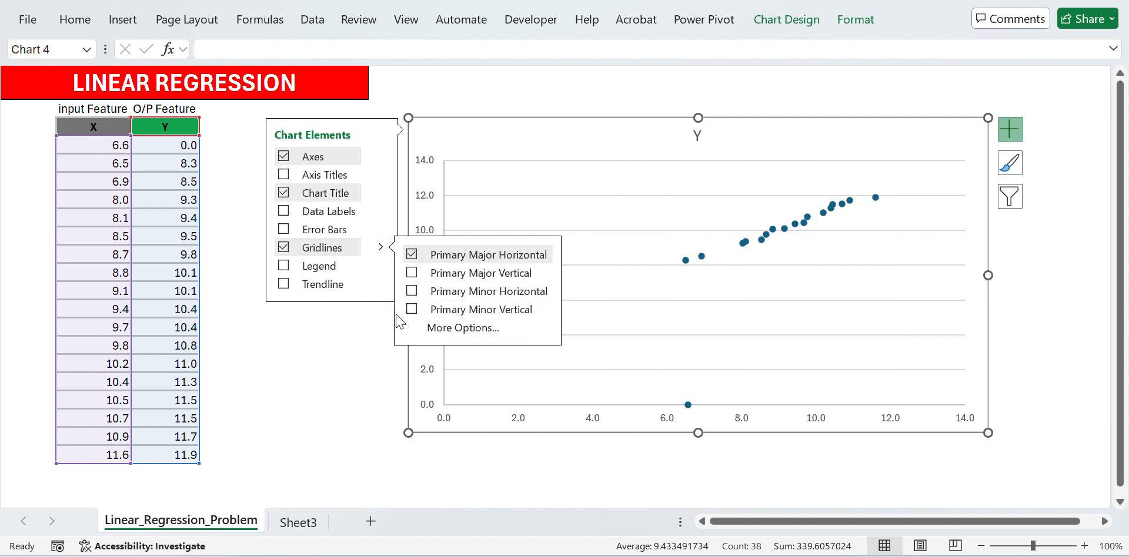
{"action": "left_click", "coordinate": [319, 325]}
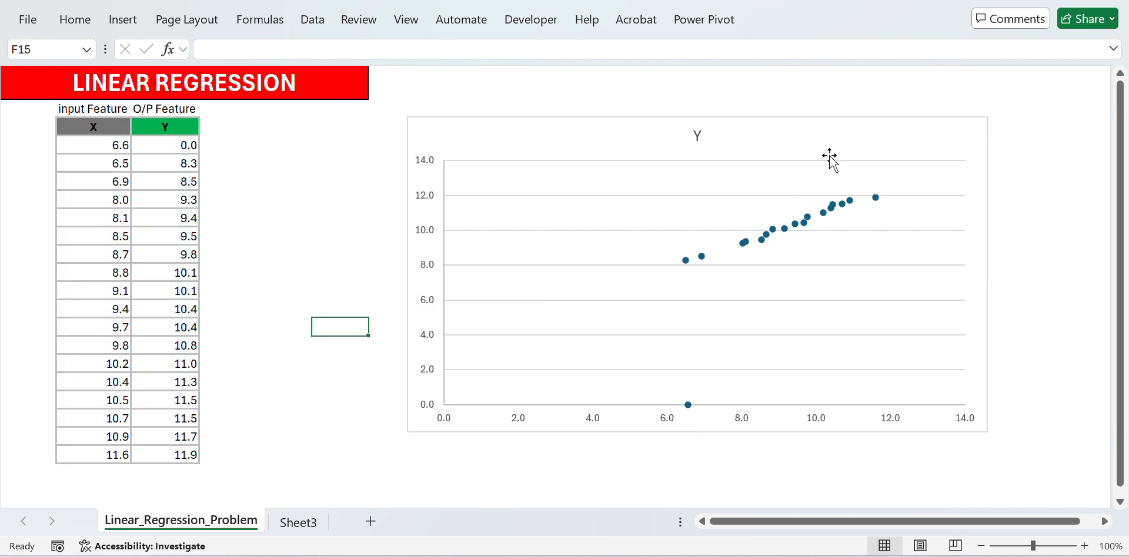
Compare the second data pair, X 6.5 and Y 8.3, with the plotted points, and examine the isolated point on the horizontal axis
{"action": "left_click", "coordinate": [815, 132]}
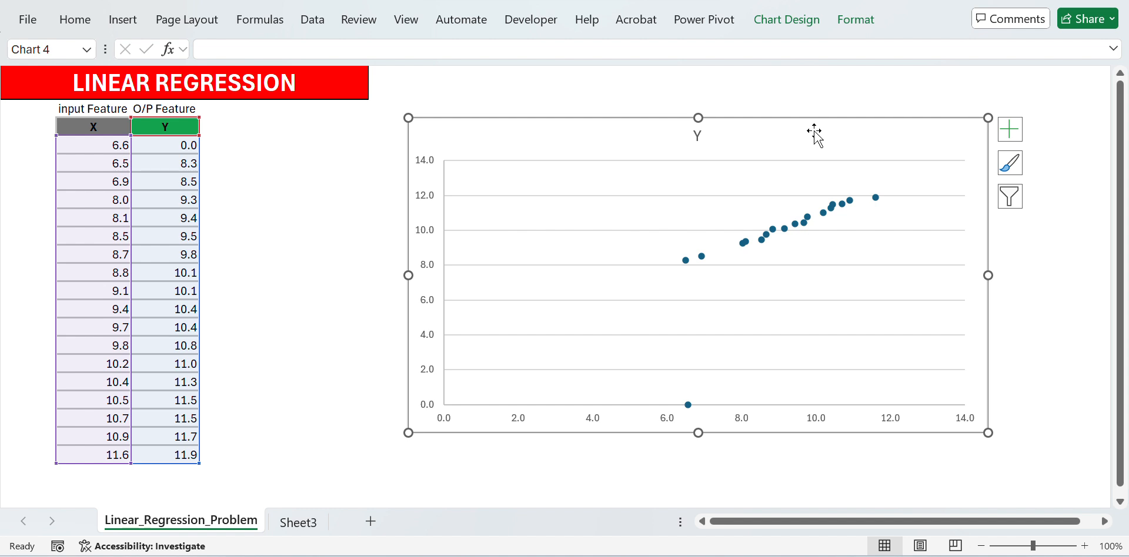
{"action": "mouse_move", "coordinate": [693, 267]}
{"action": "left_click", "coordinate": [117, 164]}
{"action": "key", "text": "shift+Right"}
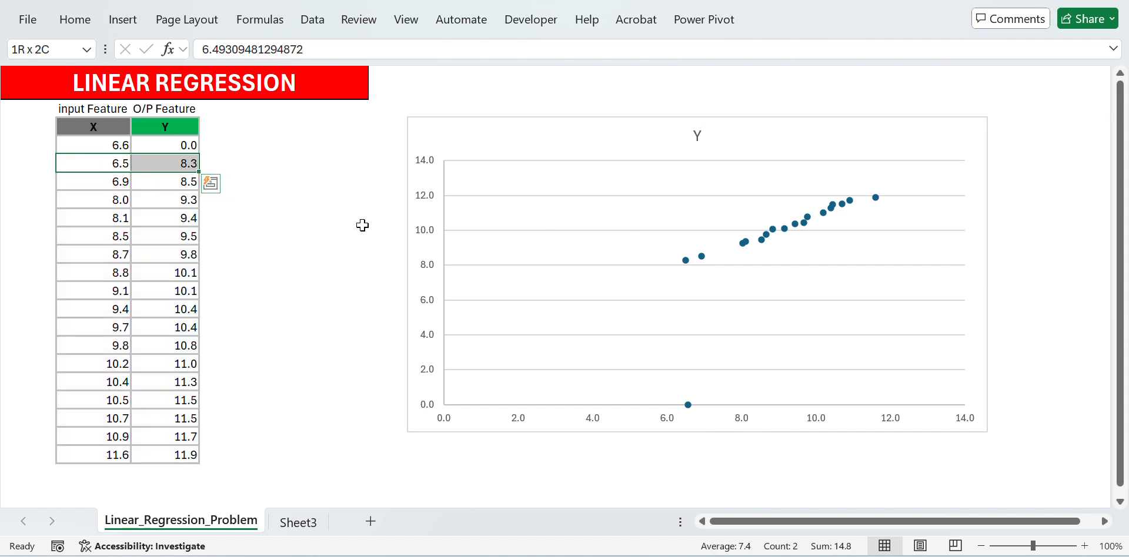
{"action": "mouse_move", "coordinate": [747, 243]}
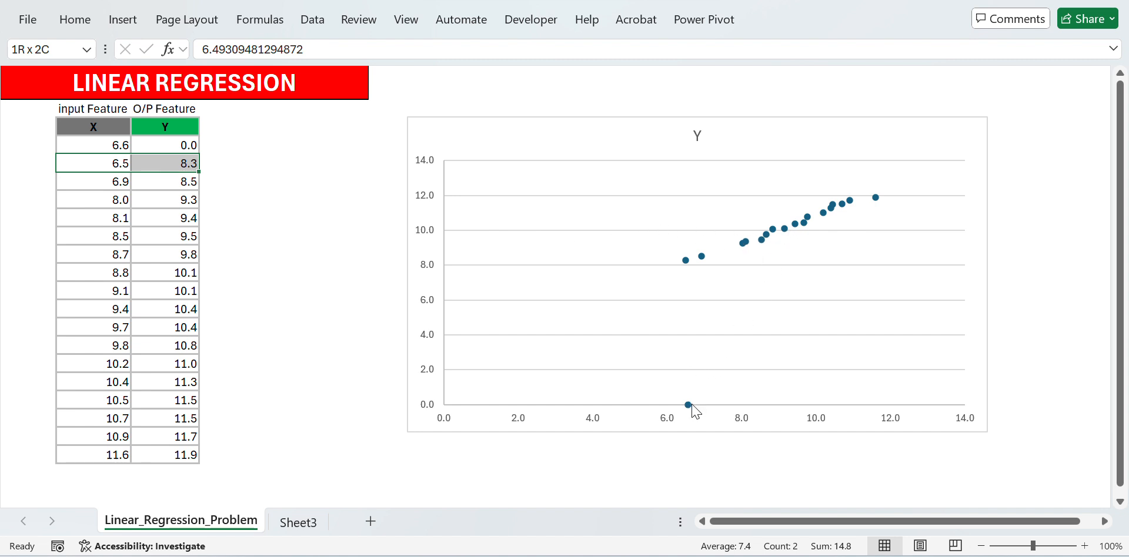
{"action": "mouse_move", "coordinate": [690, 413]}
Draw a straight line rising across the scatter chart's plot area, from about X 3, Y 5 to X 12, Y 14
{"action": "left_click", "coordinate": [811, 134]}
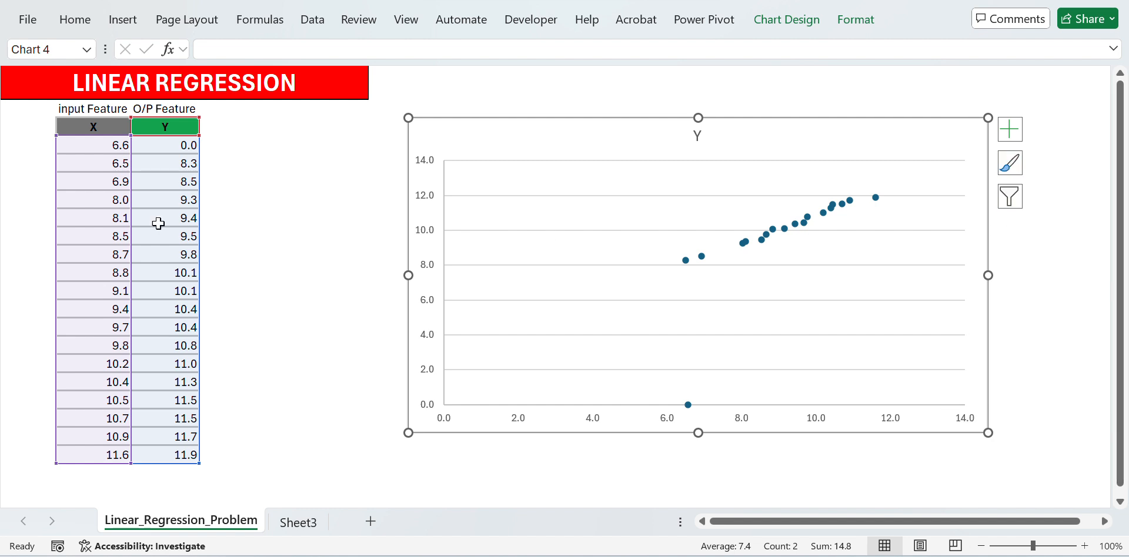
{"action": "left_click", "coordinate": [122, 19]}
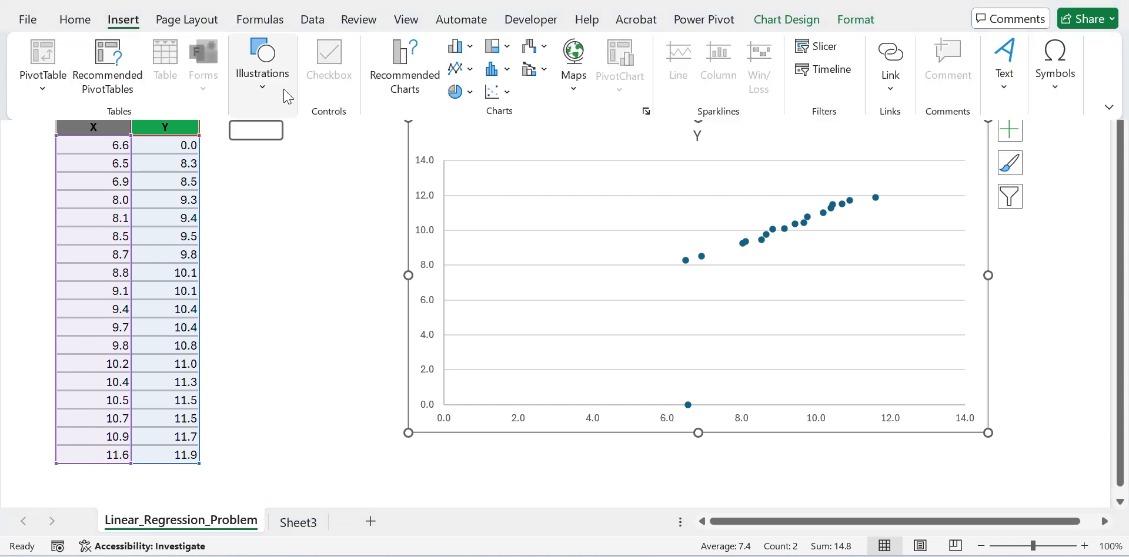
{"action": "left_click", "coordinate": [309, 229]}
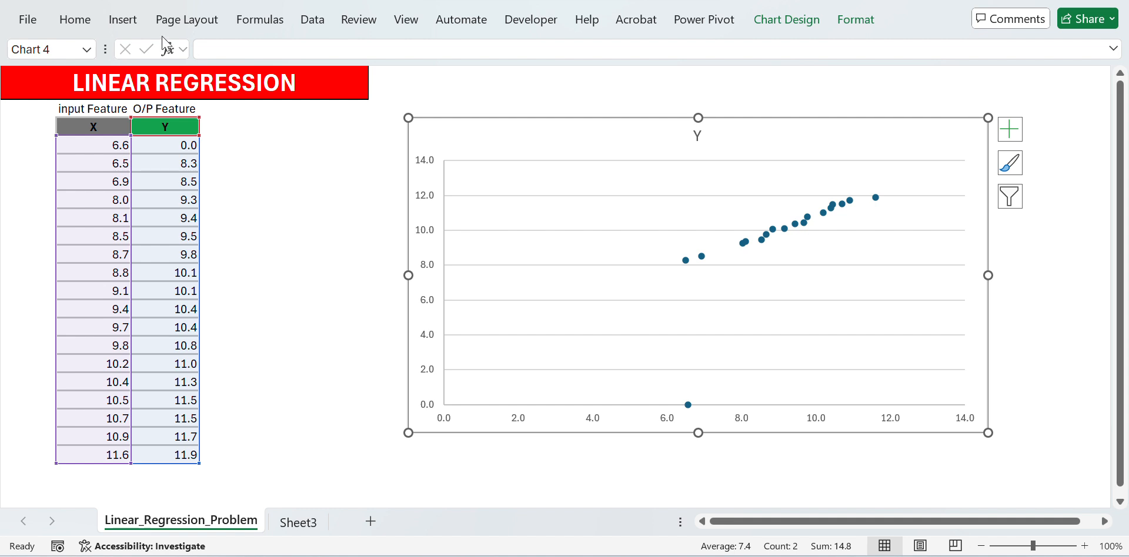
{"action": "left_click", "coordinate": [132, 22]}
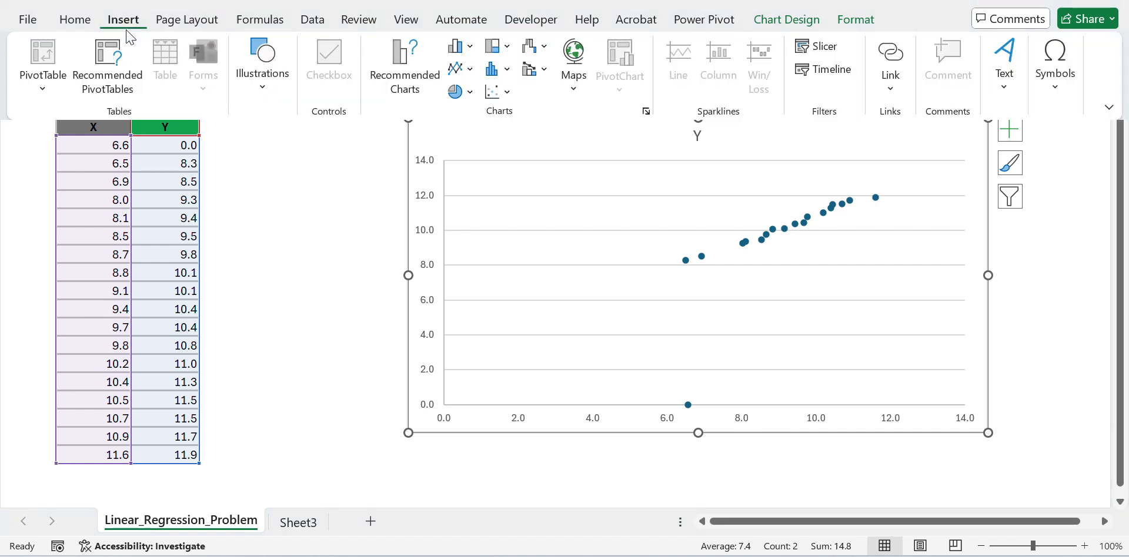
{"action": "left_click", "coordinate": [276, 89]}
{"action": "left_click", "coordinate": [291, 147]}
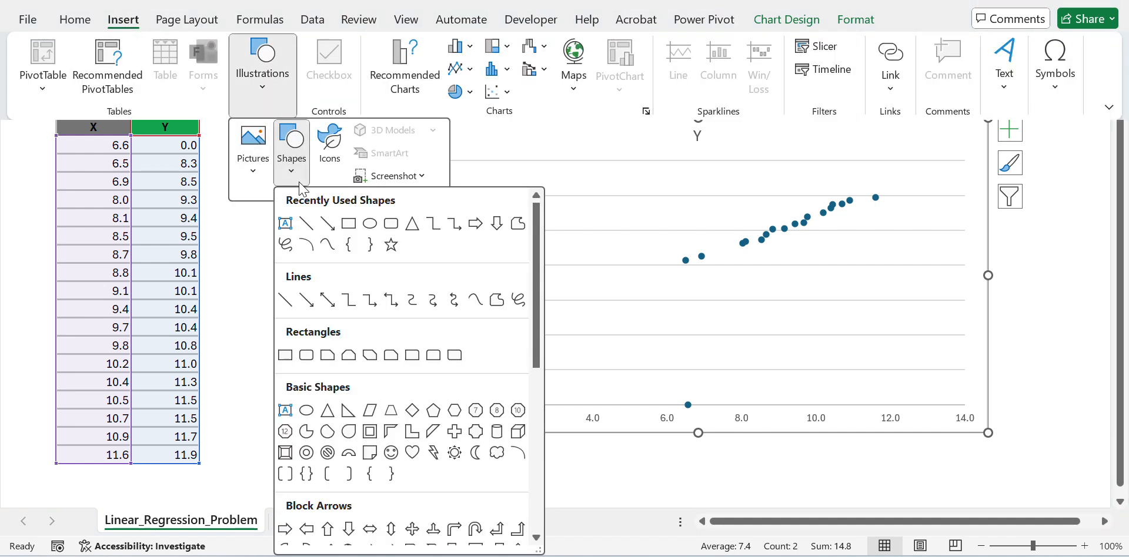
{"action": "left_click", "coordinate": [306, 223]}
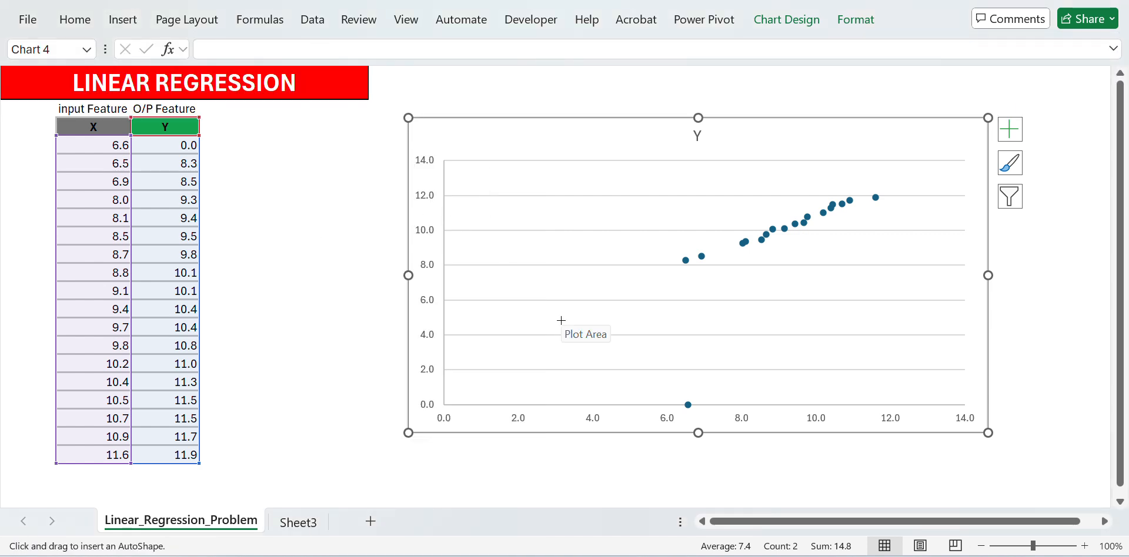
{"action": "left_click_drag", "start_coordinate": [561, 320], "coordinate": [886, 155]}
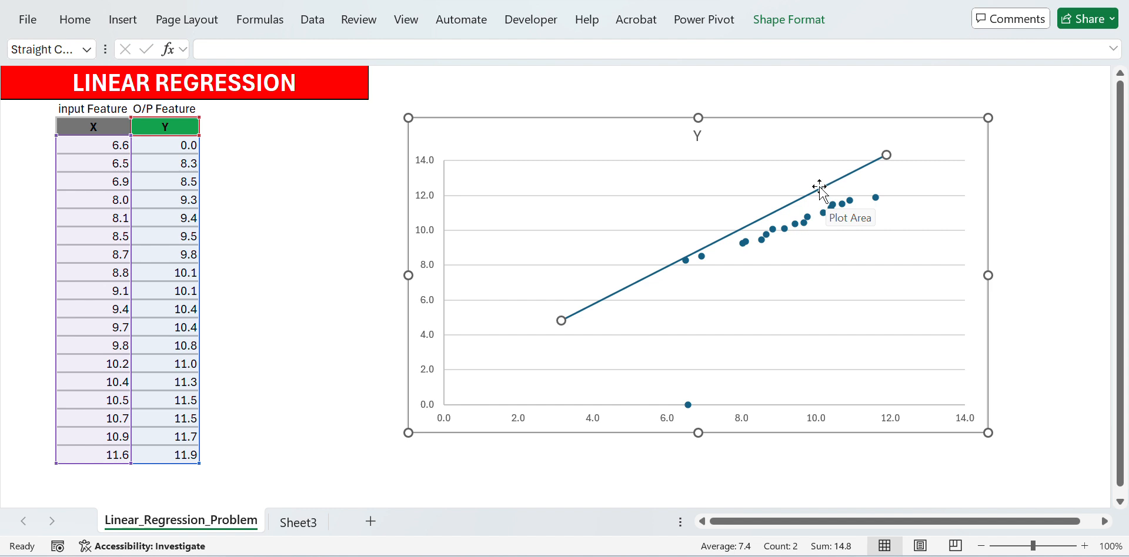
Move the line's ends so it slopes downward from about X 0.6, Y 13.5 to X 11.7, Y 3.7, and cut it from the chart
{"action": "left_click_drag", "start_coordinate": [885, 154], "coordinate": [466, 169]}
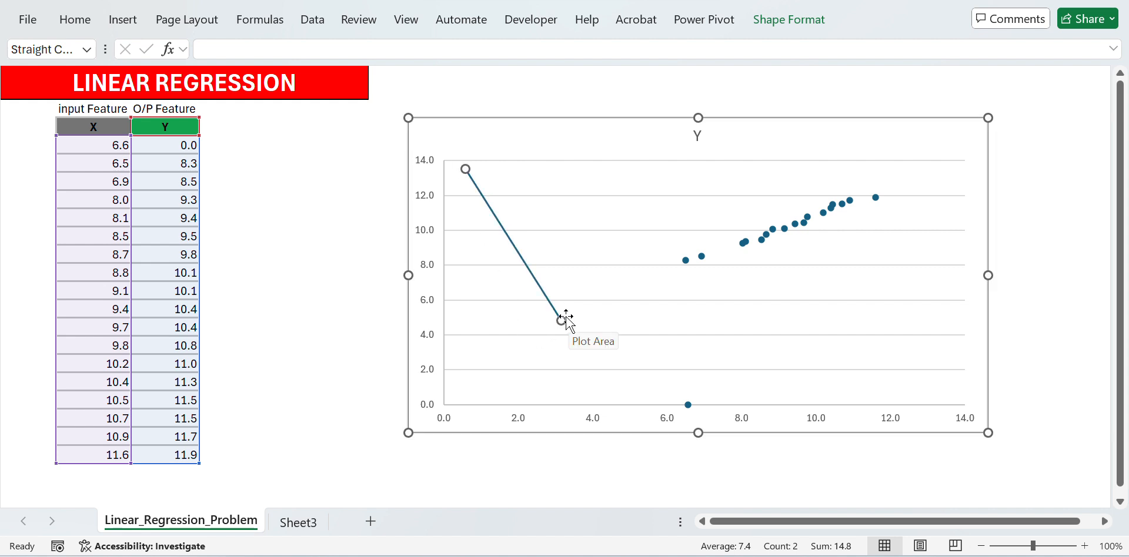
{"action": "left_click_drag", "start_coordinate": [565, 320], "coordinate": [878, 339]}
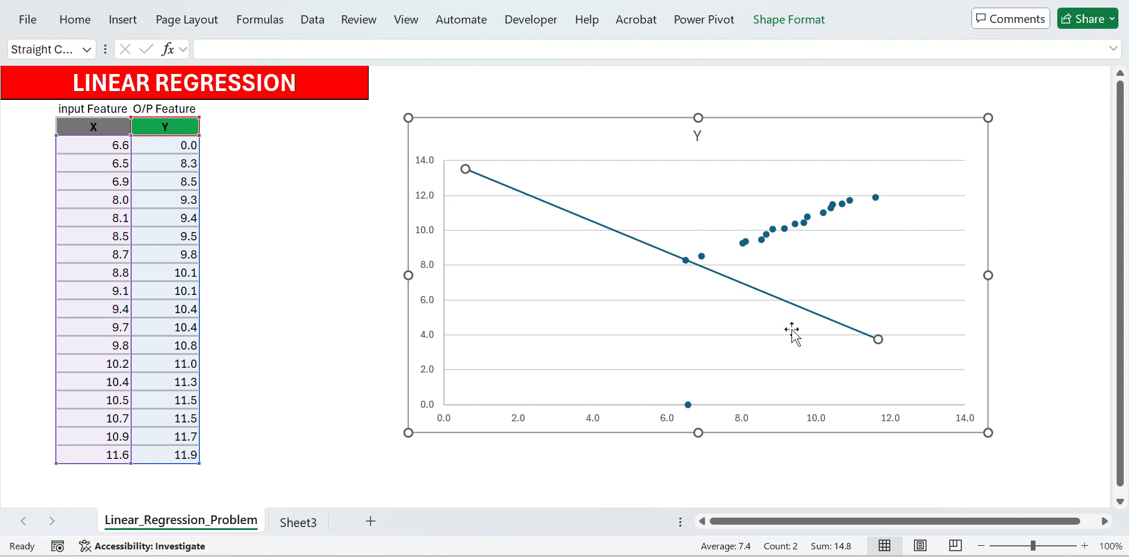
{"action": "right_click", "coordinate": [877, 339]}
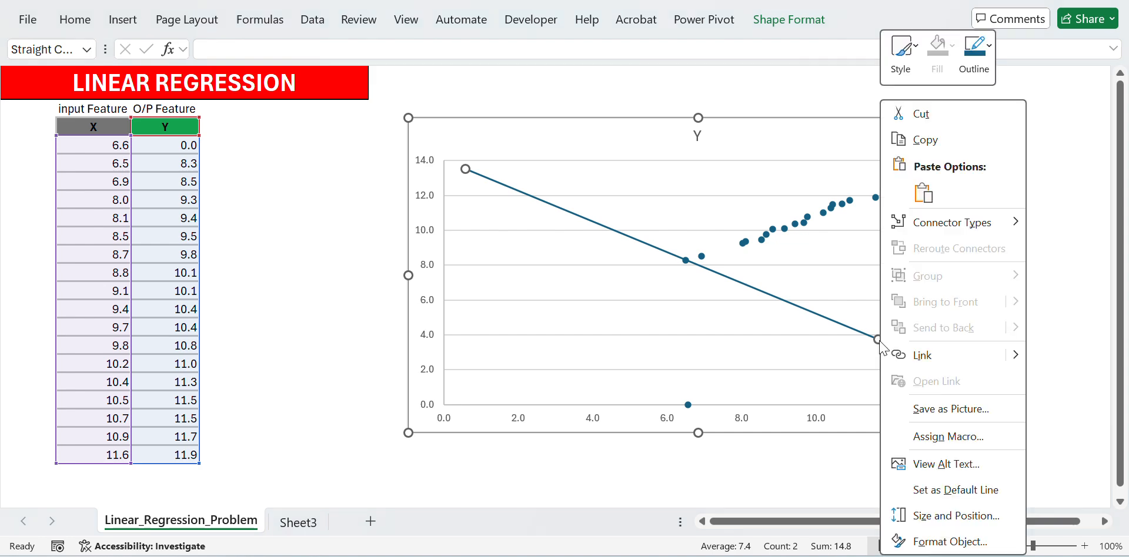
{"action": "left_click", "coordinate": [933, 115]}
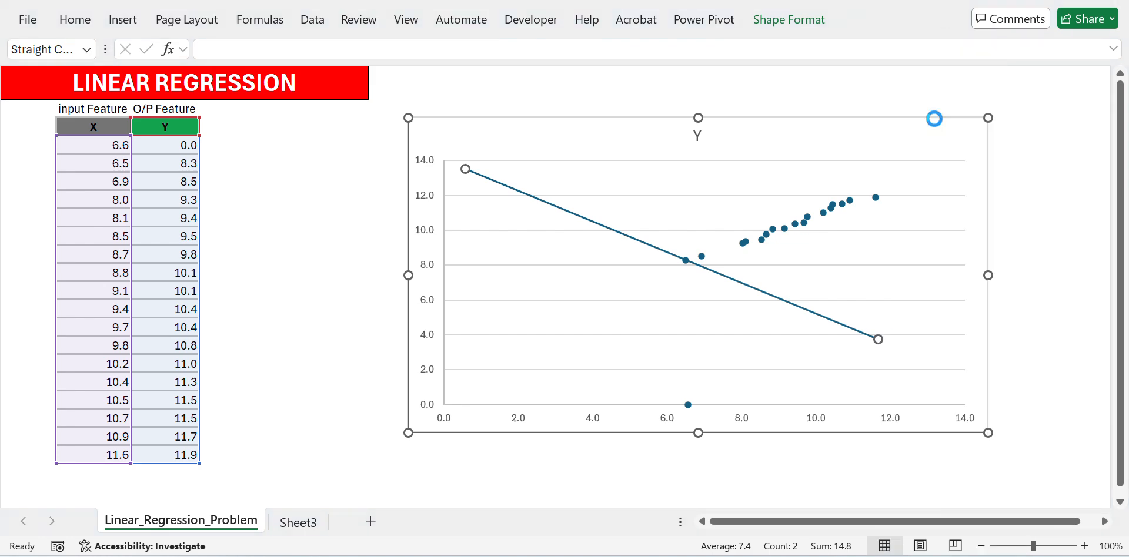
Return to the explanation notes on Sheet3
{"action": "left_click", "coordinate": [284, 510]}
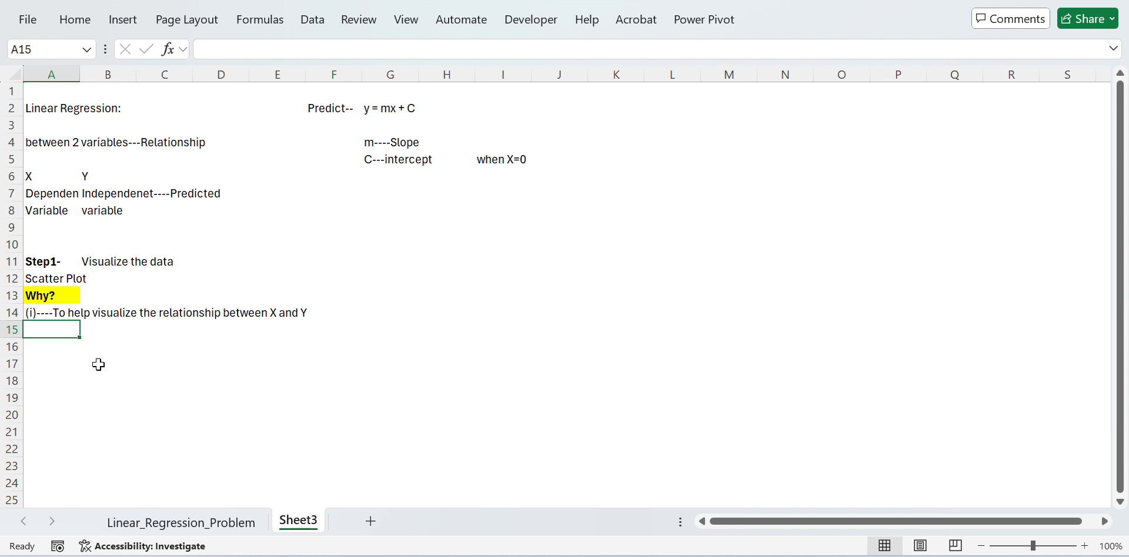
Enter the question "What you see?" in cell A15, below the reason for using a scatter plot
{"action": "type", "text": "What"}
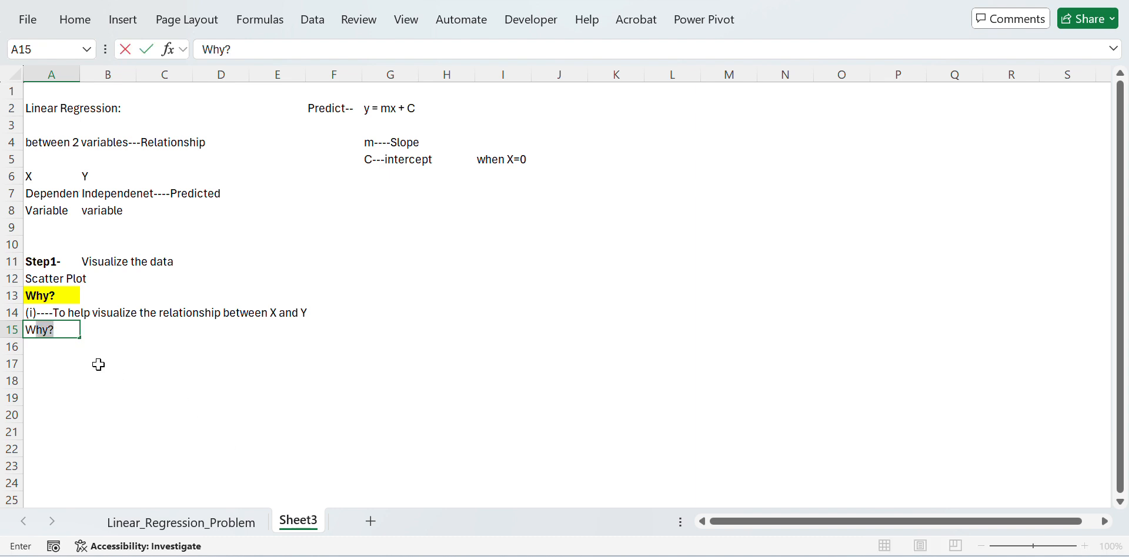
{"action": "type", "text": " you "}
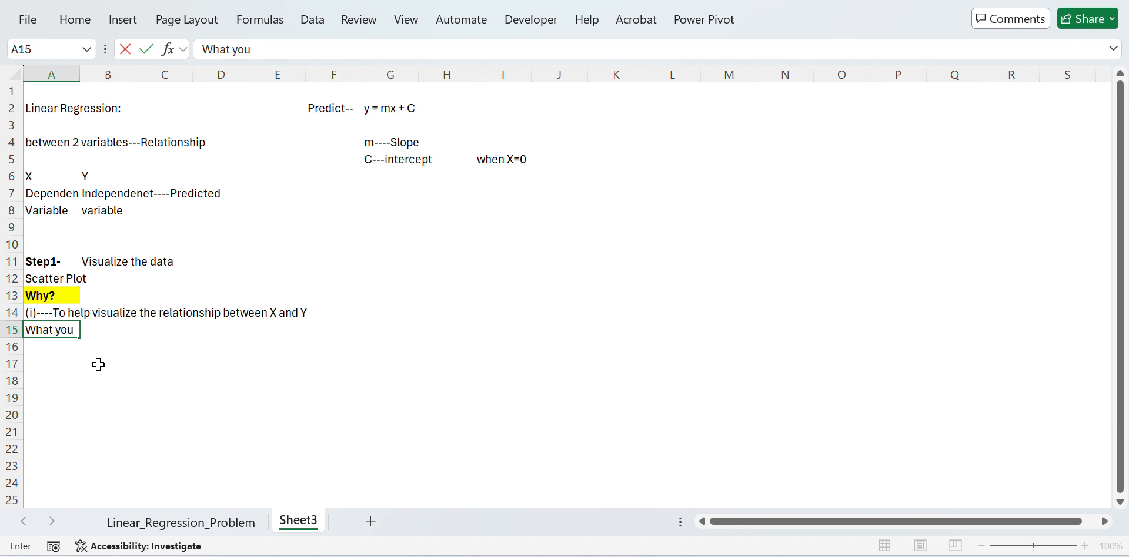
{"action": "type", "text": "see?"}
{"action": "key", "text": "Return"}
Enter the note "Positive or Negative Trend" in cell A16
{"action": "type", "text": "Po"}
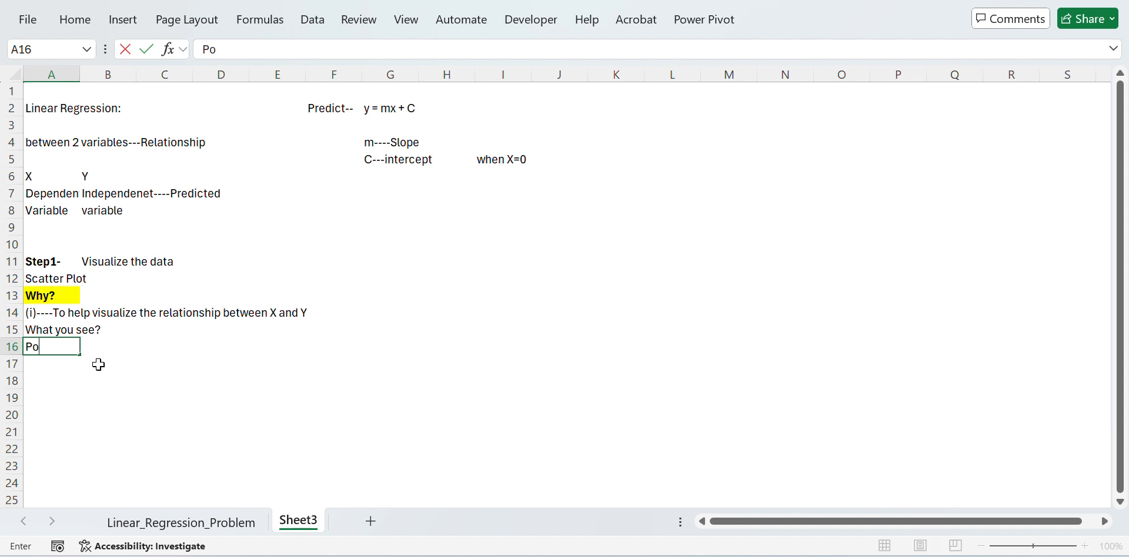
{"action": "type", "text": "sitive or ZN"}
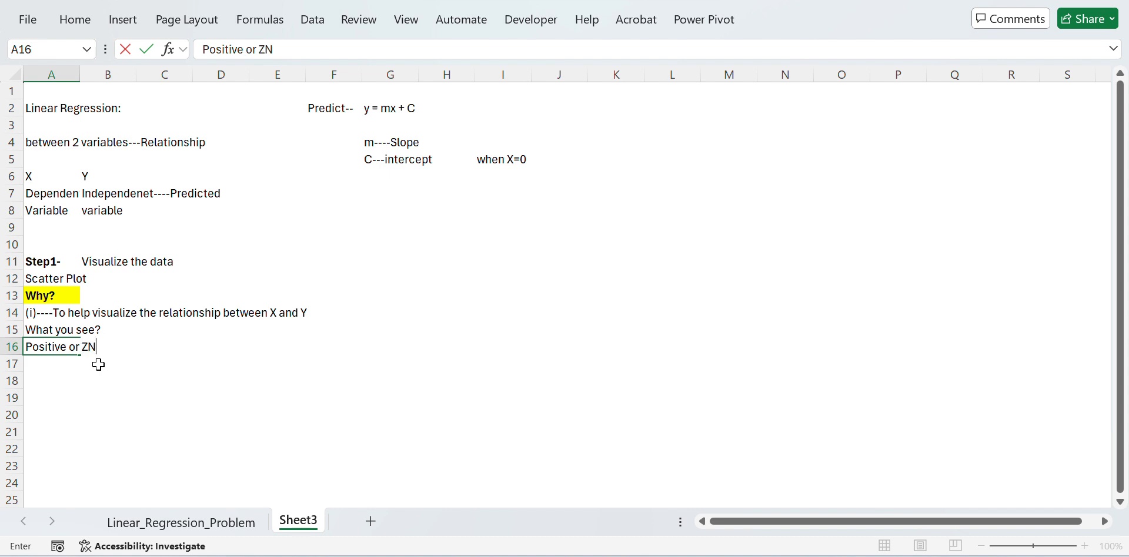
{"action": "key", "text": "BackSpace"}
{"action": "type", "text": "Neg"}
{"action": "type", "text": "atui"}
{"action": "type", "text": "ve Trend"}
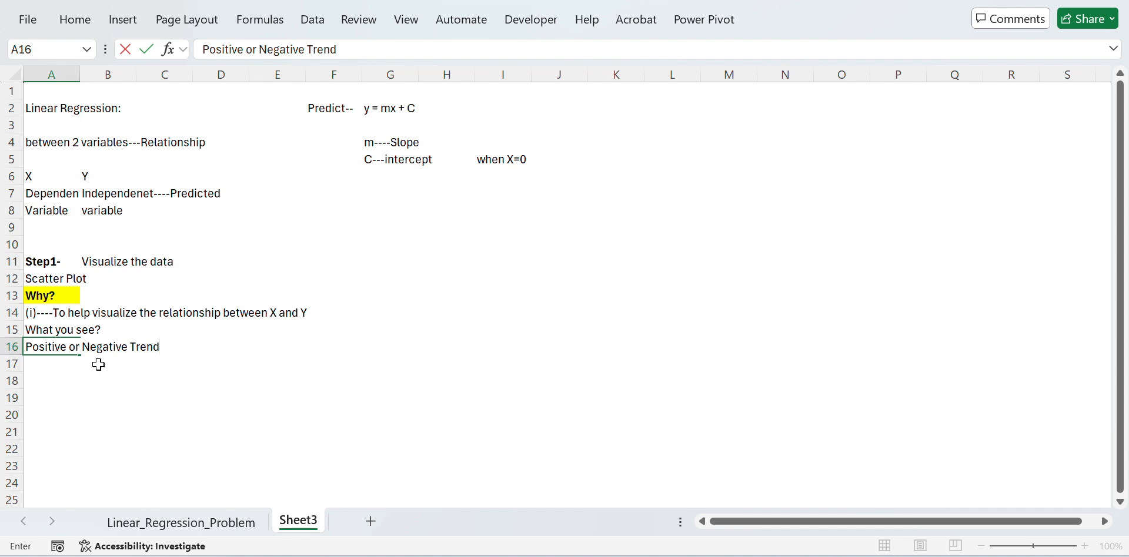
{"action": "key", "text": "Return"}
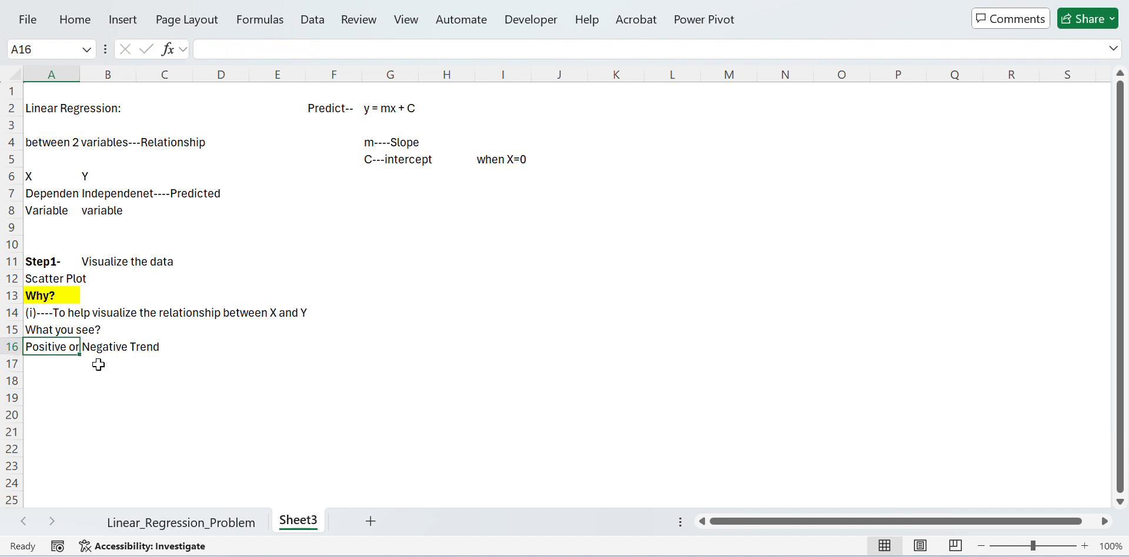
Check the trend of the points in the Linear_Regression_Problem scatter plot, and return to Sheet3
{"action": "key", "text": "Up"}
{"action": "key", "text": "Up"}
{"action": "key", "text": "ctrl+Page_Up"}
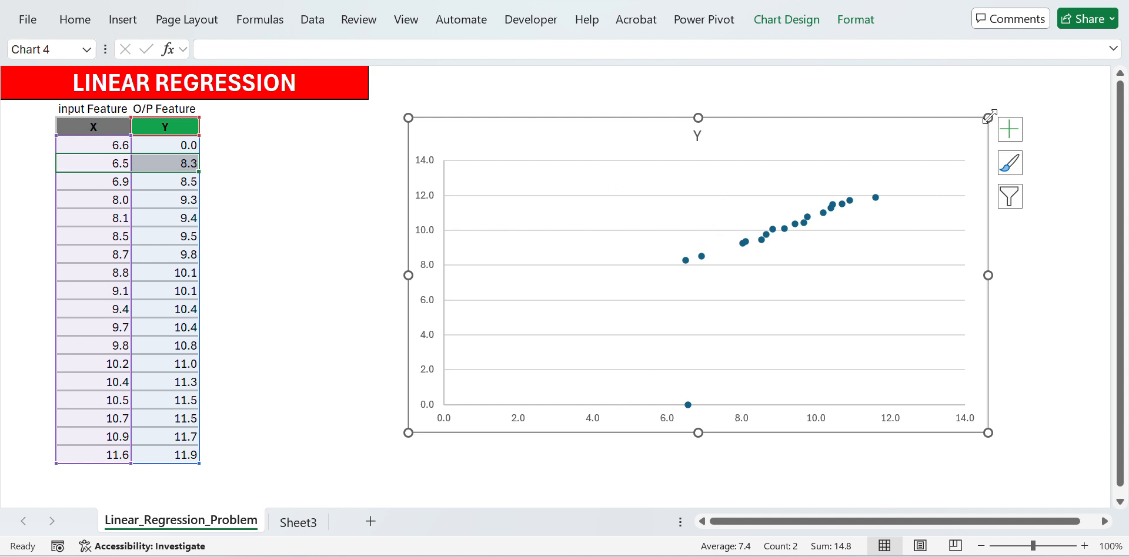
{"action": "left_click", "coordinate": [355, 256]}
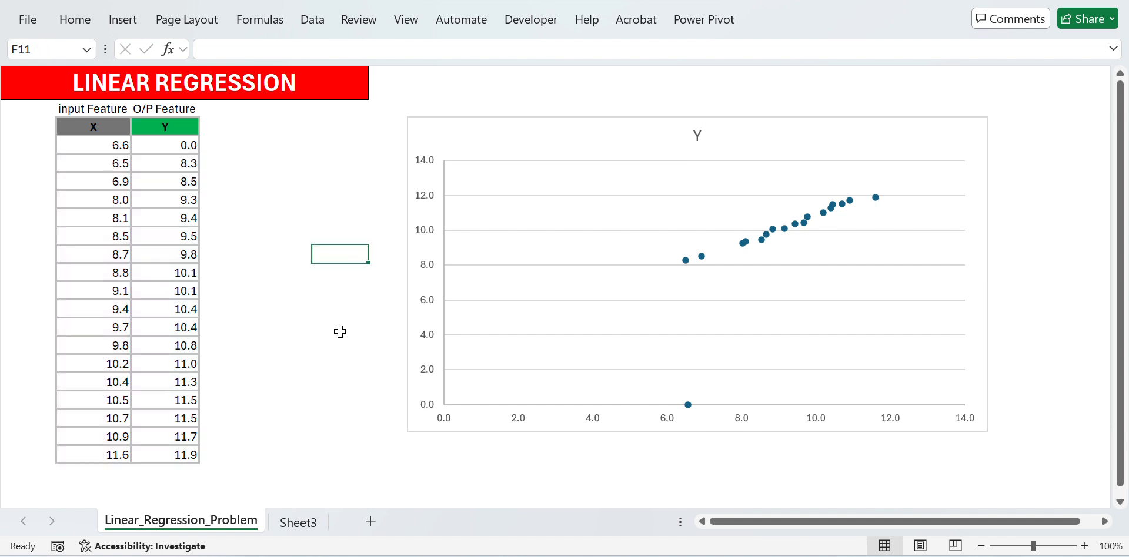
{"action": "left_click", "coordinate": [299, 522]}
Change the note in cell A16 to the plural "Positive or Negative Trends"
{"action": "left_click", "coordinate": [107, 348]}
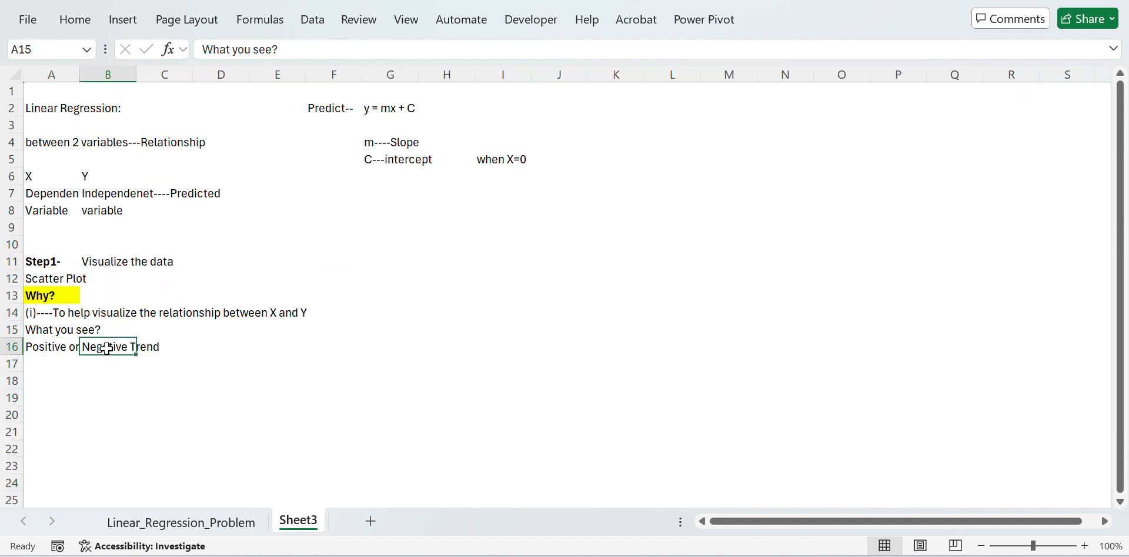
{"action": "key", "text": "Left"}
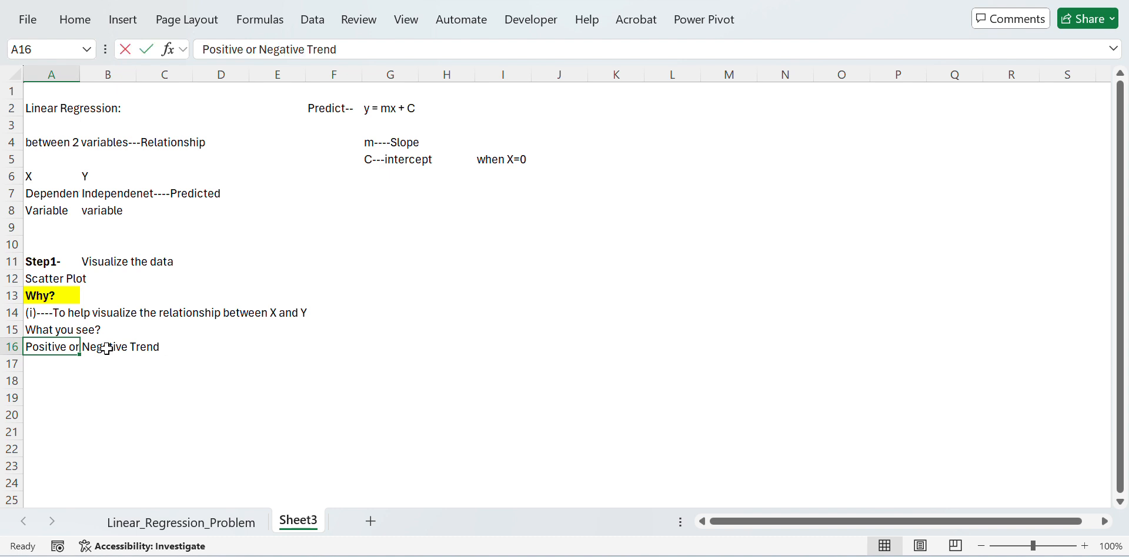
{"action": "key", "text": "F2"}
{"action": "key", "text": "Return"}
{"action": "key", "text": "Up"}
{"action": "key", "text": "Right"}
{"action": "key", "text": "Right"}
{"action": "key", "text": "Right"}
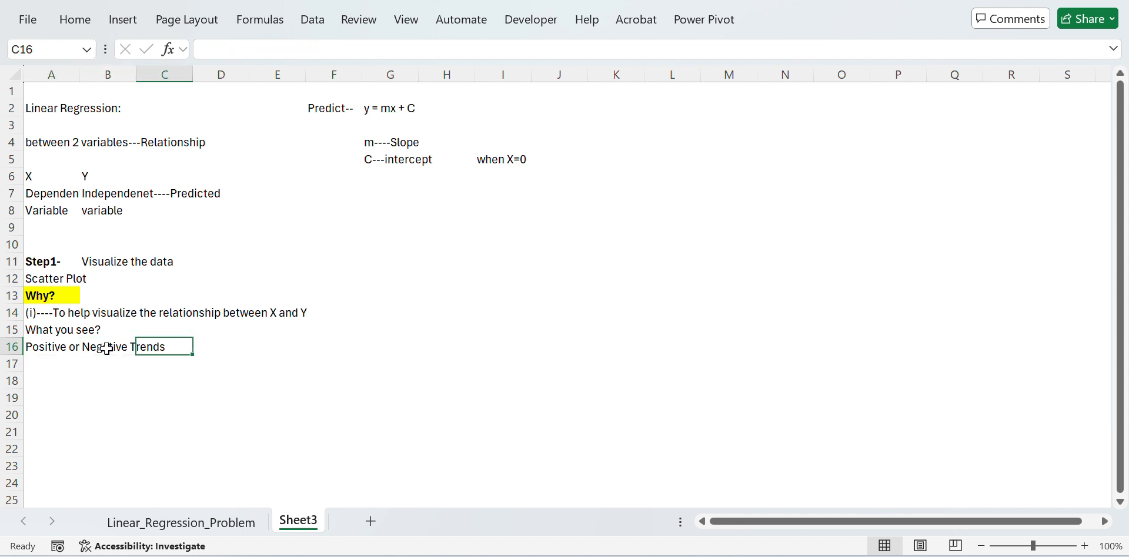
{"action": "key", "text": "Left"}
{"action": "key", "text": "Left"}
{"action": "key", "text": "Left"}
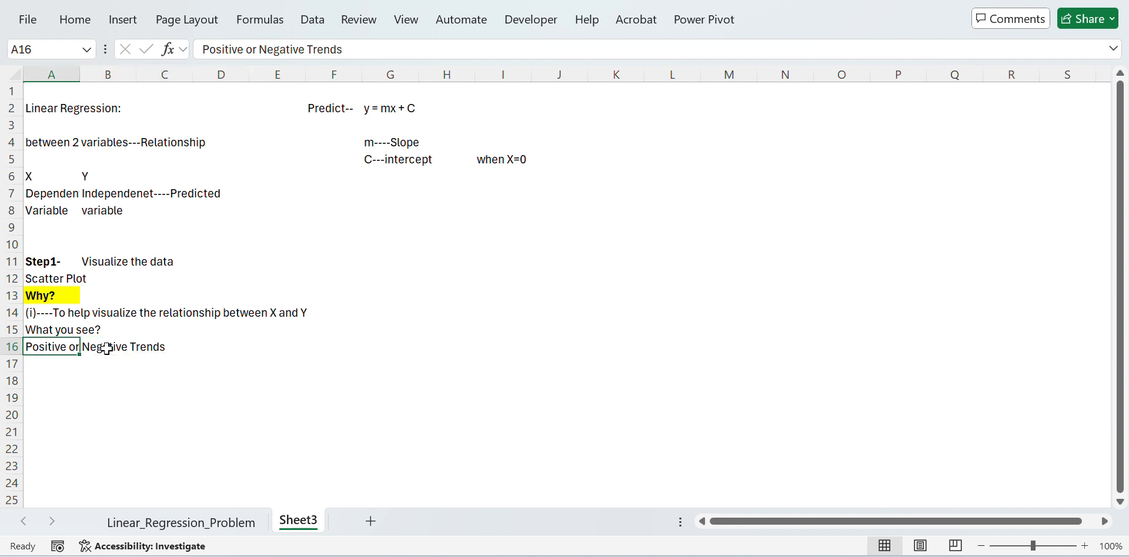
Review the scatter plot on Linear_Regression_Problem alongside the trend note on Sheet3
{"action": "key", "text": "ctrl+Page_Up"}
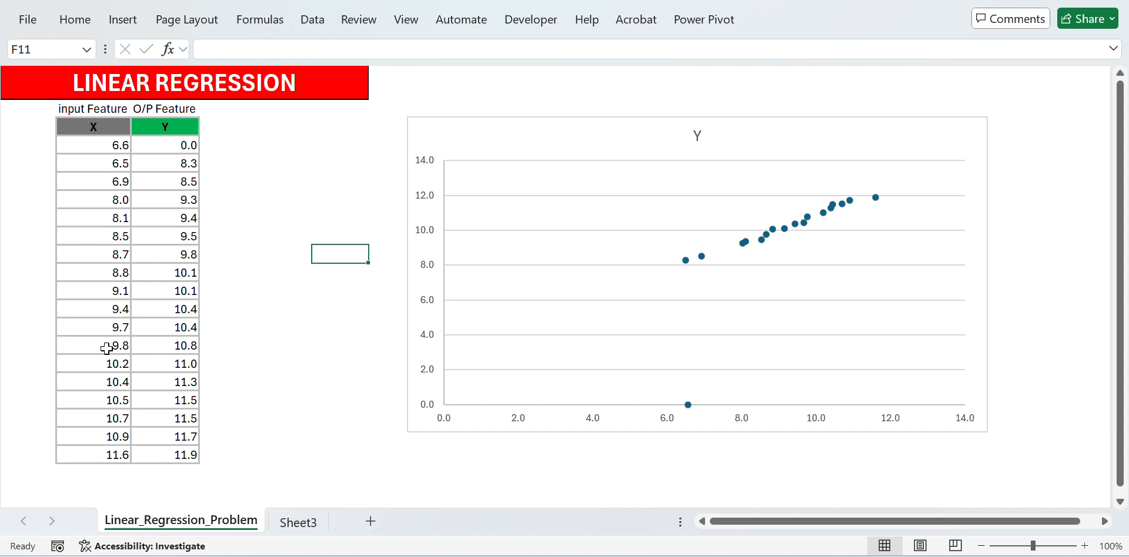
{"action": "key", "text": "ctrl+Page_Down"}
{"action": "key", "text": "Down"}
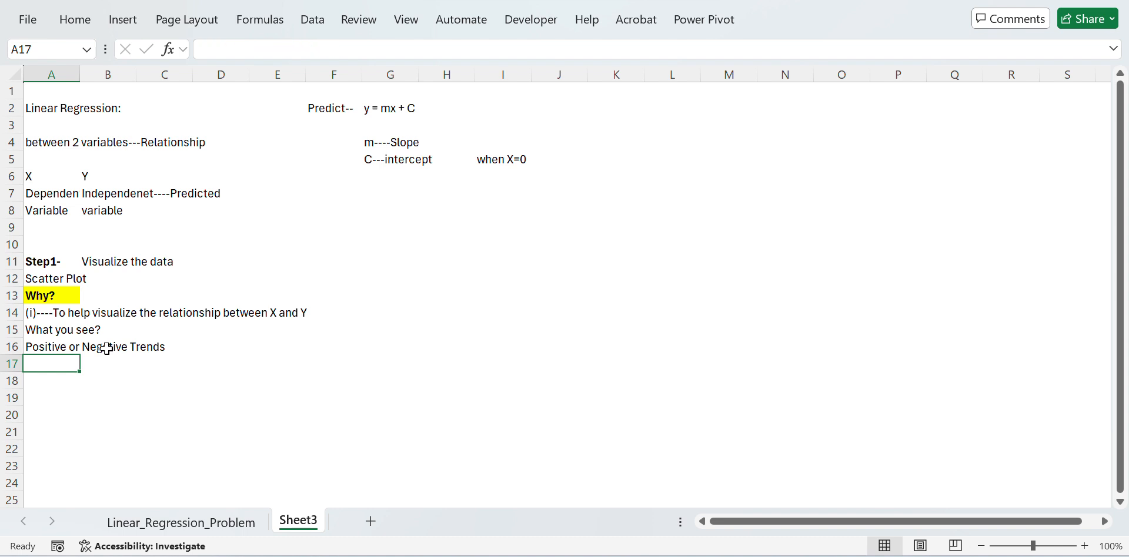
{"action": "key", "text": "ctrl+Page_Up"}
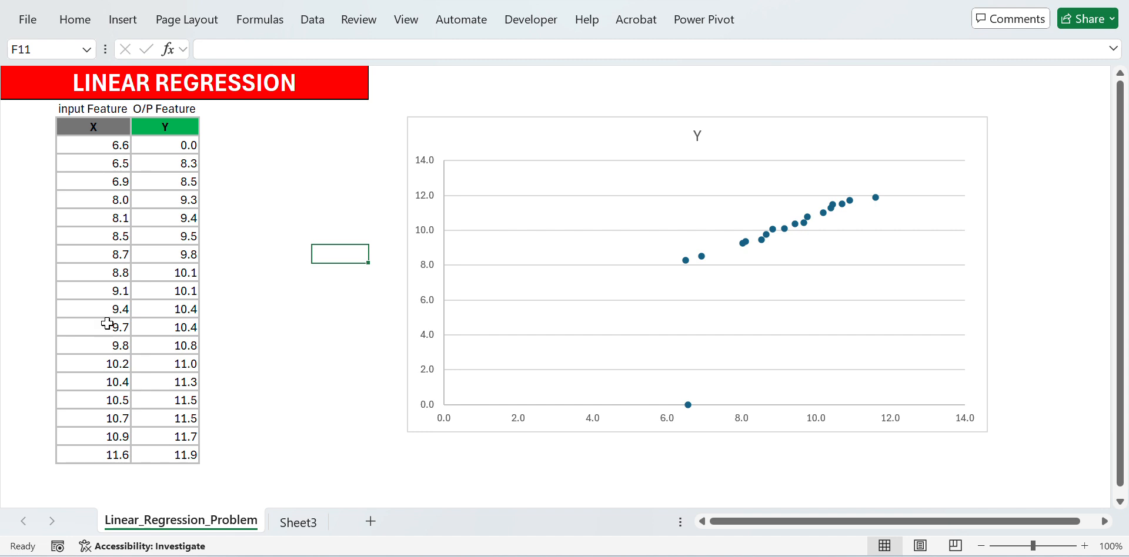
{"action": "left_click", "coordinate": [70, 24]}
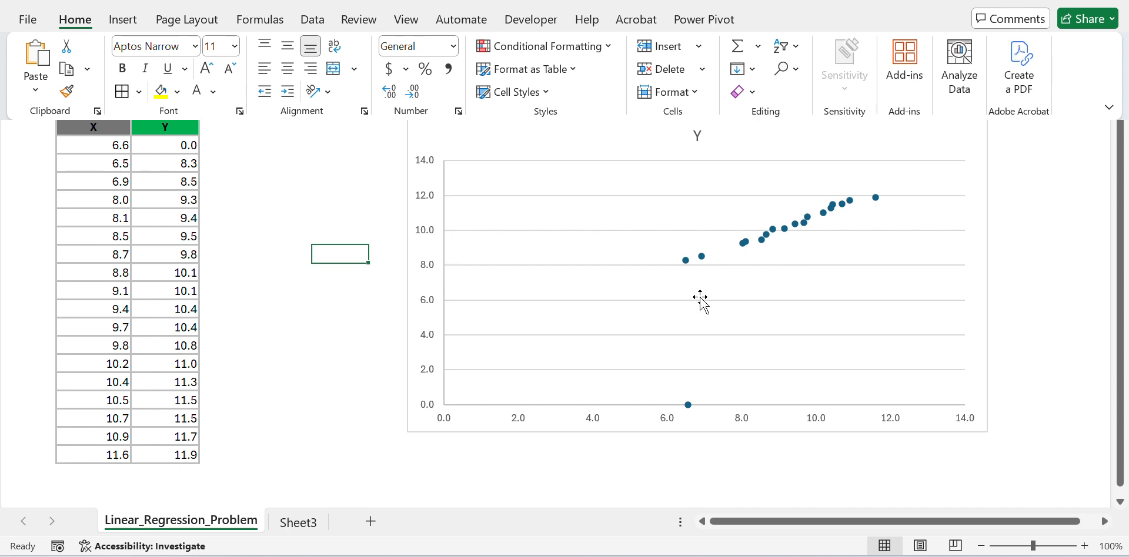
{"action": "left_click", "coordinate": [296, 304]}
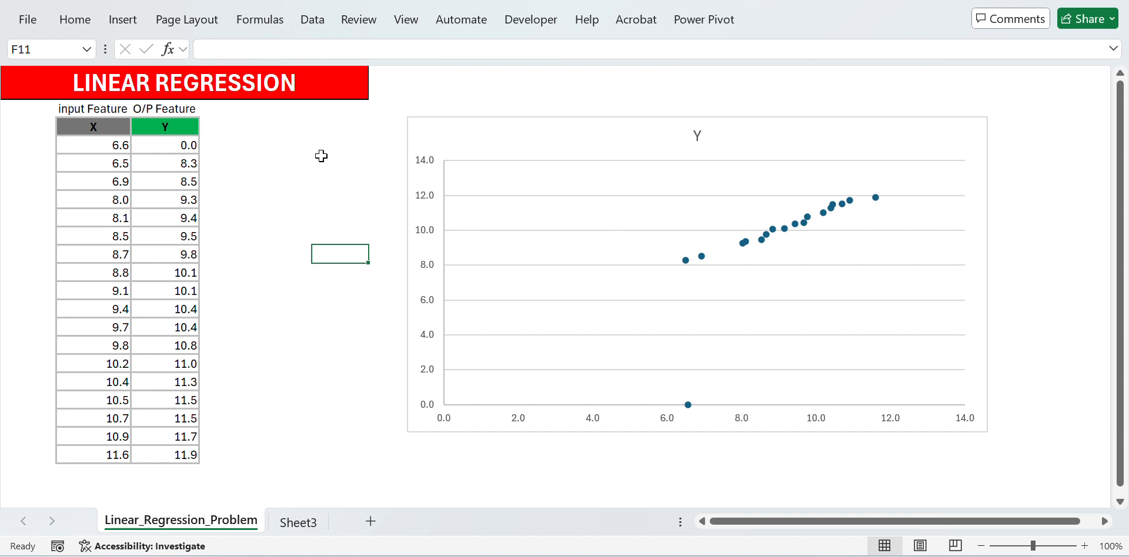
{"action": "left_click", "coordinate": [113, 24]}
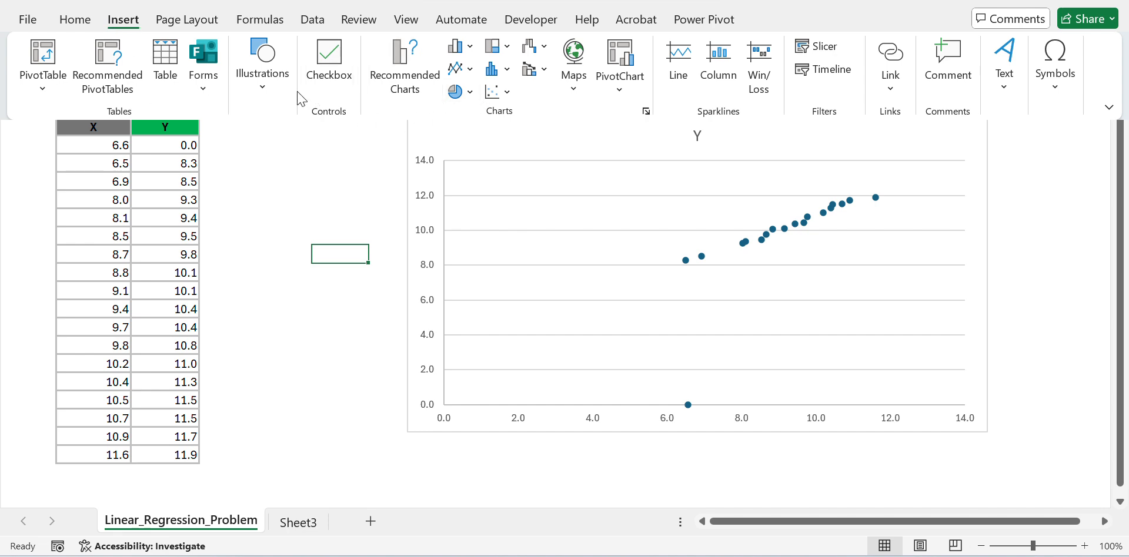
{"action": "left_click", "coordinate": [263, 88]}
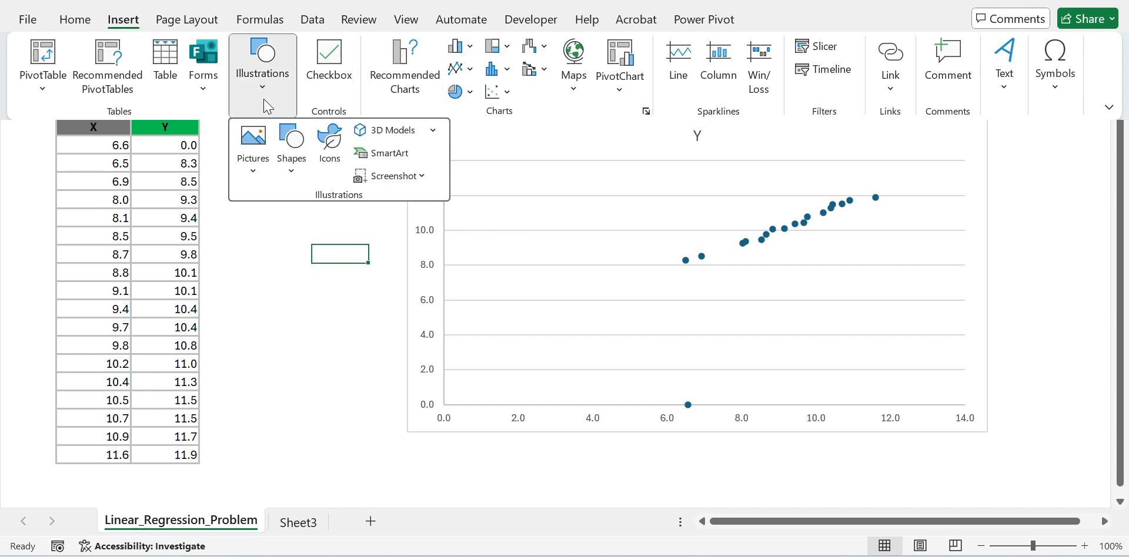
{"action": "left_click", "coordinate": [296, 172]}
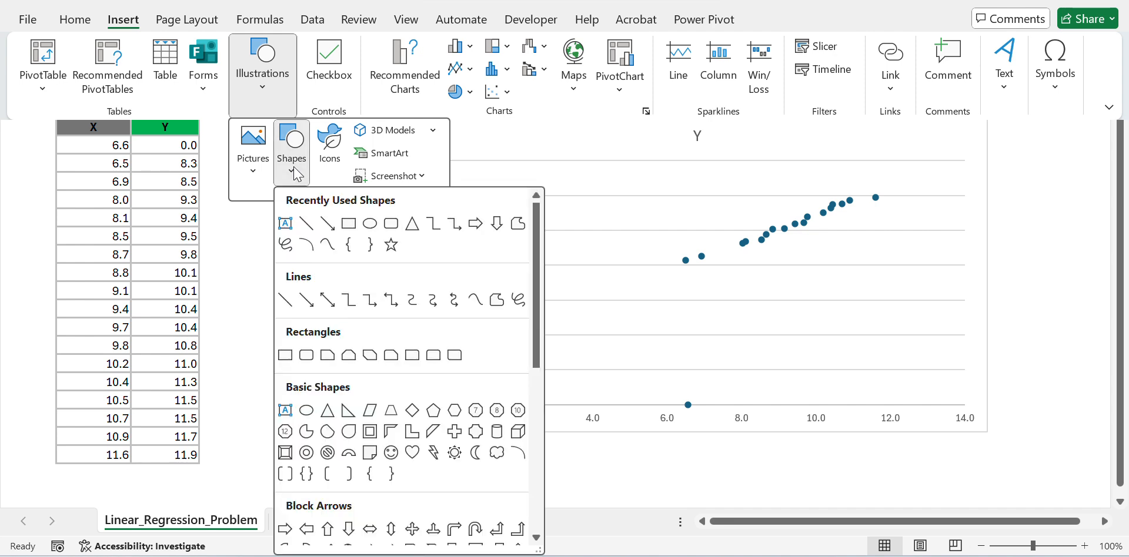
{"action": "left_click", "coordinate": [253, 230]}
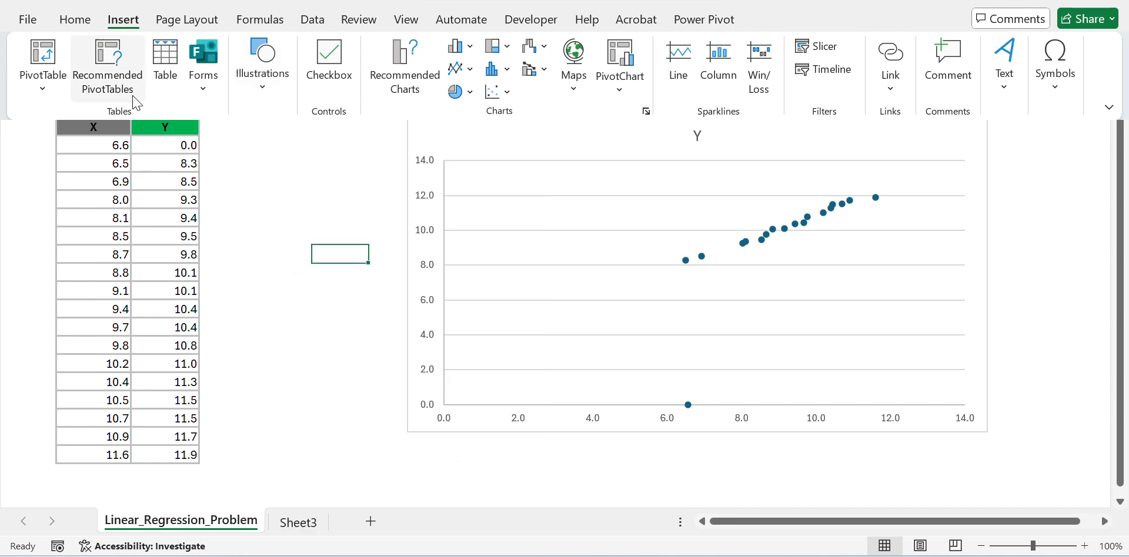
{"action": "left_click", "coordinate": [74, 18]}
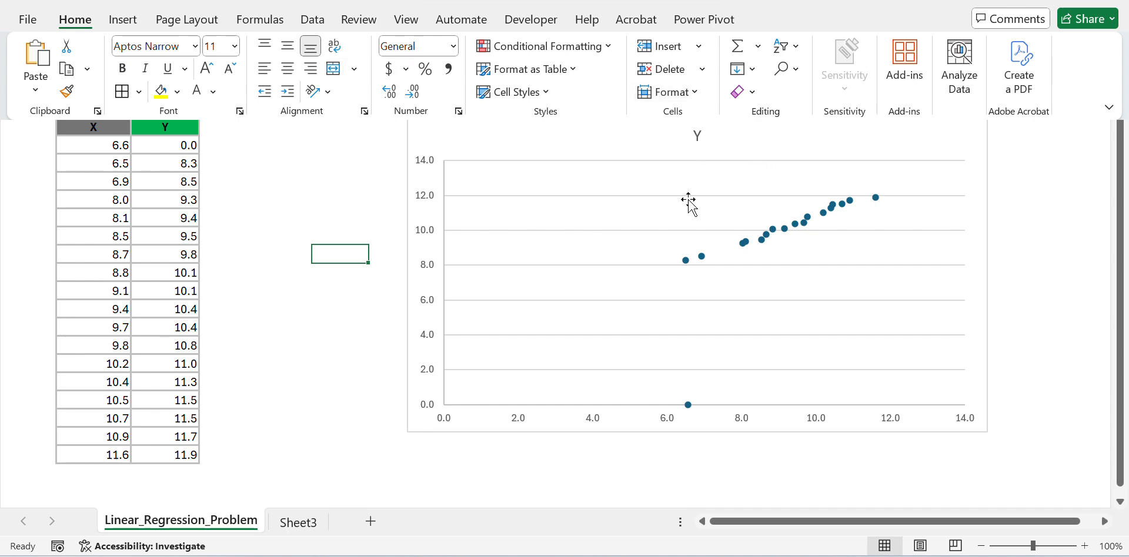
{"action": "left_click", "coordinate": [284, 304]}
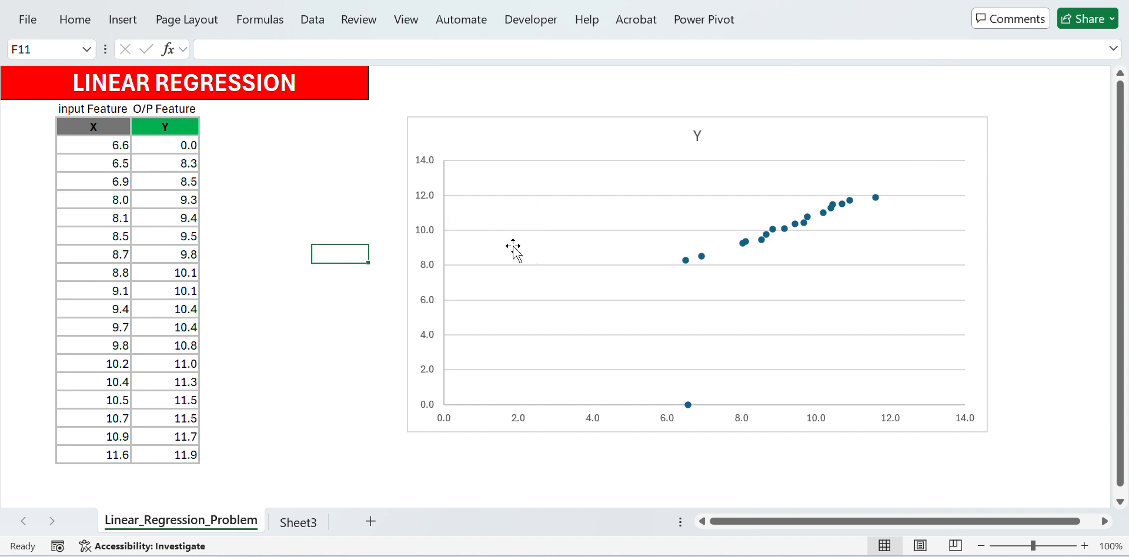
{"action": "left_click", "coordinate": [75, 20]}
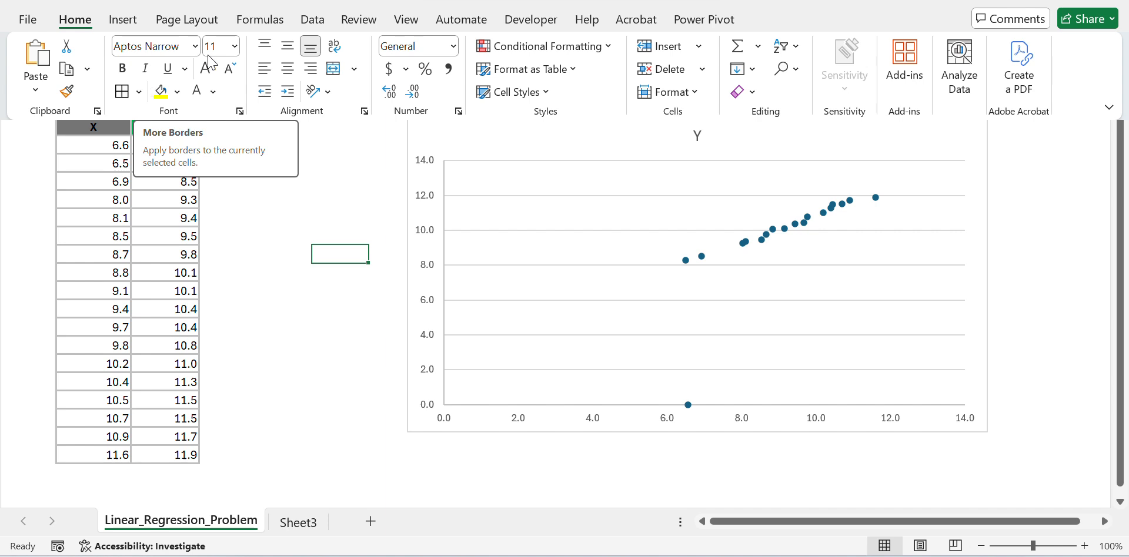
{"action": "left_click", "coordinate": [465, 1]}
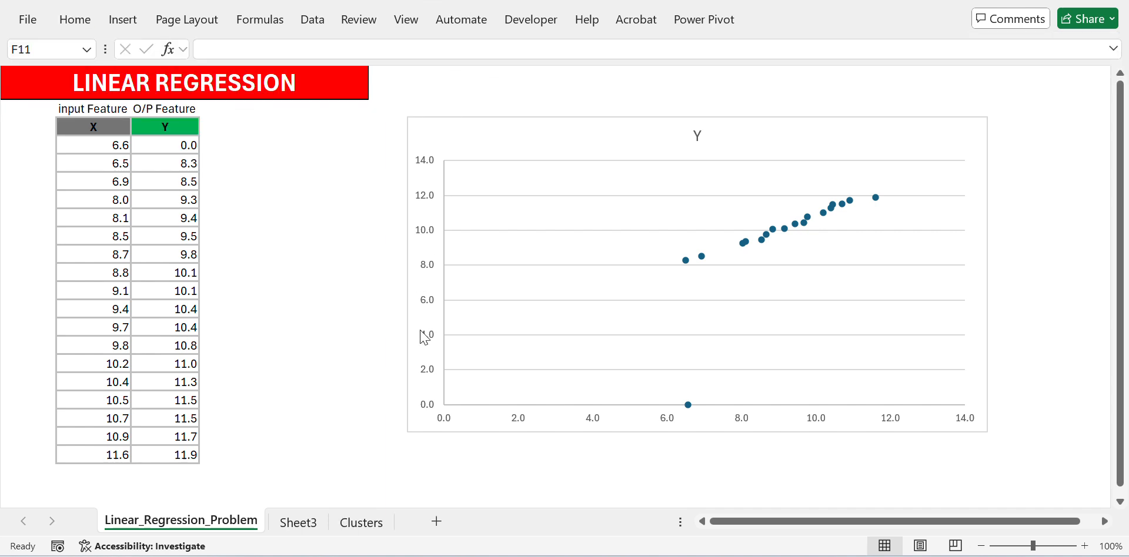
Compare the cluster picture on the Clusters sheet with the scatter plot, and inspect the isolated point on the plot's horizontal axis
{"action": "left_click", "coordinate": [376, 526]}
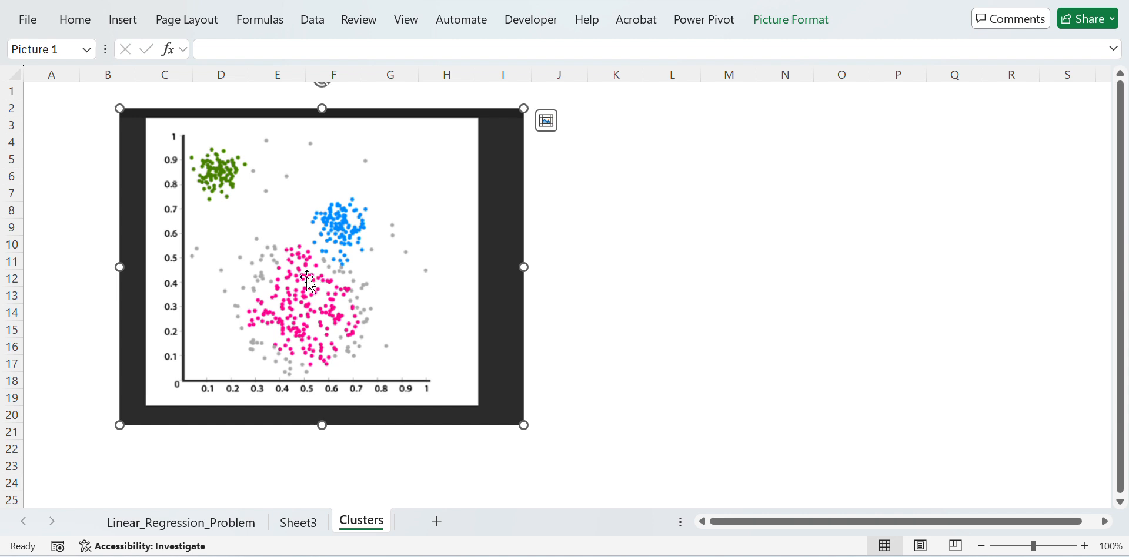
{"action": "left_click", "coordinate": [187, 525]}
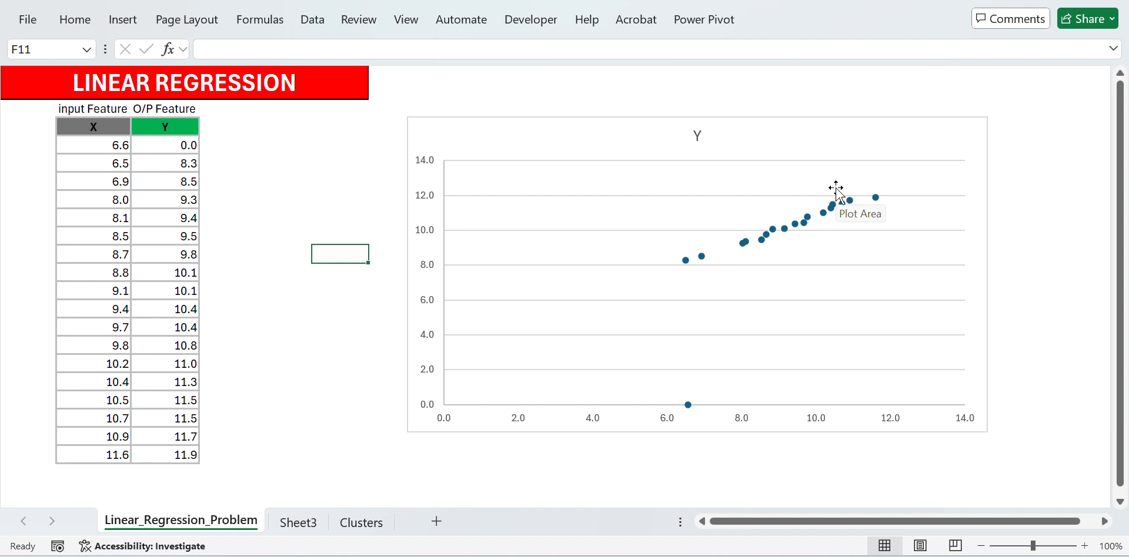
{"action": "left_click", "coordinate": [363, 525]}
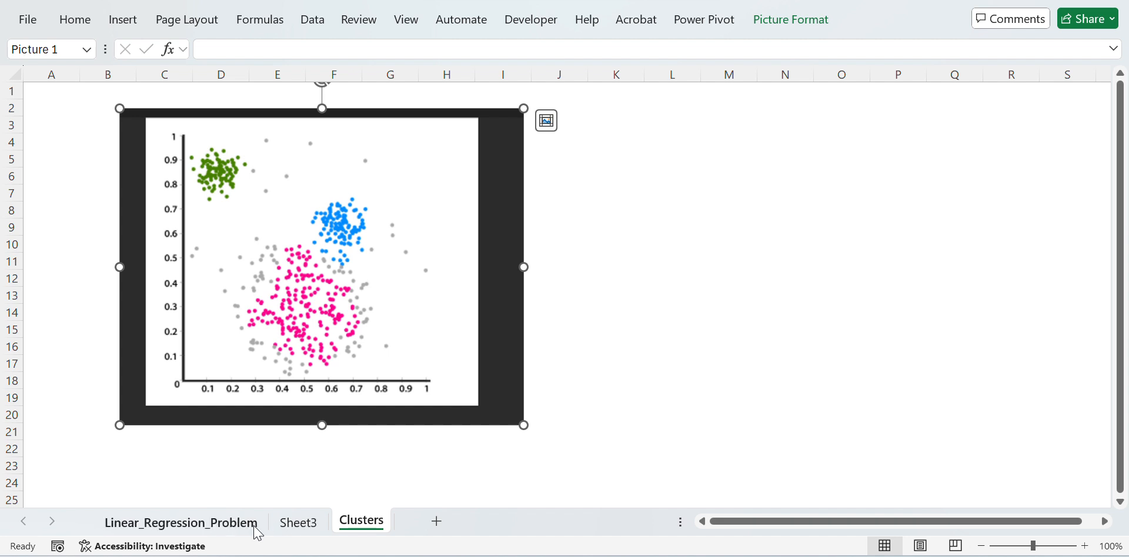
{"action": "left_click", "coordinate": [224, 536]}
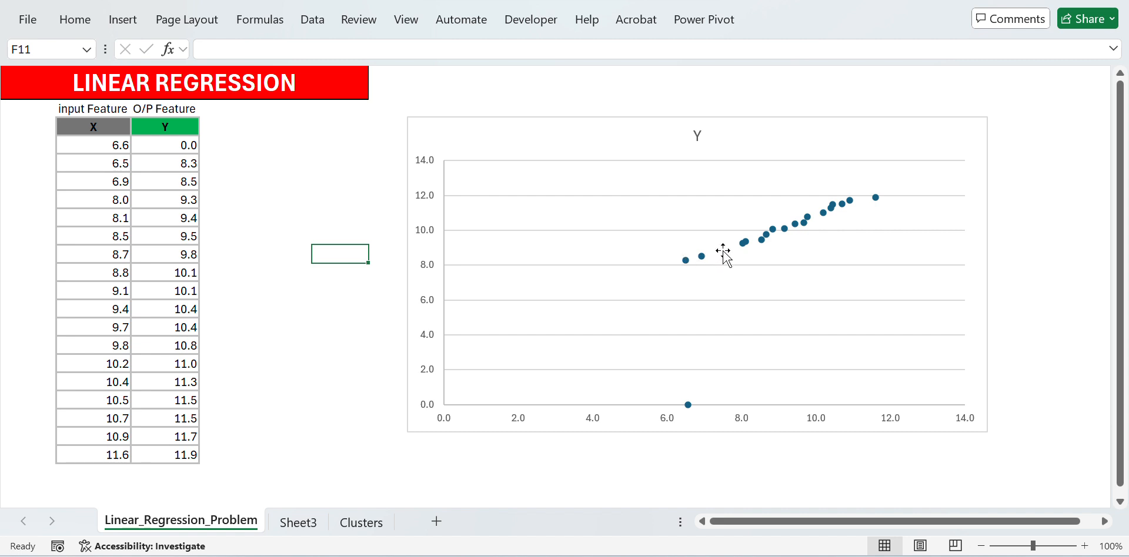
{"action": "mouse_move", "coordinate": [852, 205]}
{"action": "mouse_move", "coordinate": [688, 405]}
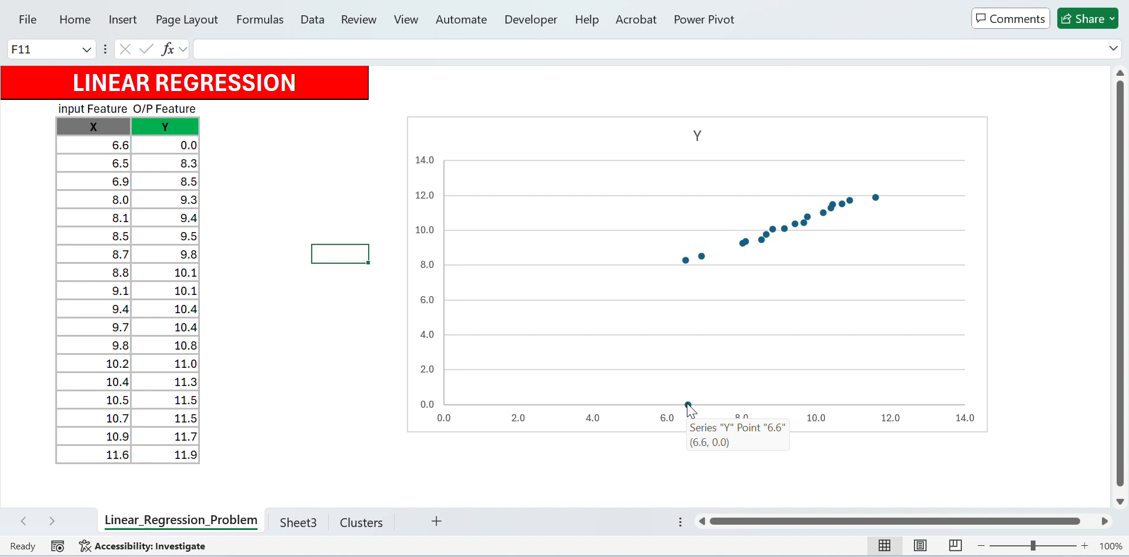
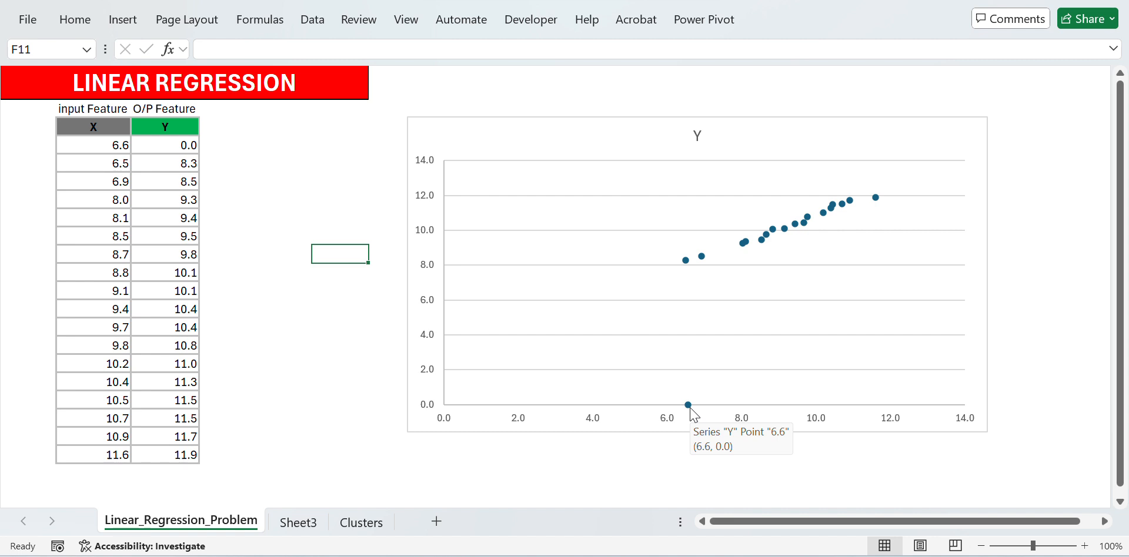
Add the note "Clusters or Outliers---will discuss in deeply further" in cell A17 of Sheet3
{"action": "left_click", "coordinate": [298, 521]}
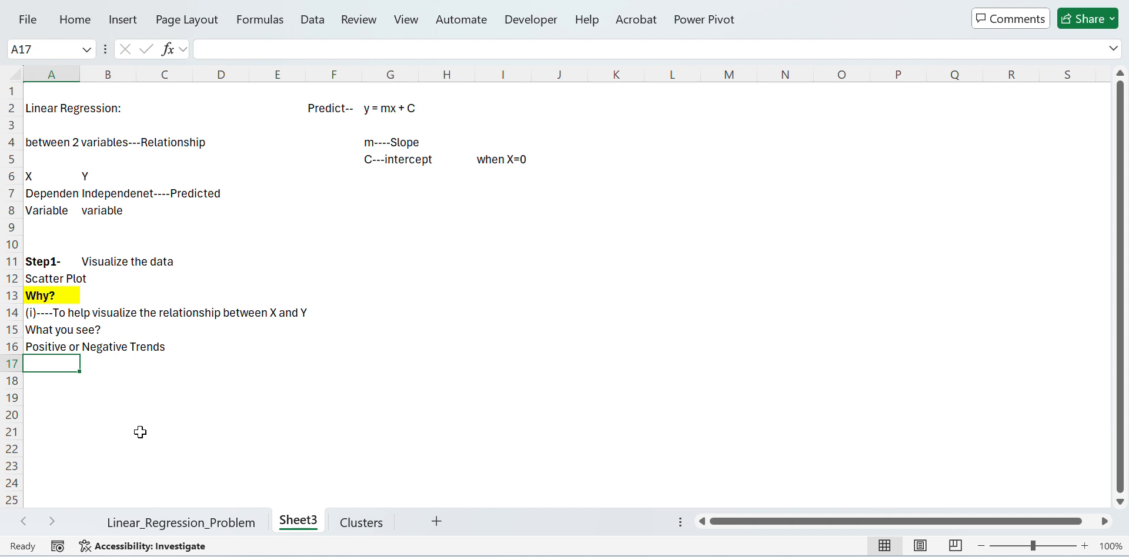
{"action": "type", "text": "Cluster"}
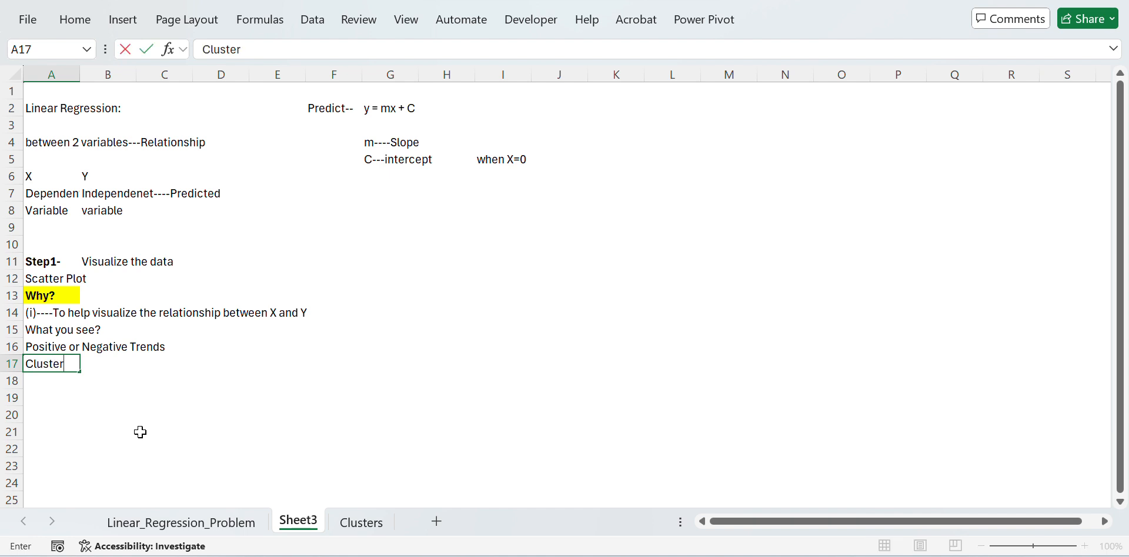
{"action": "type", "text": "s or Outliers"}
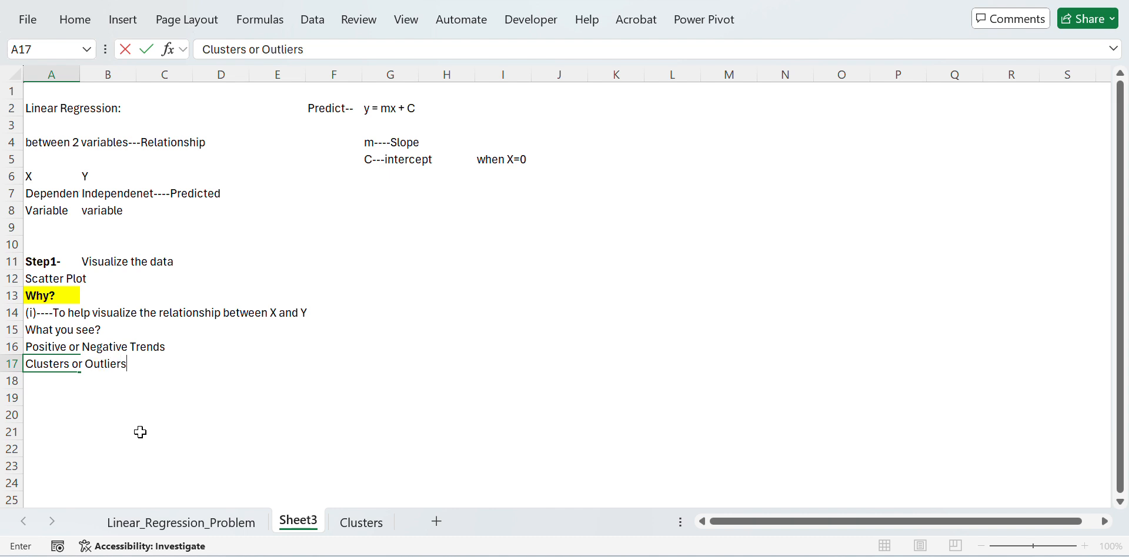
{"action": "type", "text": "---will discuss i"}
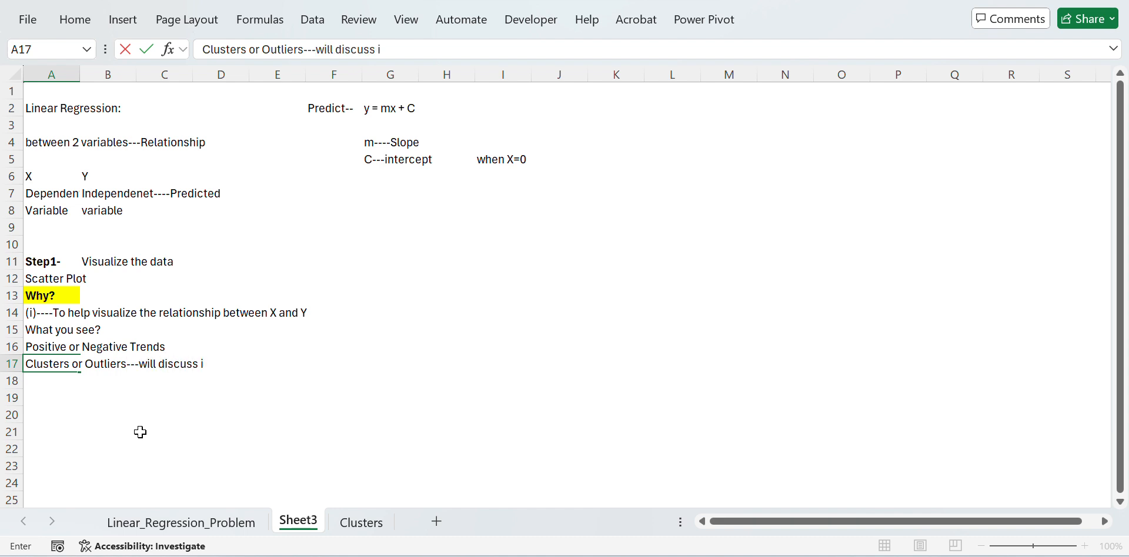
{"action": "type", "text": "n deeply further"}
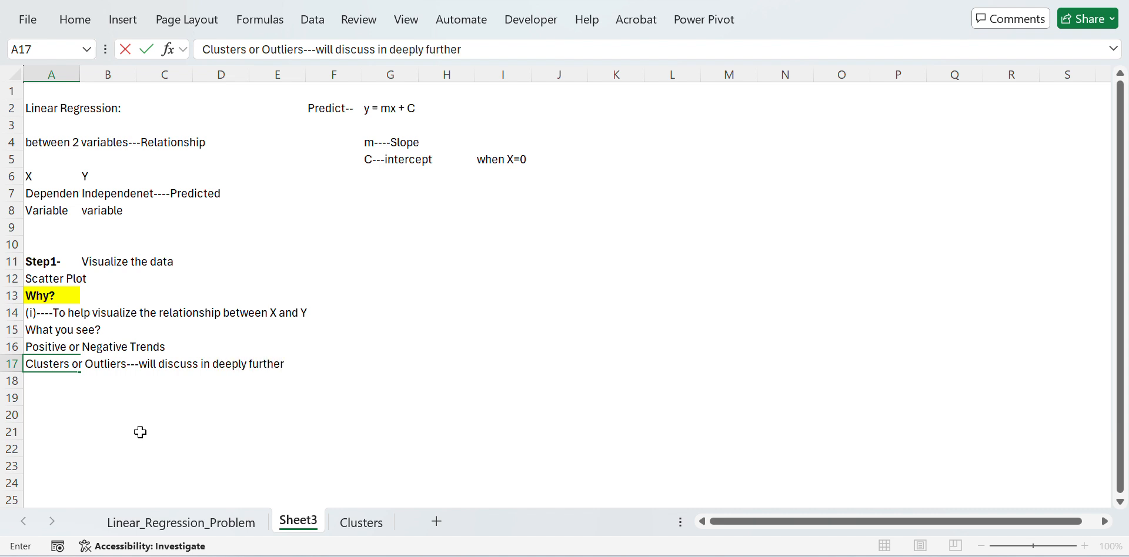
{"action": "key", "text": "Return"}
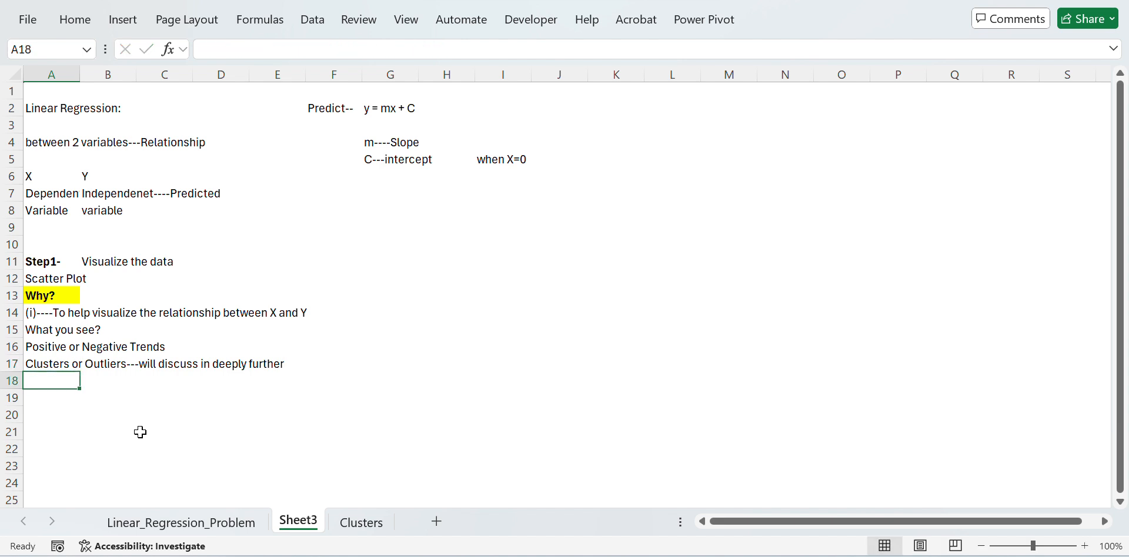
{"action": "key", "text": "Up"}
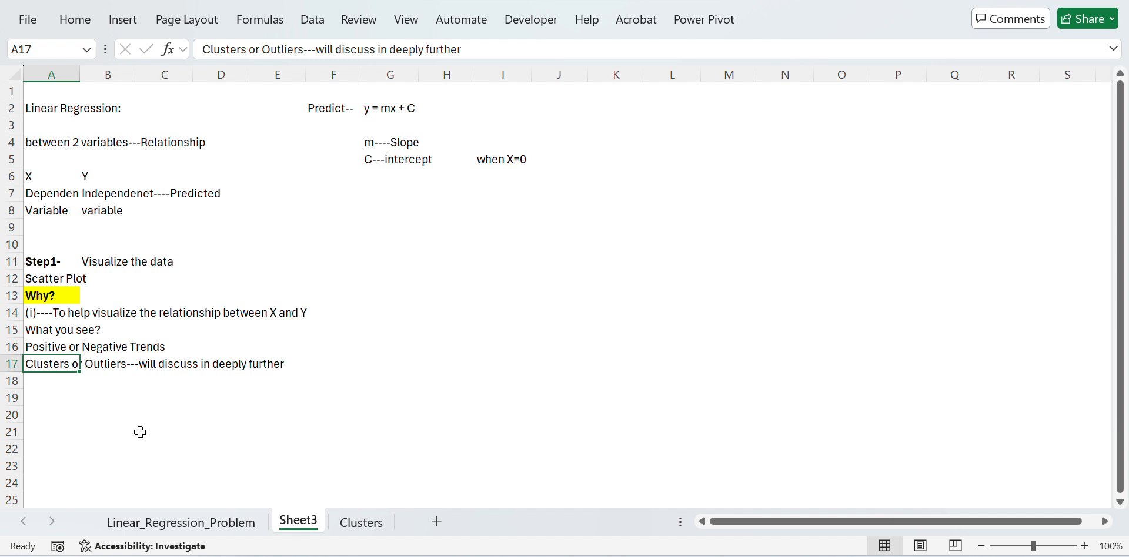
Examine the X and Y feature columns and their scatter plot on Linear_Regression_Problem alongside the regression equation on Sheet3
{"action": "key", "text": "ctrl+Page_Up"}
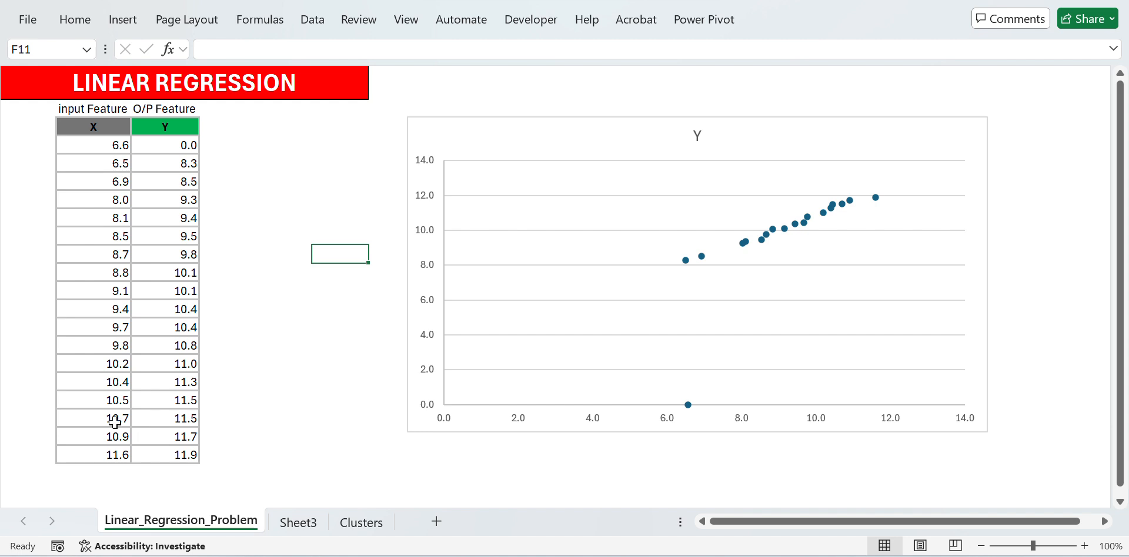
{"action": "left_click", "coordinate": [108, 132]}
{"action": "key", "text": "shift+Right"}
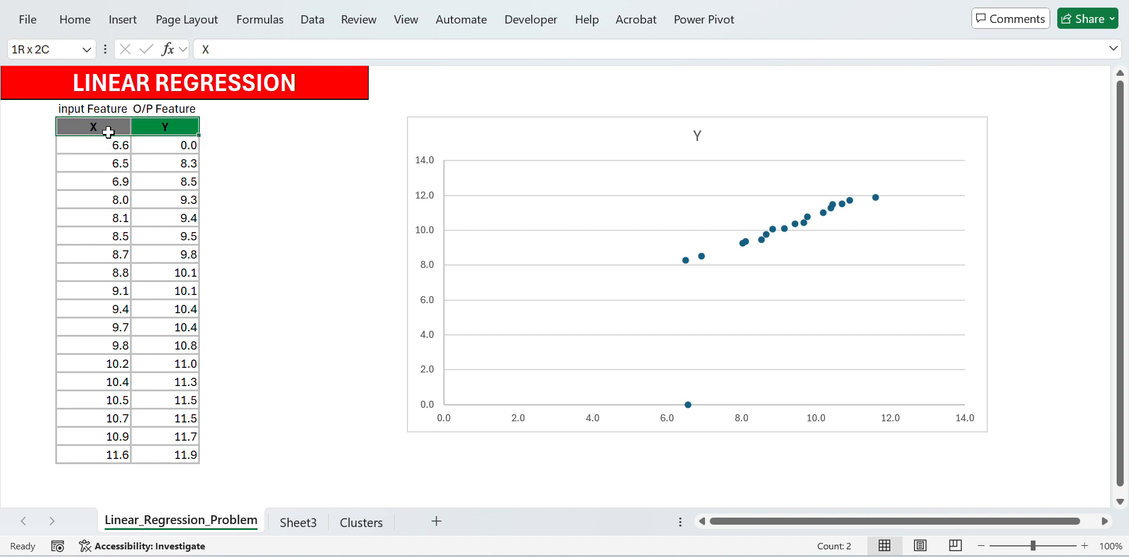
{"action": "key", "text": "Up"}
{"action": "key", "text": "Right"}
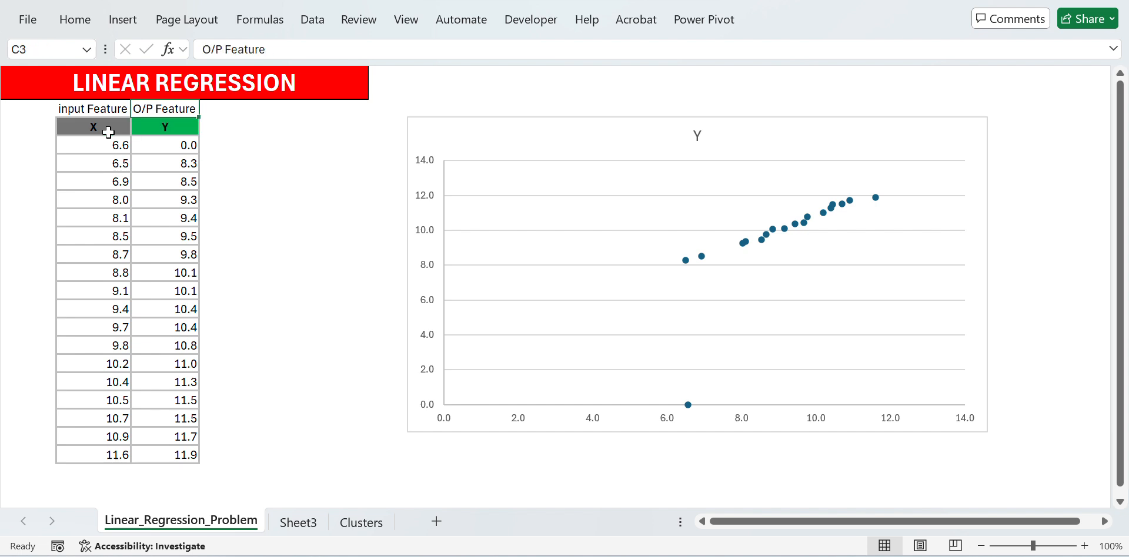
{"action": "key", "text": "Down"}
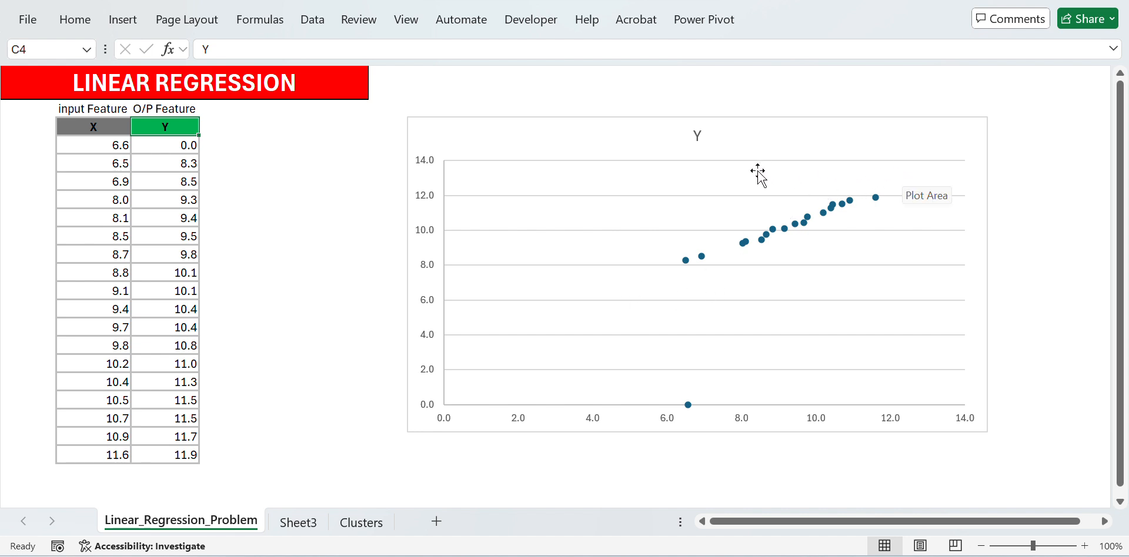
{"action": "left_click", "coordinate": [642, 138]}
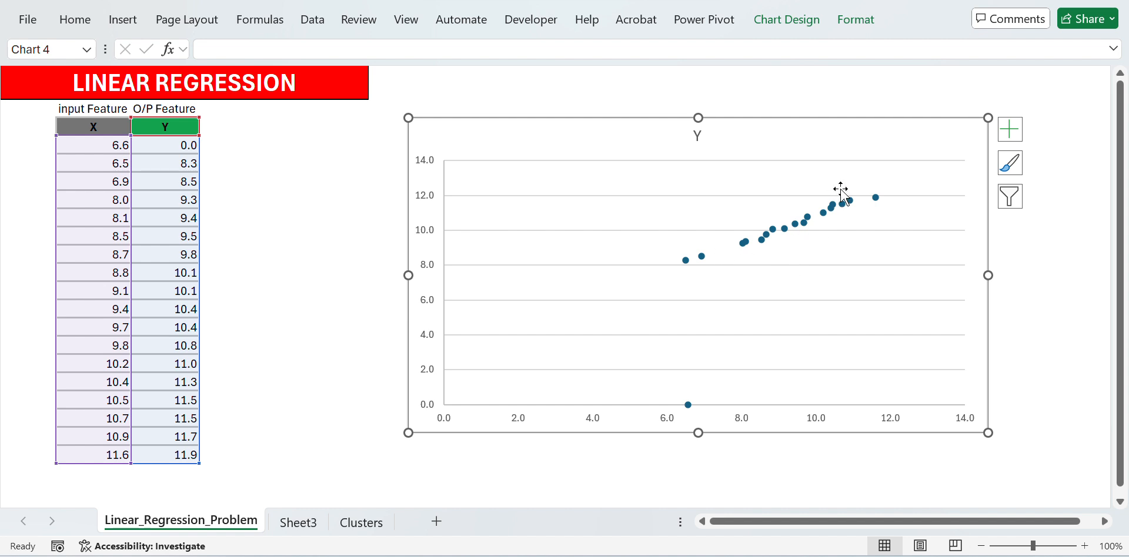
{"action": "mouse_move", "coordinate": [828, 210]}
{"action": "key", "text": "Escape"}
{"action": "left_click", "coordinate": [300, 522]}
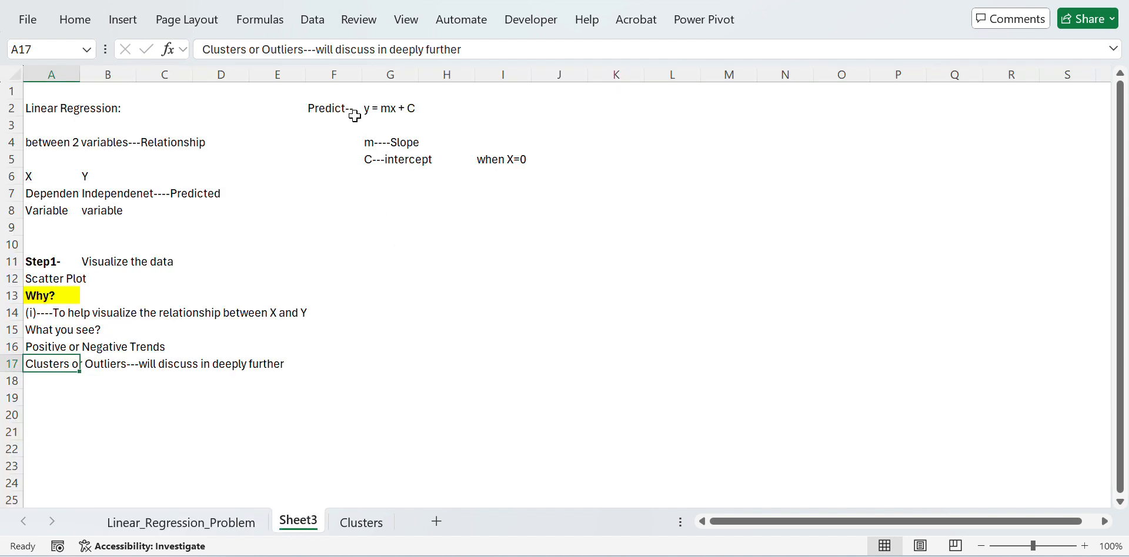
{"action": "left_click", "coordinate": [205, 523]}
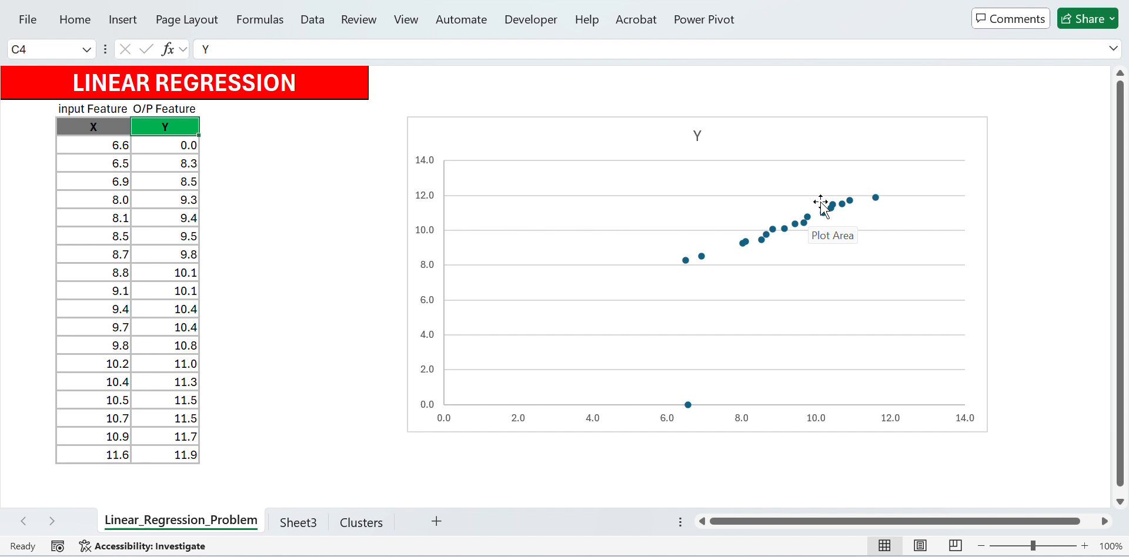
{"action": "mouse_move", "coordinate": [824, 211]}
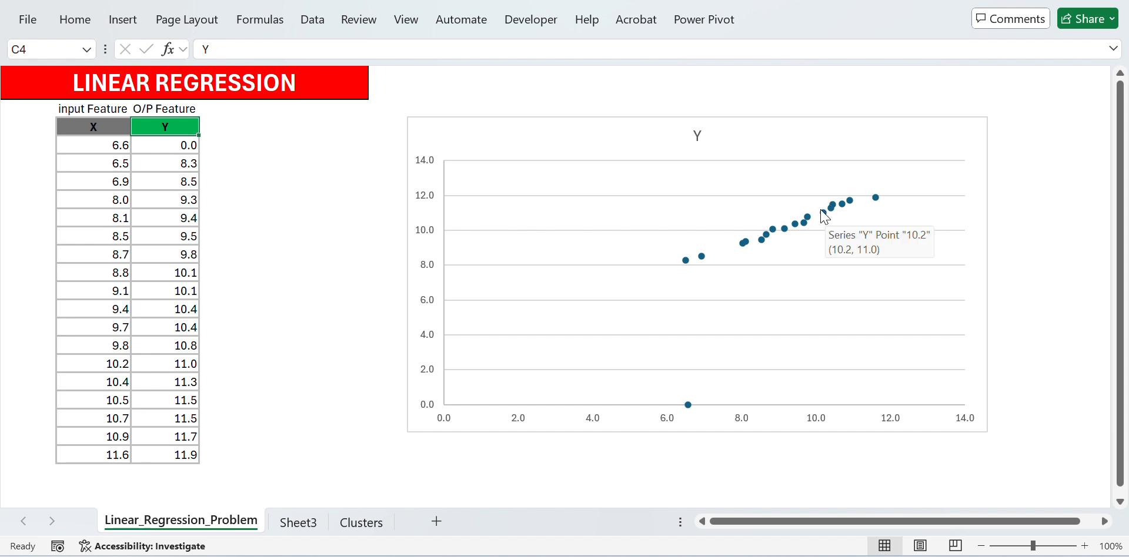
{"action": "left_click", "coordinate": [774, 233]}
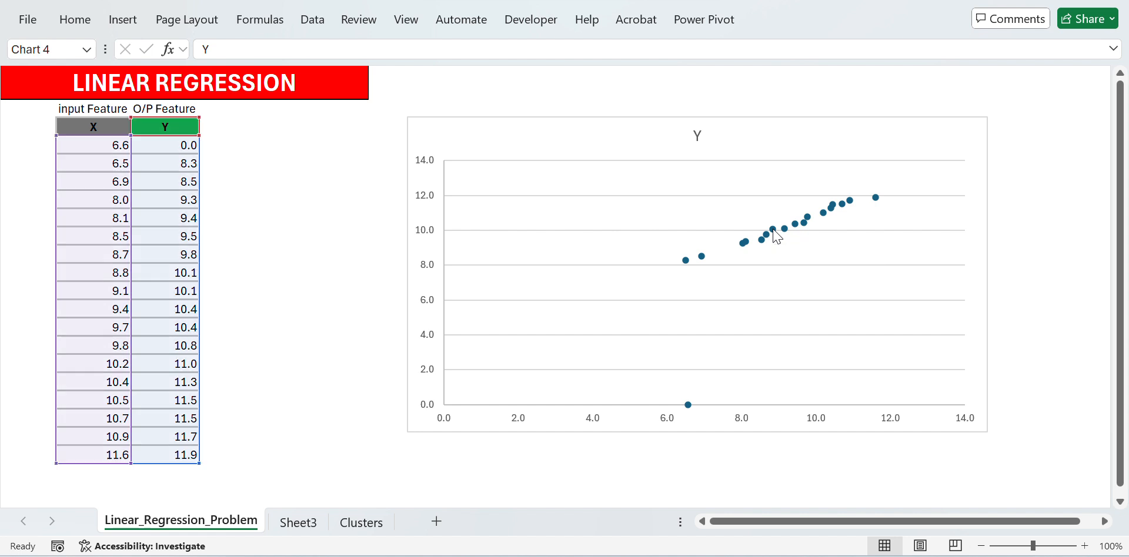
{"action": "left_click", "coordinate": [885, 209]}
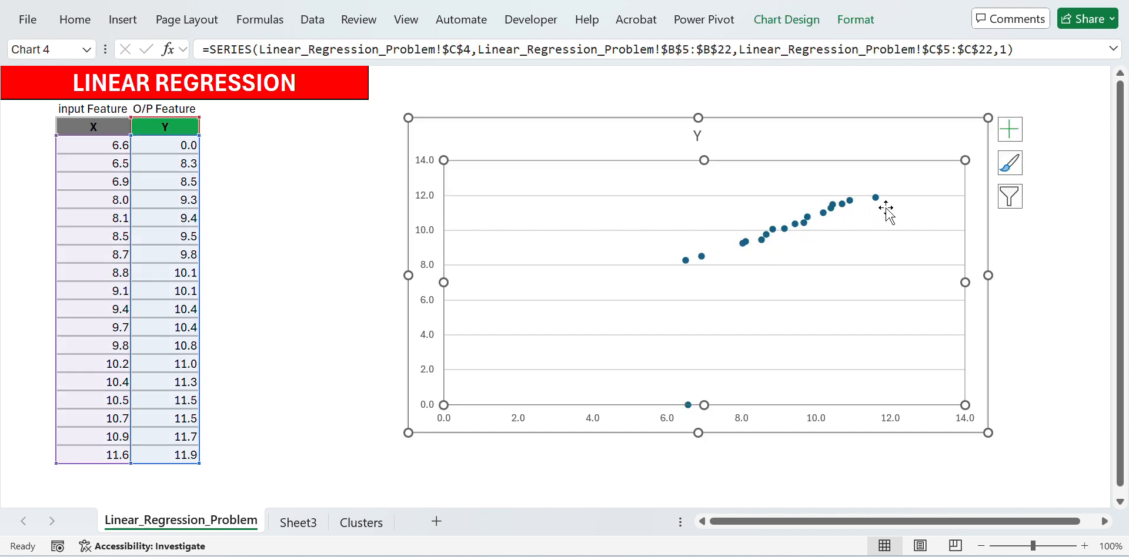
{"action": "right_click", "coordinate": [853, 213]}
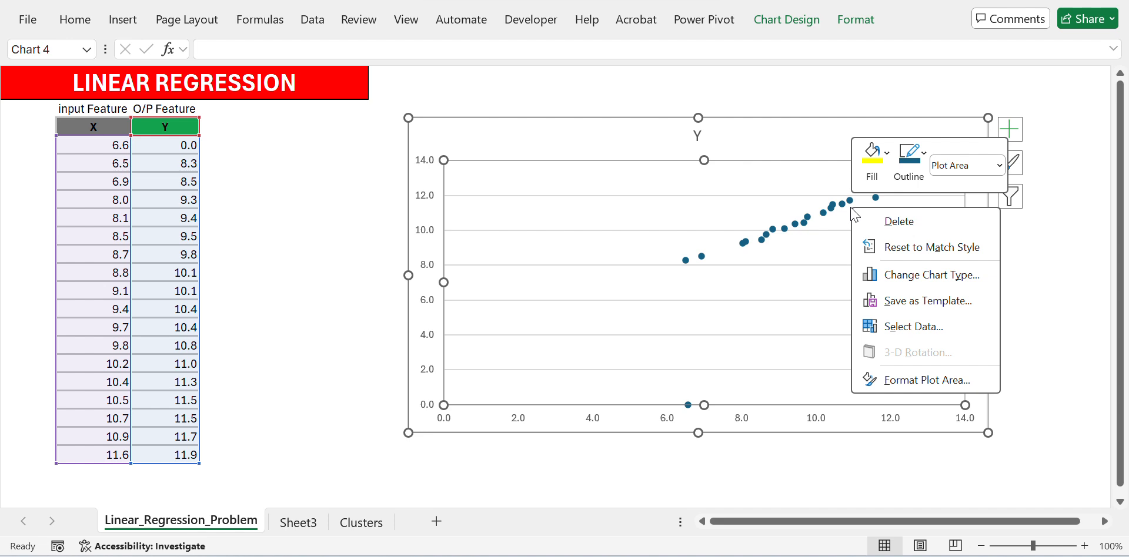
{"action": "right_click", "coordinate": [835, 215]}
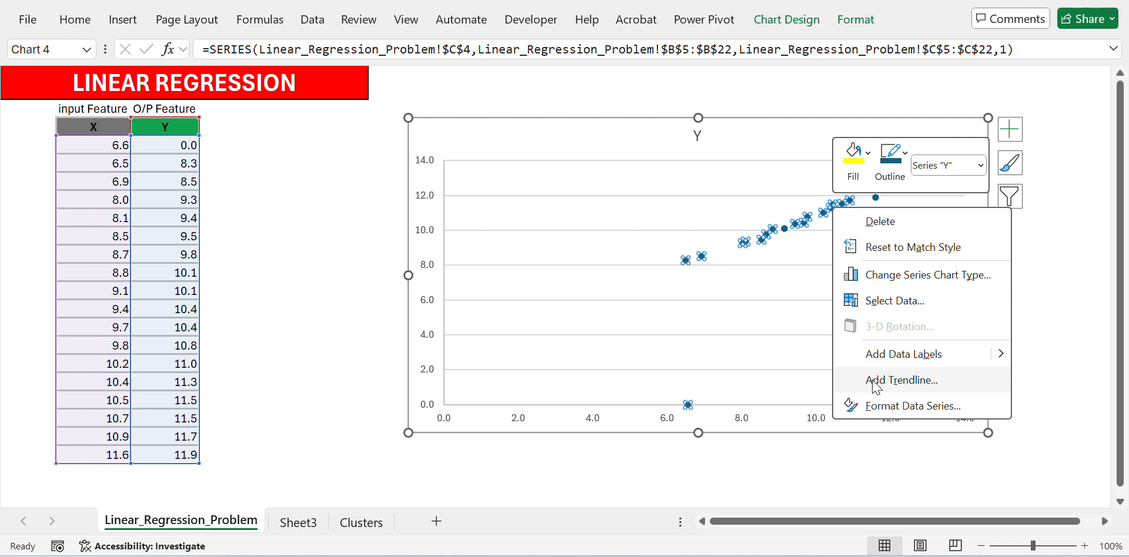
{"action": "left_click", "coordinate": [845, 247]}
{"action": "left_click", "coordinate": [842, 253]}
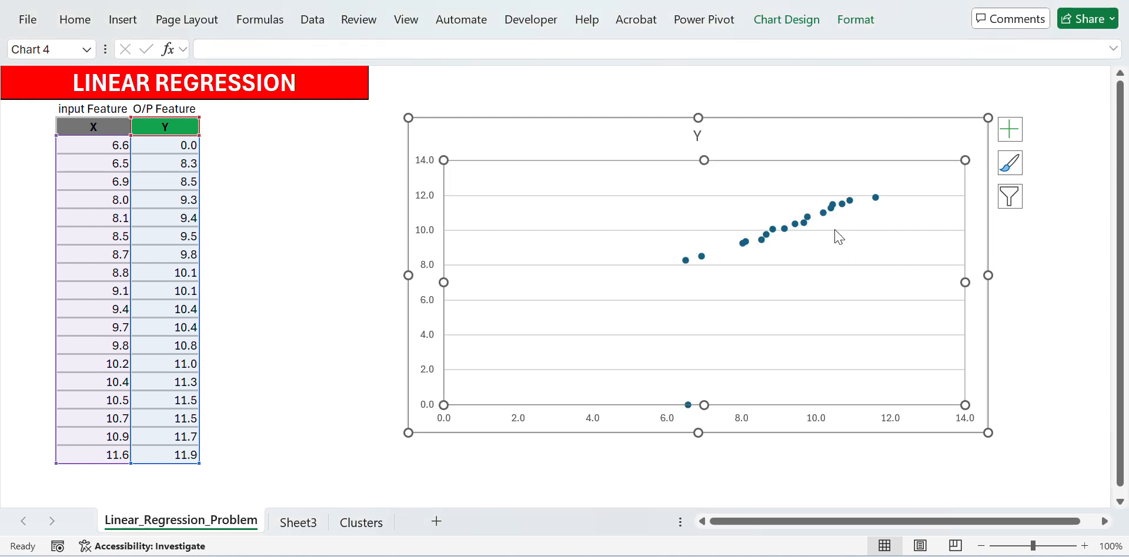
{"action": "left_click", "coordinate": [779, 87]}
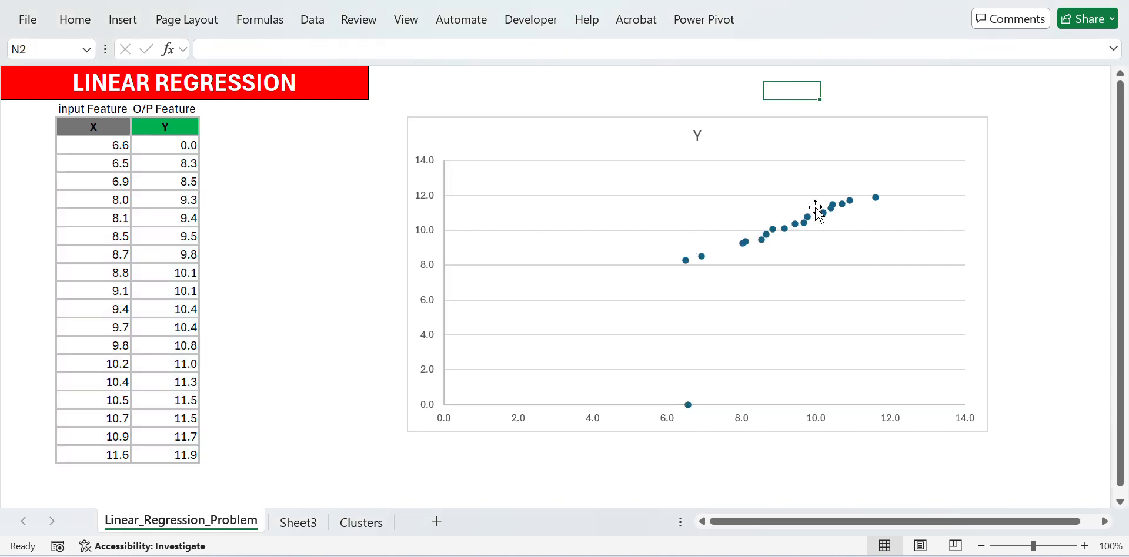
Add a linear trendline to the Y series of the scatter plot on Linear_Regression_Problem
{"action": "mouse_move", "coordinate": [824, 213]}
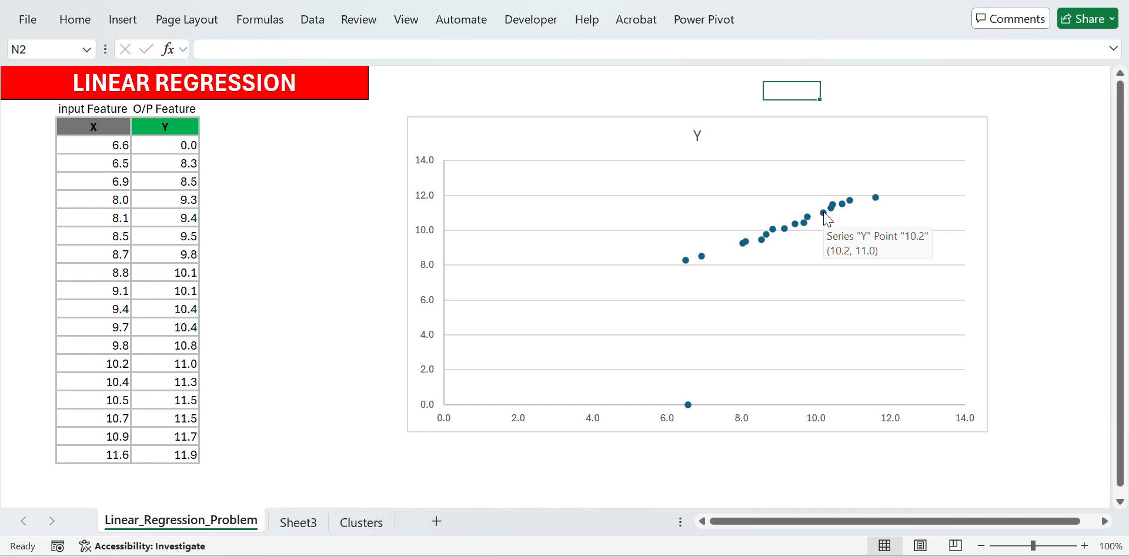
{"action": "right_click", "coordinate": [825, 214]}
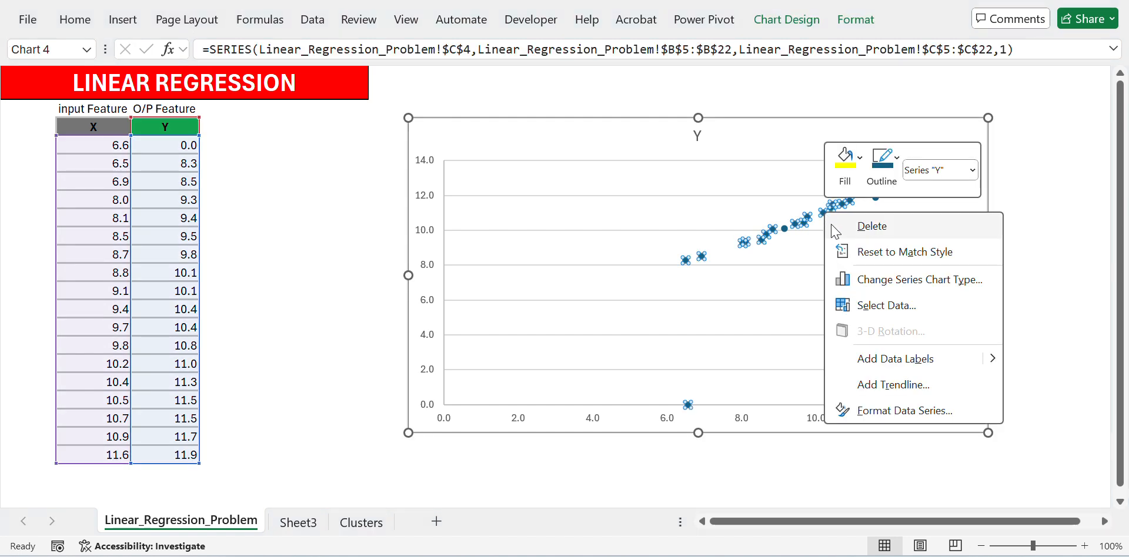
{"action": "left_click", "coordinate": [880, 388]}
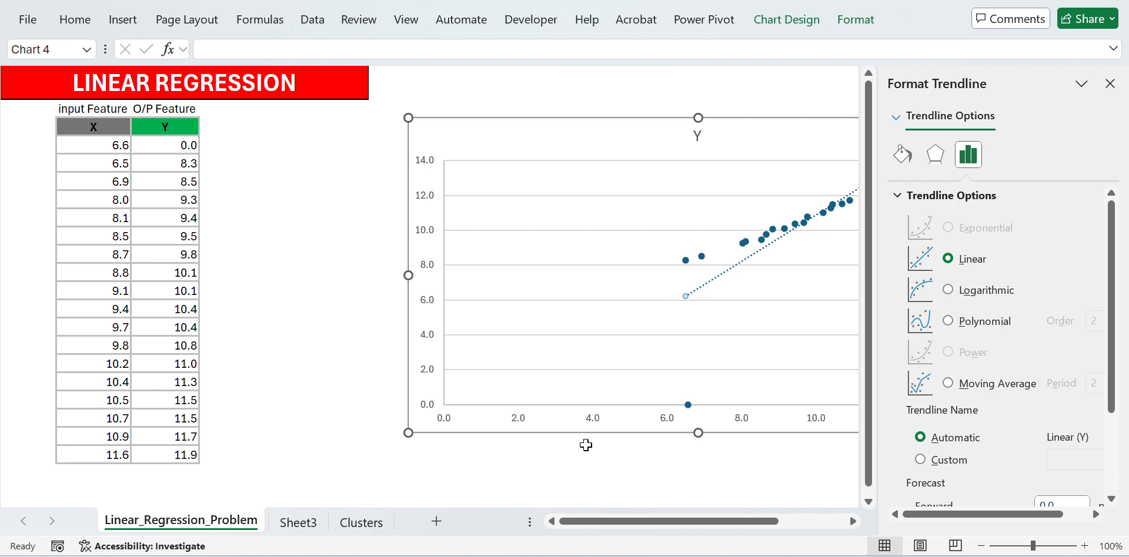
{"action": "scroll", "coordinate": [586, 445], "scroll_direction": "right", "scroll_amount": 3}
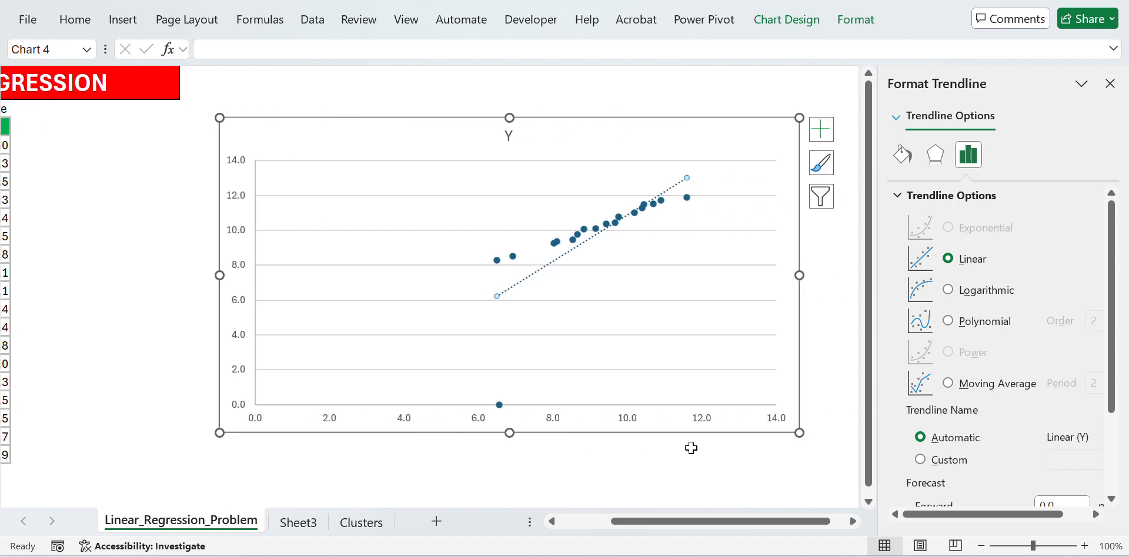
{"action": "scroll", "coordinate": [690, 448], "scroll_direction": "right", "scroll_amount": 1}
{"action": "scroll", "coordinate": [691, 448], "scroll_direction": "left", "scroll_amount": 2}
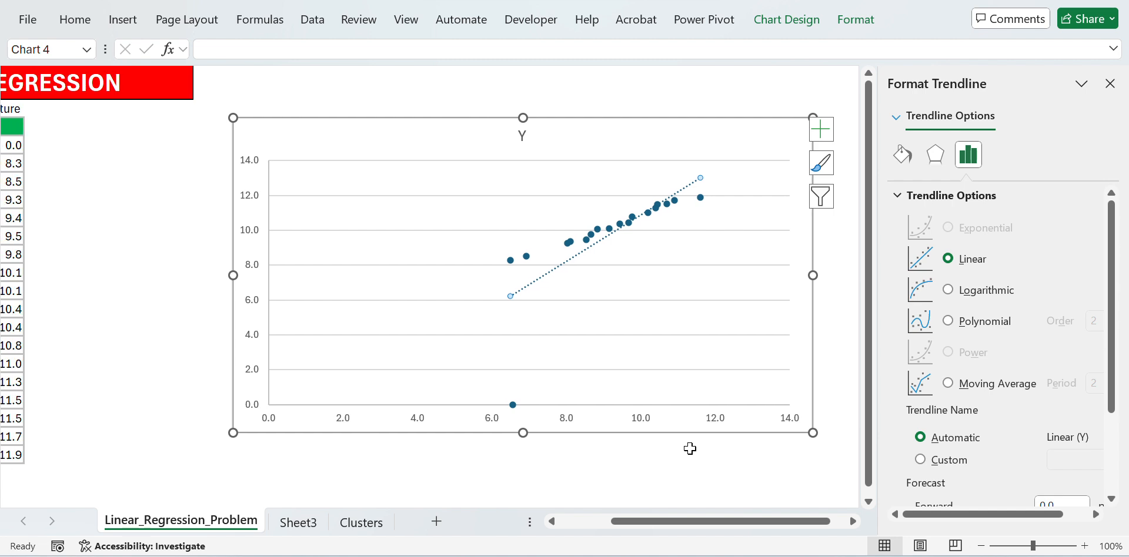
{"action": "scroll", "coordinate": [690, 449], "scroll_direction": "left", "scroll_amount": 2}
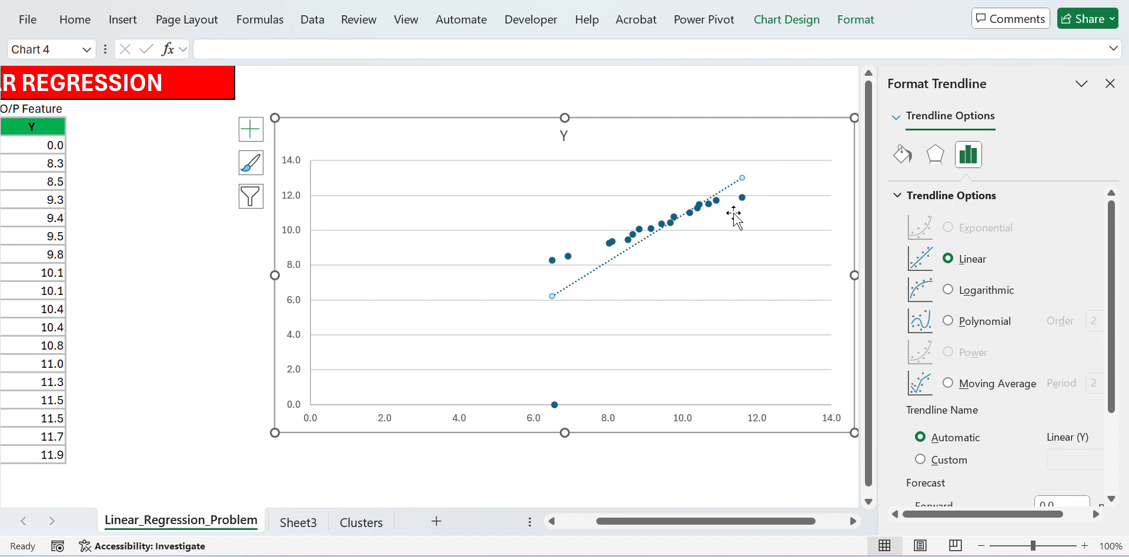
Make the equation "y = mx + C" in cell G2 of Sheet3 bold
{"action": "left_click", "coordinate": [292, 528]}
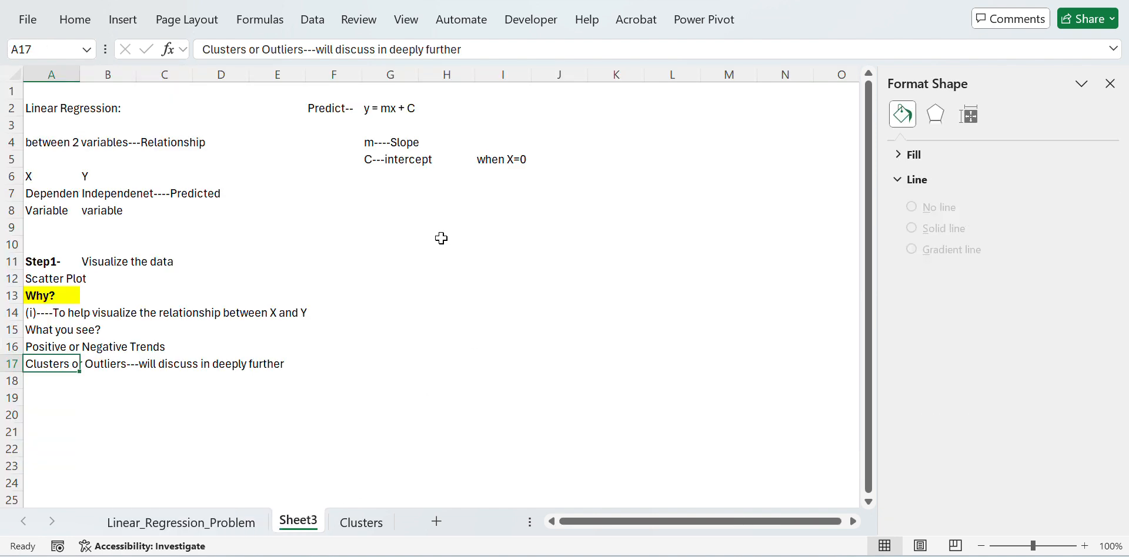
{"action": "left_click", "coordinate": [376, 107]}
{"action": "key", "text": "shift+Right"}
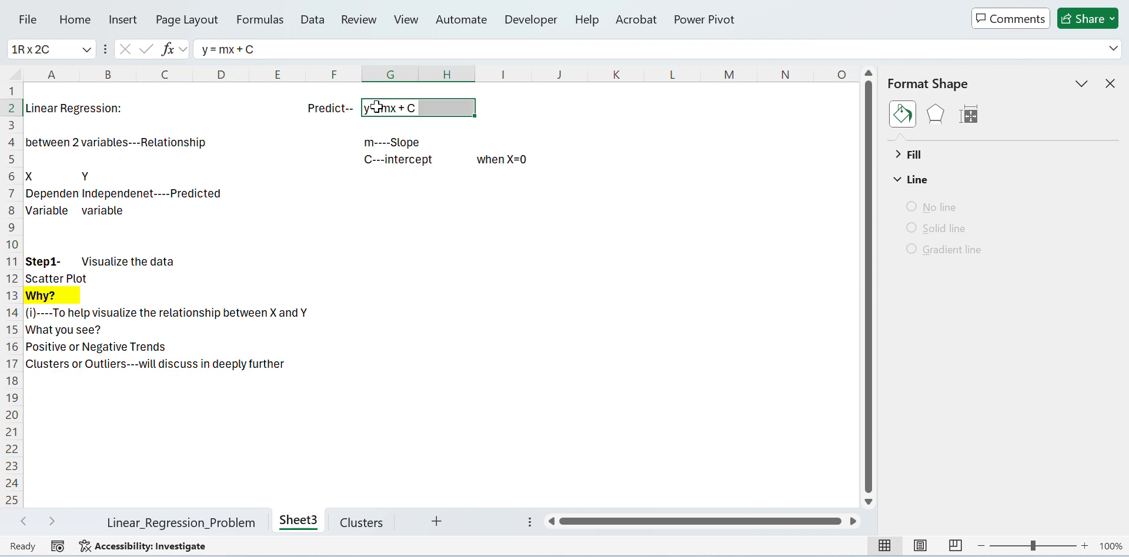
{"action": "key", "text": "Left"}
{"action": "key", "text": "Right"}
{"action": "key", "text": "ctrl+b"}
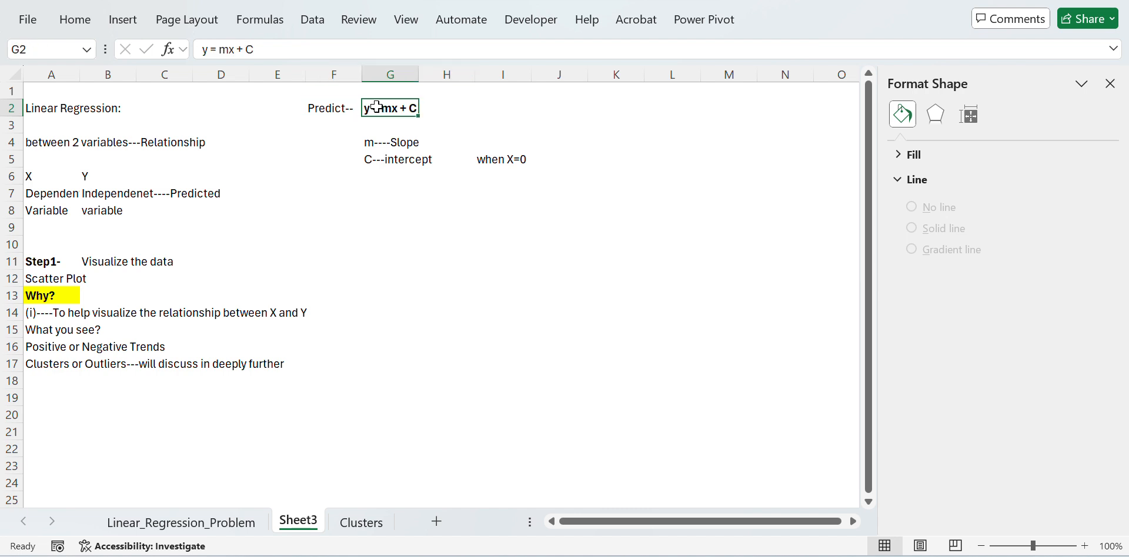
Review the slope and intercept notes below the equation on Sheet3
{"action": "key", "text": "Down"}
{"action": "key", "text": "Up"}
{"action": "key", "text": "Down"}
{"action": "key", "text": "Down"}
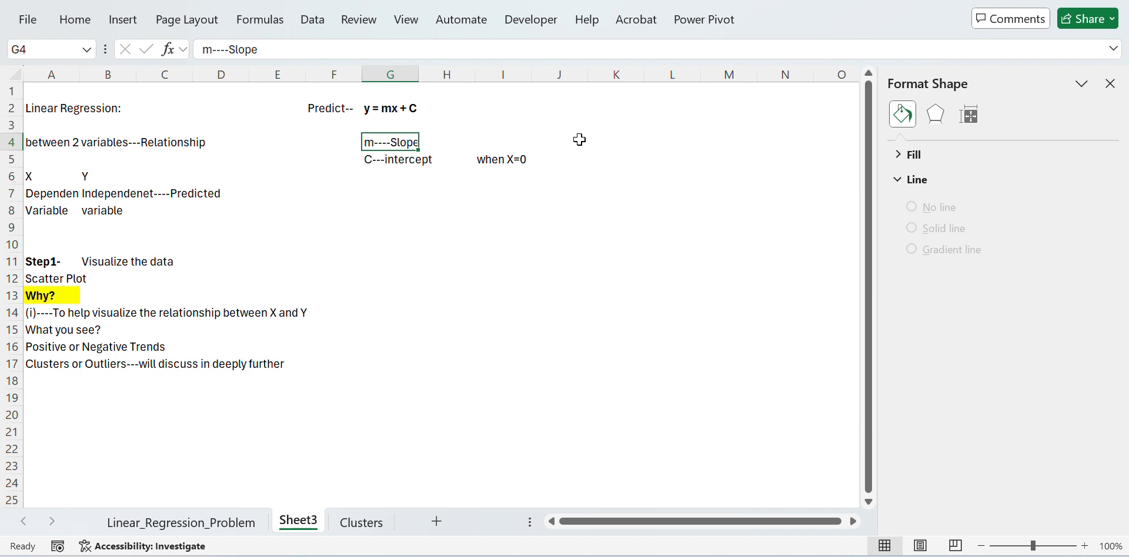
{"action": "key", "text": "Down"}
{"action": "key", "text": "Up"}
{"action": "key", "text": "Home"}
Display the linear trendline's equation and R-squared value on the scatter plot of Linear_Regression_Problem
{"action": "key", "text": "ctrl+Page_Up"}
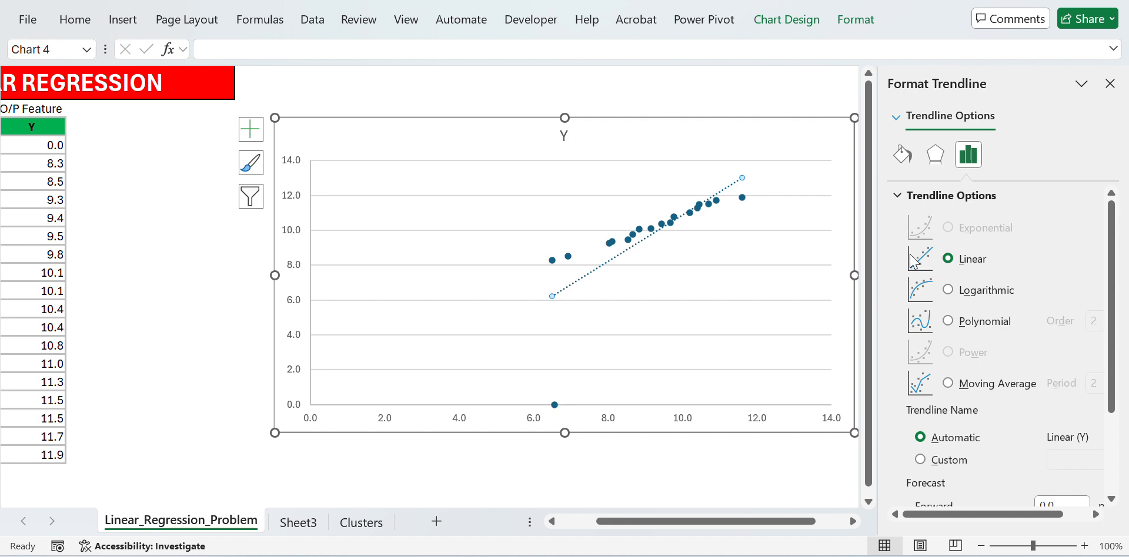
{"action": "scroll", "coordinate": [773, 288], "scroll_direction": "right", "scroll_amount": 1}
{"action": "scroll", "coordinate": [774, 288], "scroll_direction": "right", "scroll_amount": 2}
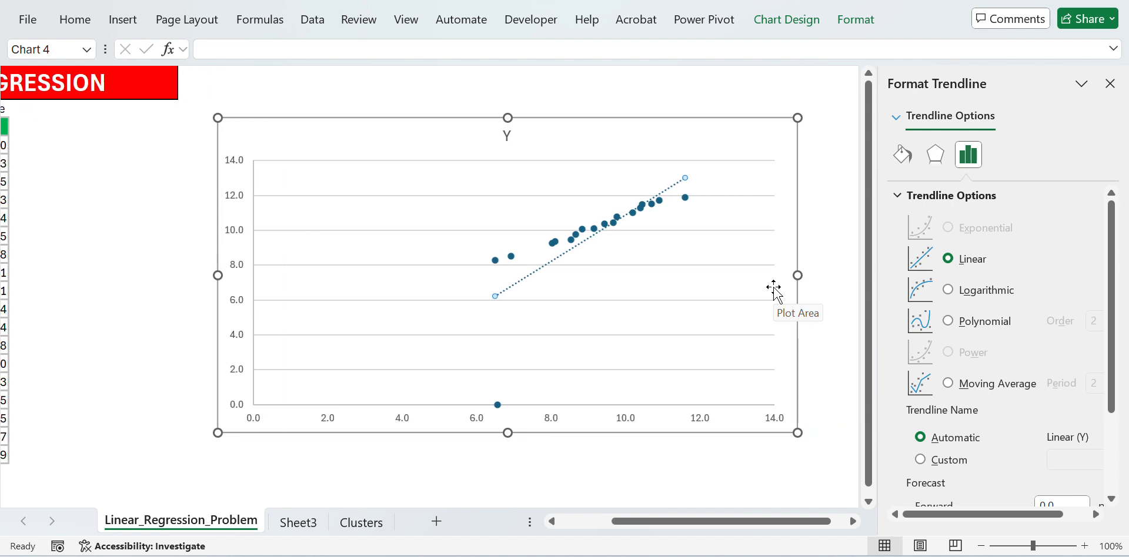
{"action": "scroll", "coordinate": [951, 468], "scroll_direction": "down", "scroll_amount": 1}
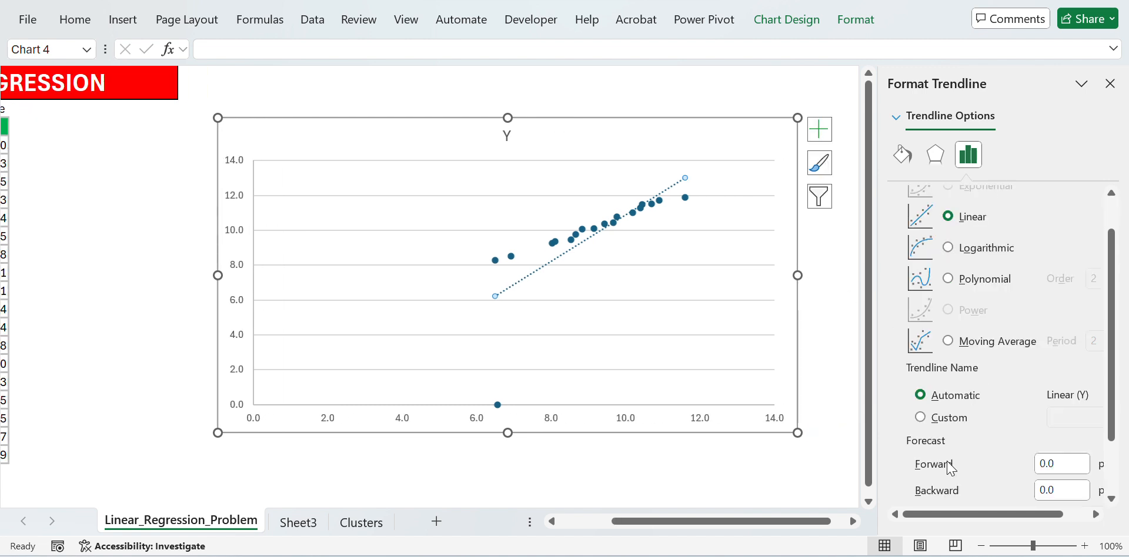
{"action": "scroll", "coordinate": [951, 468], "scroll_direction": "down", "scroll_amount": 1}
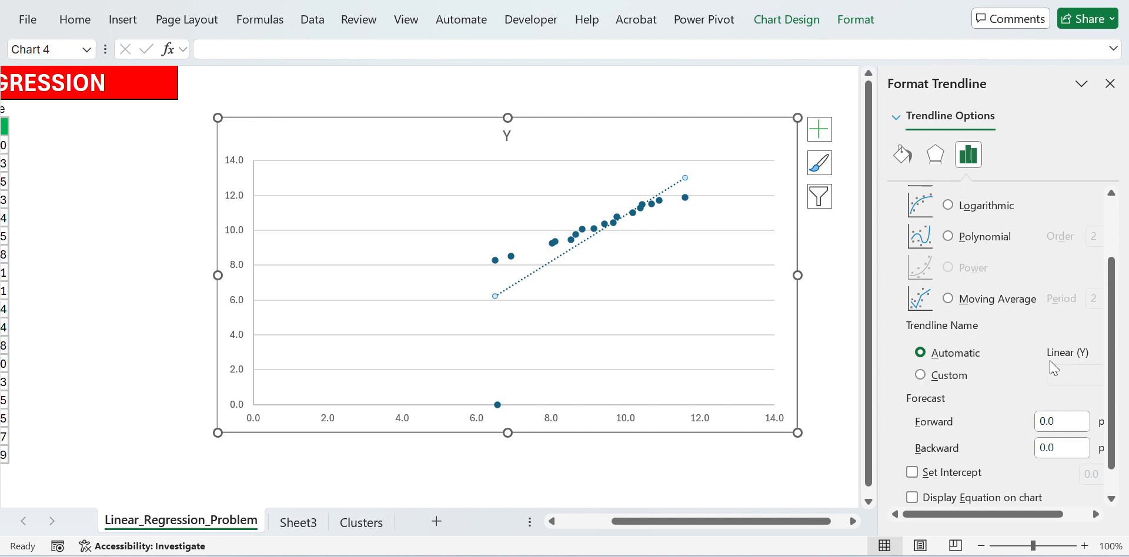
{"action": "scroll", "coordinate": [934, 387], "scroll_direction": "down", "scroll_amount": 1}
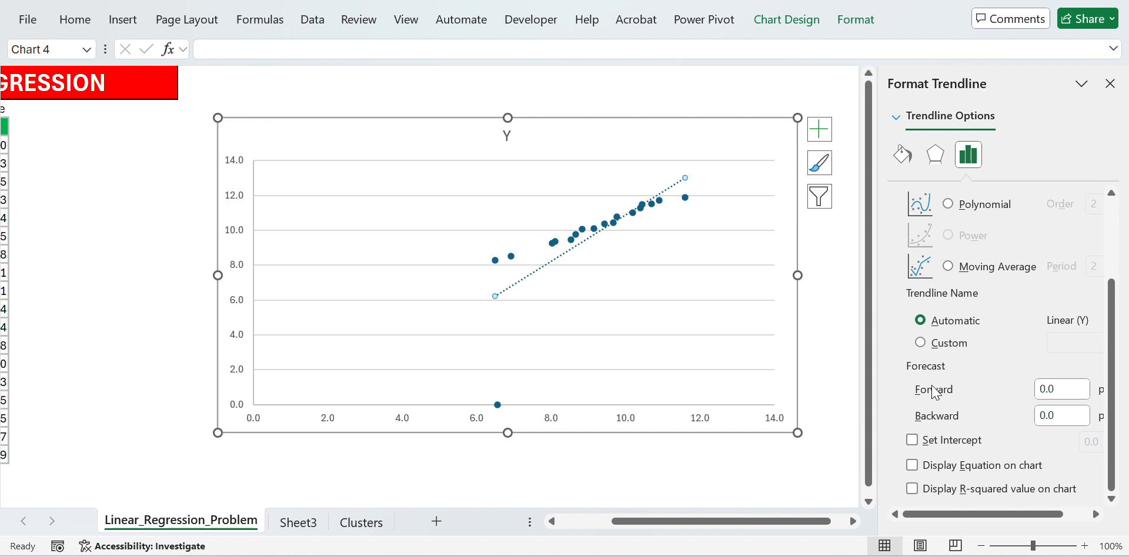
{"action": "left_click", "coordinate": [912, 465]}
{"action": "left_click", "coordinate": [912, 490]}
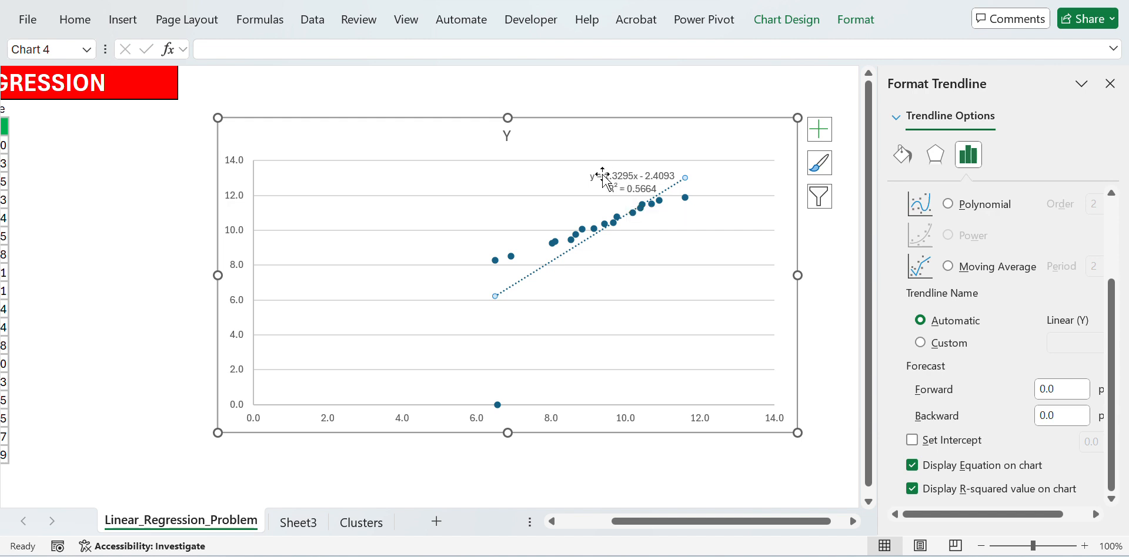
Fill the trendline equation label with yellow and move it below the trendline in the scatter plot
{"action": "left_click", "coordinate": [650, 185]}
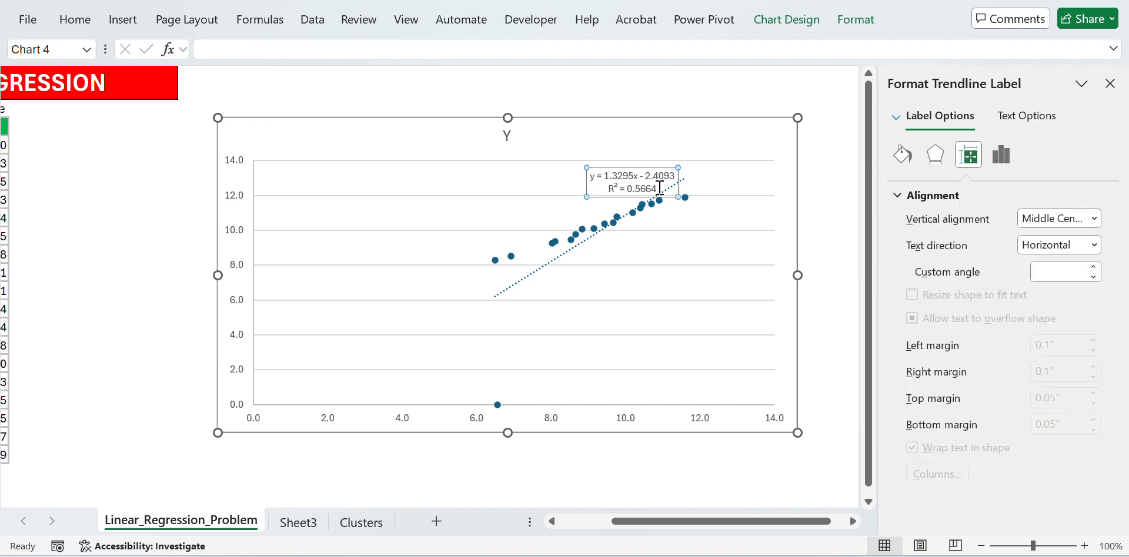
{"action": "left_click_drag", "start_coordinate": [659, 188], "coordinate": [594, 180]}
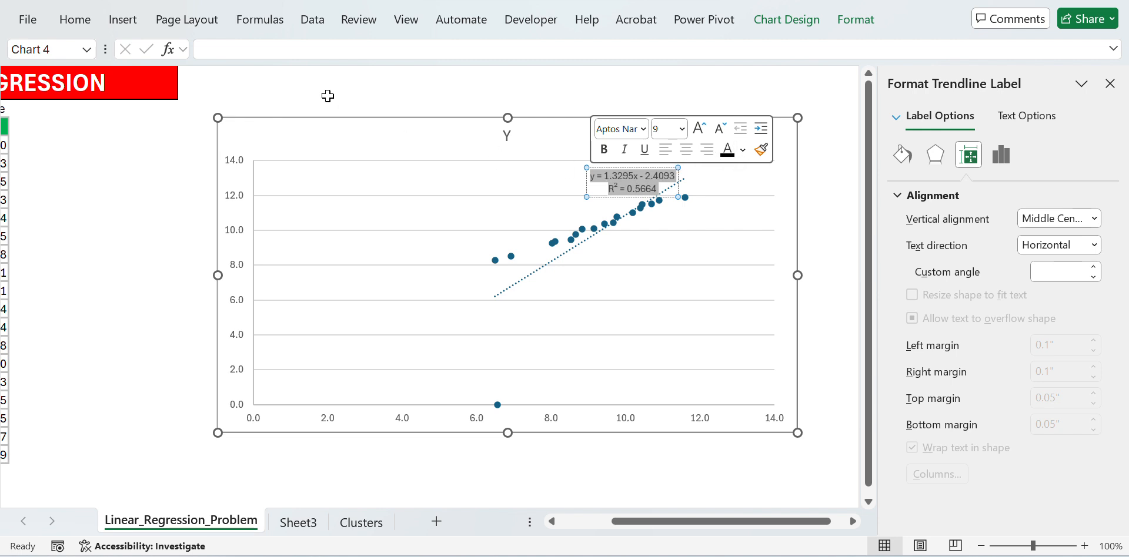
{"action": "left_click", "coordinate": [270, 1]}
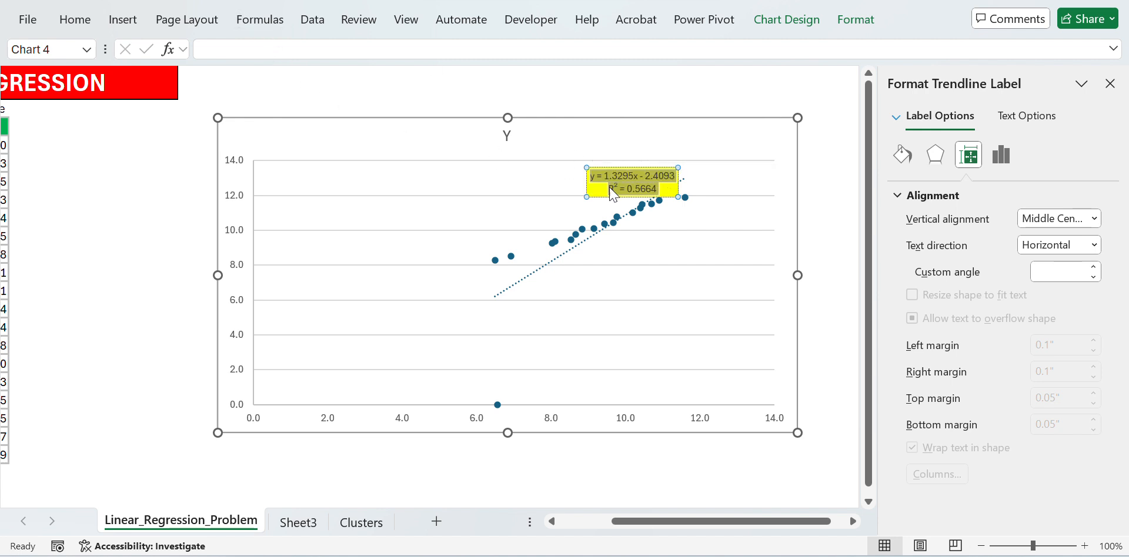
{"action": "left_click", "coordinate": [682, 225]}
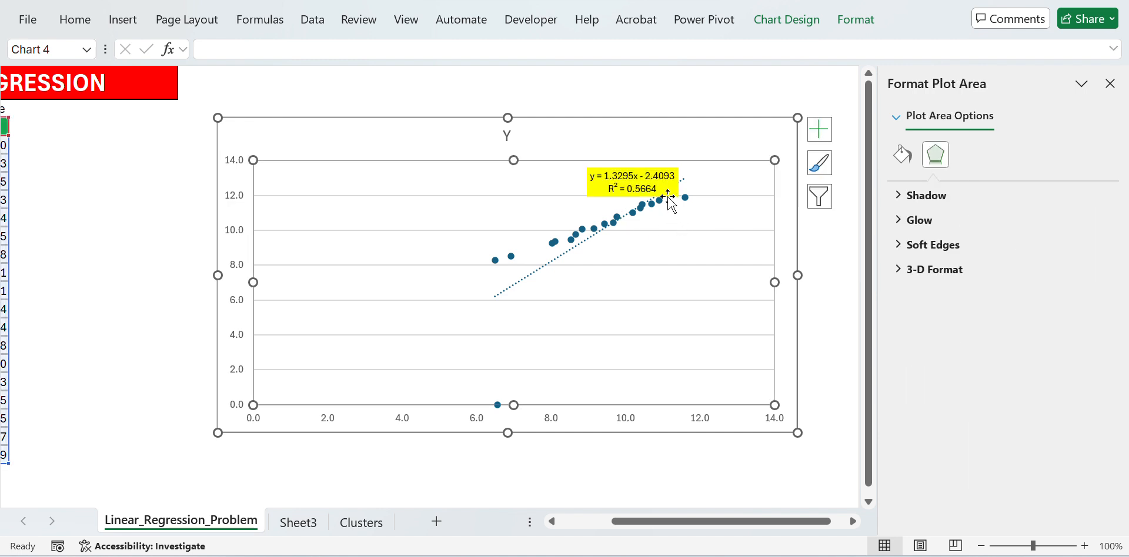
{"action": "left_click_drag", "start_coordinate": [667, 195], "coordinate": [613, 305]}
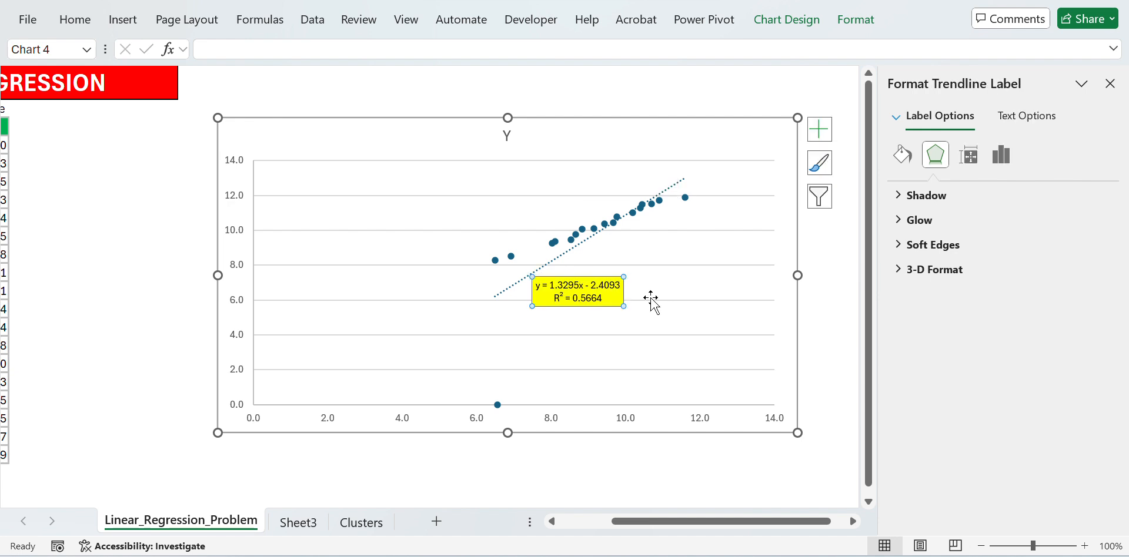
{"action": "left_click", "coordinate": [1109, 83]}
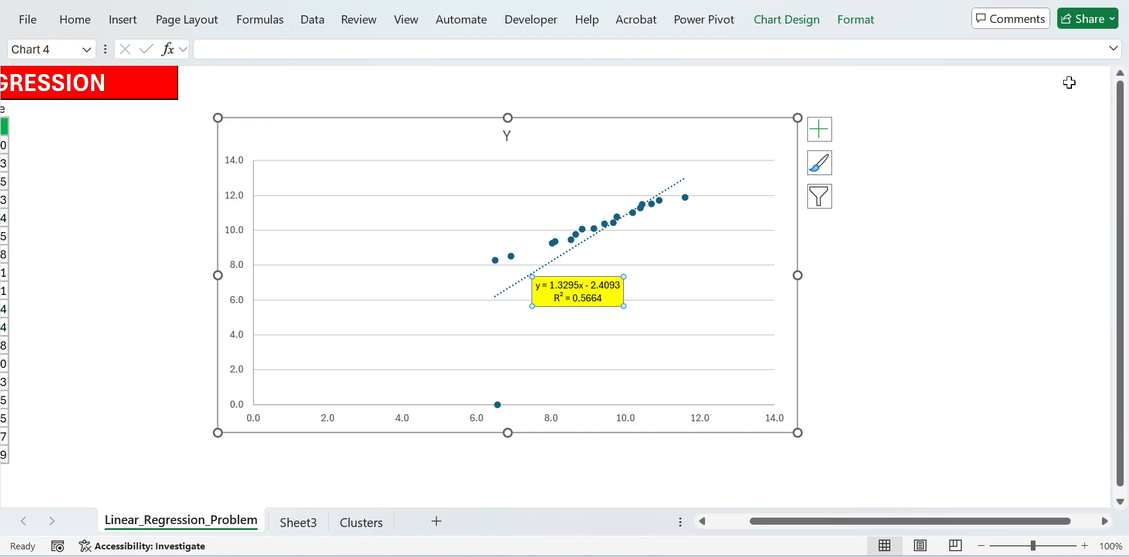
Add data labels to the points of the scatter plot
{"action": "left_click", "coordinate": [818, 128]}
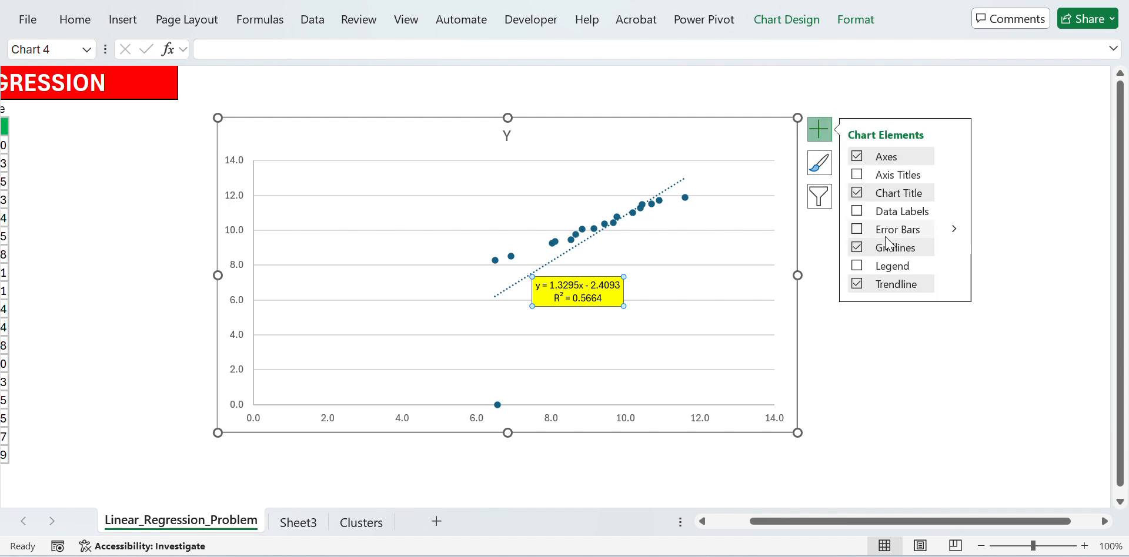
{"action": "left_click", "coordinate": [857, 212]}
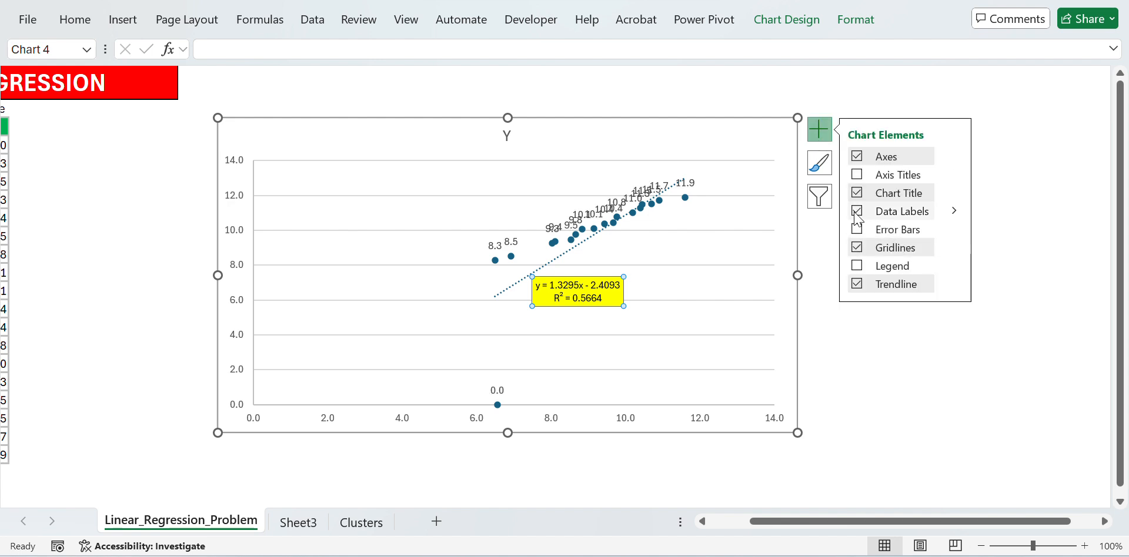
Enlarge the scatter plot by extending its right edge and raising its upper right corner
{"action": "left_click", "coordinate": [808, 277]}
{"action": "left_click_drag", "start_coordinate": [809, 276], "coordinate": [905, 274]}
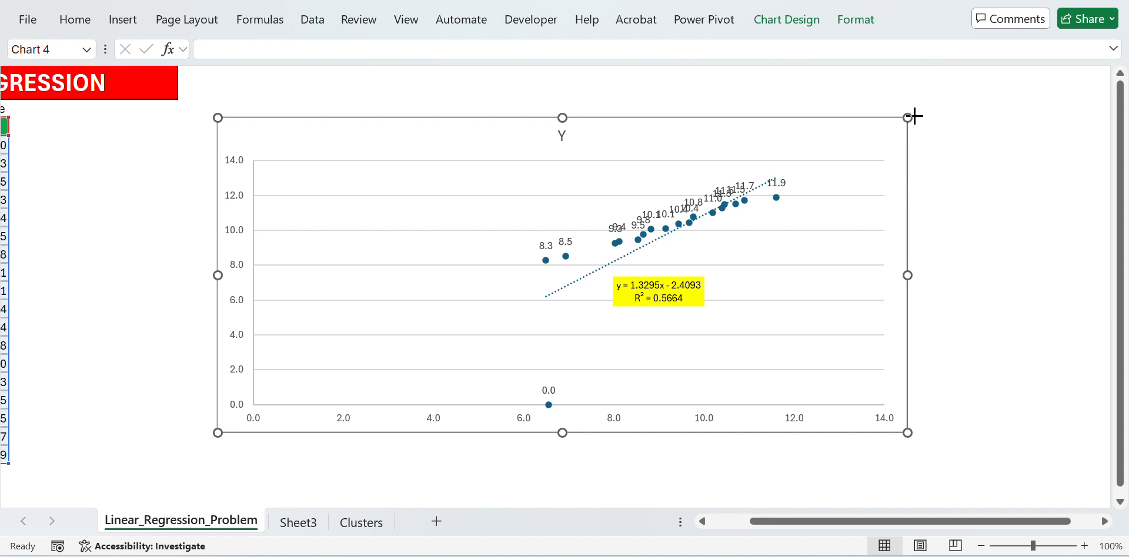
{"action": "left_click_drag", "start_coordinate": [908, 117], "coordinate": [934, 95]}
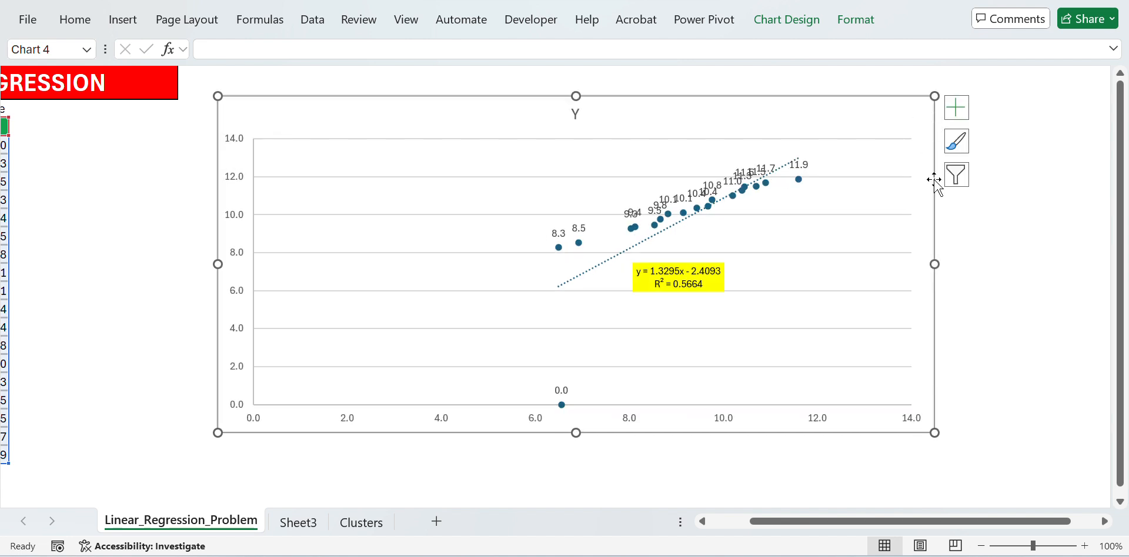
Try the Left, Below and Center positions for the data labels and remove the labels from the chart
{"action": "left_click", "coordinate": [954, 109]}
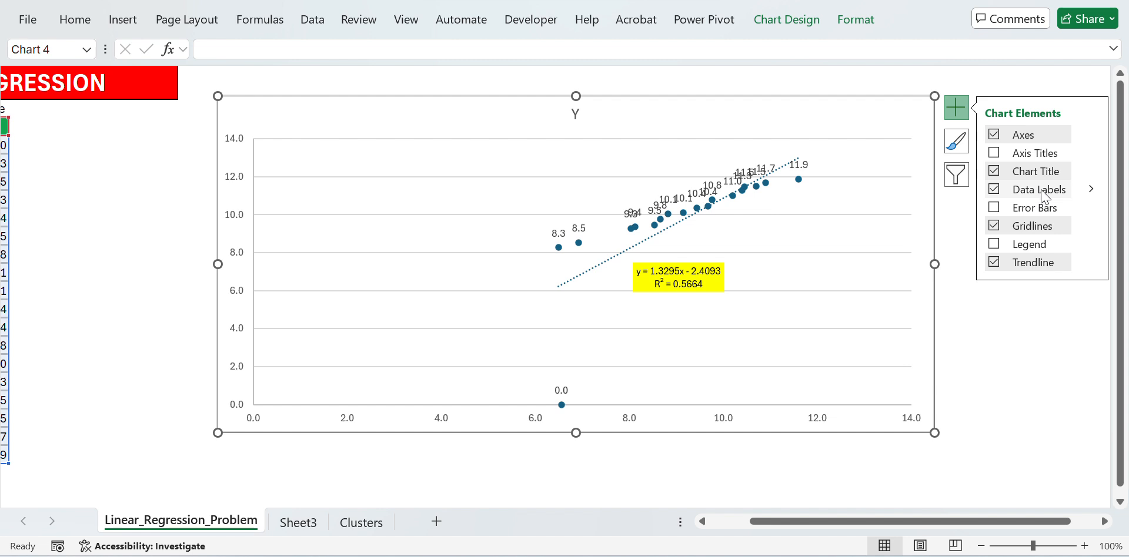
{"action": "left_click", "coordinate": [1089, 192]}
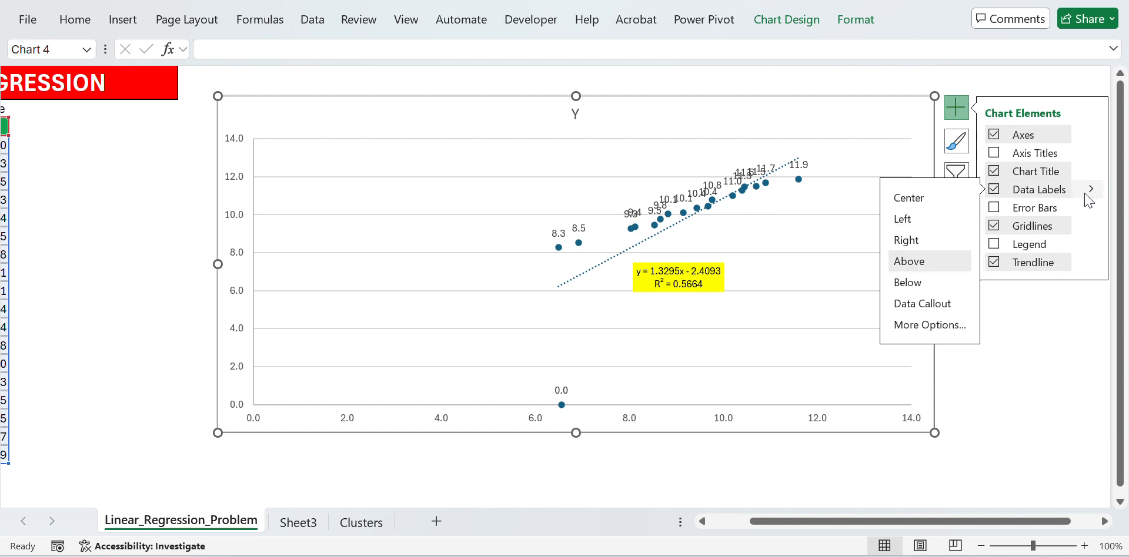
{"action": "left_click", "coordinate": [934, 225]}
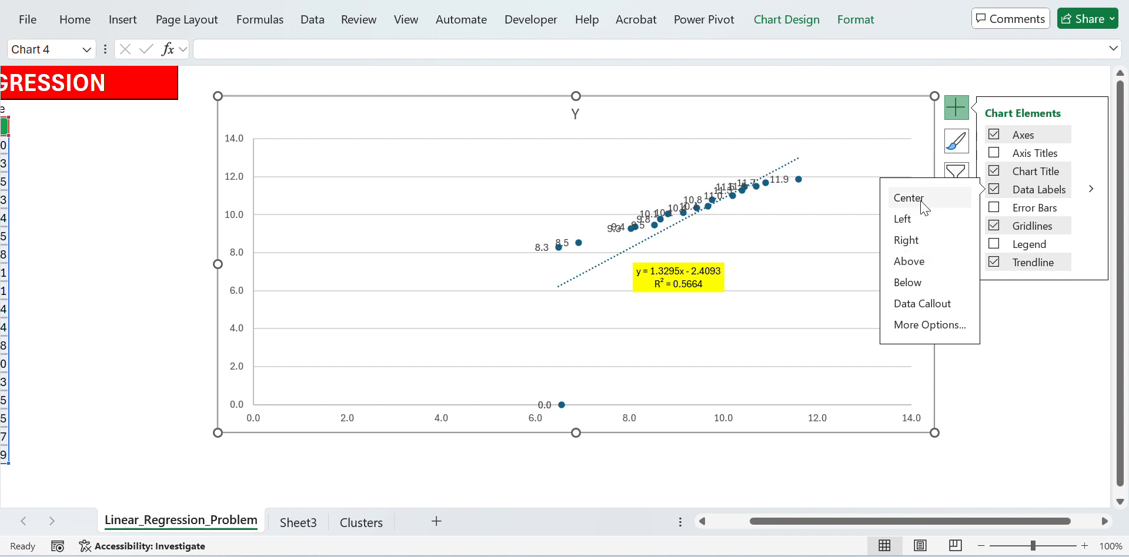
{"action": "left_click", "coordinate": [918, 281]}
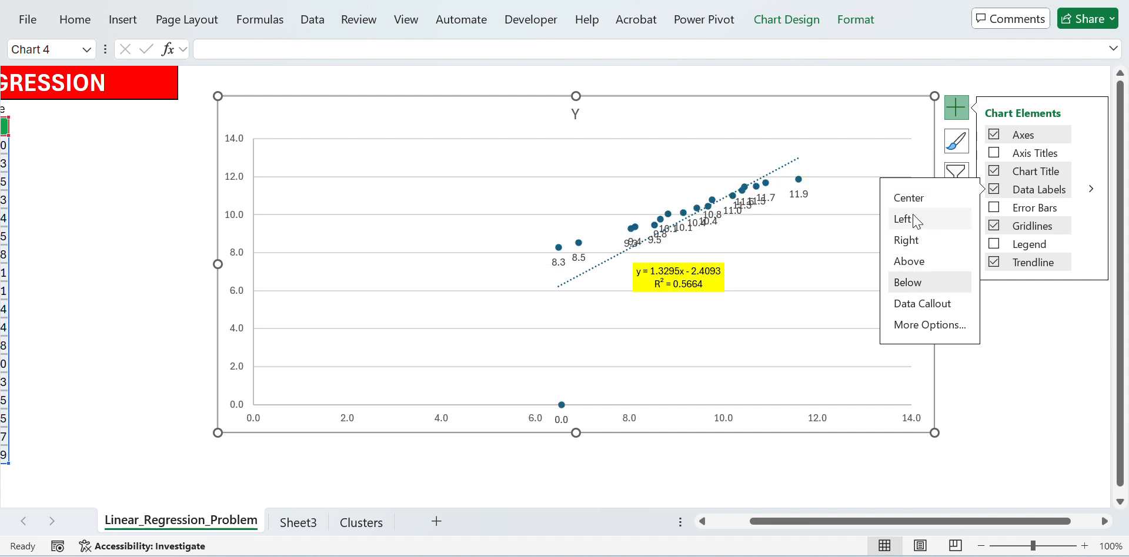
{"action": "left_click", "coordinate": [918, 199]}
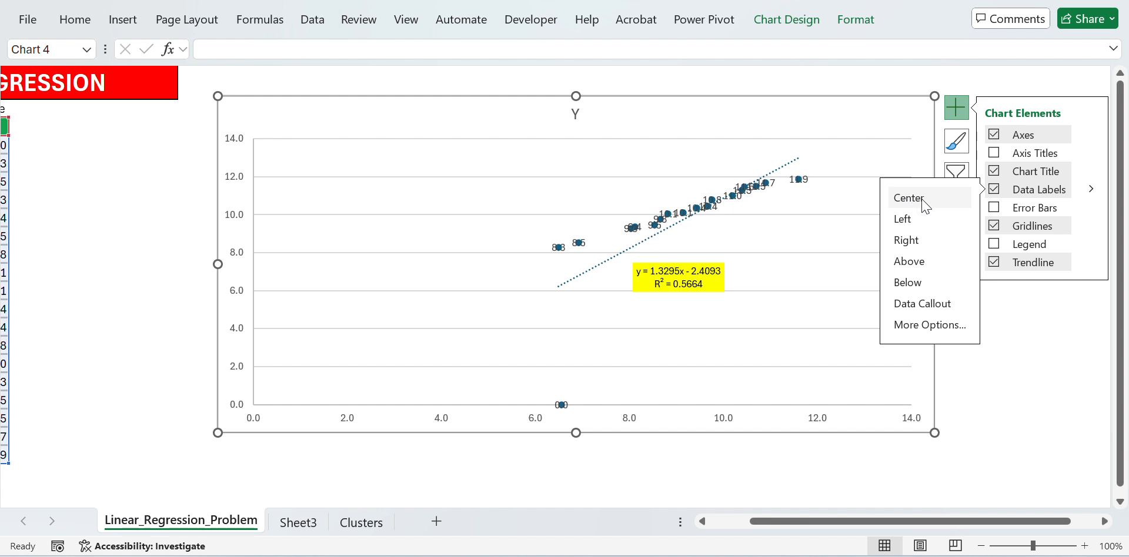
{"action": "left_click", "coordinate": [992, 191]}
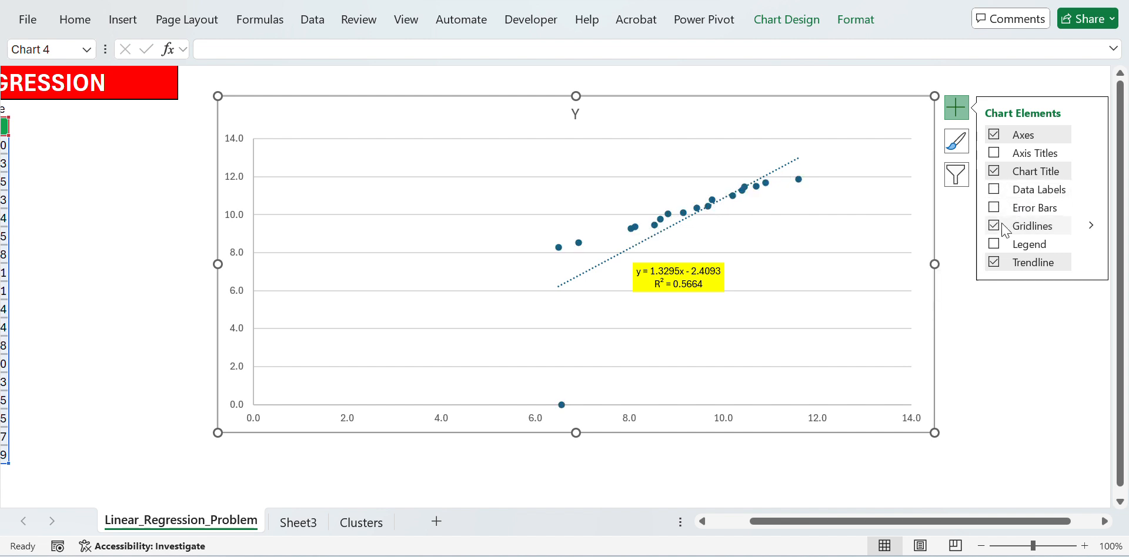
{"action": "left_click", "coordinate": [1005, 310]}
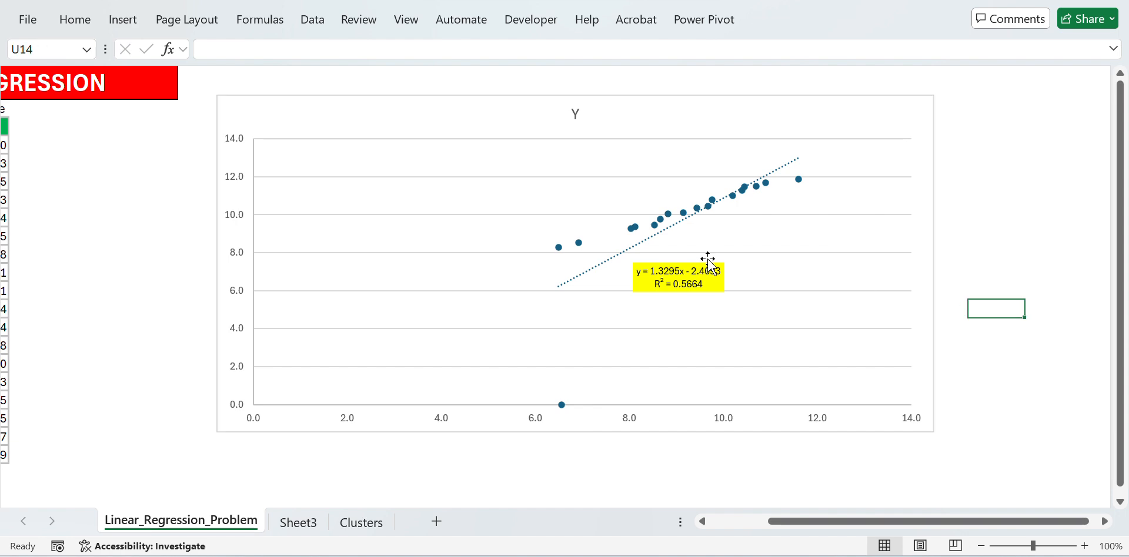
Copy the equation "y = 1.3295x - 2.4093" from the trendline label into cell G3 of Sheet3
{"action": "scroll", "coordinate": [640, 251], "scroll_direction": "left", "scroll_amount": 3}
{"action": "scroll", "coordinate": [640, 251], "scroll_direction": "down", "scroll_amount": 3}
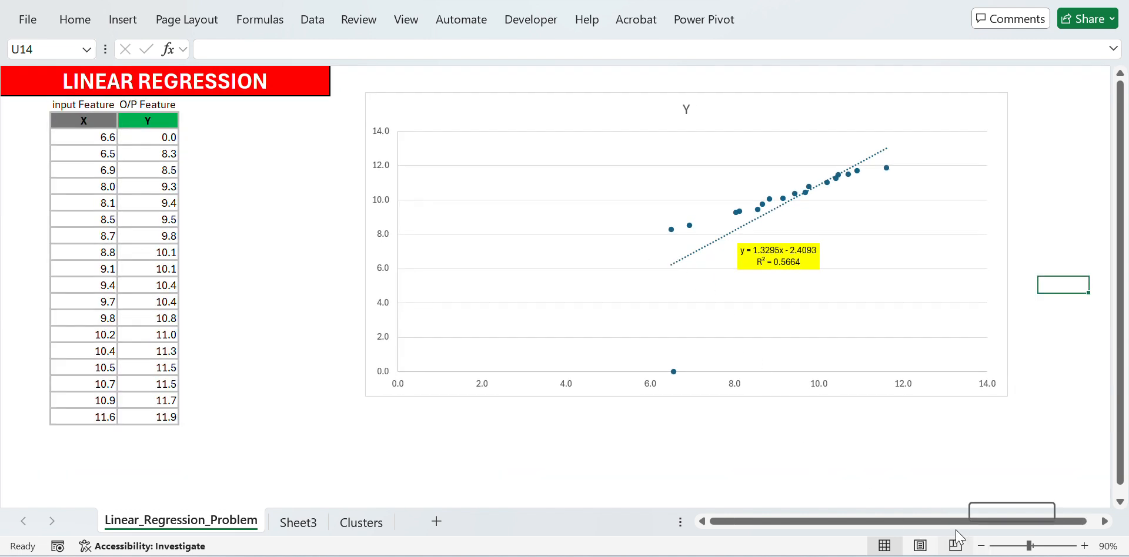
{"action": "left_click", "coordinate": [600, 97]}
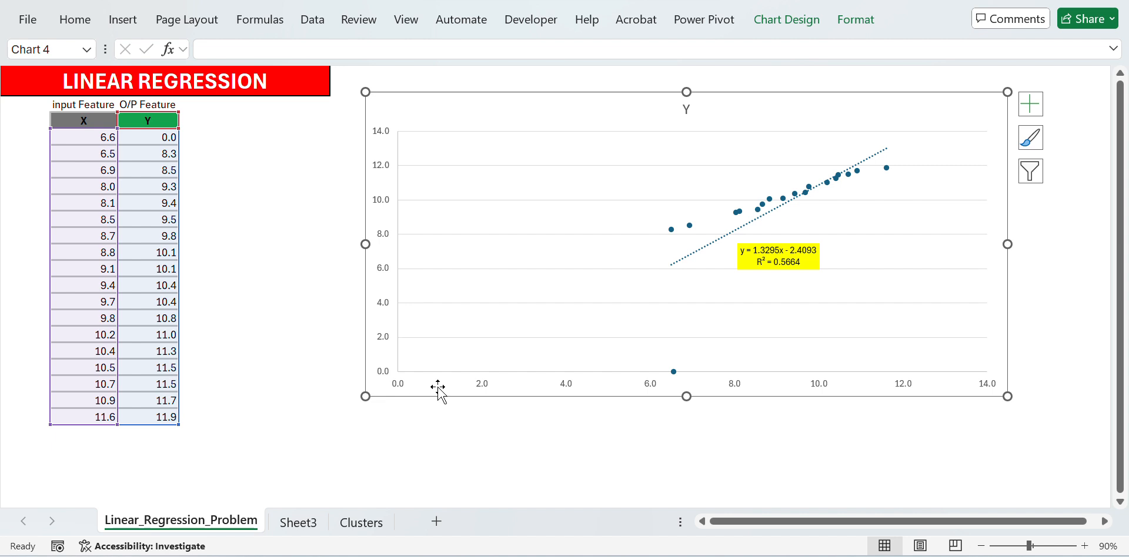
{"action": "double_click", "coordinate": [788, 256]}
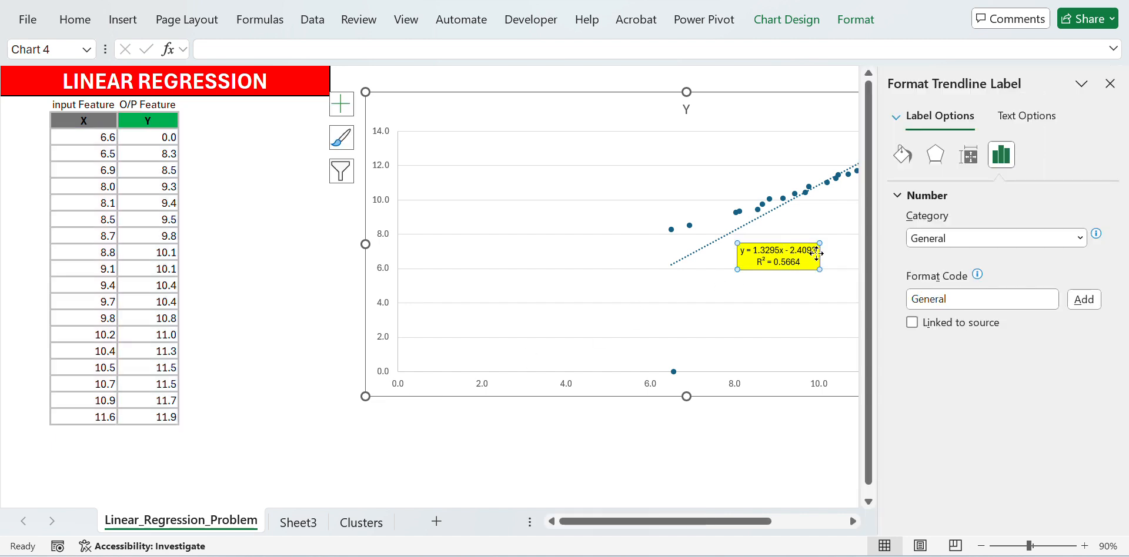
{"action": "left_click_drag", "start_coordinate": [816, 250], "coordinate": [739, 254]}
{"action": "key", "text": "ctrl+c"}
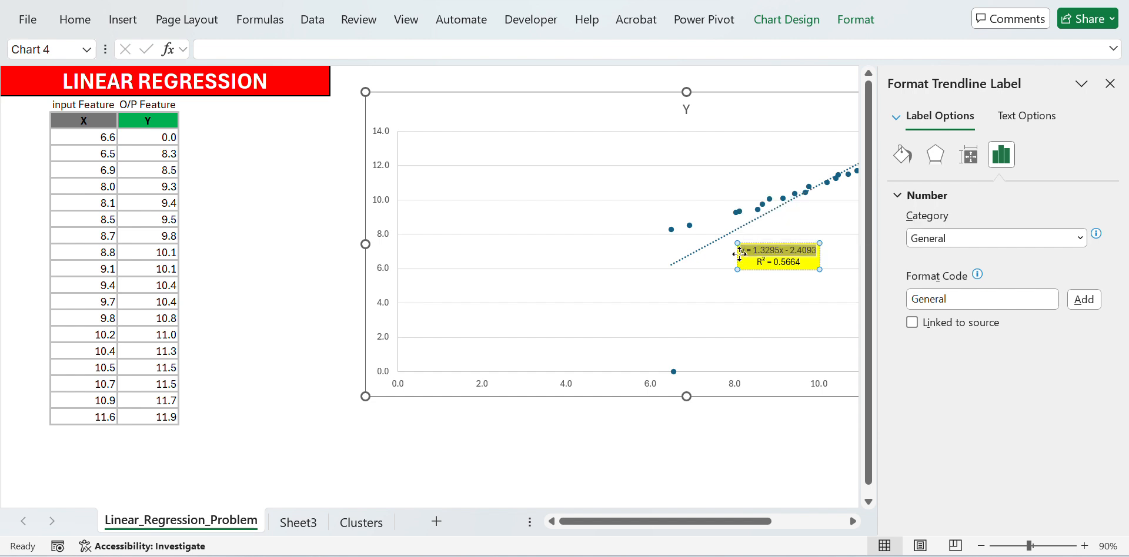
{"action": "key", "text": "Escape"}
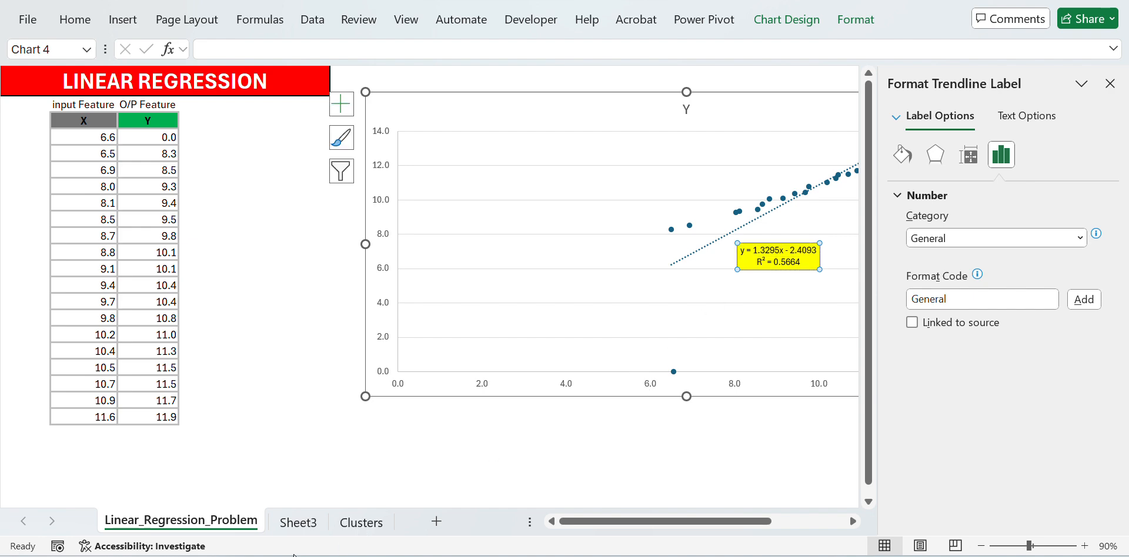
{"action": "left_click", "coordinate": [298, 522]}
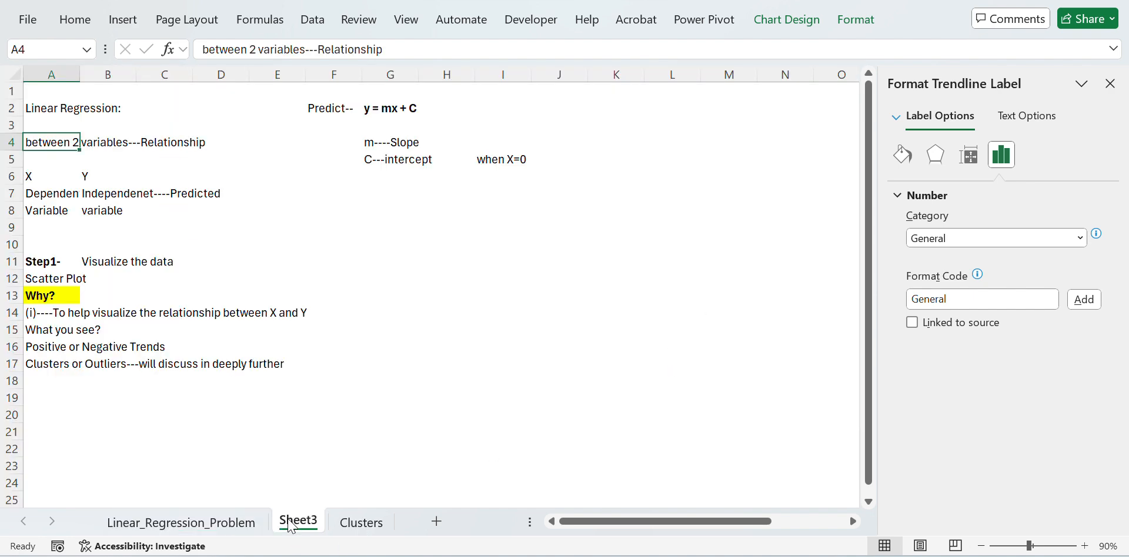
{"action": "left_click", "coordinate": [371, 123]}
{"action": "key", "text": "ctrl+v"}
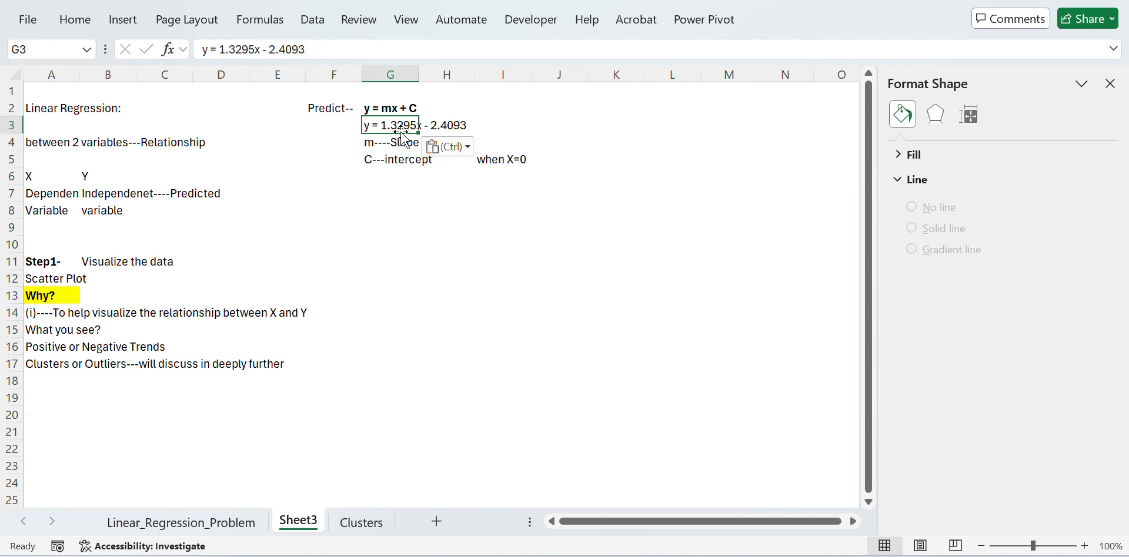
{"action": "left_click", "coordinate": [403, 209]}
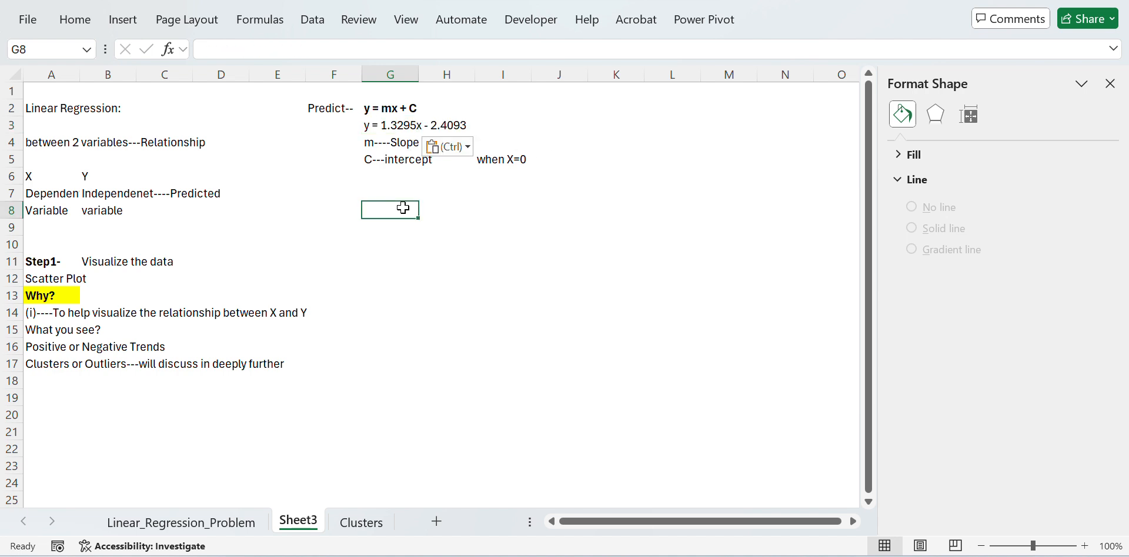
{"action": "key", "text": "Escape"}
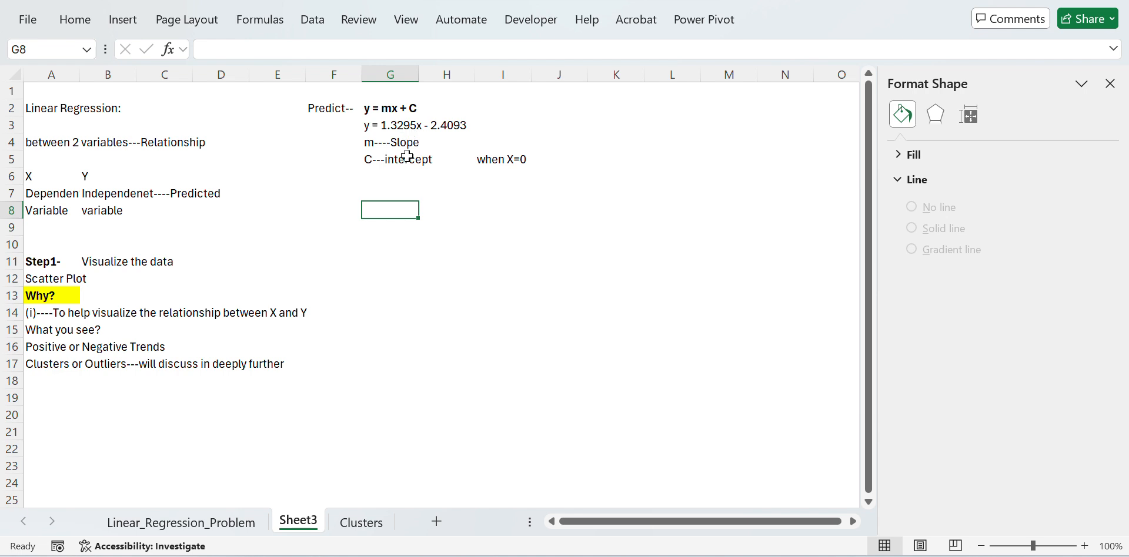
{"action": "type", "text": "m"}
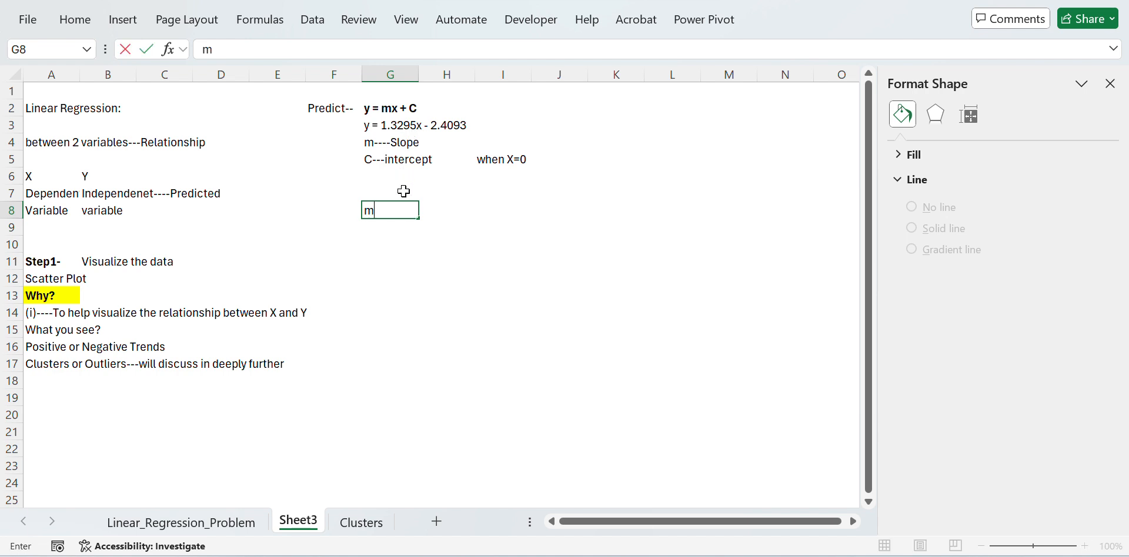
{"action": "key", "text": "BackSpace"}
{"action": "key", "text": "Escape"}
Return to the Linear_Regression_Problem sheet, close the formatting pane and select cell K23 below the scatter plot
{"action": "key", "text": "ctrl+Page_Up"}
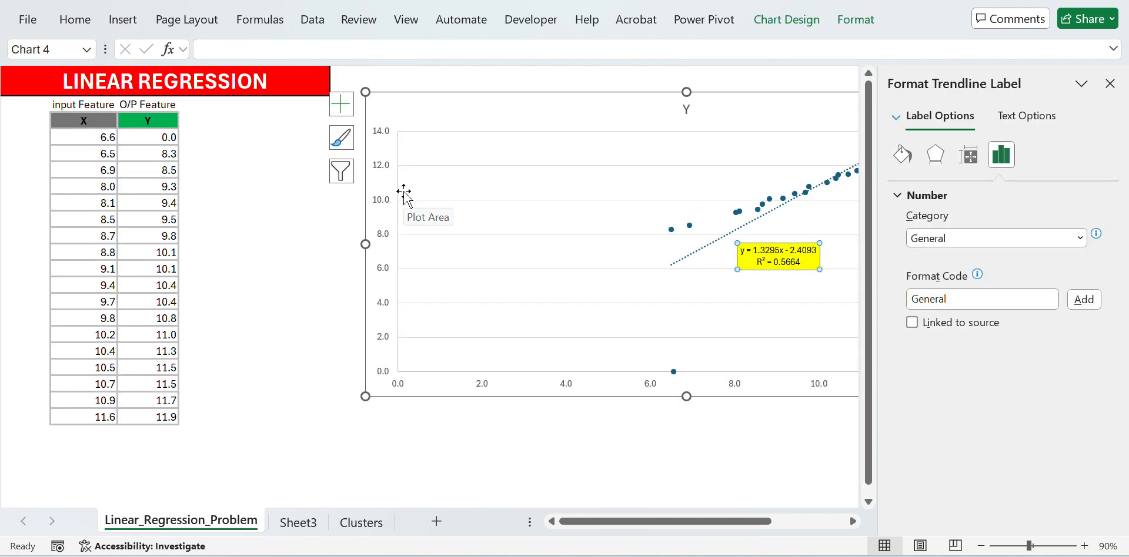
{"action": "left_click", "coordinate": [536, 461]}
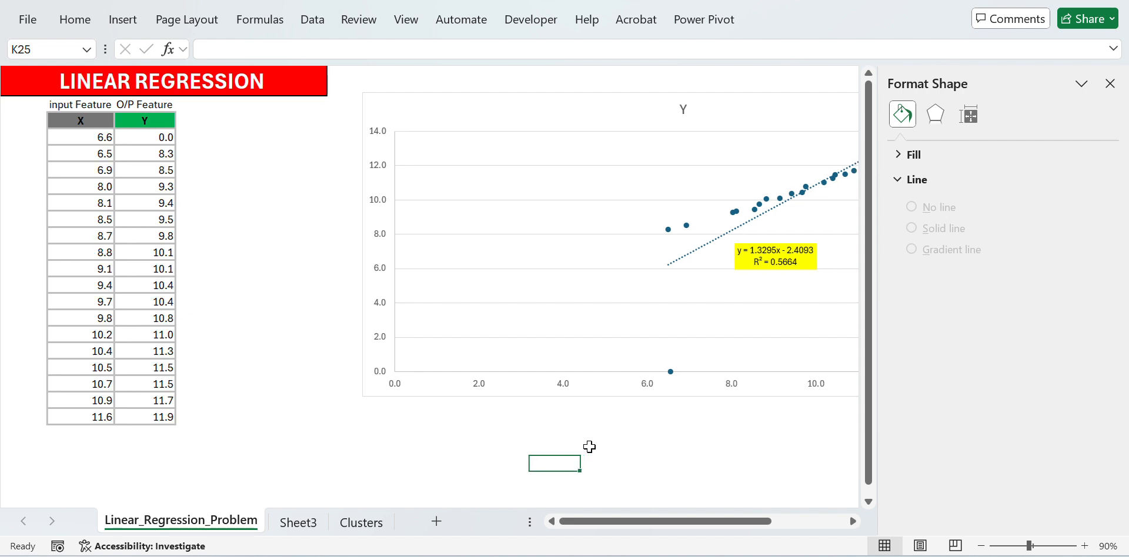
{"action": "scroll", "coordinate": [589, 446], "scroll_direction": "right", "scroll_amount": 1}
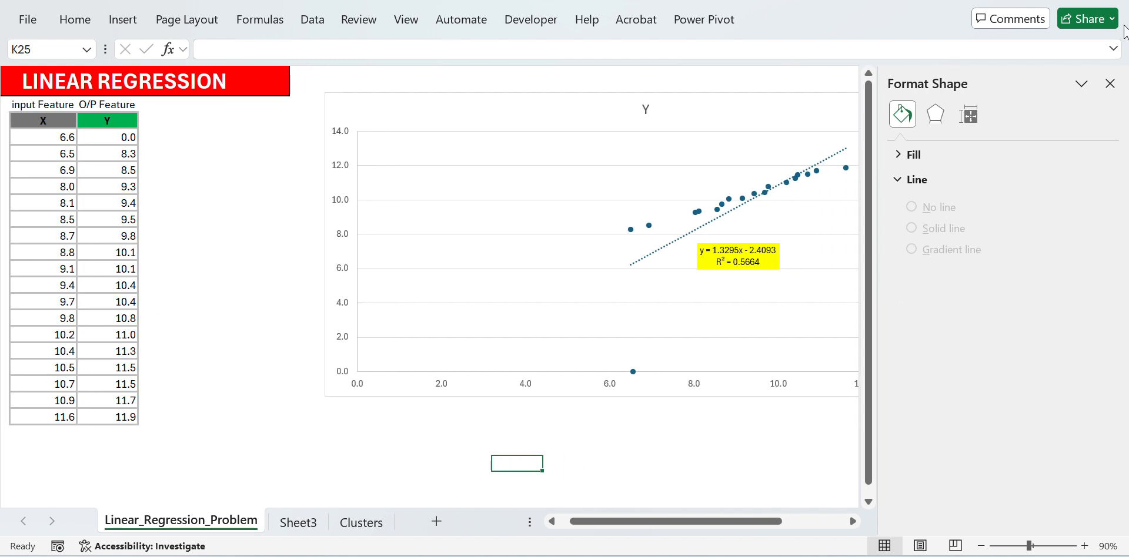
{"action": "left_click", "coordinate": [1110, 83]}
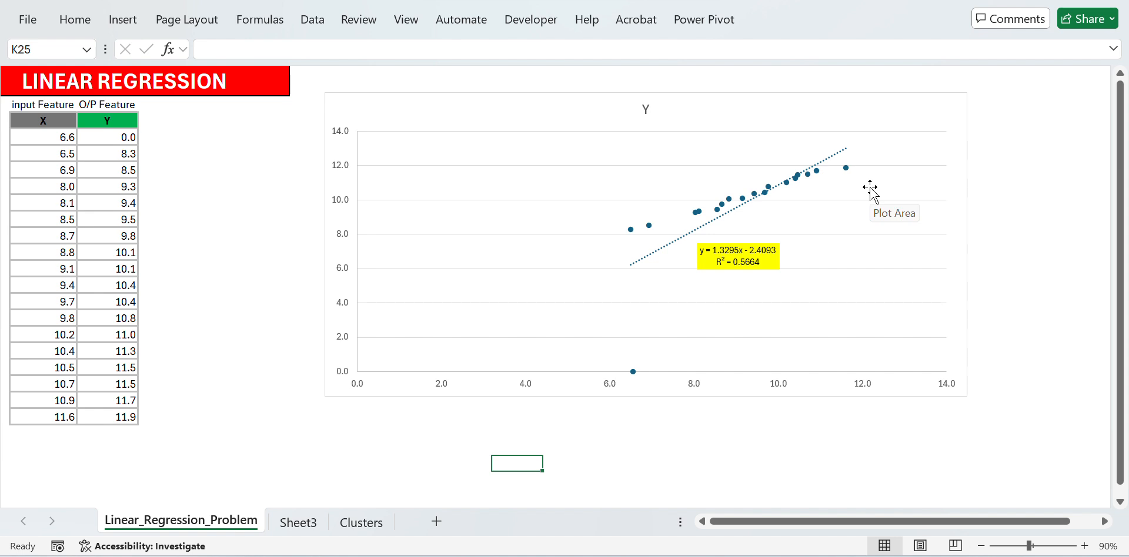
{"action": "key", "text": "Up"}
{"action": "key", "text": "Up"}
{"action": "type", "text": "m"}
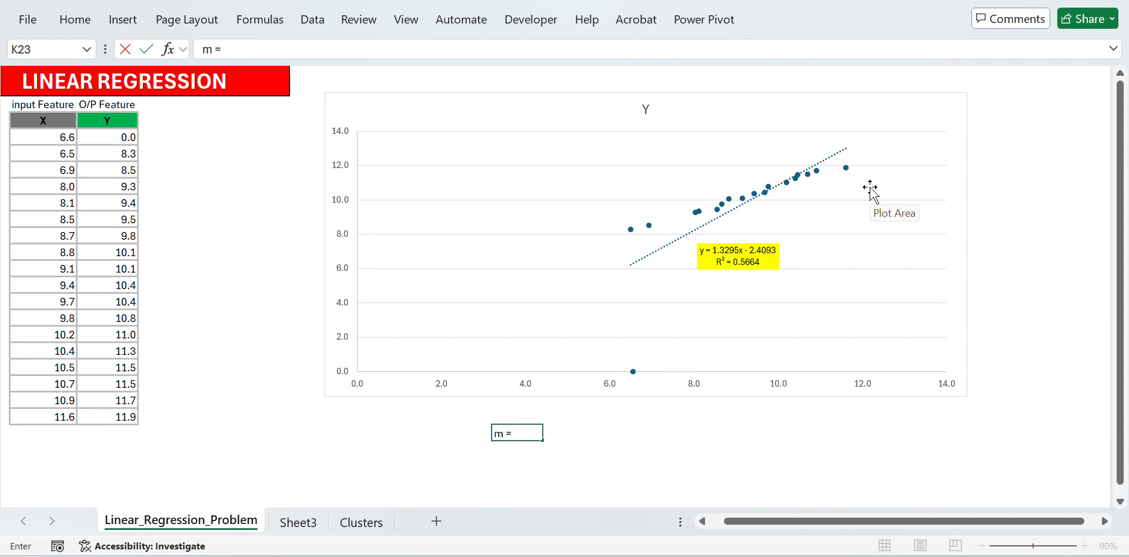
{"action": "type", "text": " = 1"}
{"action": "key", "text": "Escape"}
Enter the label "m" in K23 with the slope value 1.3295 beside it in L23
{"action": "type", "text": "m"}
{"action": "key", "text": "Tab"}
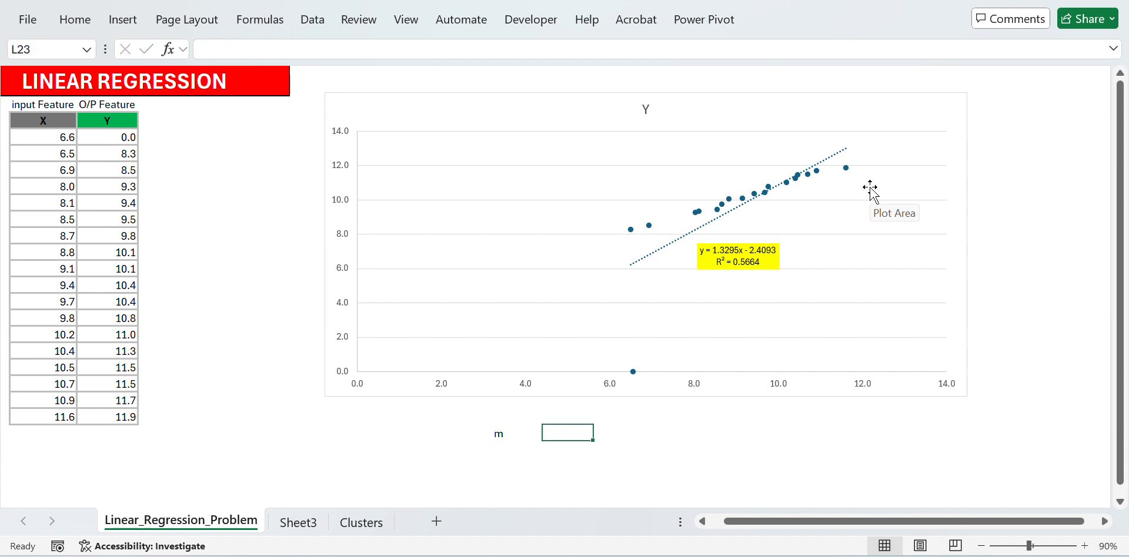
{"action": "type", "text": "1."}
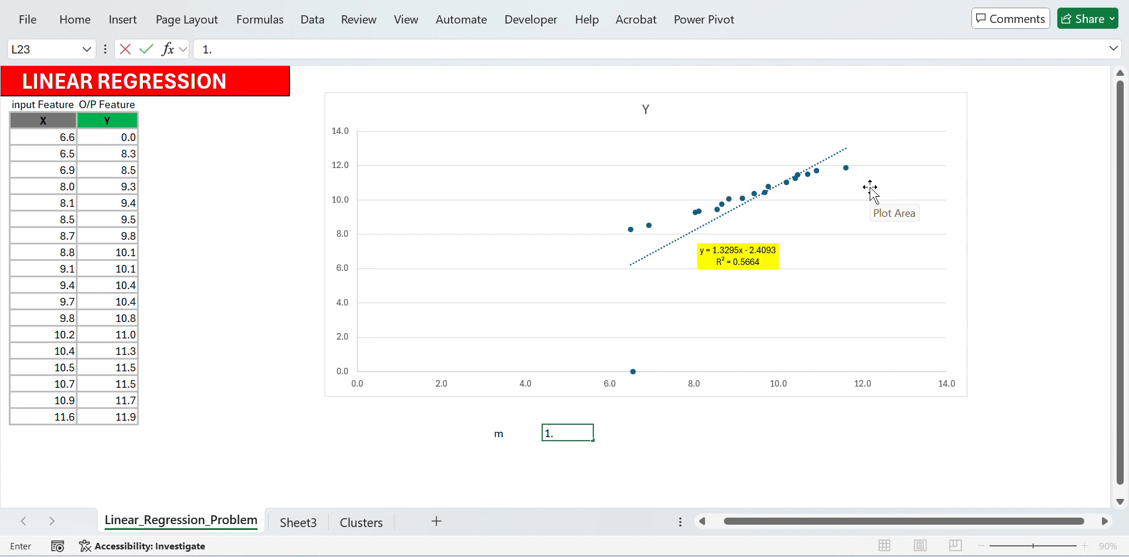
{"action": "type", "text": "3295"}
{"action": "key", "text": "Return"}
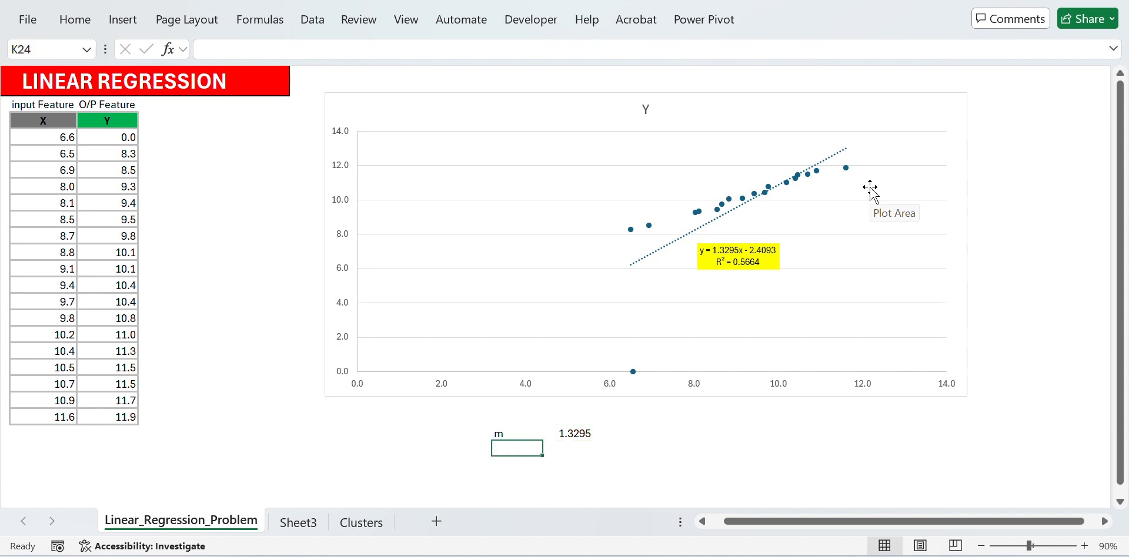
Enter the label "C" in K24 with the intercept value -2.4093 in L24, and select the m row above
{"action": "type", "text": "C"}
{"action": "key", "text": "Tab"}
{"action": "type", "text": "-2"}
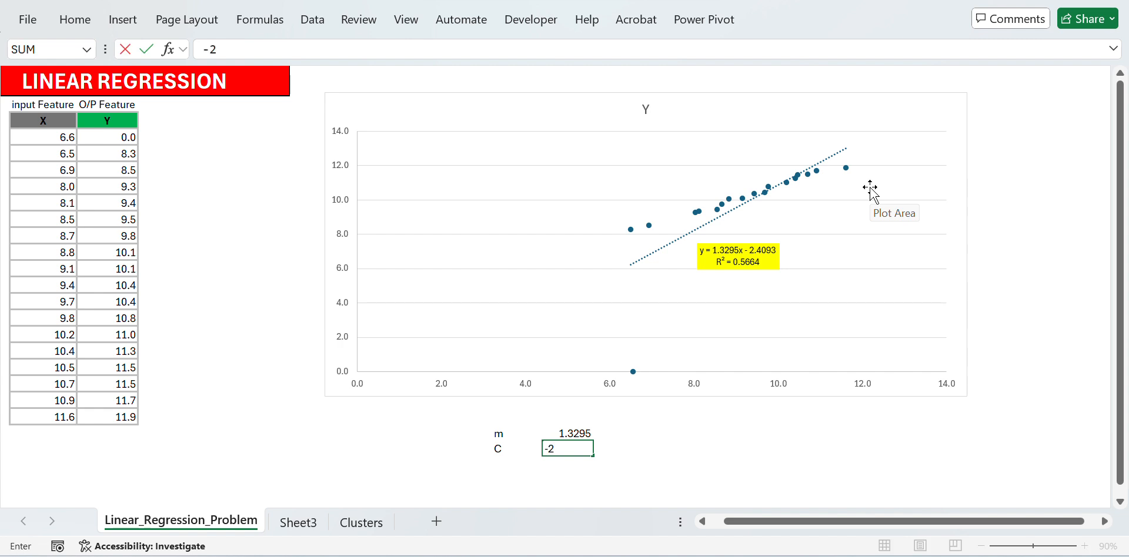
{"action": "type", "text": ".4093"}
{"action": "key", "text": "ctrl+Return"}
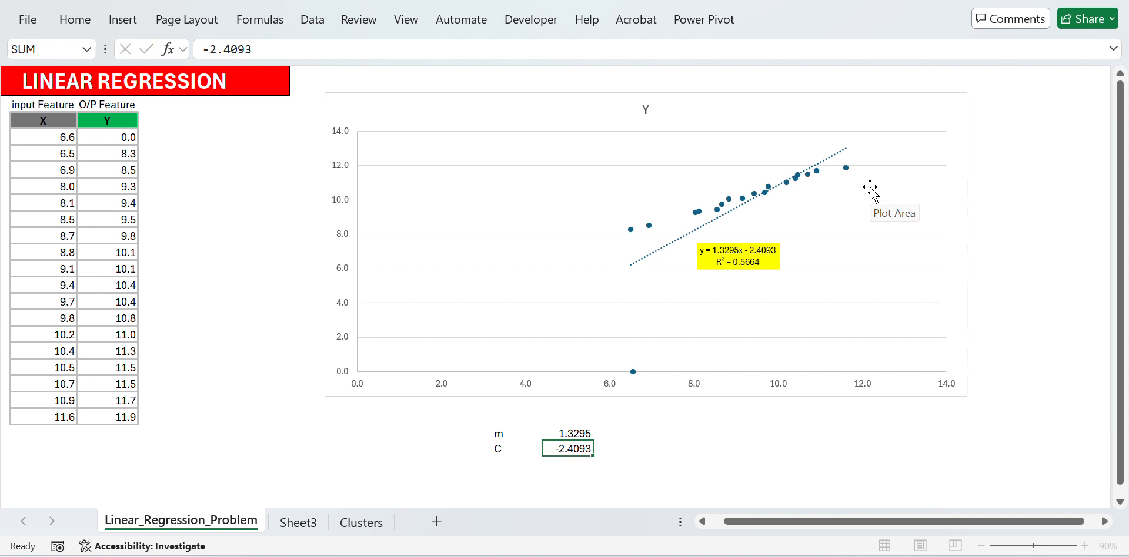
{"action": "key", "text": "Up"}
{"action": "key", "text": "shift+Left"}
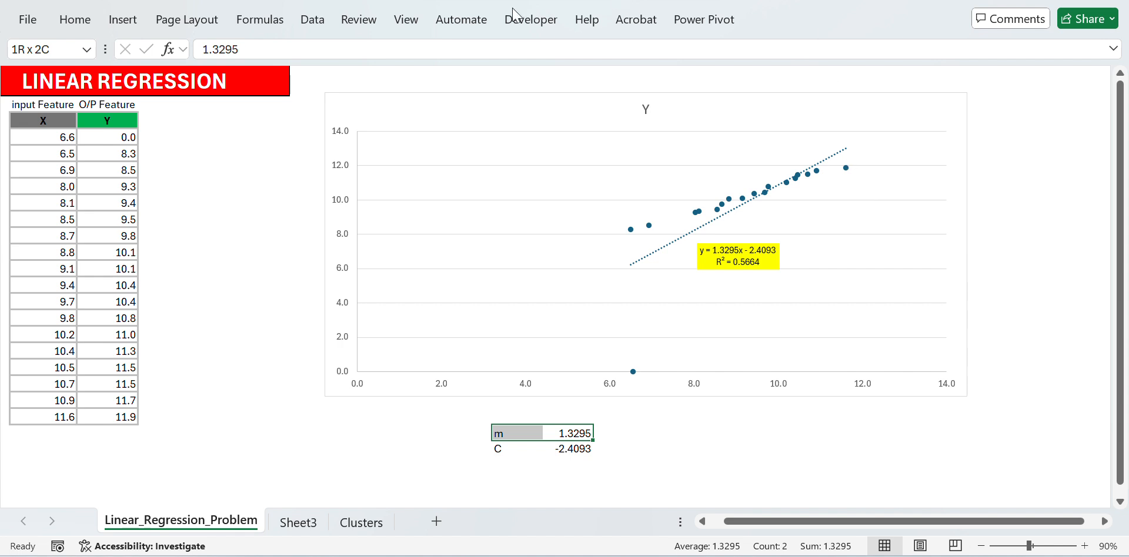
{"action": "left_click", "coordinate": [475, 2]}
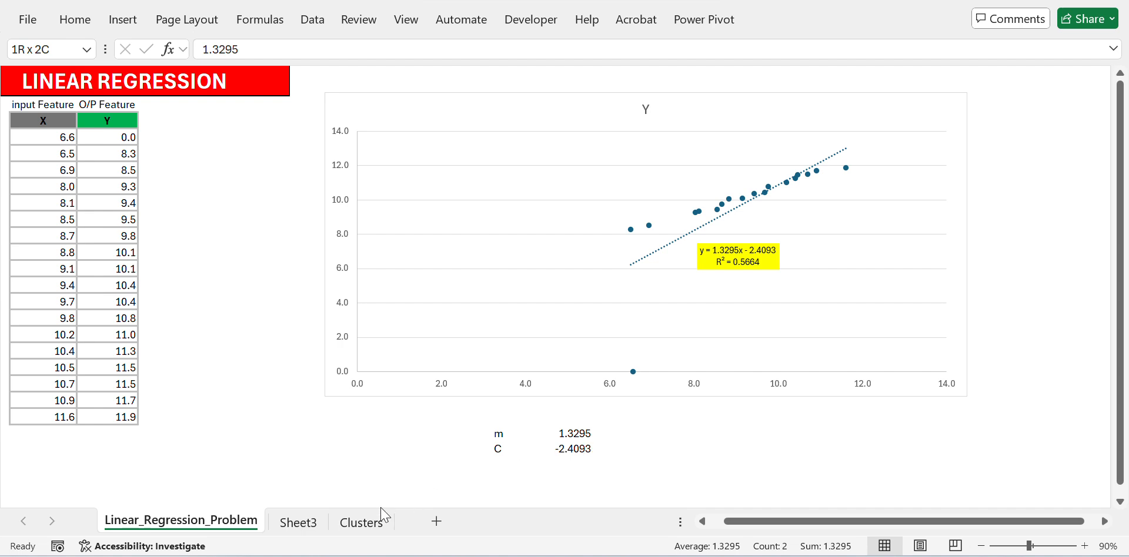
Switch to Sheet3 and select cell H4 beside the "m----Slope" note
{"action": "left_click", "coordinate": [303, 528]}
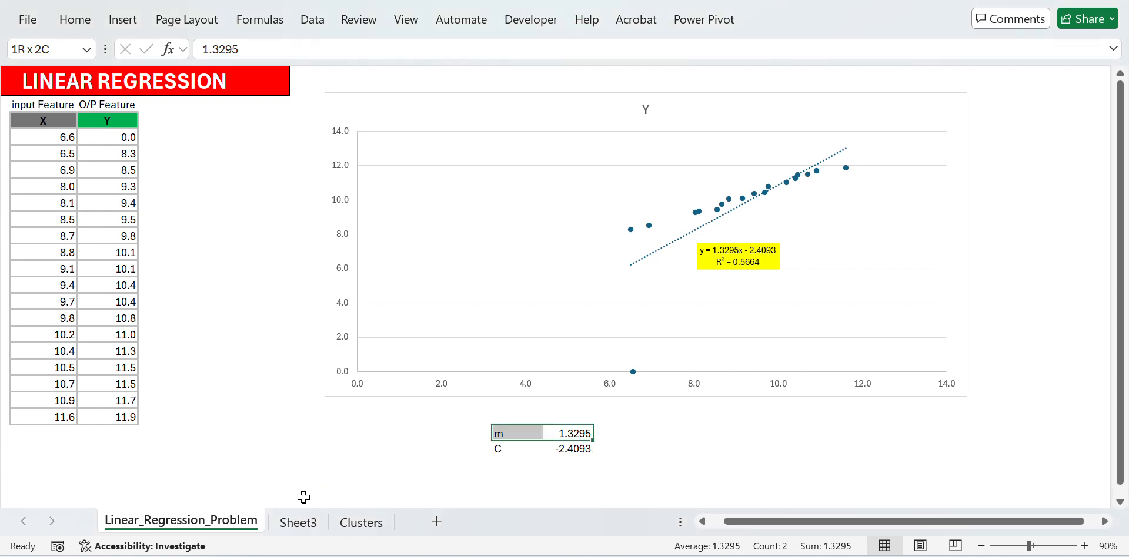
{"action": "left_click", "coordinate": [297, 522]}
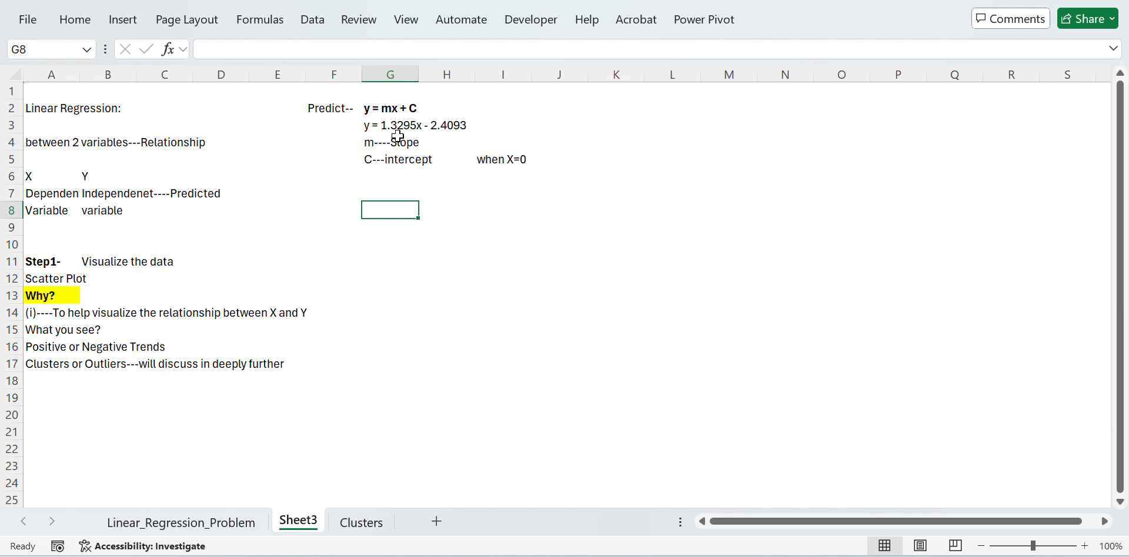
{"action": "key", "text": "Up"}
{"action": "key", "text": "Up"}
{"action": "key", "text": "Up"}
{"action": "key", "text": "Up"}
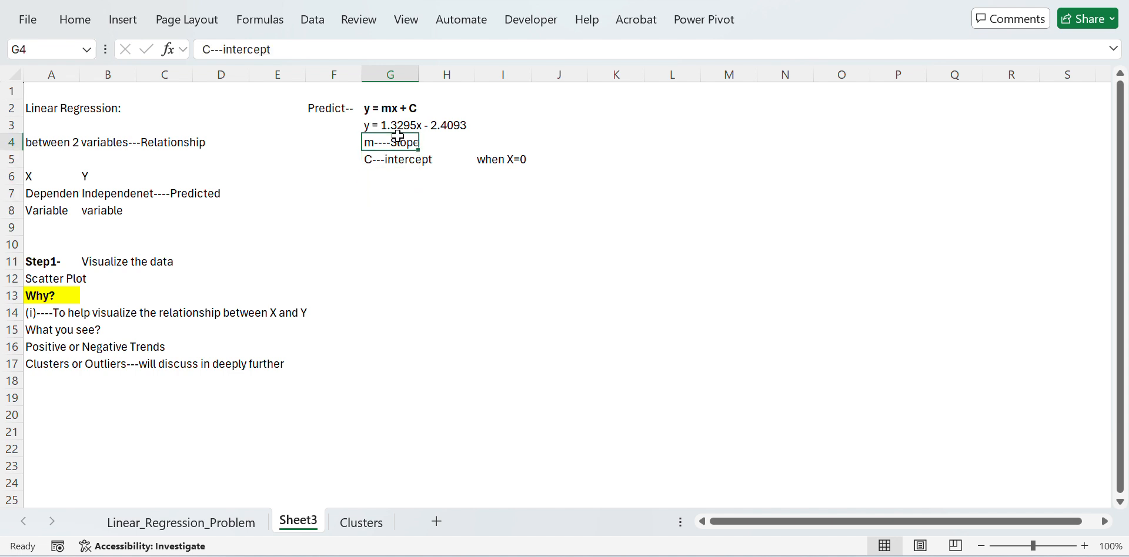
{"action": "key", "text": "Right"}
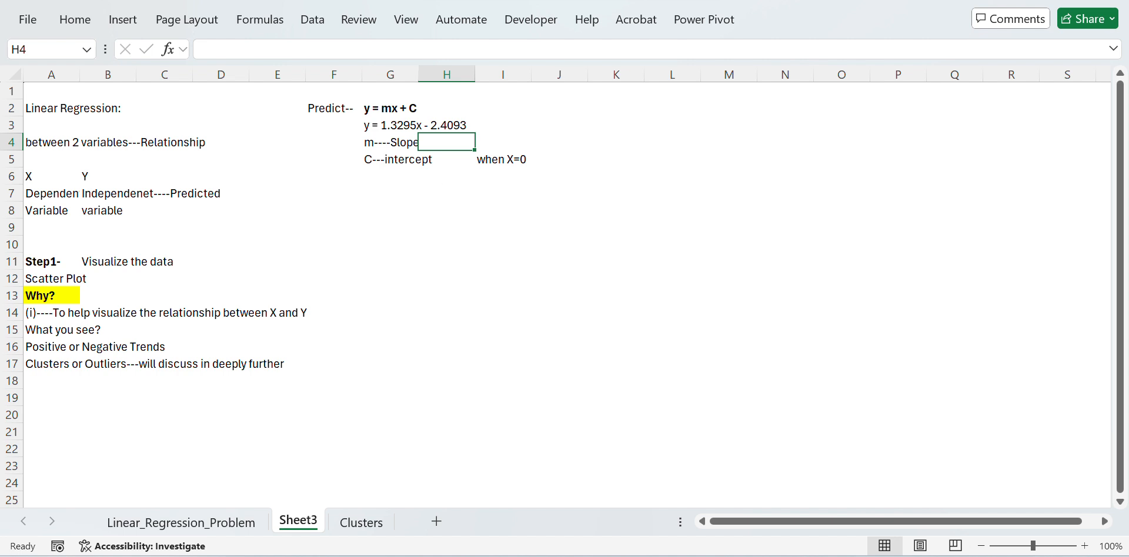
{"action": "key", "text": "Right"}
{"action": "key", "text": "Left"}
{"action": "type", "text": "--"}
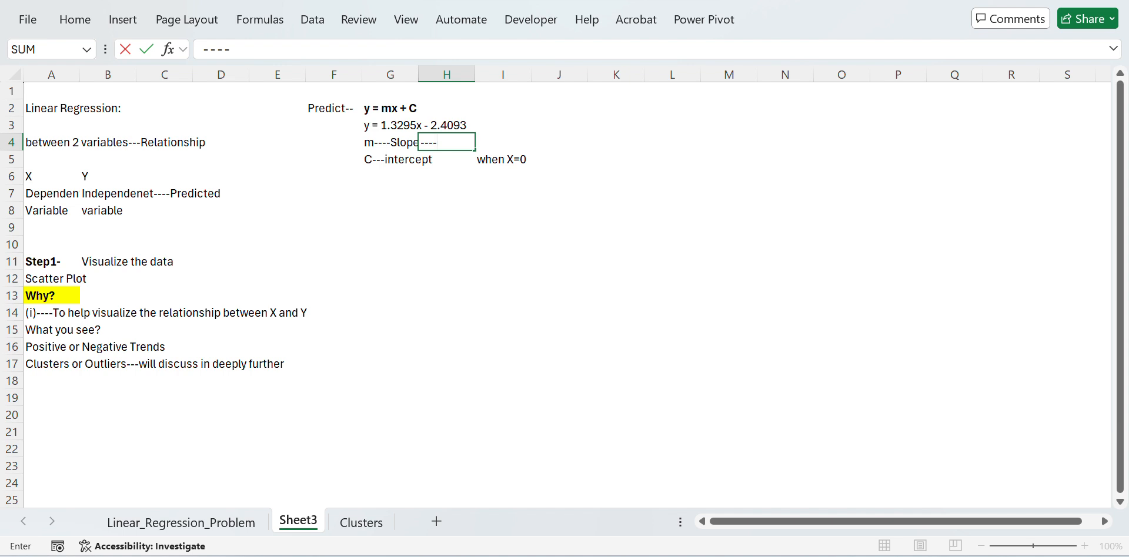
{"action": "type", "text": "Y"}
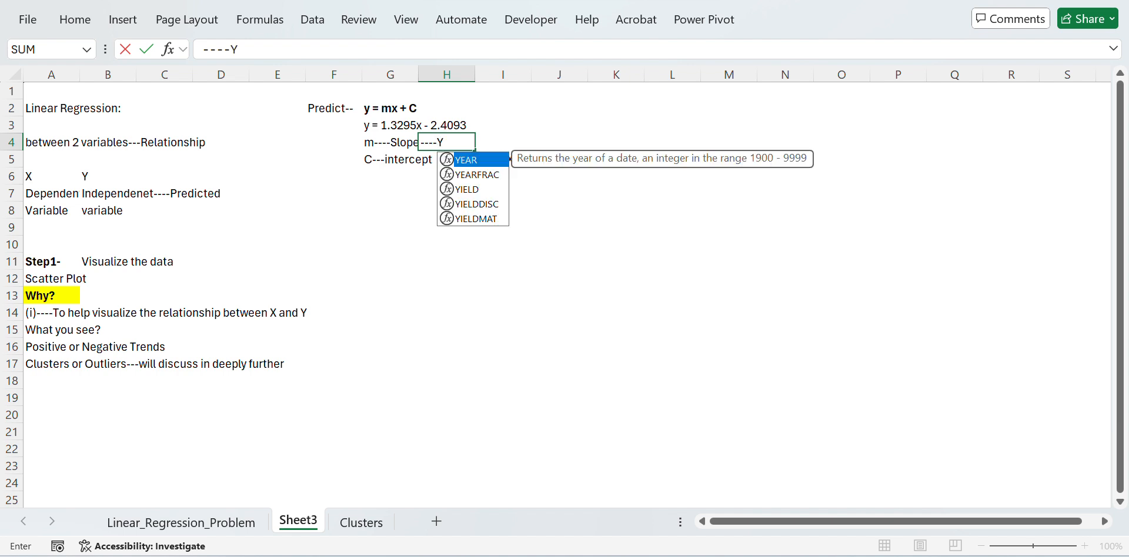
{"action": "key", "text": "Escape"}
{"action": "key", "text": "Escape"}
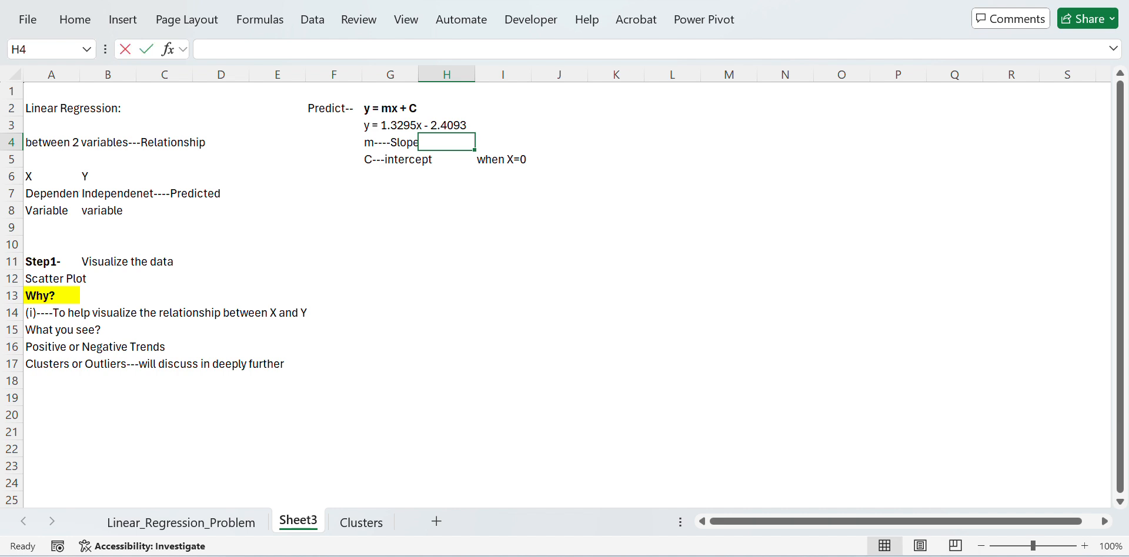
Enter the note "Y increase for every 1 unit increase in X" in cell H4 to explain the slope
{"action": "type", "text": "Y incre"}
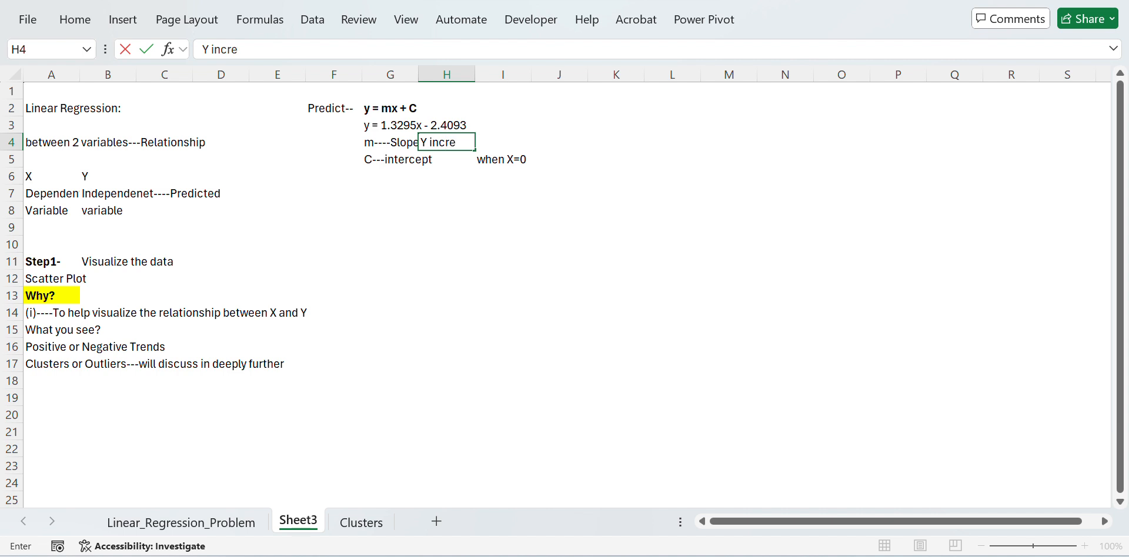
{"action": "type", "text": "ase for every"}
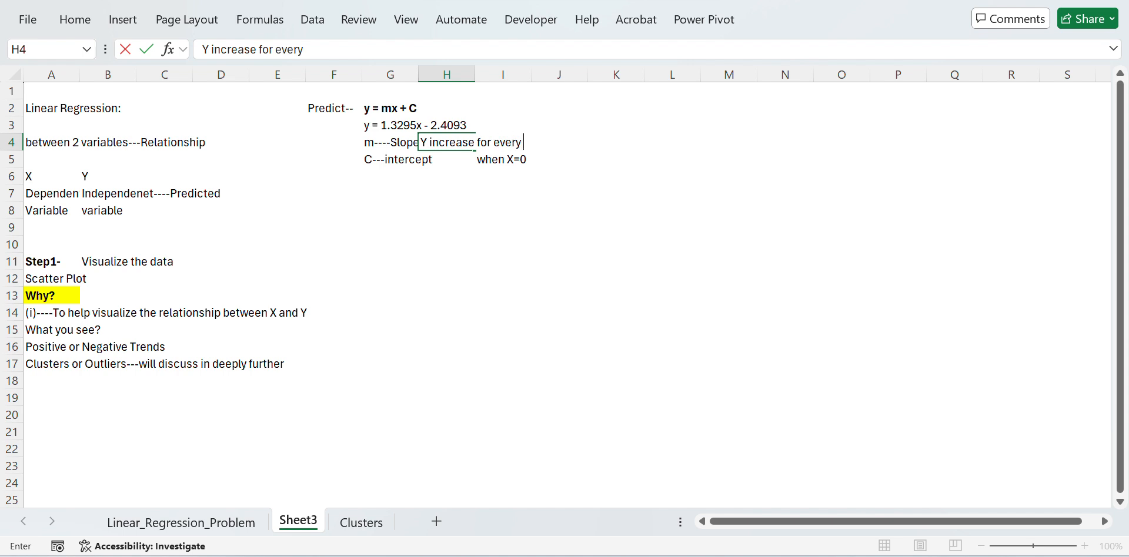
{"action": "type", "text": " 1 unit increase"}
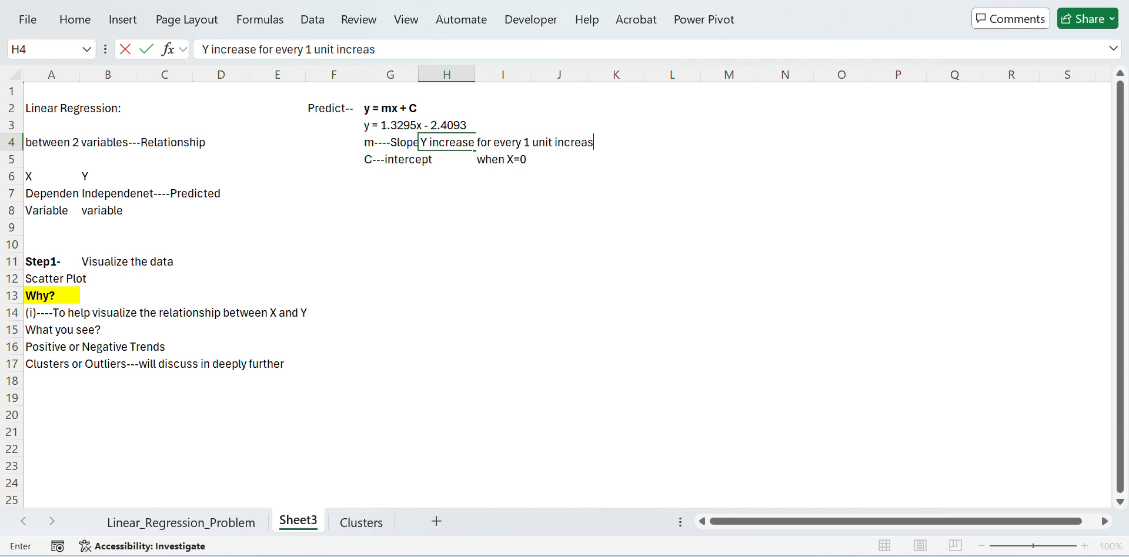
{"action": "type", "text": " in X"}
{"action": "left_click", "coordinate": [418, 159]}
{"action": "left_click", "coordinate": [419, 142]}
{"action": "left_click", "coordinate": [418, 142]}
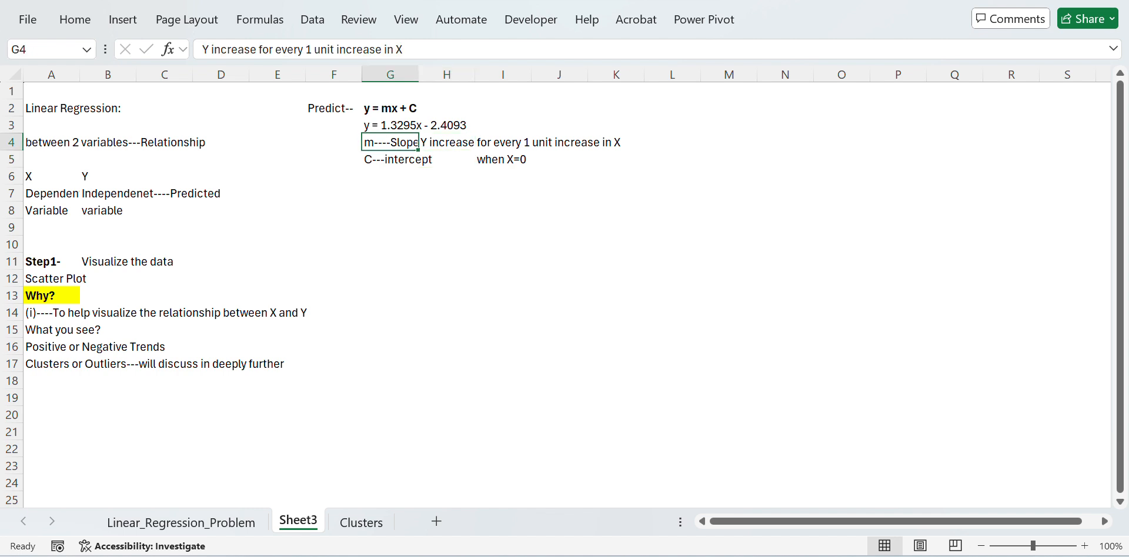
Examine the slope and intercept terms of the regression equation in row 3 of Sheet3, finishing at cell G7
{"action": "left_click", "coordinate": [418, 125]}
{"action": "key", "text": "Right"}
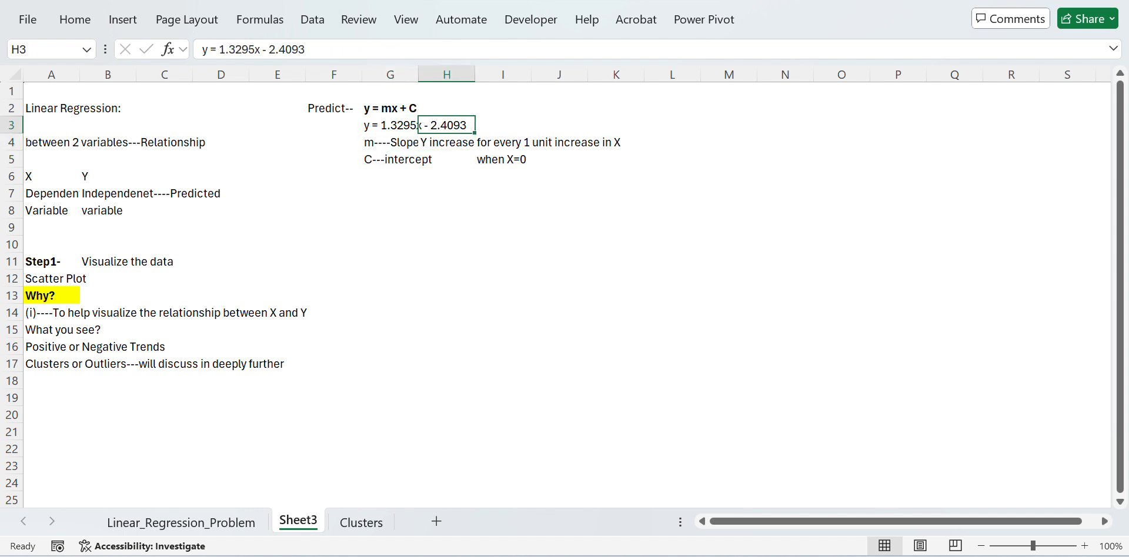
{"action": "key", "text": "Left"}
{"action": "key", "text": "Right"}
{"action": "key", "text": "Right"}
{"action": "key", "text": "Left"}
{"action": "key", "text": "Left"}
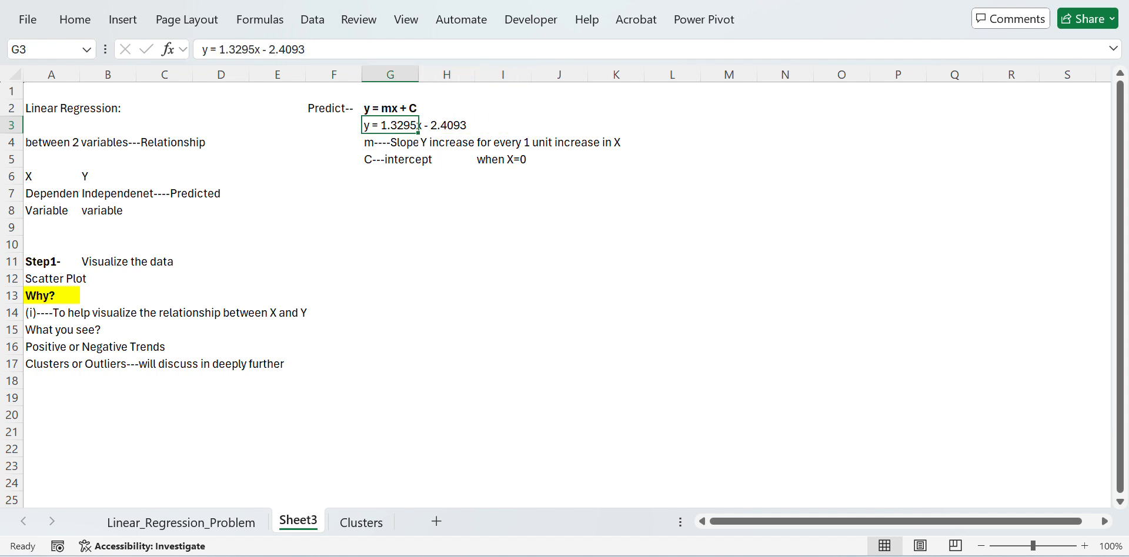
{"action": "key", "text": "Right"}
{"action": "key", "text": "Right"}
{"action": "key", "text": "Right"}
{"action": "key", "text": "Left"}
{"action": "key", "text": "Left"}
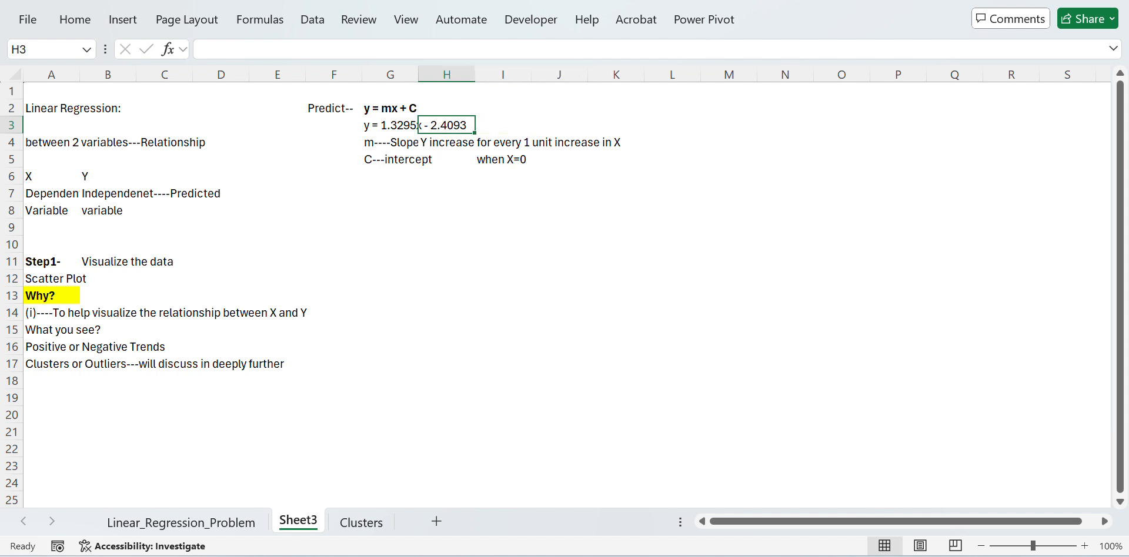
{"action": "key", "text": "Down"}
{"action": "key", "text": "Down"}
{"action": "key", "text": "Down"}
{"action": "key", "text": "Down"}
{"action": "key", "text": "Left"}
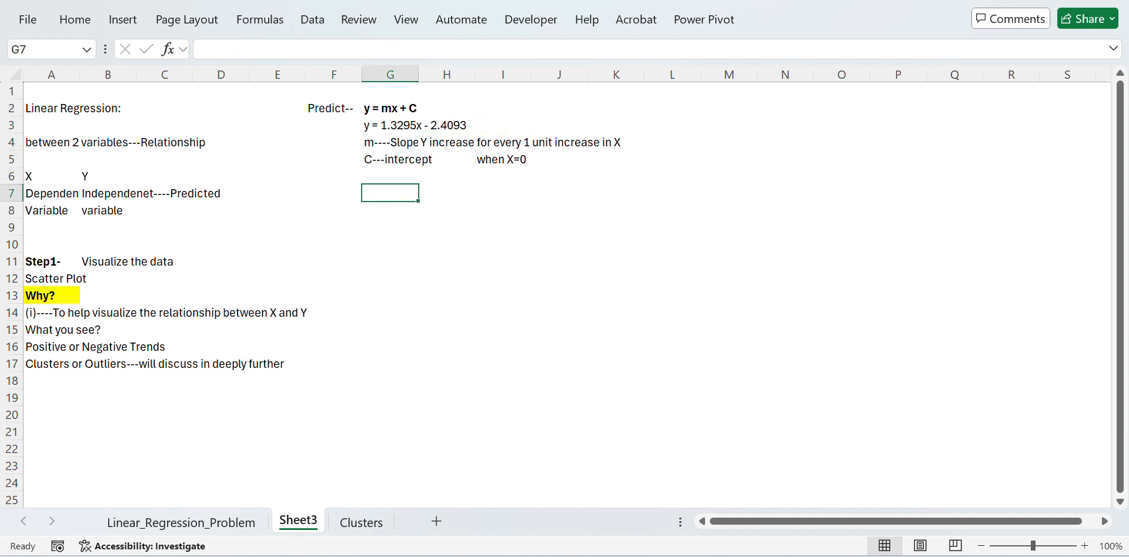
On the Linear_Regression_Problem sheet, enter the label x in cell N23, beside the slope value
{"action": "key", "text": "ctrl+Page_Up"}
{"action": "key", "text": "Right"}
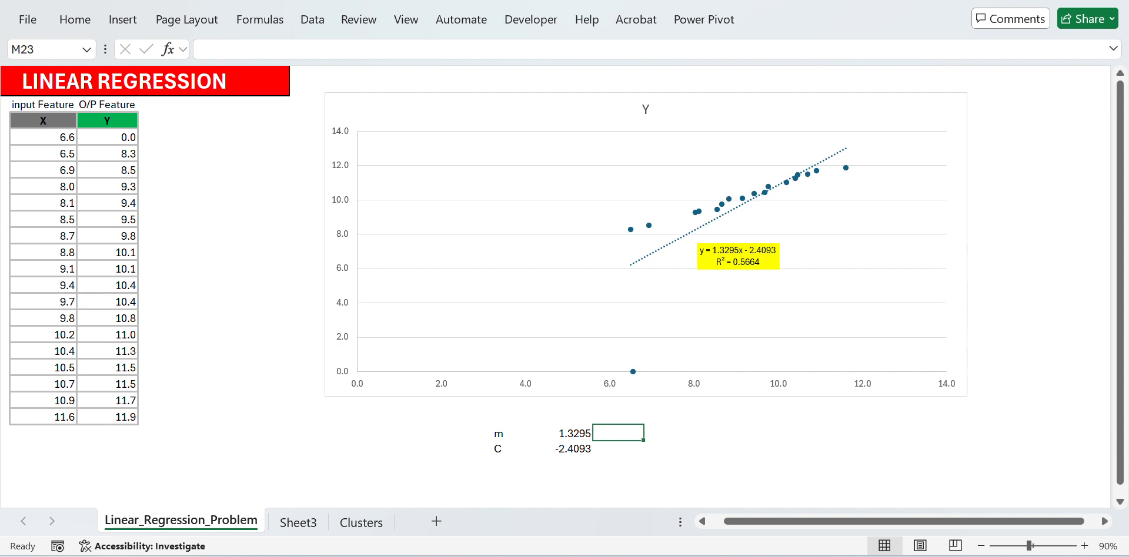
{"action": "key", "text": "Right"}
{"action": "key", "text": "Left"}
{"action": "key", "text": "Left"}
{"action": "key", "text": "Right"}
{"action": "key", "text": "Right"}
{"action": "key", "text": "Down"}
{"action": "key", "text": "Down"}
{"action": "key", "text": "Up"}
{"action": "key", "text": "Up"}
{"action": "key", "text": "Left"}
{"action": "type", "text": "x"}
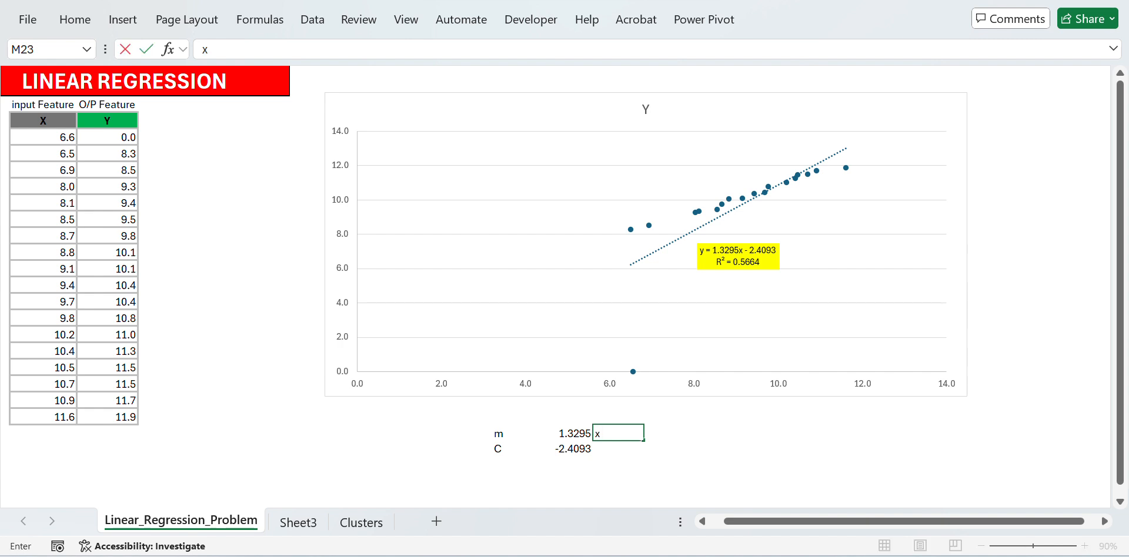
{"action": "key", "text": "Escape"}
{"action": "key", "text": "Right"}
{"action": "type", "text": "x"}
{"action": "key", "text": "Return"}
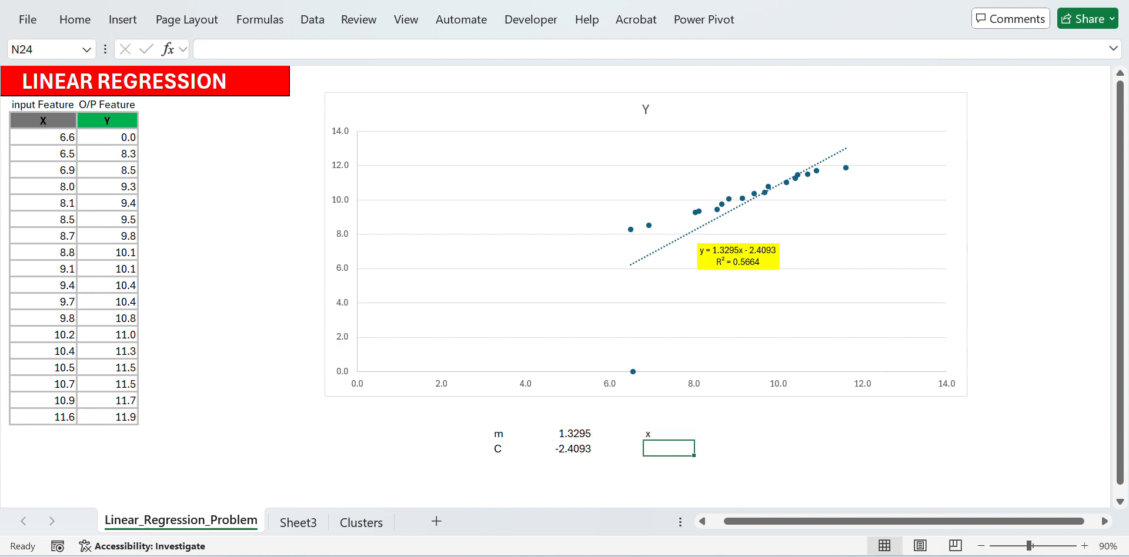
Enter 5 in cell O23 as the x value
{"action": "key", "text": "Up"}
{"action": "key", "text": "Right"}
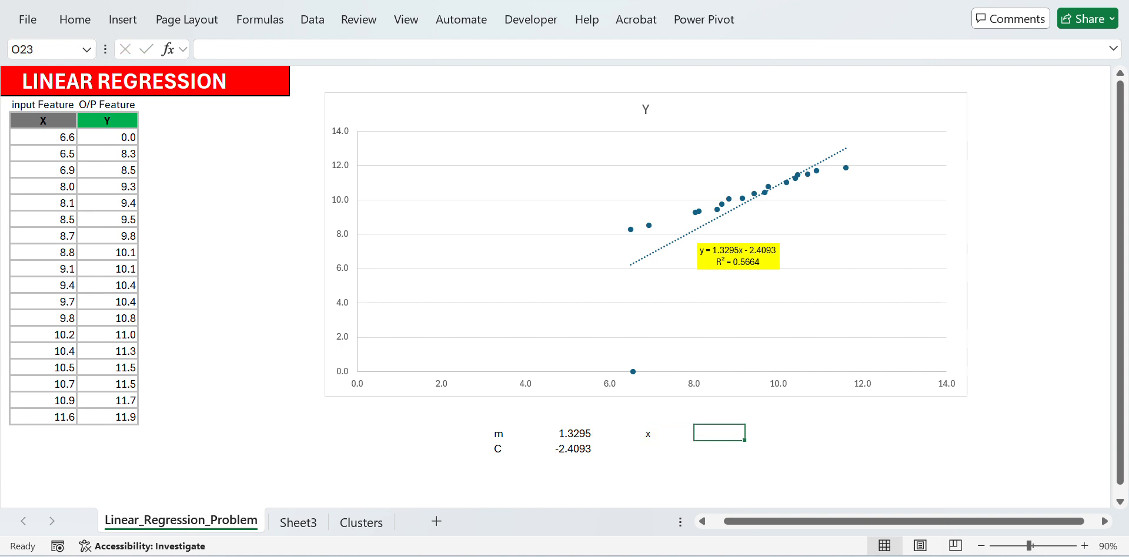
{"action": "type", "text": "5"}
{"action": "key", "text": "Return"}
{"action": "key", "text": "Up"}
{"action": "key", "text": "Down"}
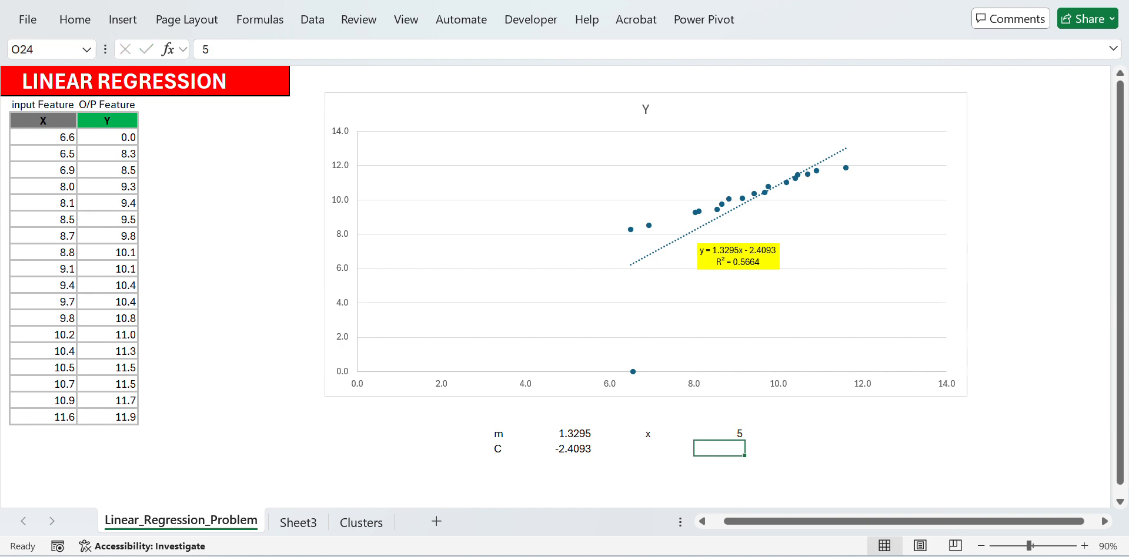
Enter the text "y = mx" in cell O24, below the x value
{"action": "type", "text": "="}
{"action": "key", "text": "Escape"}
{"action": "type", "text": "y = mx"}
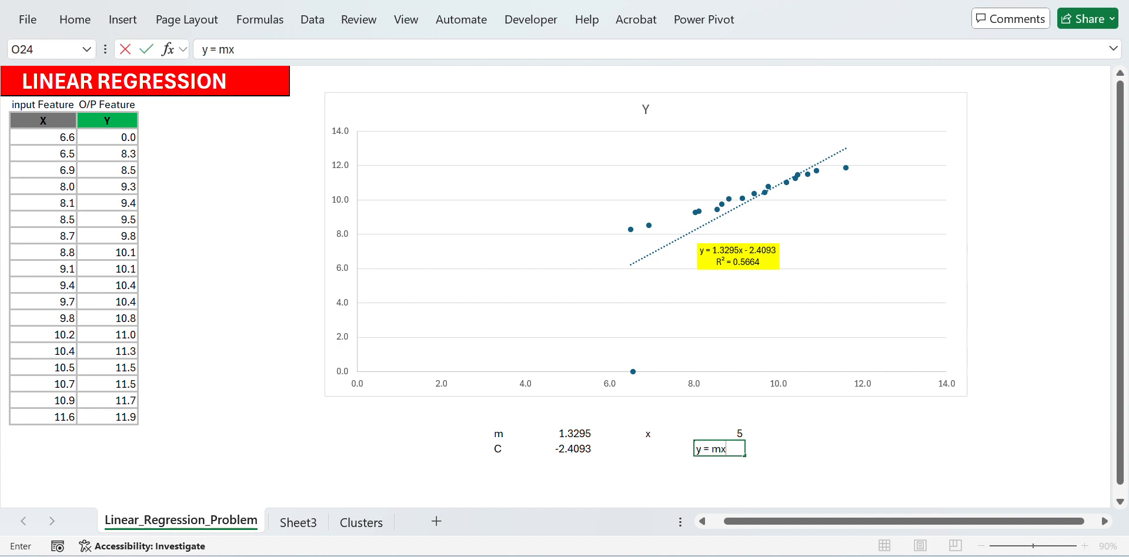
{"action": "key", "text": "Return"}
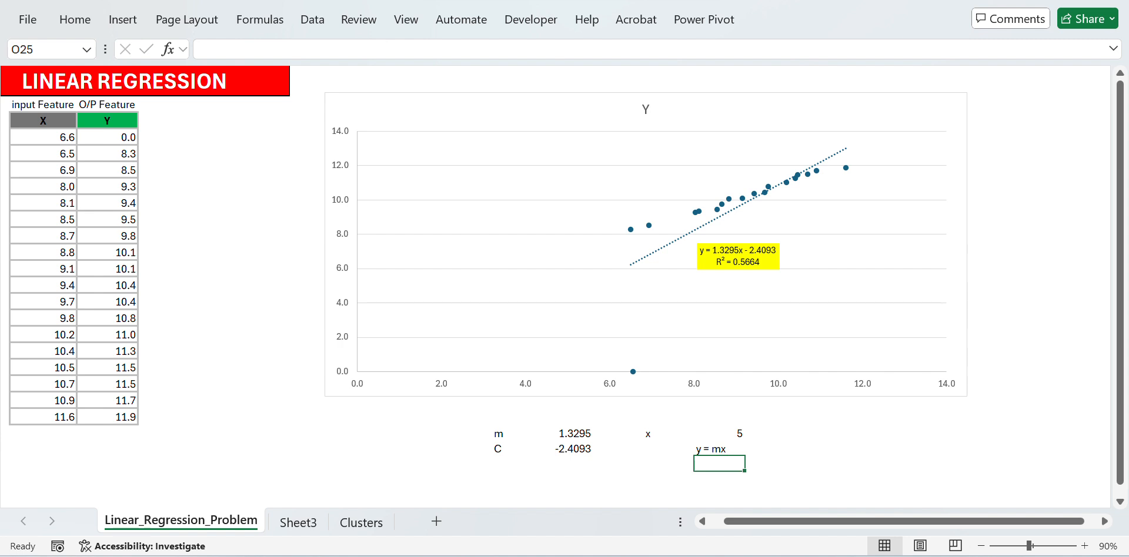
In cell O25, calculate y by multiplying the slope in L23 by the x value in O23
{"action": "left_click", "coordinate": [719, 448]}
{"action": "key", "text": "Return"}
{"action": "type", "text": "="}
{"action": "key", "text": "Left"}
{"action": "key", "text": "Left"}
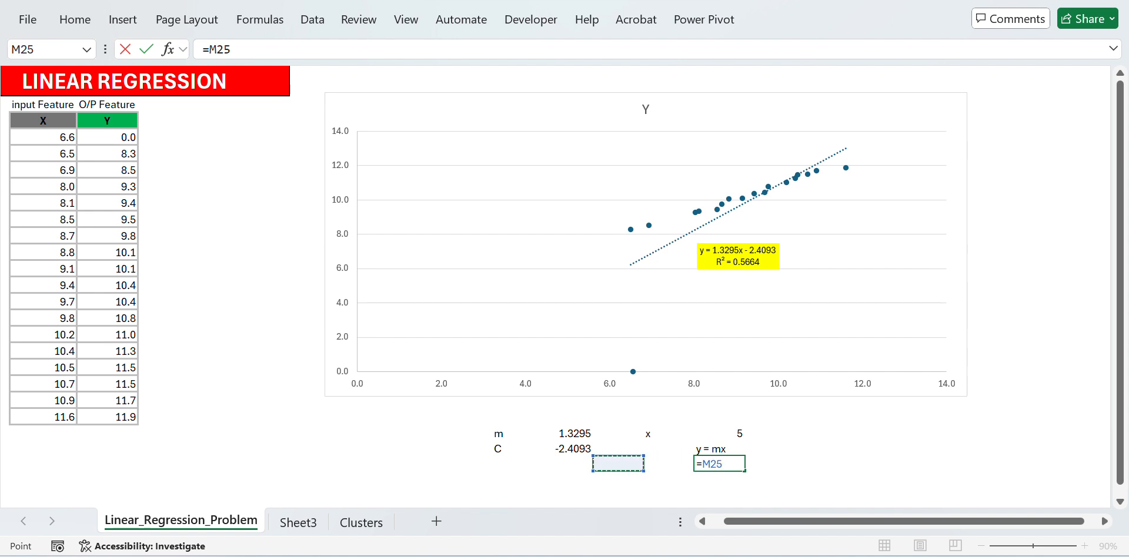
{"action": "key", "text": "Left"}
{"action": "key", "text": "Up"}
{"action": "key", "text": "Up"}
{"action": "type", "text": "*"}
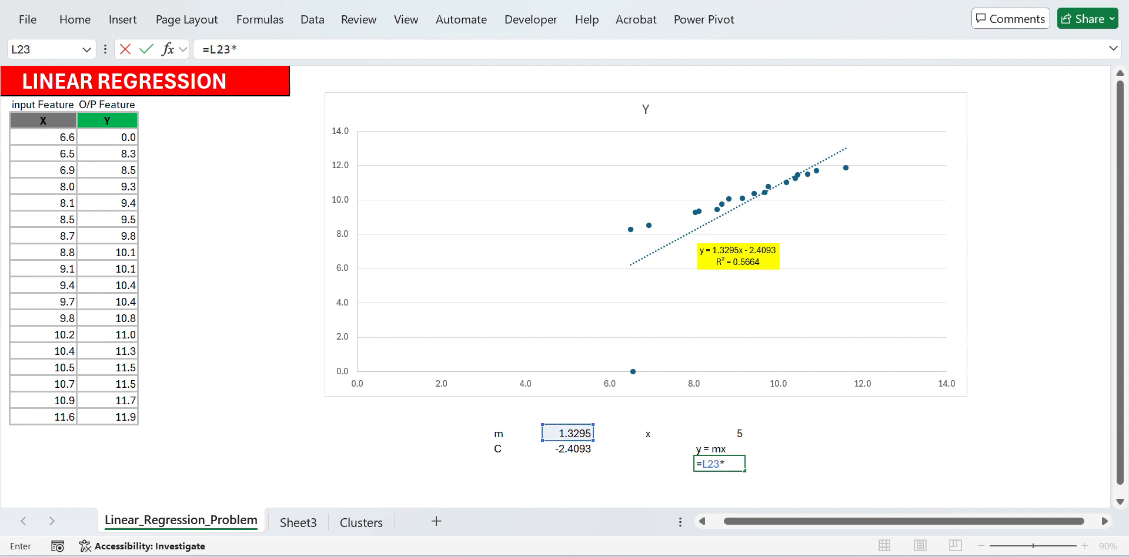
{"action": "key", "text": "Up"}
{"action": "key", "text": "Up"}
{"action": "key", "text": "ctrl+Return"}
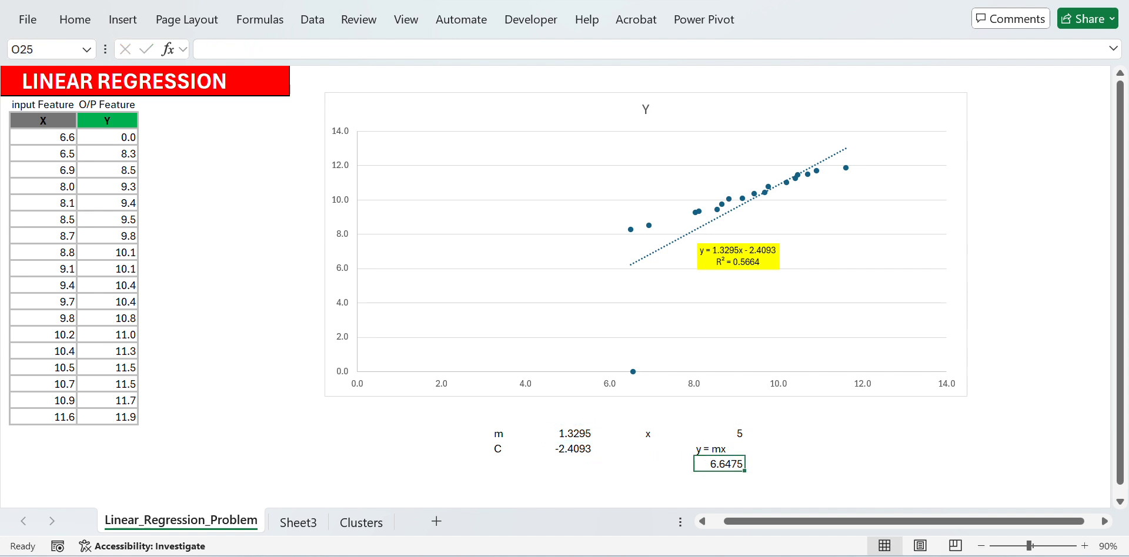
Review the slope, intercept, x and y cells below the chart and the trendline equation on it
{"action": "key", "text": "Up"}
{"action": "key", "text": "Up"}
{"action": "key", "text": "Down"}
{"action": "key", "text": "Down"}
{"action": "key", "text": "Up"}
{"action": "key", "text": "Left"}
{"action": "key", "text": "Left"}
{"action": "key", "text": "Left"}
{"action": "key", "text": "Up"}
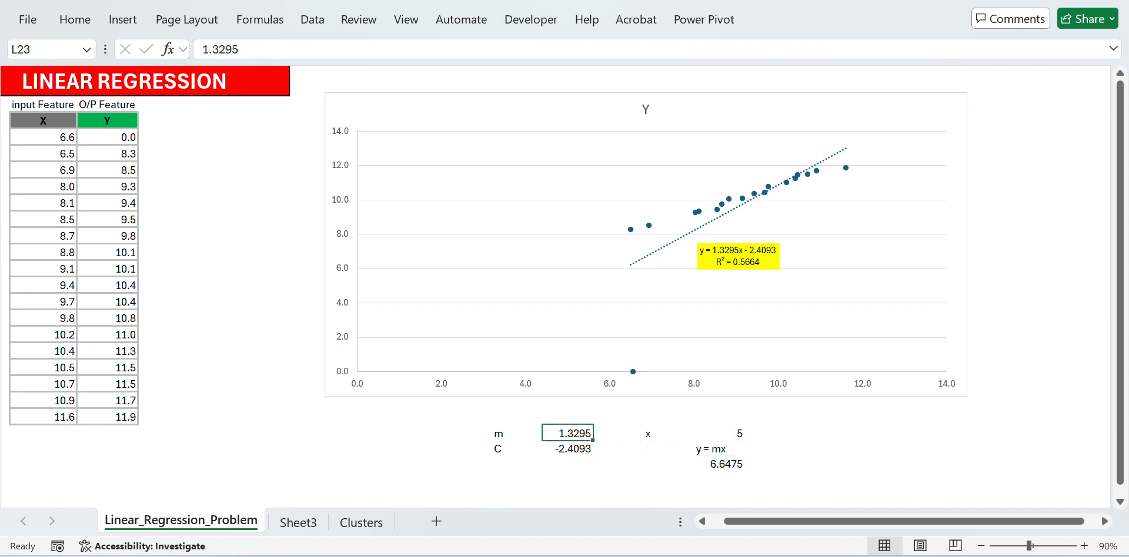
{"action": "key", "text": "Left"}
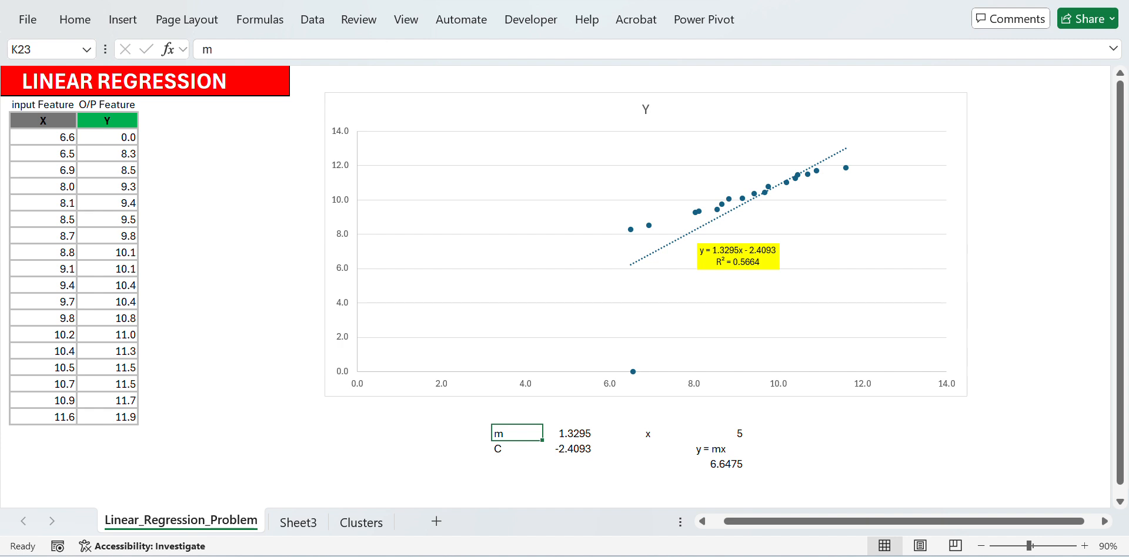
{"action": "key", "text": "Down"}
{"action": "key", "text": "Down"}
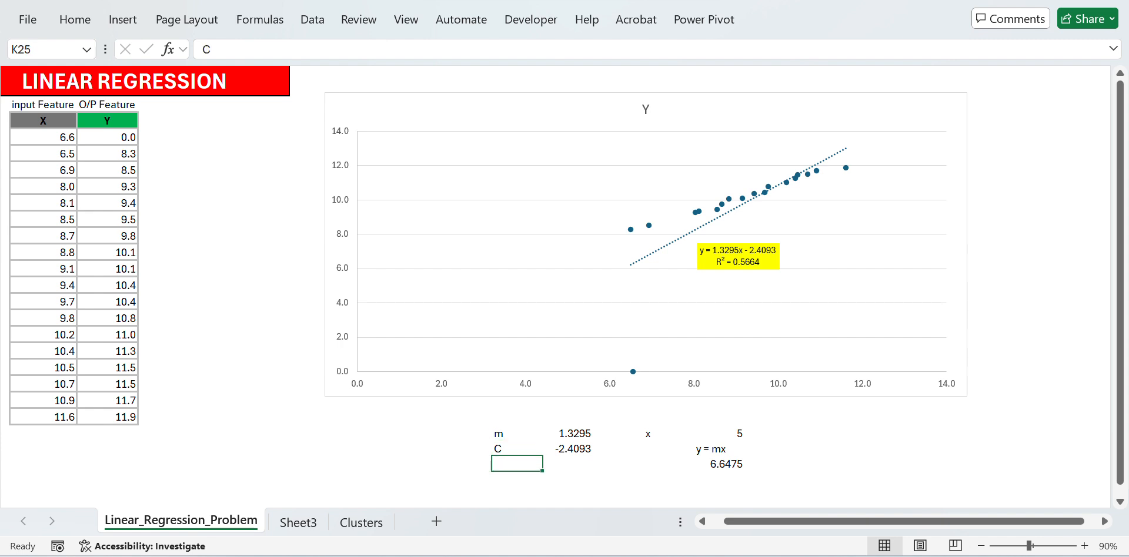
{"action": "key", "text": "Right"}
{"action": "key", "text": "Right"}
{"action": "key", "text": "Right"}
{"action": "key", "text": "Right"}
{"action": "key", "text": "Up"}
{"action": "key", "text": "Up"}
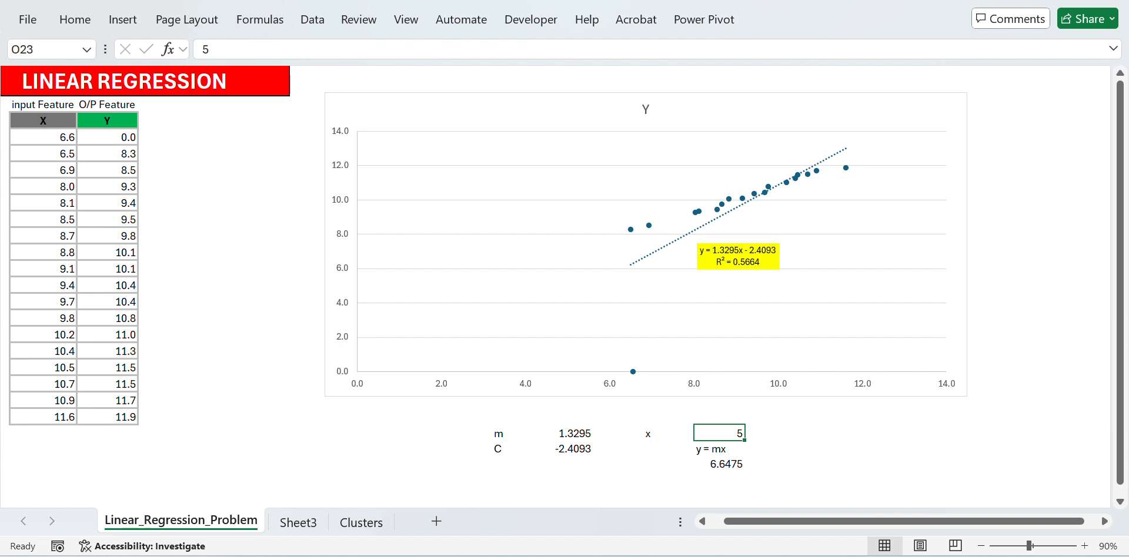
{"action": "left_click", "coordinate": [751, 262]}
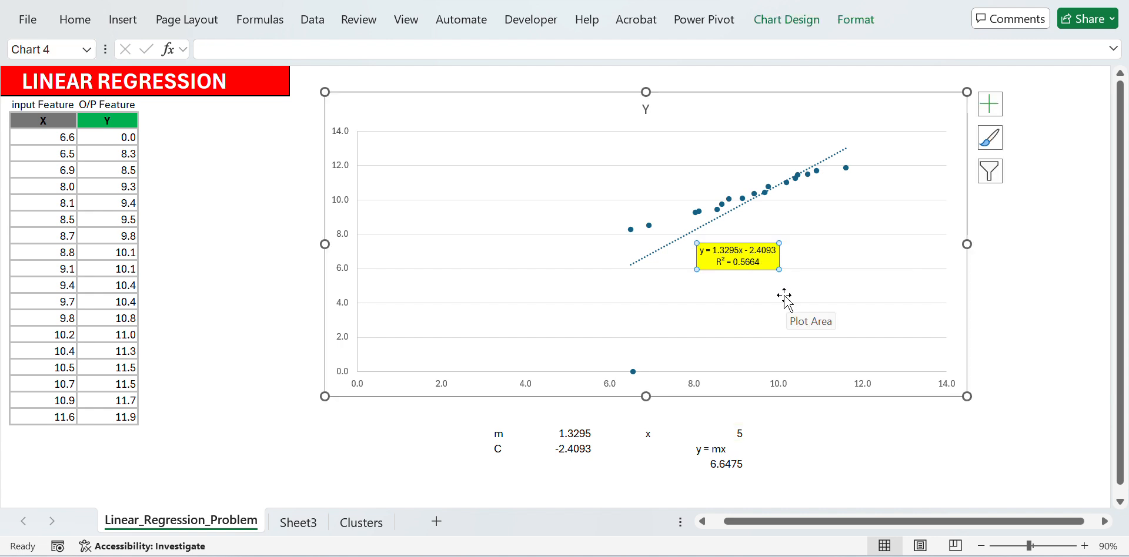
{"action": "key", "text": "Escape"}
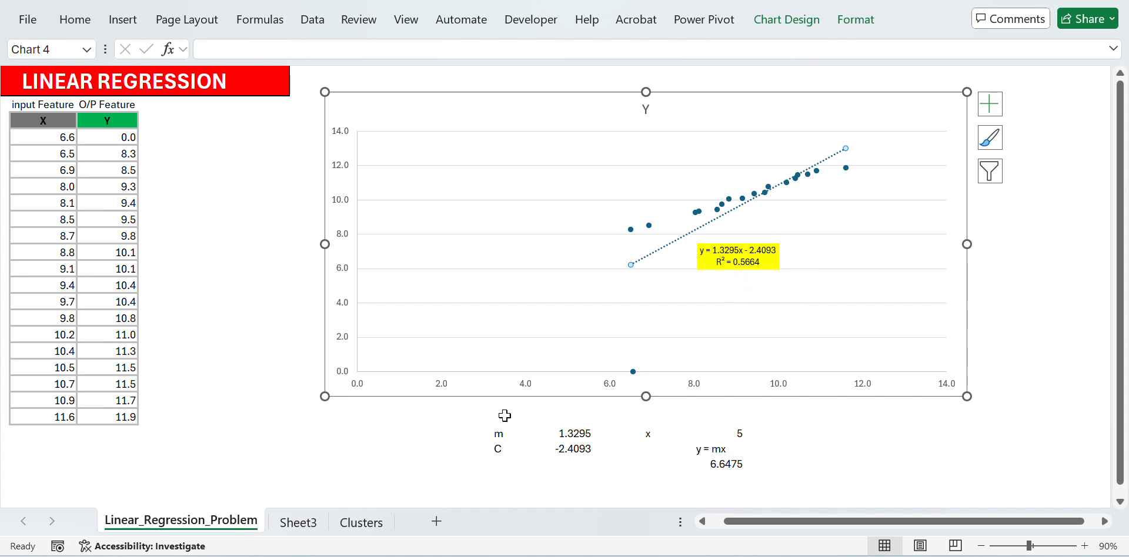
On Sheet3, enter the heading "Step2-" in cell A19 and make it bold
{"action": "left_click", "coordinate": [296, 523]}
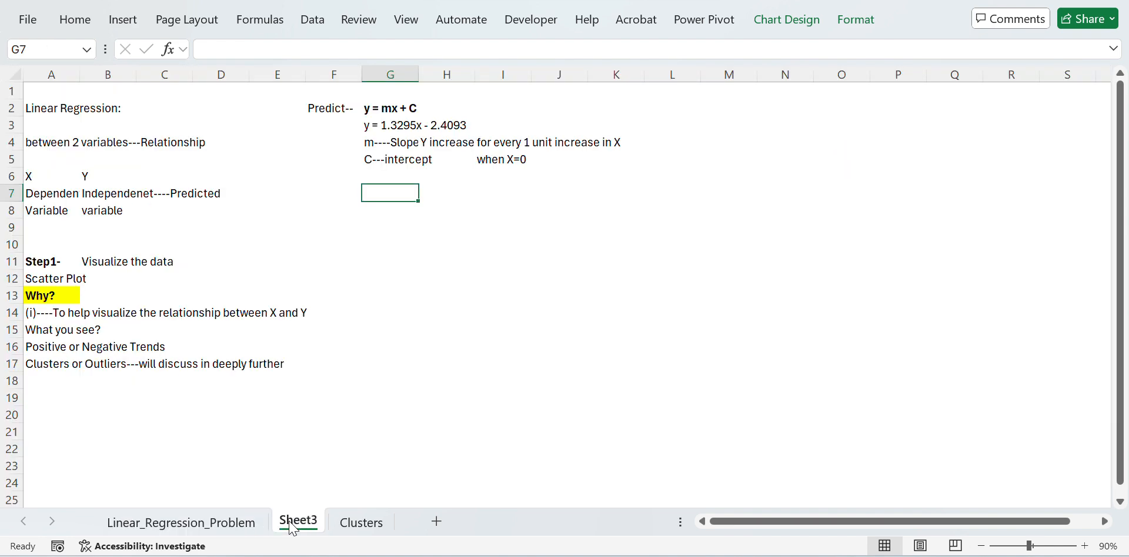
{"action": "double_click", "coordinate": [34, 392]}
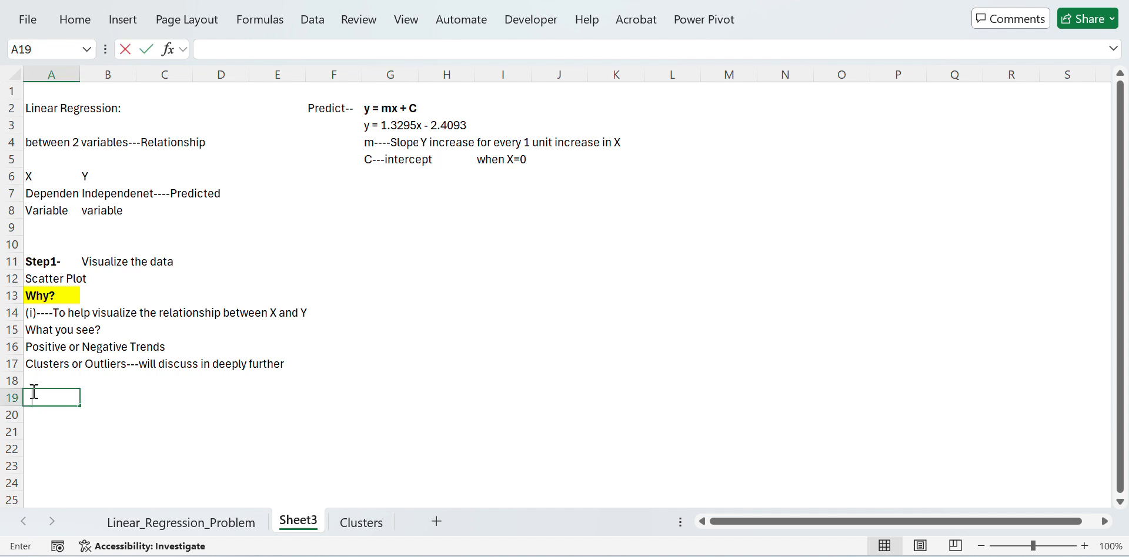
{"action": "type", "text": "Step"}
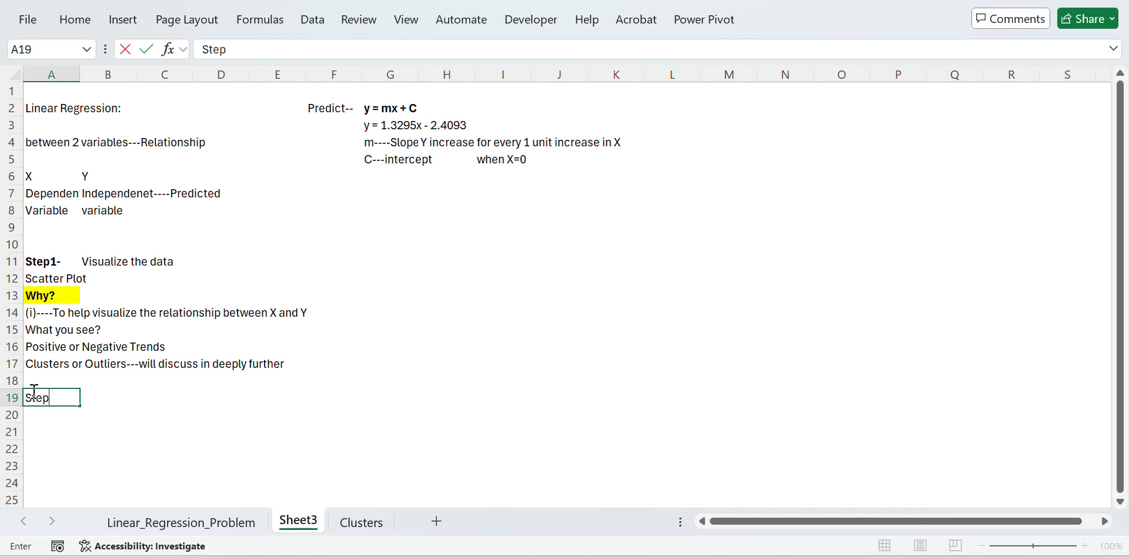
{"action": "type", "text": "2-"}
{"action": "key", "text": "ctrl+Return"}
{"action": "key", "text": "ctrl+b"}
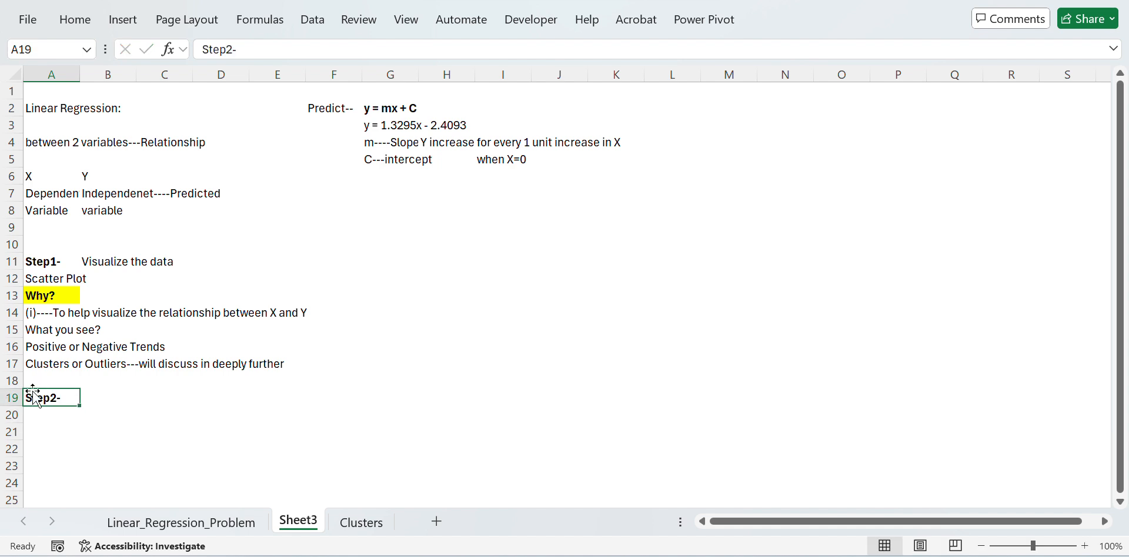
Enter "Add a Trendline" in cell B19, next to the Step2 heading
{"action": "key", "text": "Tab"}
{"action": "type", "text": "Add"}
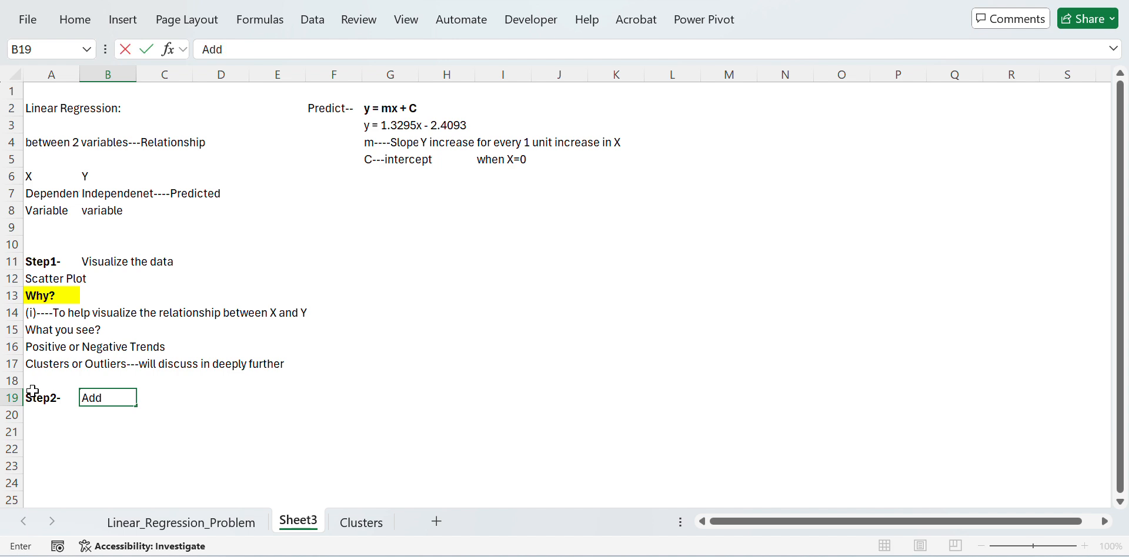
{"action": "type", "text": " a Trendline"}
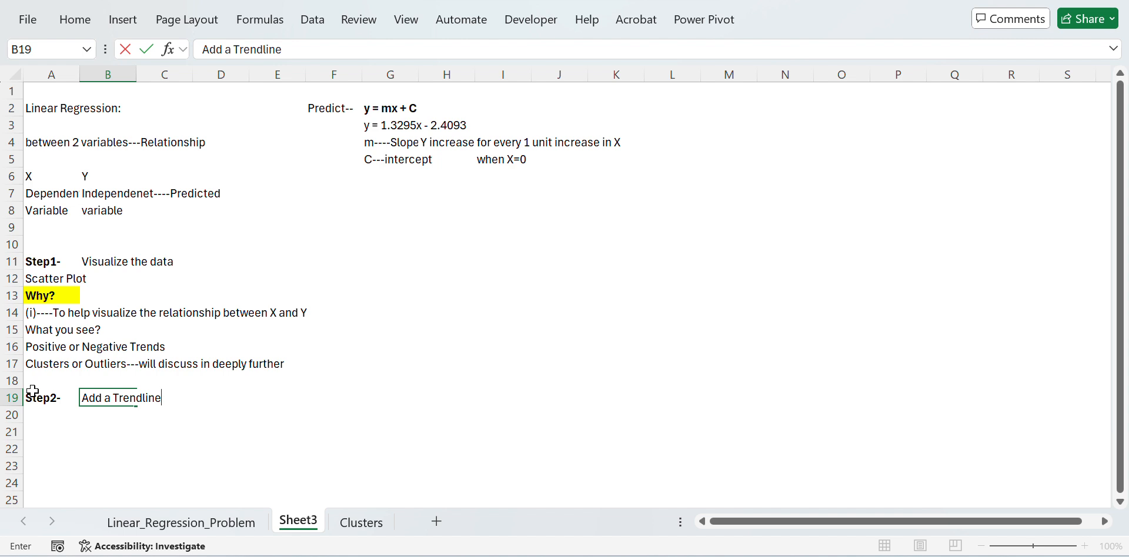
{"action": "key", "text": "Return"}
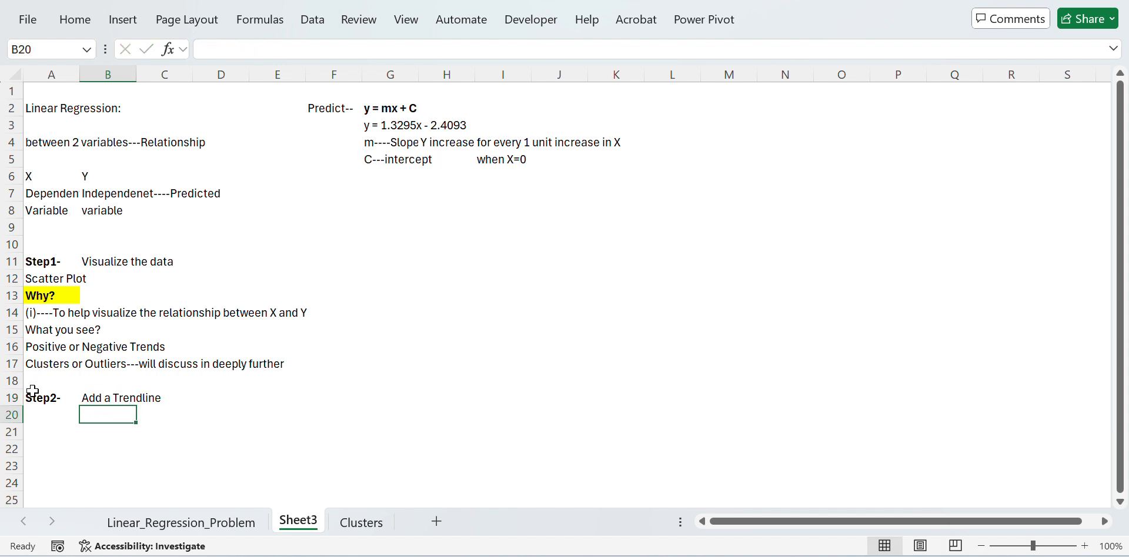
{"action": "key", "text": "Up"}
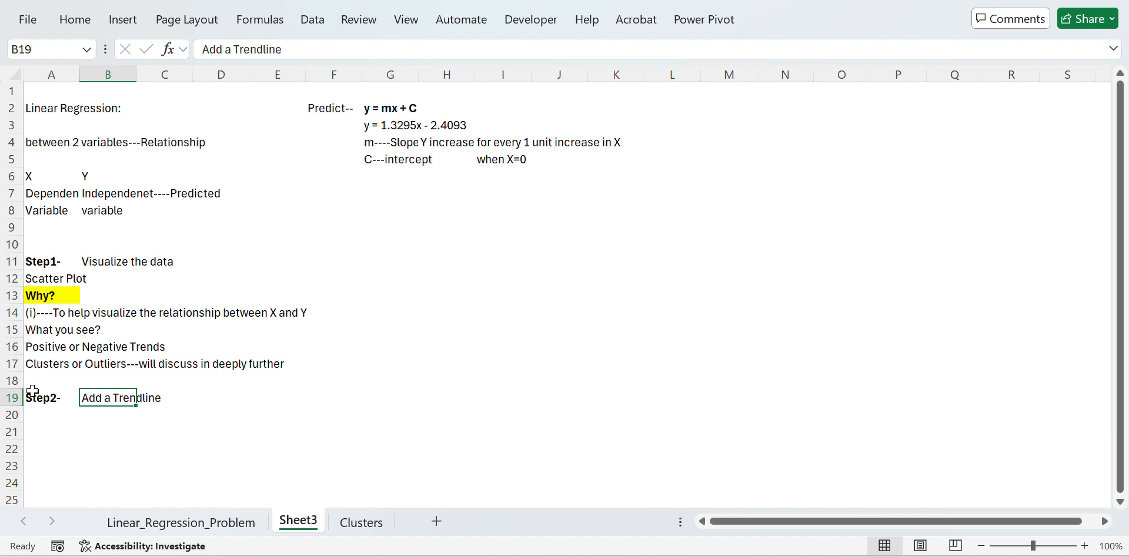
{"action": "key", "text": "Down"}
{"action": "key", "text": "Up"}
{"action": "key", "text": "Right"}
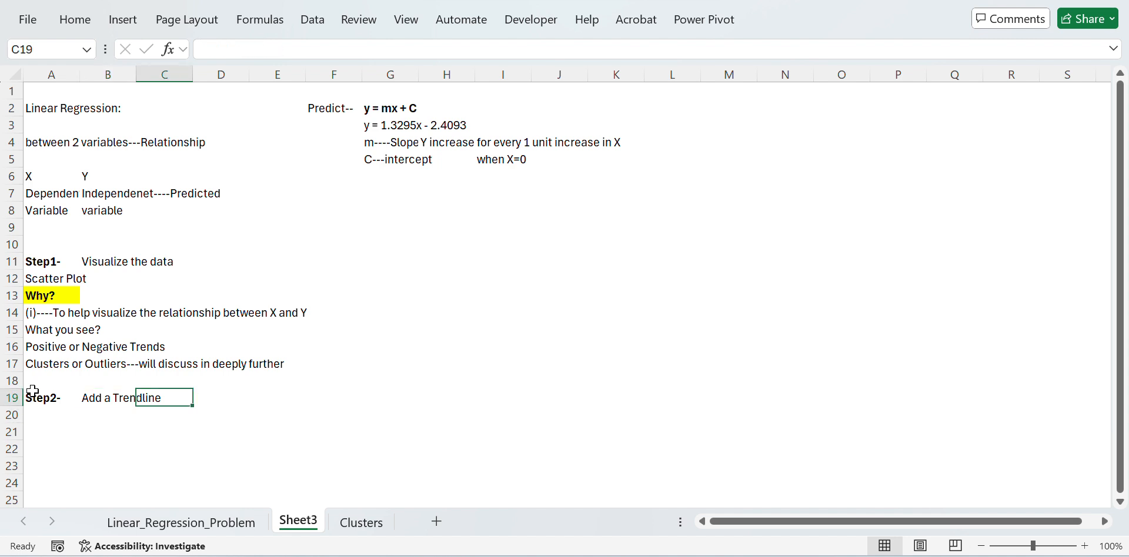
{"action": "key", "text": "F2"}
{"action": "key", "text": "Escape"}
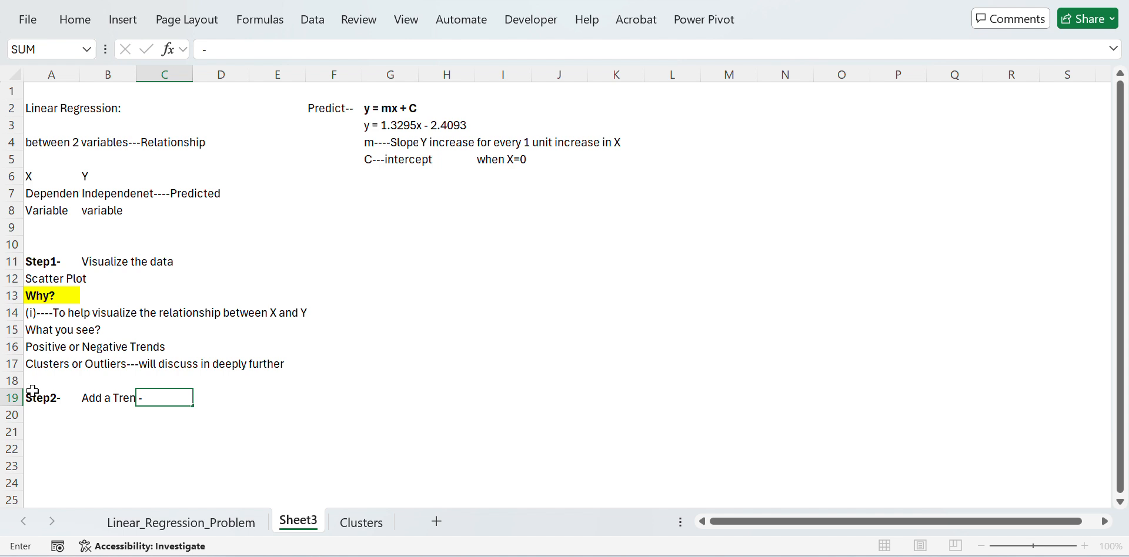
Extend the note in cell B19 to read "Add a Trendline----Options display equation on chart and display R2 Value"
{"action": "key", "text": "Left"}
{"action": "key", "text": "F2"}
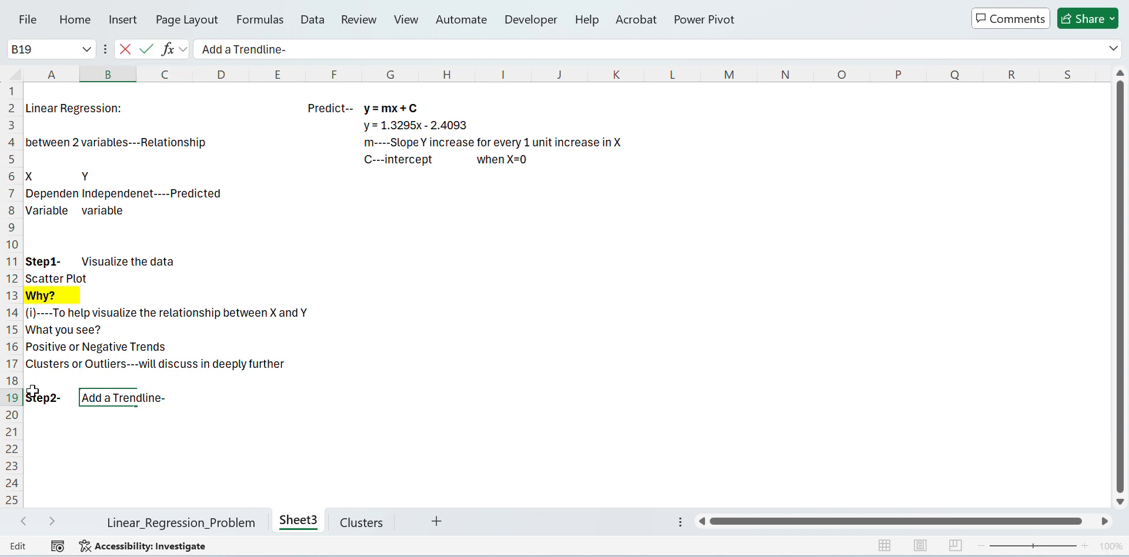
{"action": "type", "text": "----Options"}
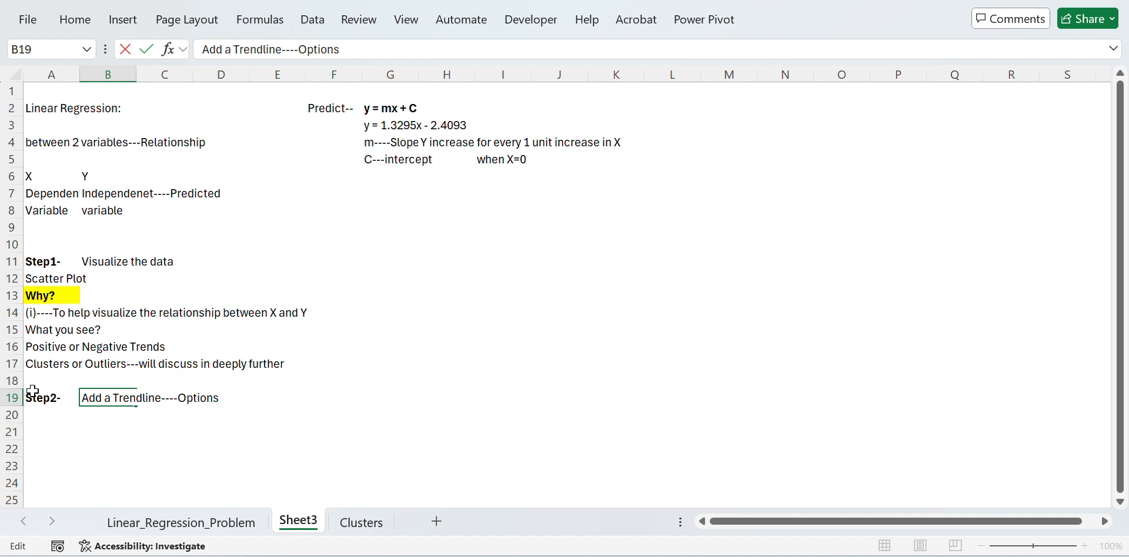
{"action": "type", "text": " display eau"}
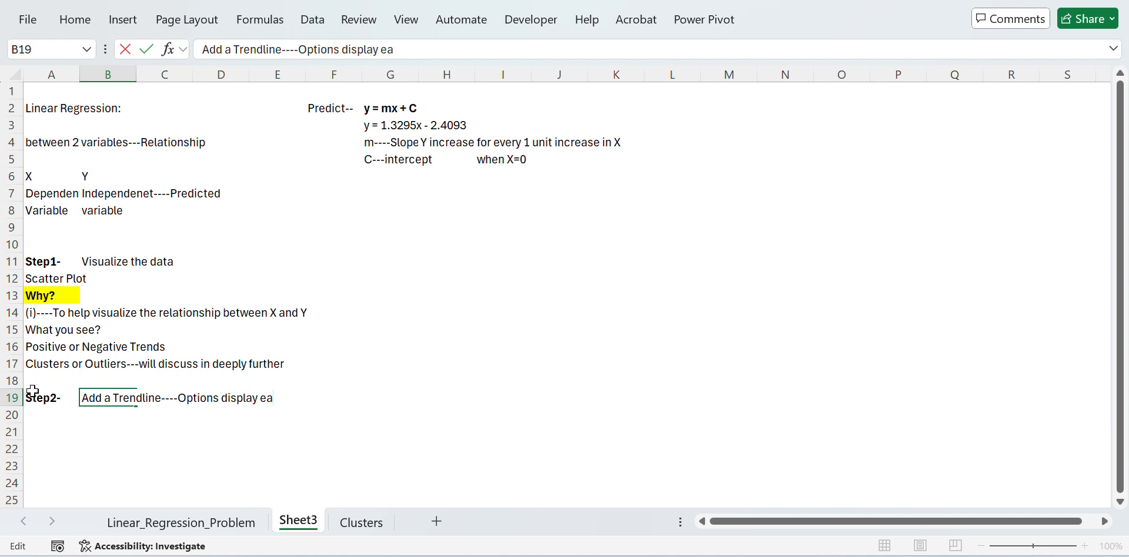
{"action": "key", "text": "BackSpace"}
{"action": "key", "text": "BackSpace"}
{"action": "type", "text": "quation on "}
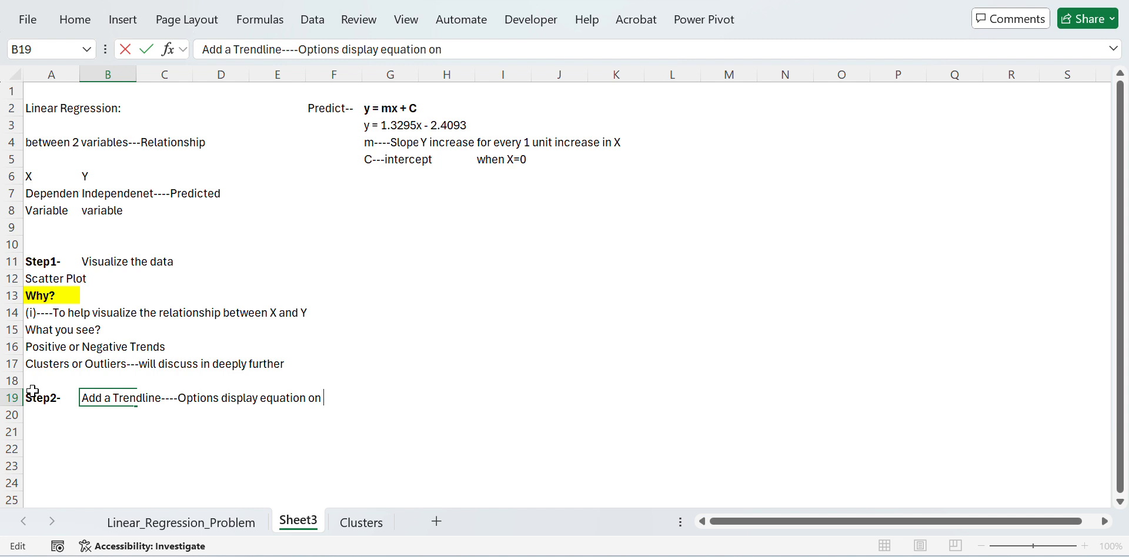
{"action": "type", "text": "chart and"}
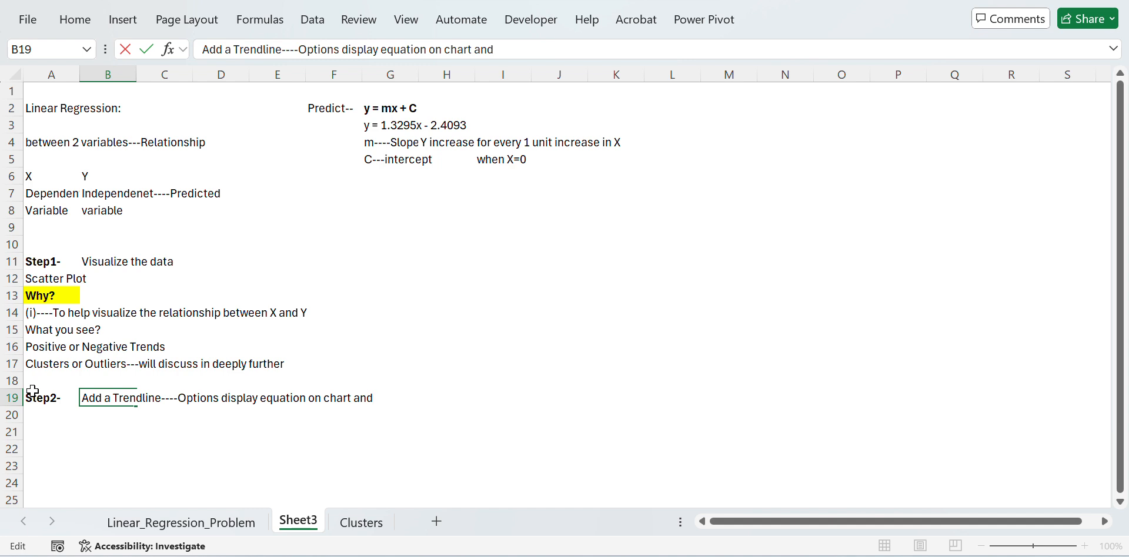
{"action": "type", "text": " display R2"}
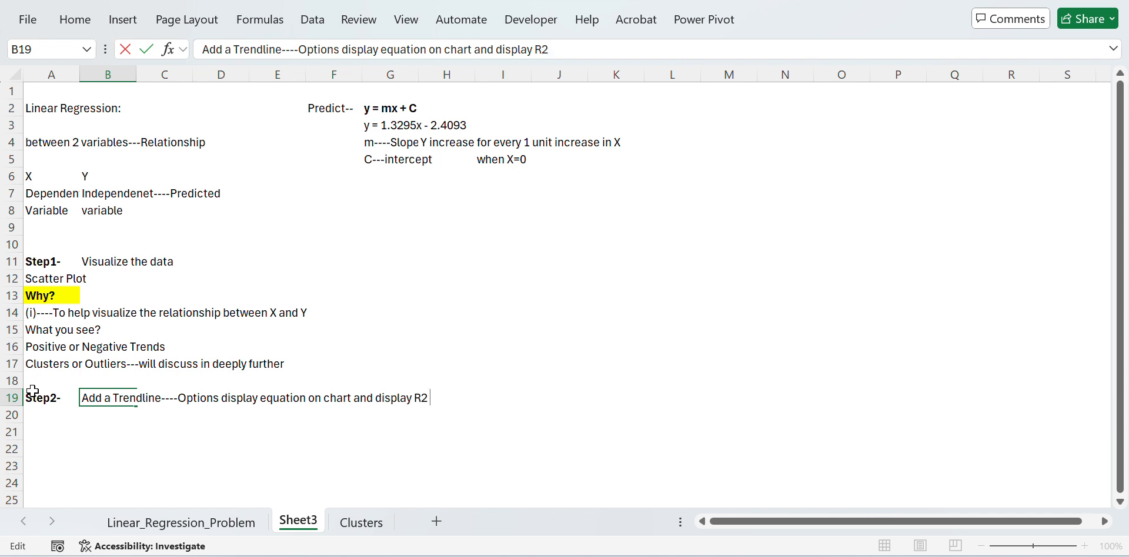
{"action": "type", "text": " Value"}
{"action": "key", "text": "Return"}
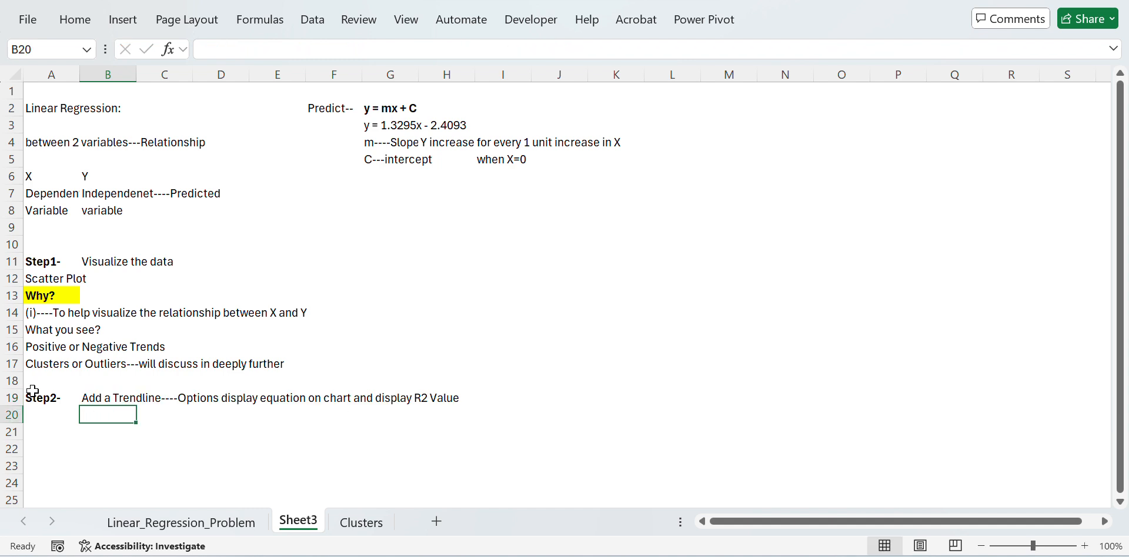
On the Linear_Regression_Problem sheet, open the formatting options of the chart's trendline equation label
{"action": "key", "text": "Up"}
{"action": "key", "text": "Down"}
{"action": "key", "text": "ctrl+Page_Up"}
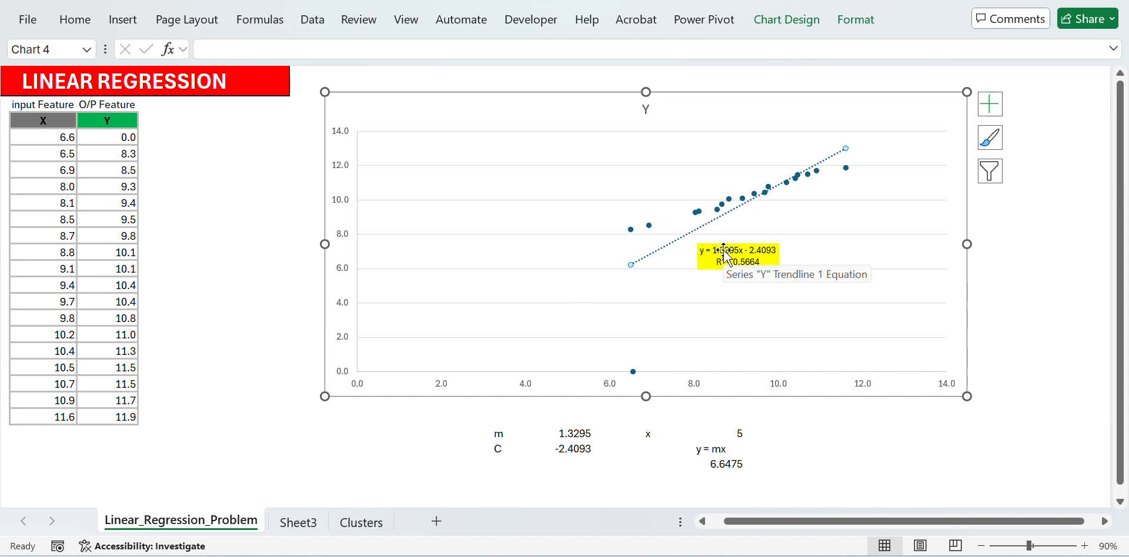
{"action": "double_click", "coordinate": [764, 256]}
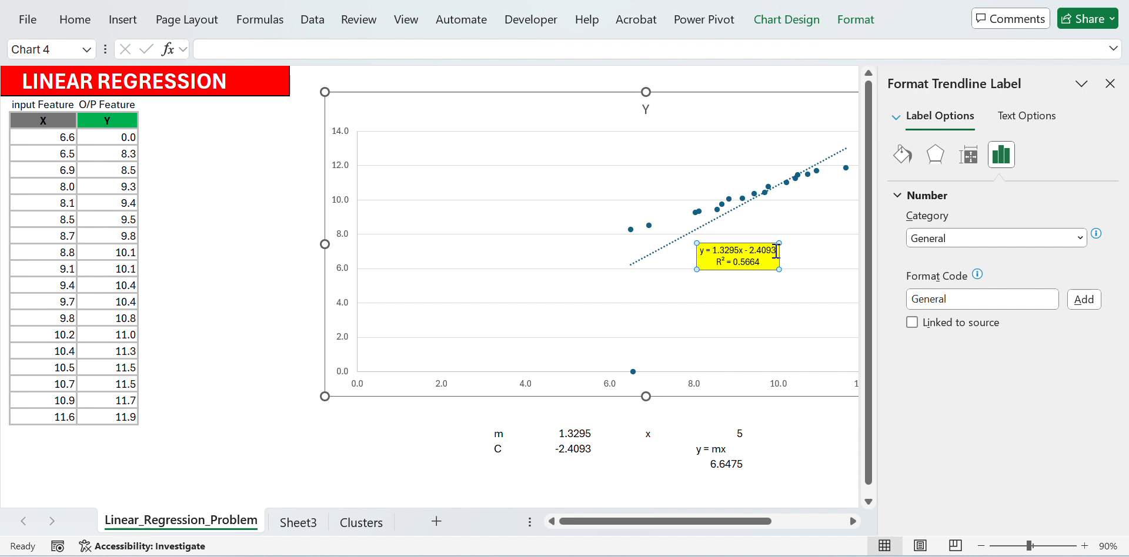
Copy the equation "y = 1.3295x - 2.4093" from the chart's trendline label into cell F23
{"action": "left_click_drag", "start_coordinate": [776, 252], "coordinate": [711, 250]}
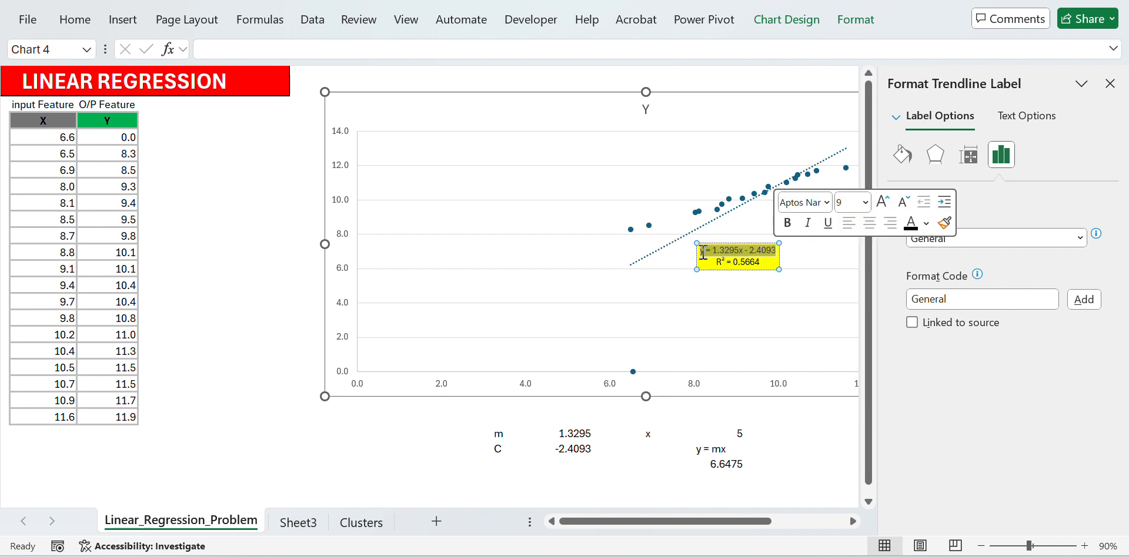
{"action": "left_click", "coordinate": [699, 253]}
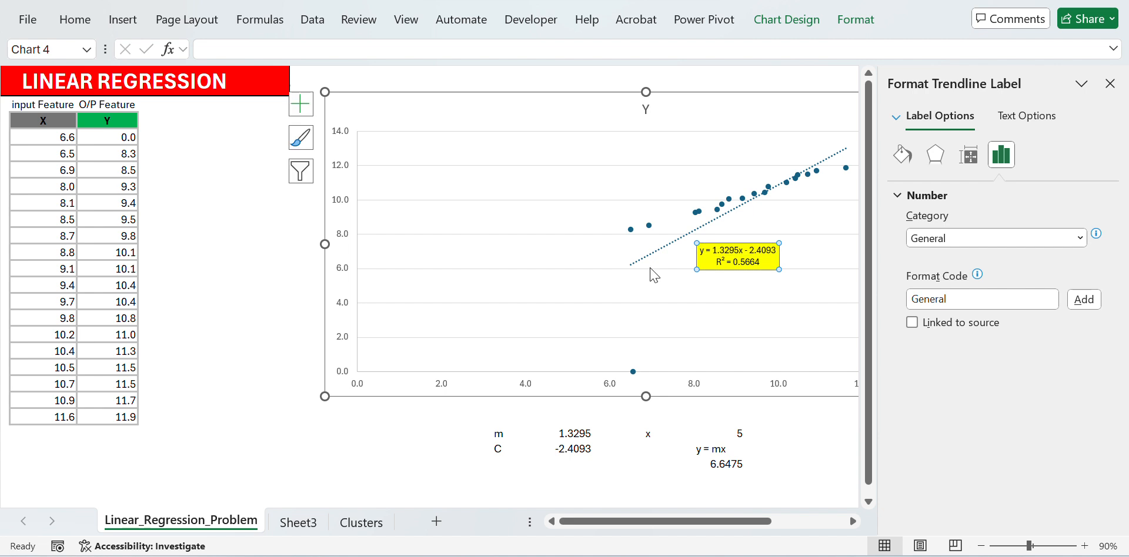
{"action": "right_click", "coordinate": [268, 436]}
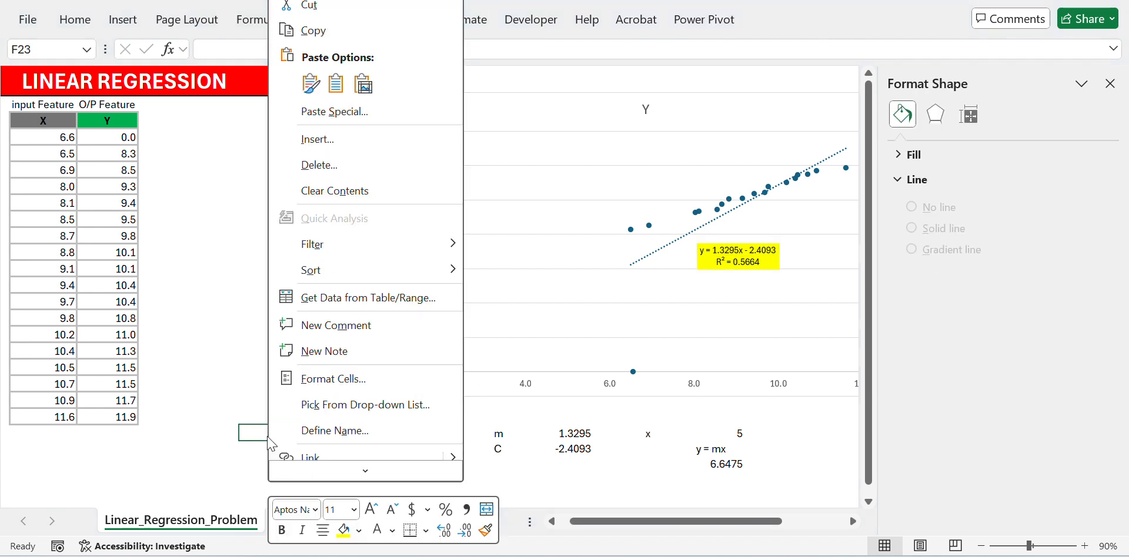
{"action": "left_click", "coordinate": [267, 437]}
{"action": "type", "text": "y = 1.3295x - 2.4093"}
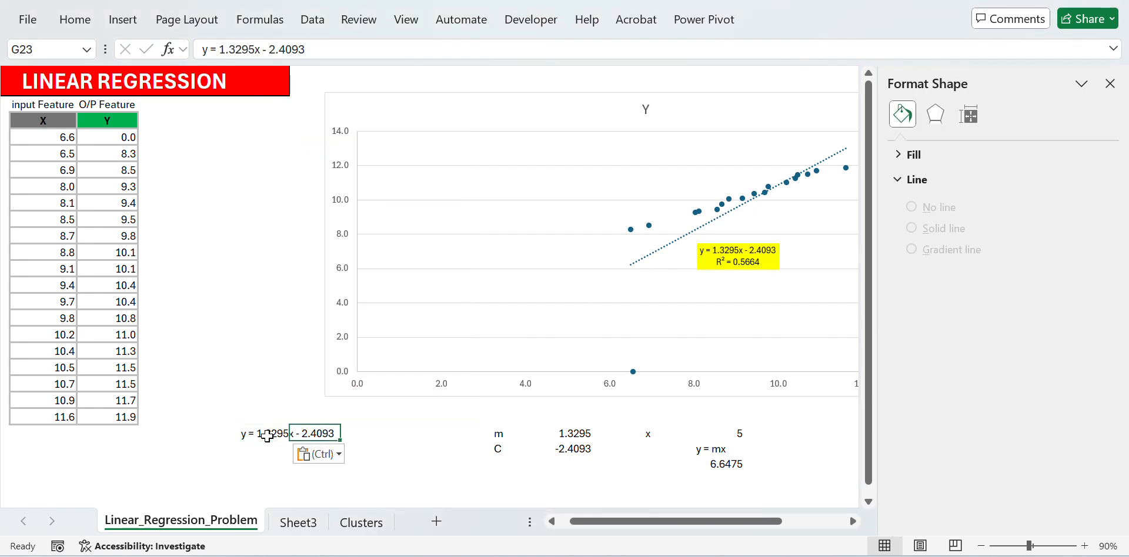
{"action": "key", "text": "Return"}
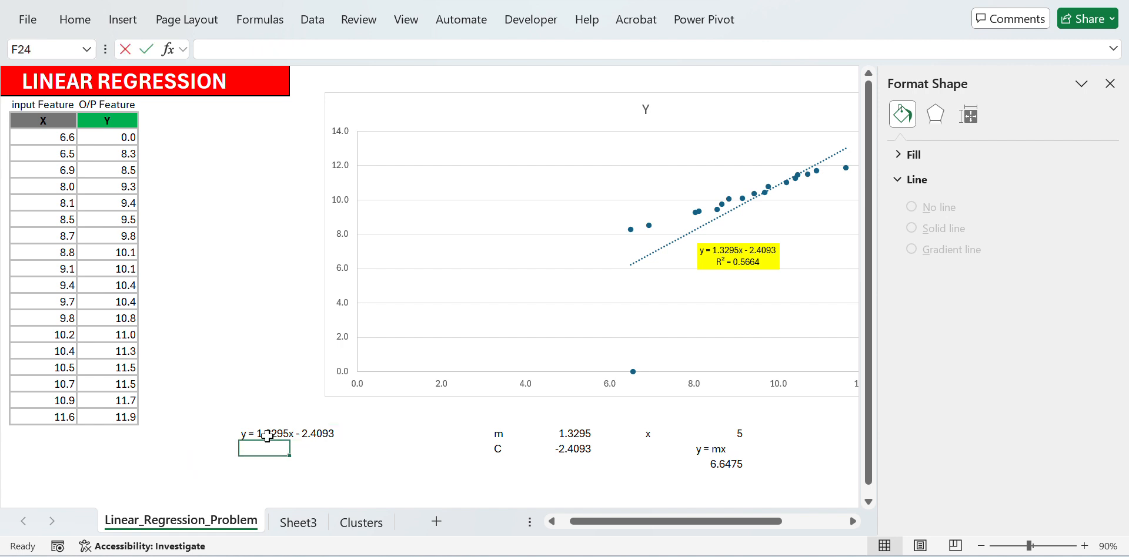
Enter the general line equation "y = mx + C" in cell F24, below the copied trendline equation
{"action": "type", "text": "y = "}
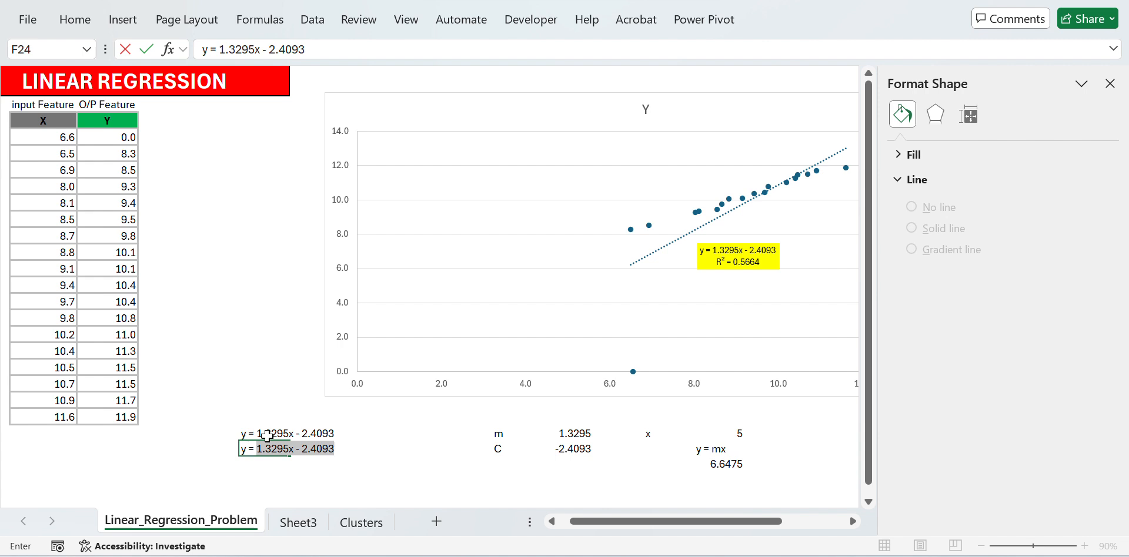
{"action": "type", "text": "mx +"}
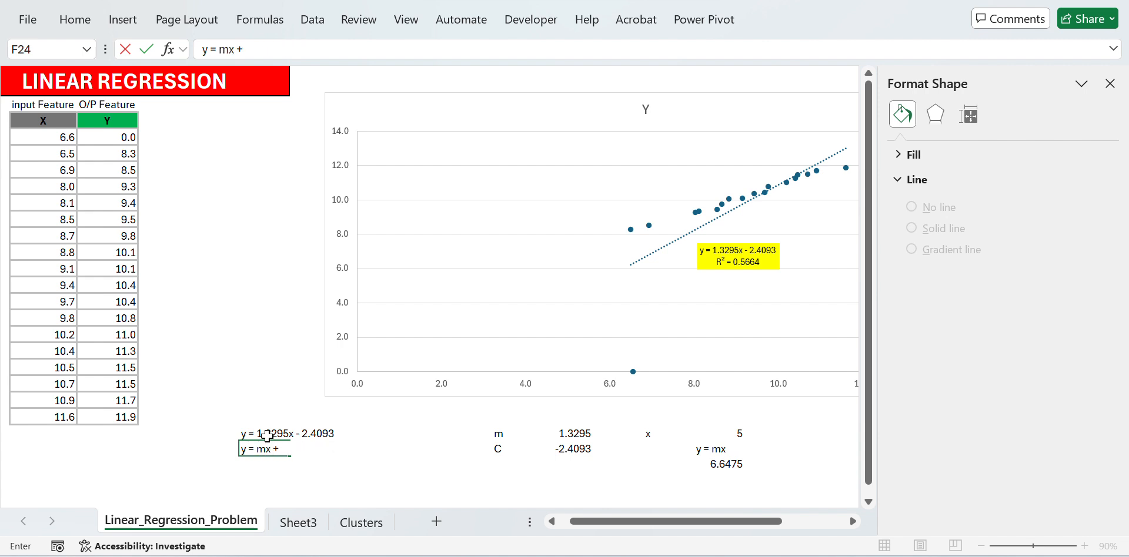
{"action": "type", "text": " C"}
{"action": "key", "text": "Return"}
{"action": "key", "text": "Up"}
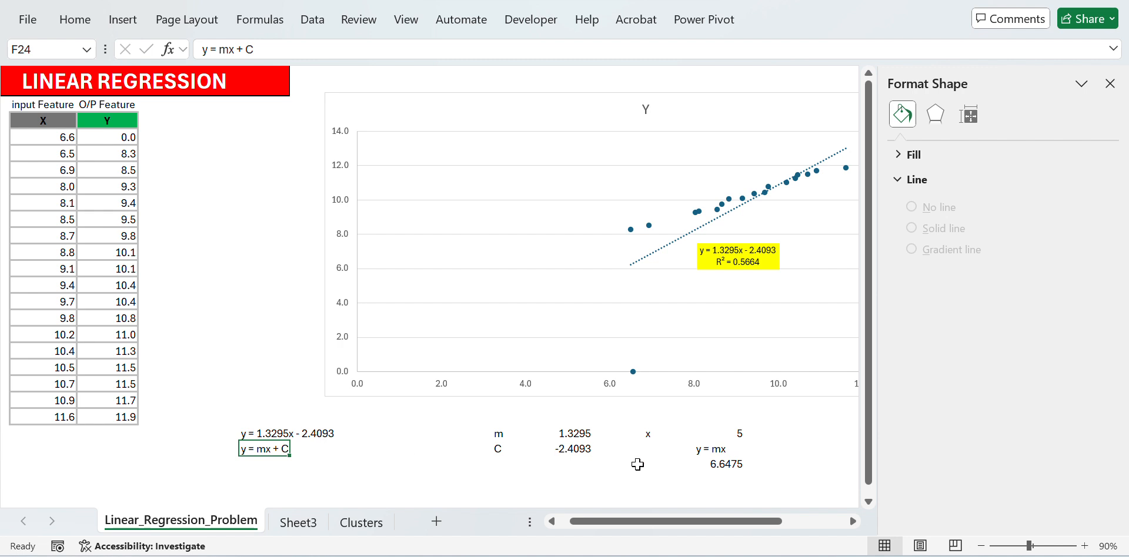
On Sheet3, enter the note "gives you the best fit line Equation in form of y = mx + C" in cell B20
{"action": "left_click", "coordinate": [302, 523]}
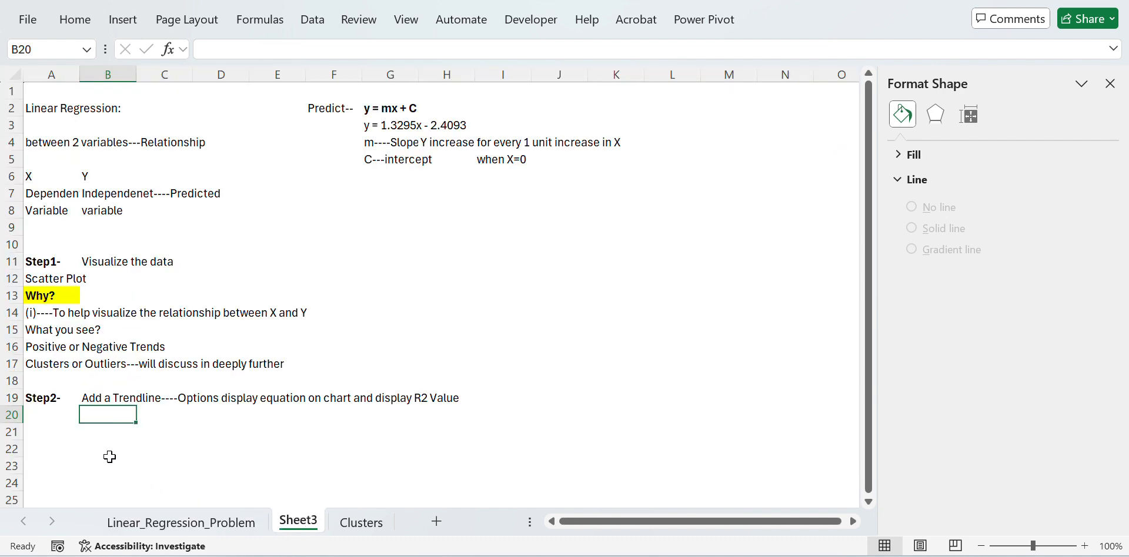
{"action": "type", "text": "gives"}
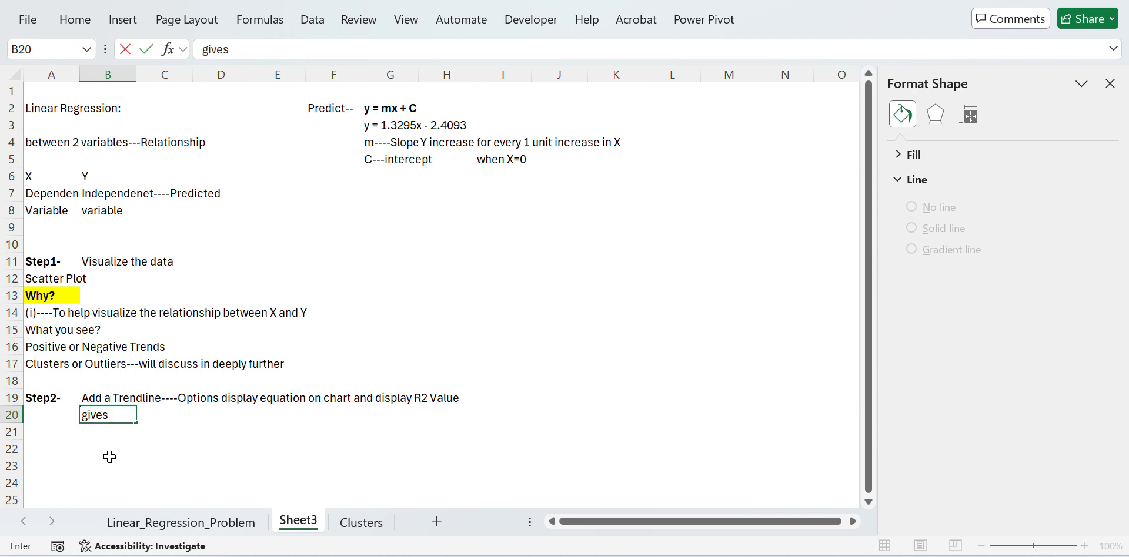
{"action": "type", "text": " you the mod"}
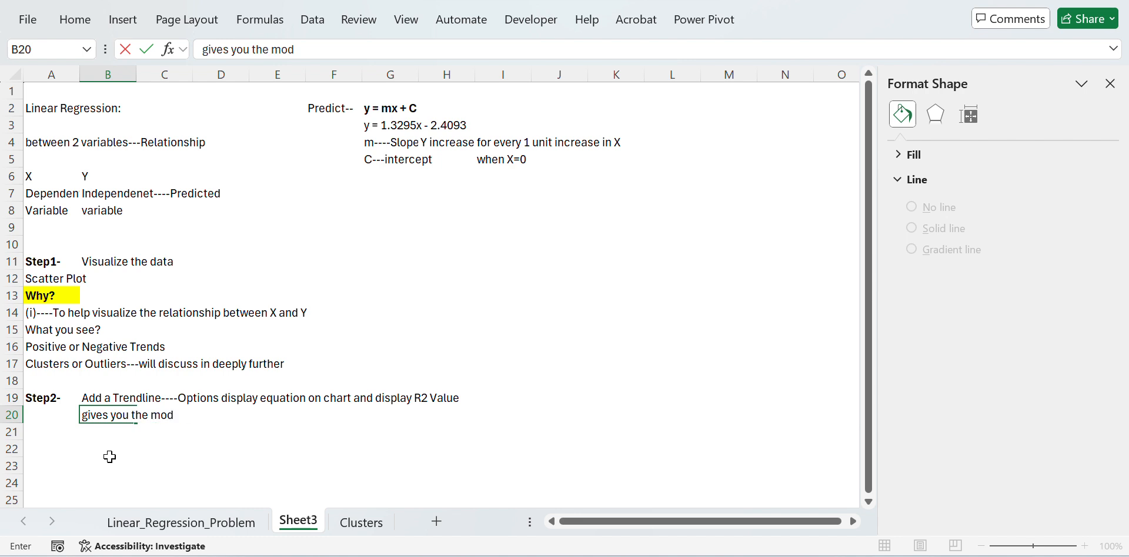
{"action": "key", "text": "BackSpace"}
{"action": "key", "text": "BackSpace"}
{"action": "key", "text": "BackSpace"}
{"action": "type", "text": "best fit li"}
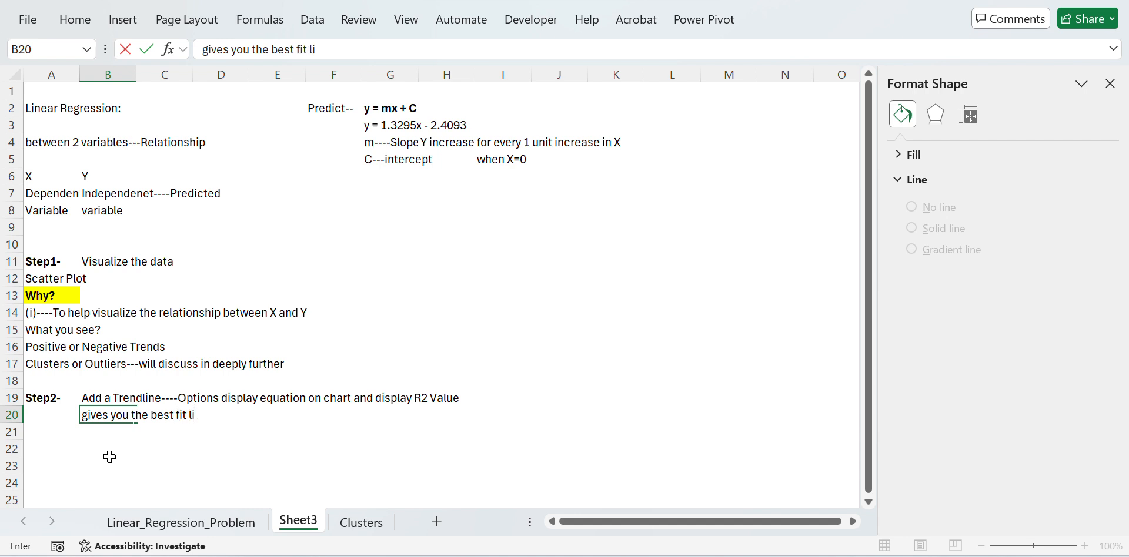
{"action": "type", "text": "ne Equat"}
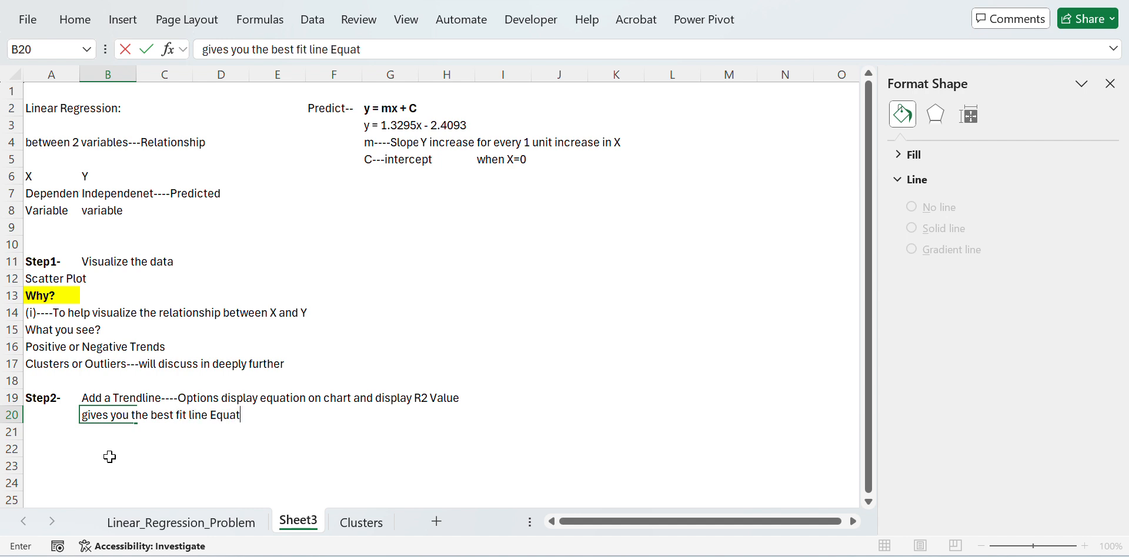
{"action": "type", "text": "ion in form of "}
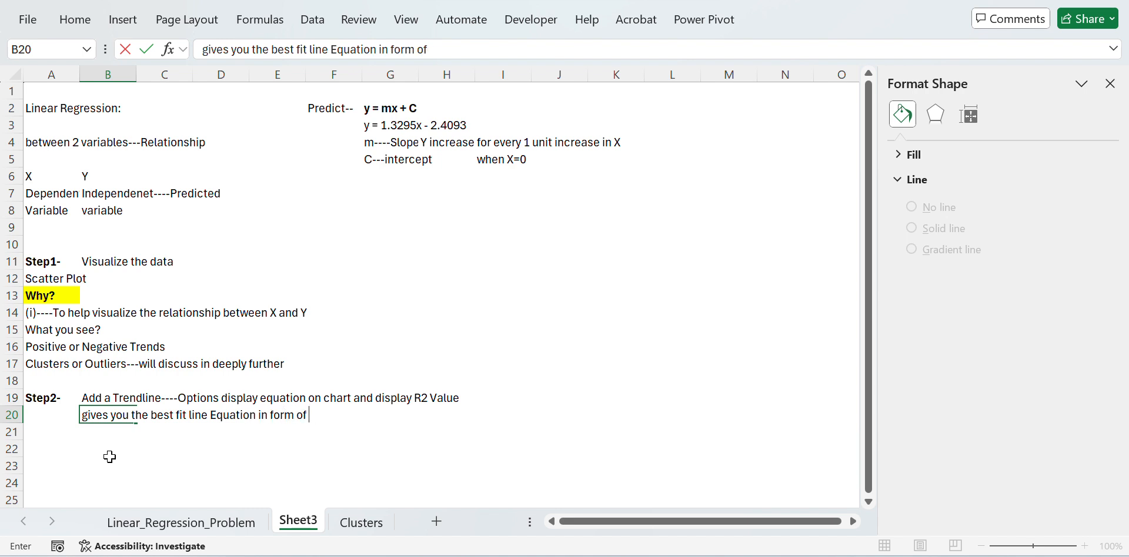
{"action": "type", "text": "y = mx + C"}
{"action": "key", "text": "Return"}
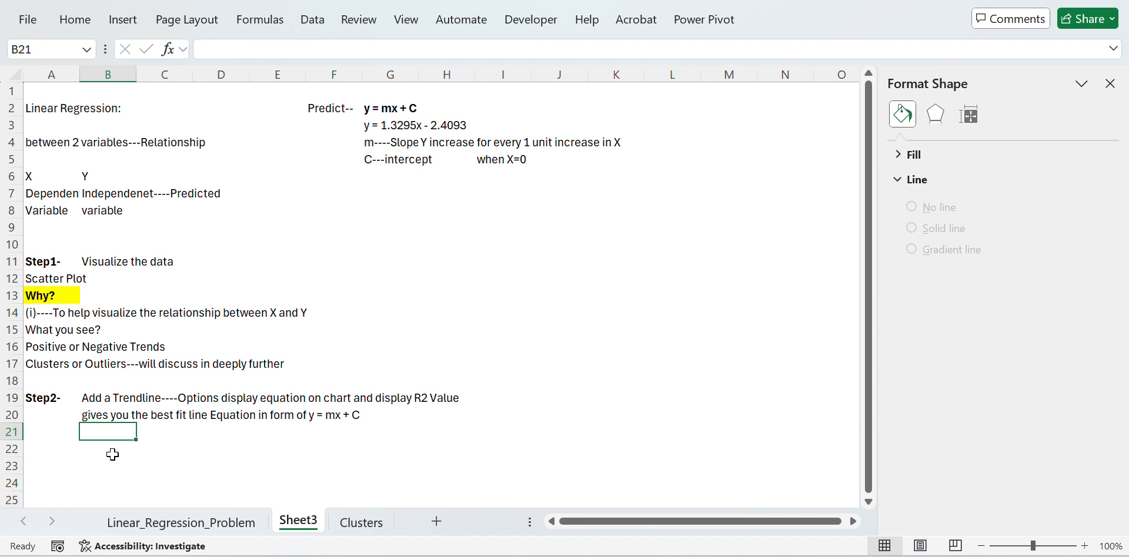
{"action": "key", "text": "Up"}
{"action": "key", "text": "Down"}
{"action": "type", "text": "R"}
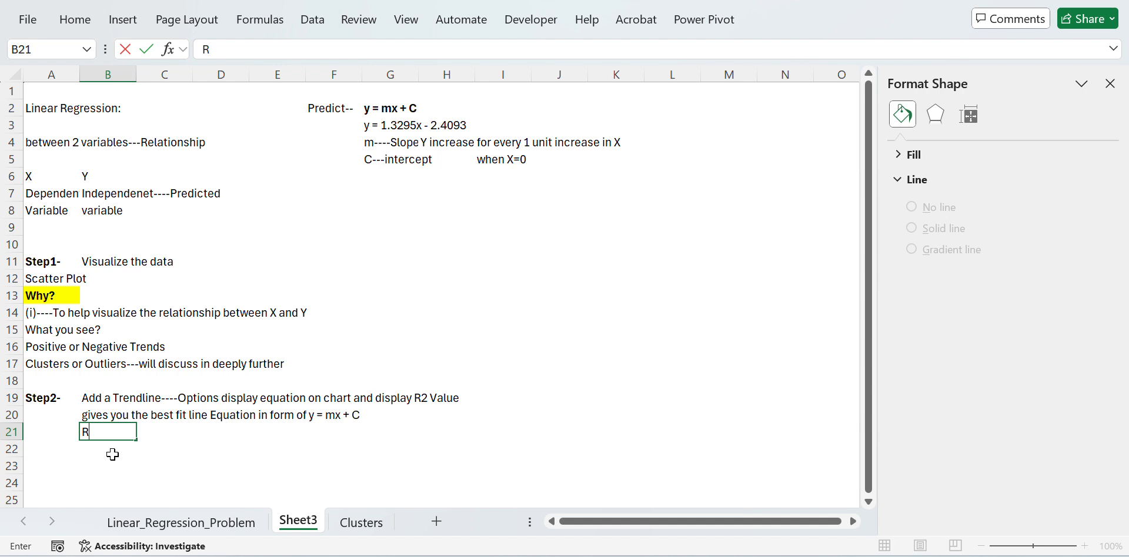
{"action": "type", "text": "2----"}
{"action": "key", "text": "Escape"}
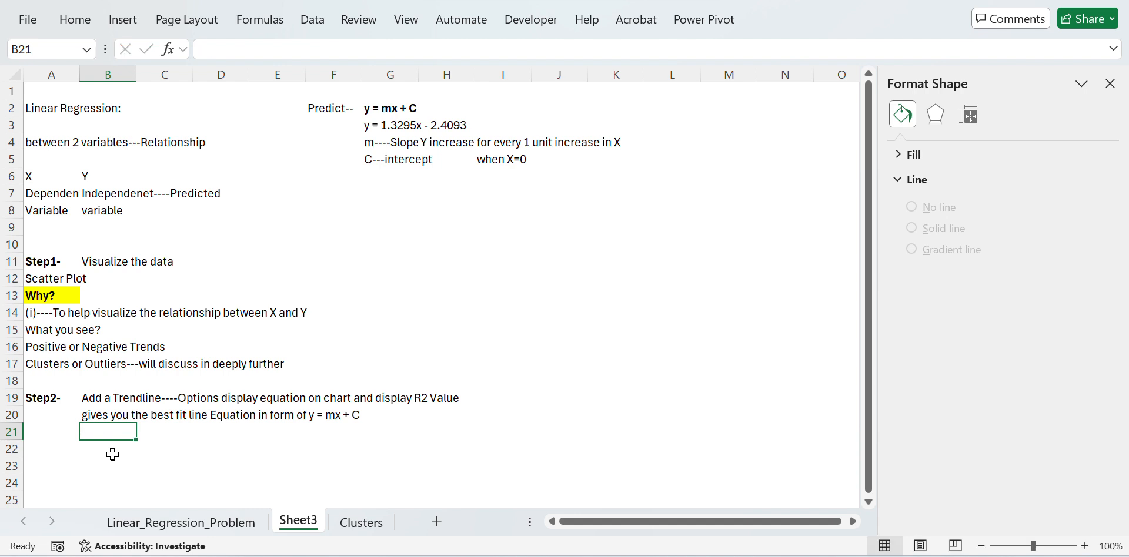
{"action": "key", "text": "ctrl+z"}
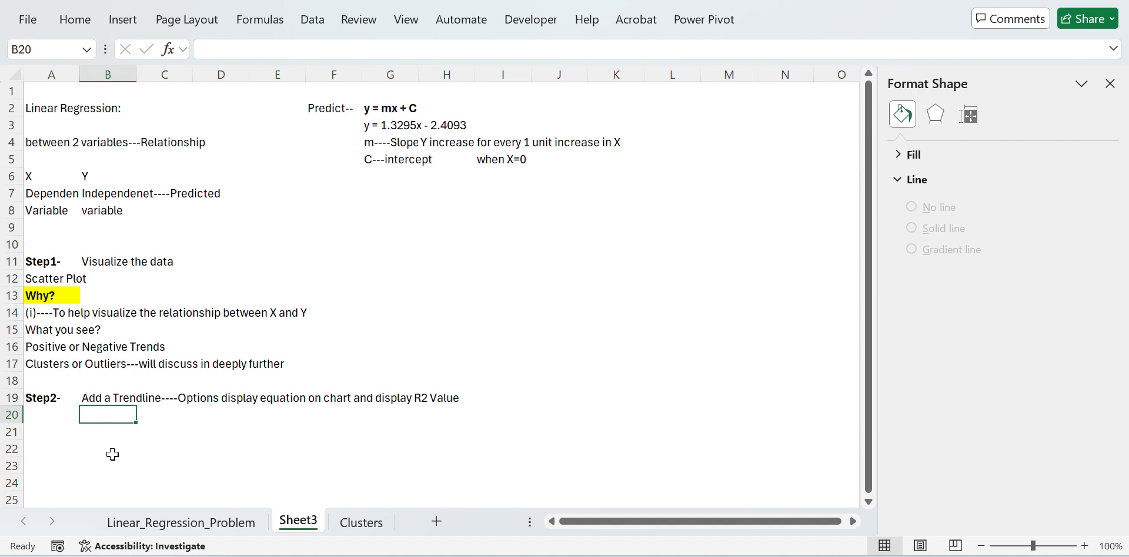
{"action": "key", "text": "ctrl+y"}
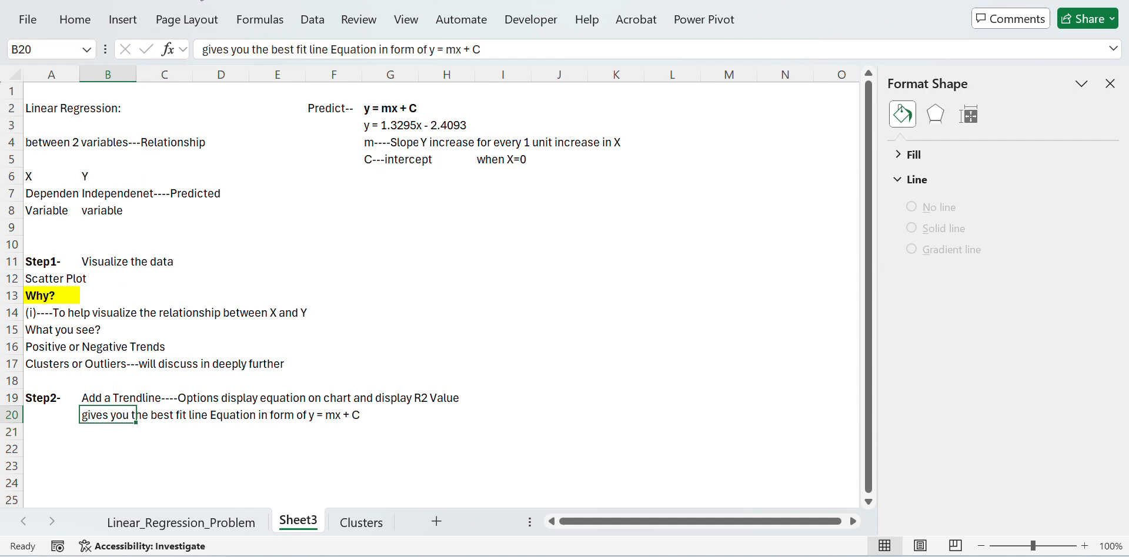
Enter "R2" in cell B21, below the note about the best fit line equation
{"action": "left_click", "coordinate": [86, 434]}
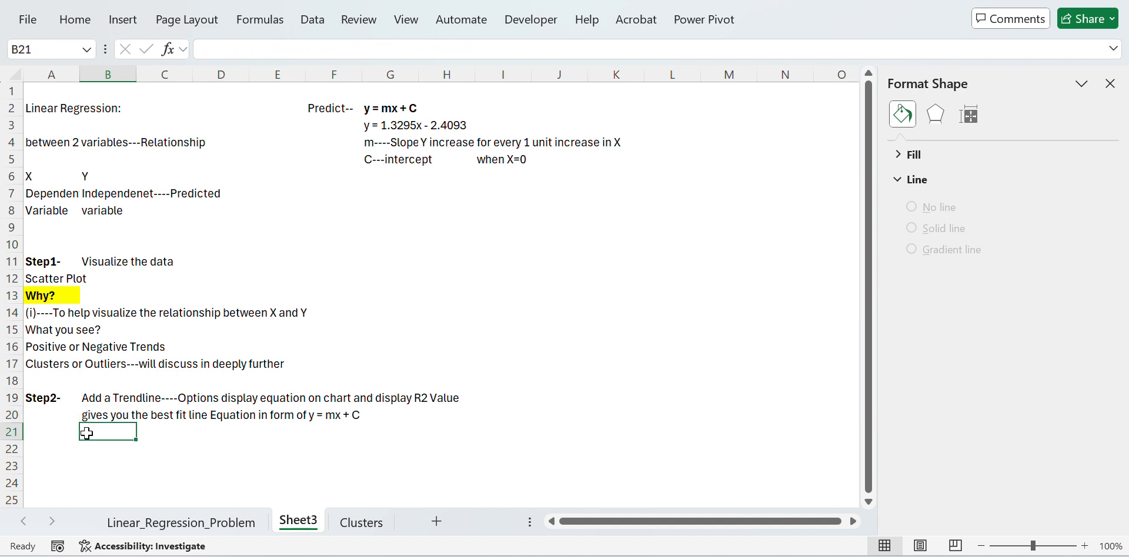
{"action": "type", "text": "R2"}
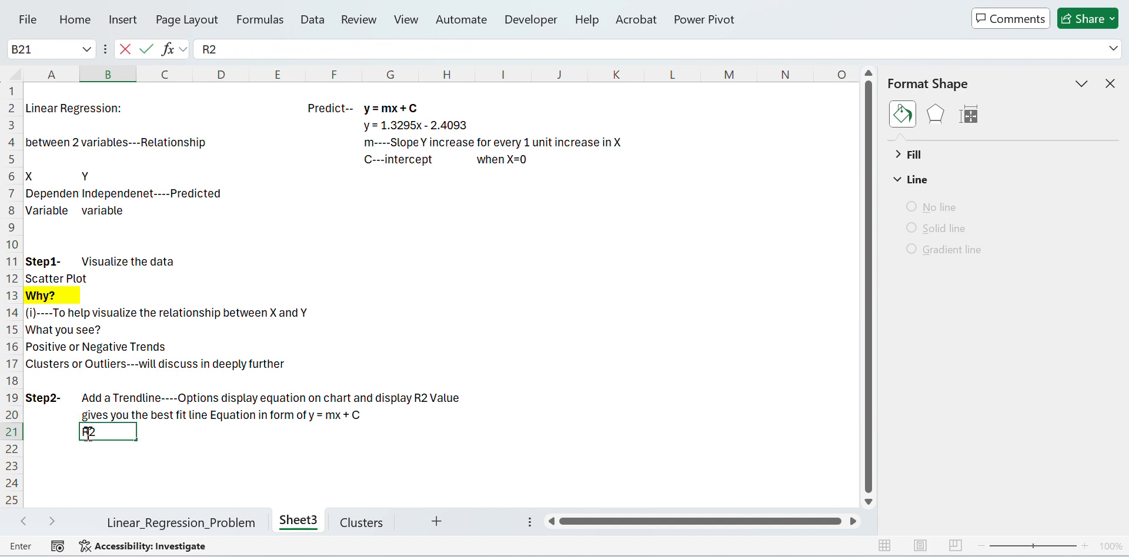
{"action": "key", "text": "Return"}
On the Linear_Regression_Problem sheet, close the Format Shape pane and examine the chart's trendline
{"action": "key", "text": "ctrl+Page_Up"}
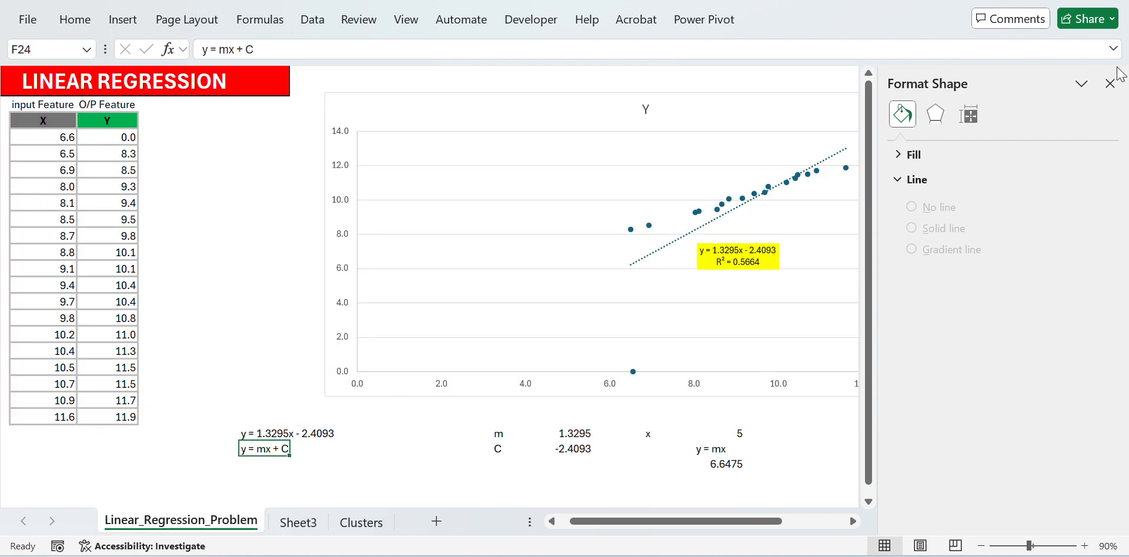
{"action": "left_click", "coordinate": [1109, 84]}
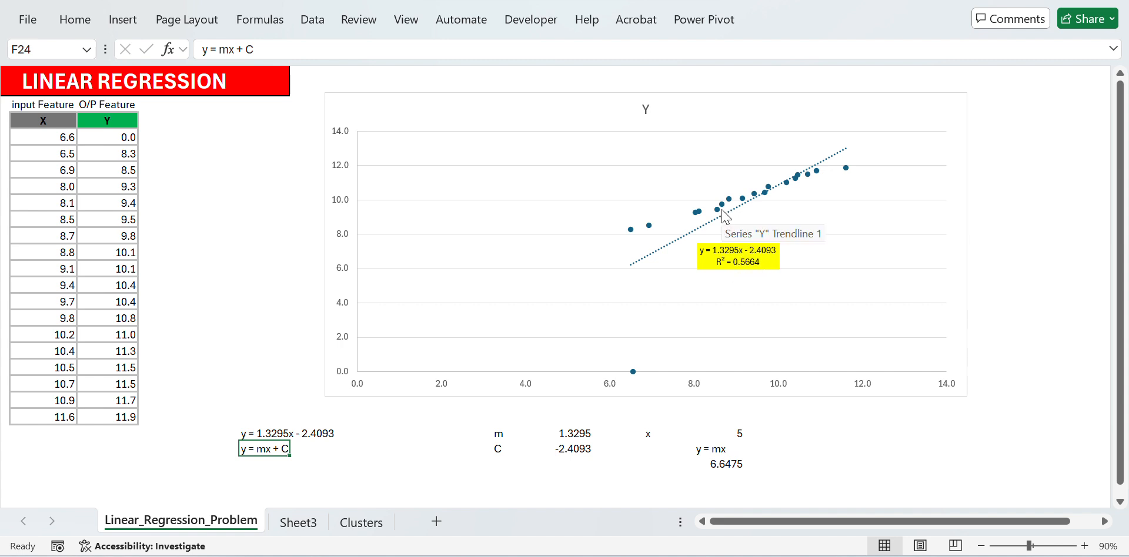
{"action": "mouse_move", "coordinate": [724, 216]}
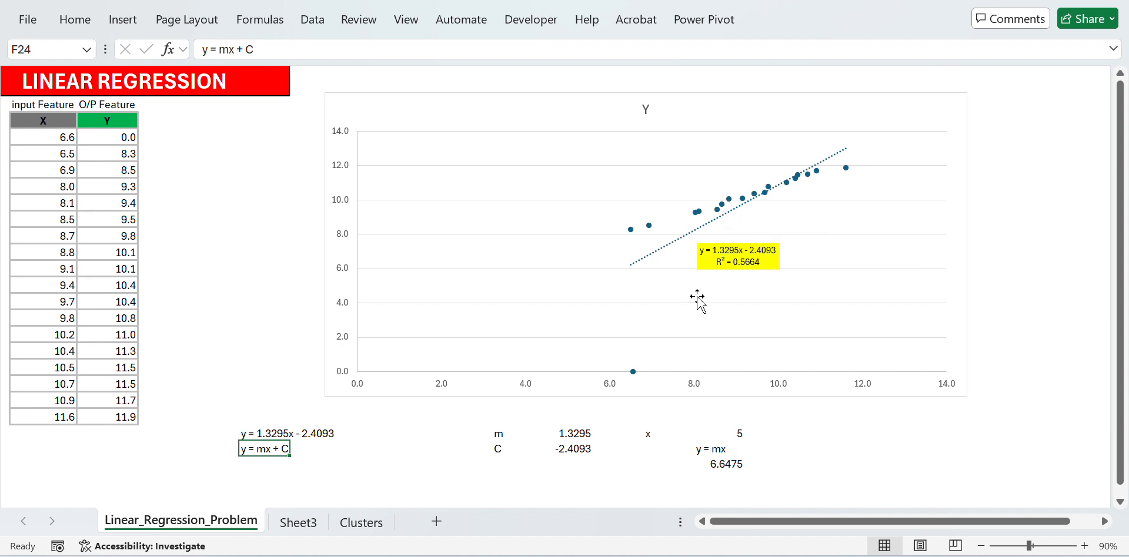
On Sheet3, extend cell B21 to read "R2-- it will tells how well the line fits the data and -1<=R<=1"
{"action": "left_click", "coordinate": [301, 524]}
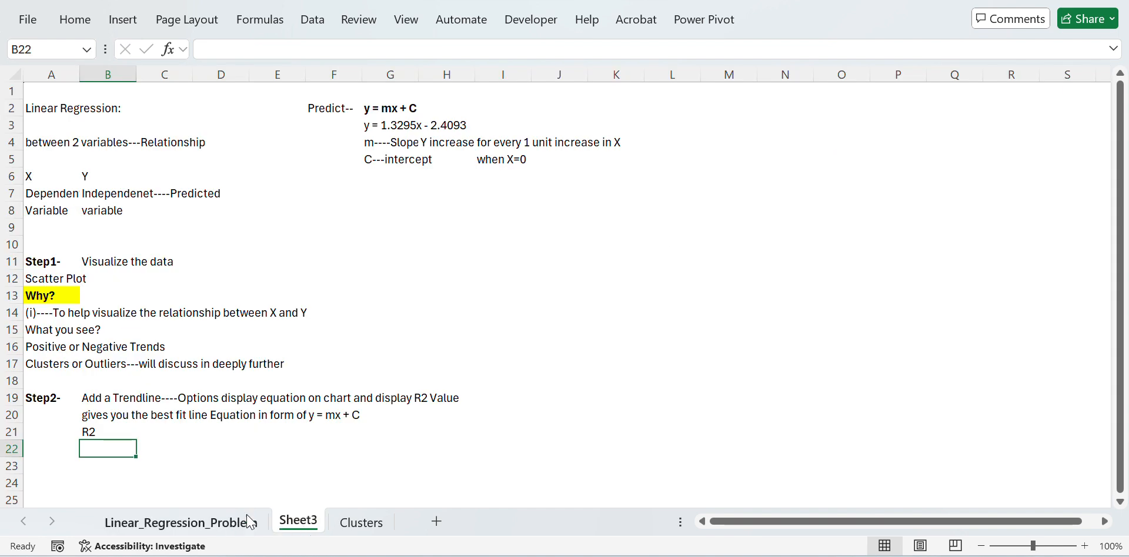
{"action": "key", "text": "Up"}
{"action": "key", "text": "F2"}
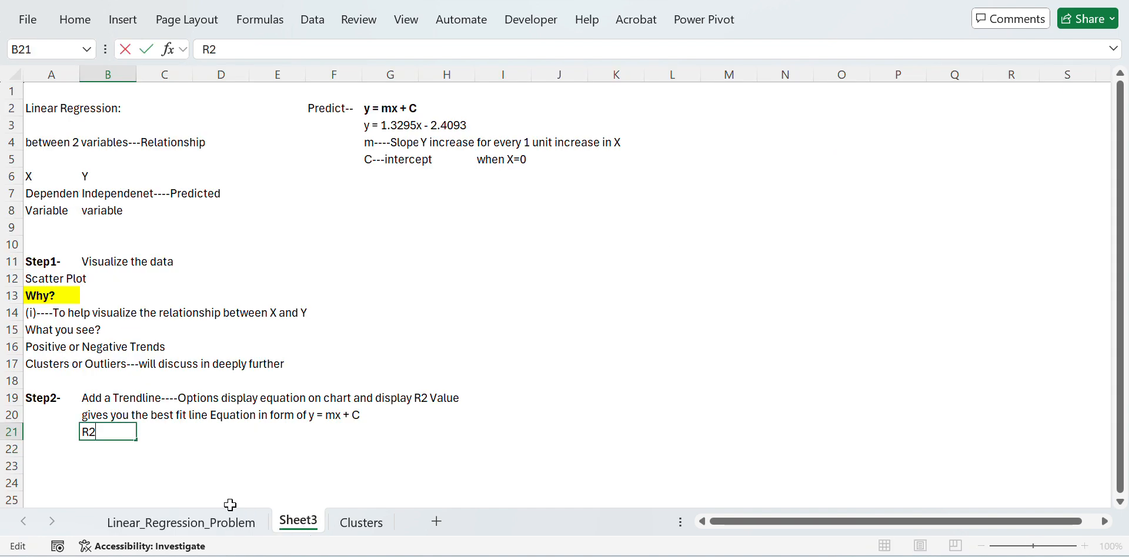
{"action": "type", "text": "-- it will"}
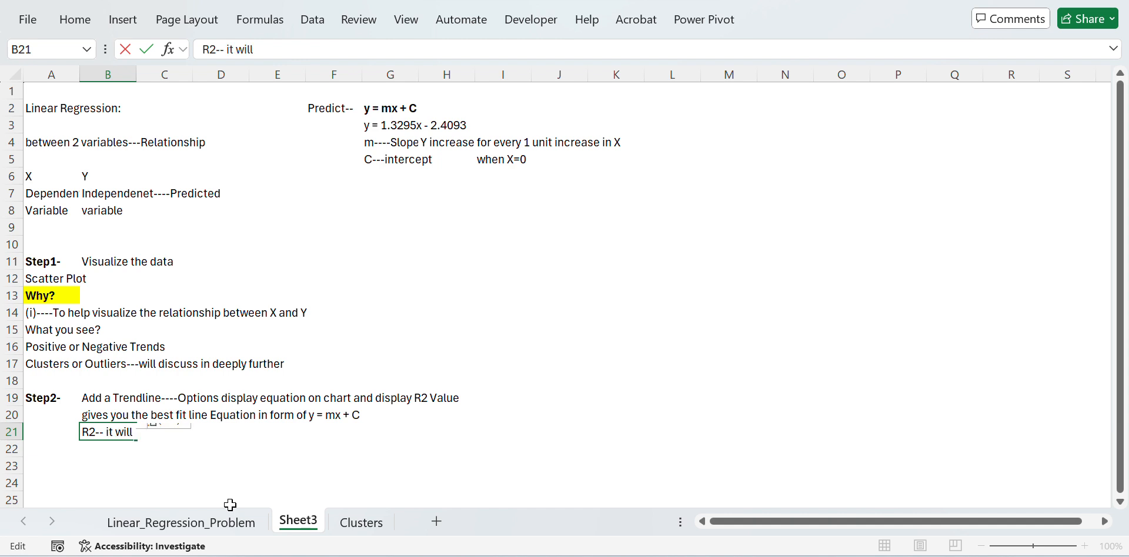
{"action": "type", "text": " tells how"}
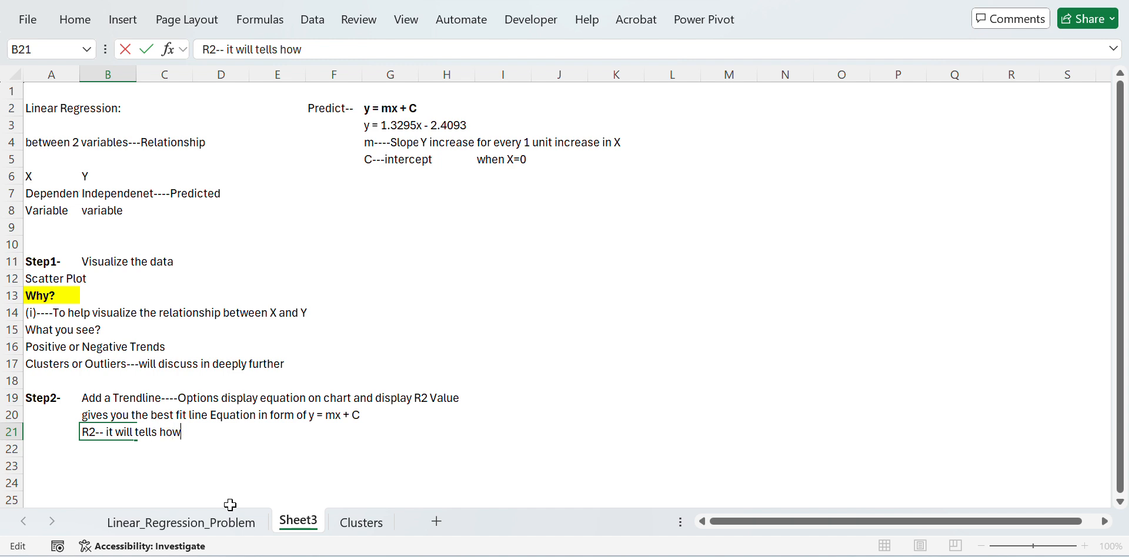
{"action": "type", "text": " well the line "}
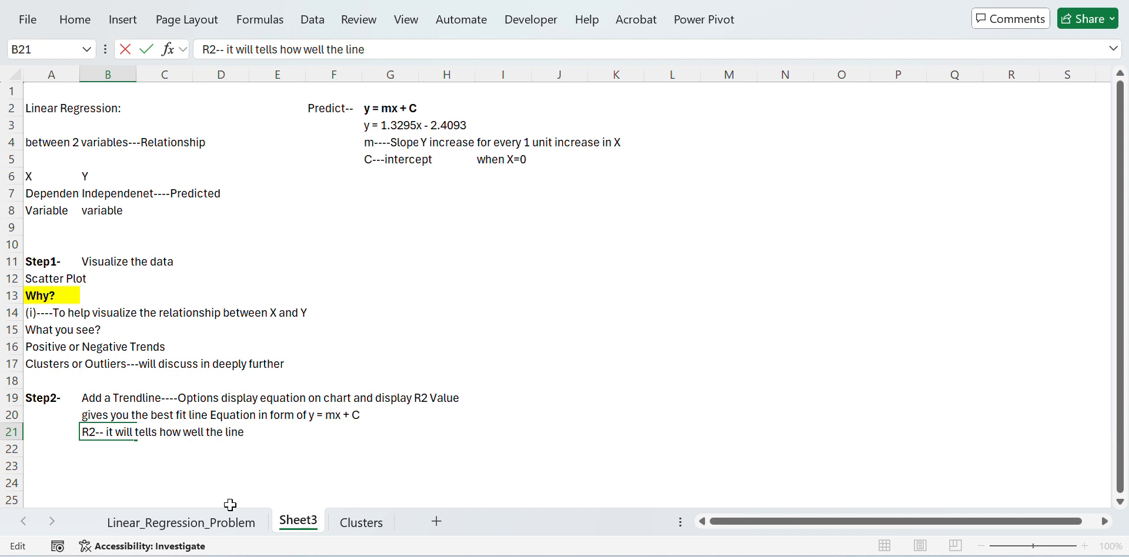
{"action": "type", "text": "fits the data"}
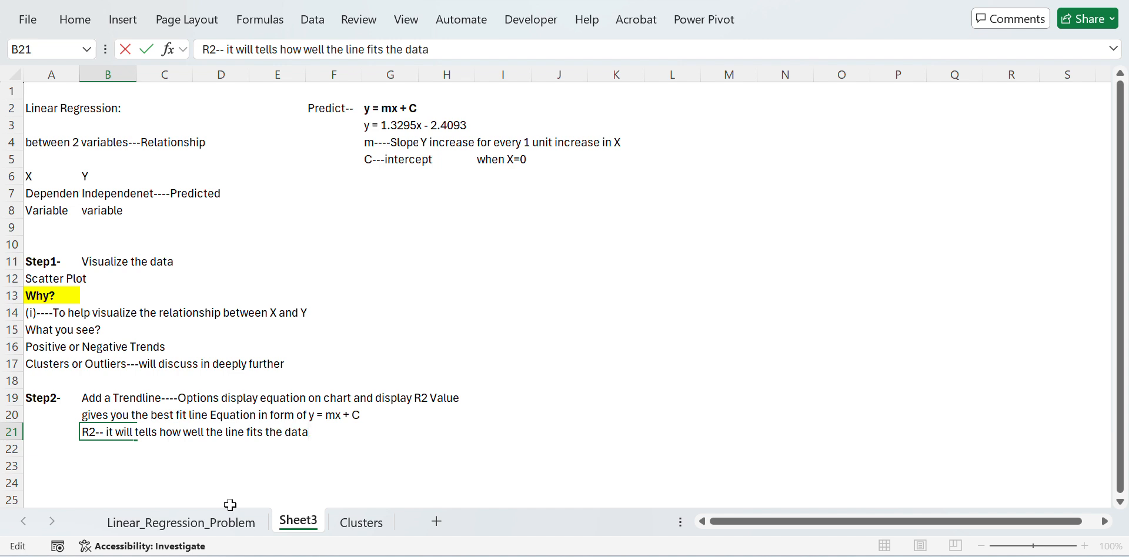
{"action": "type", "text": " and"}
{"action": "type", "text": "-1<=R"}
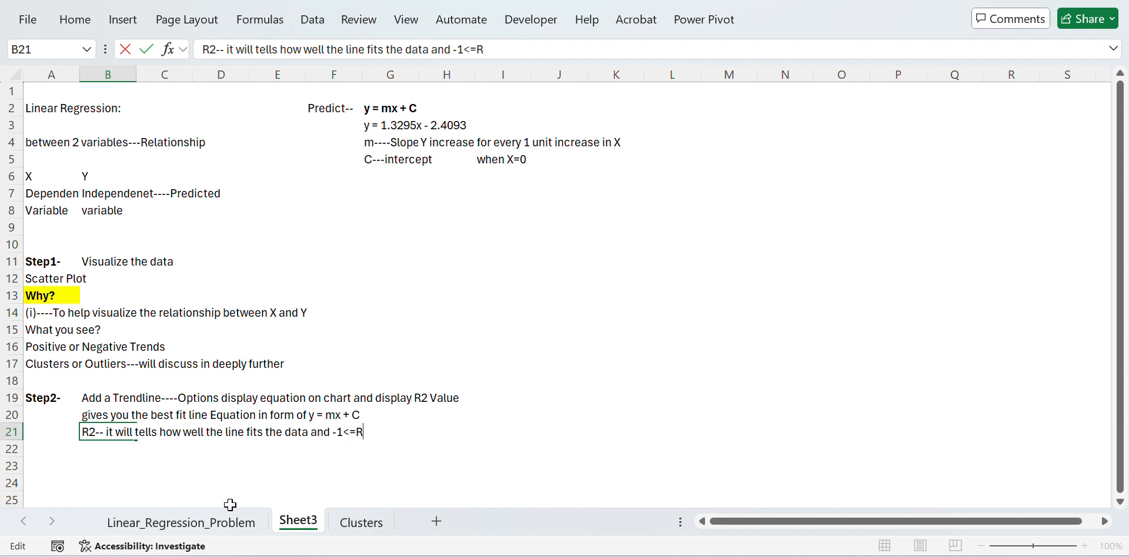
{"action": "type", "text": "<=1"}
{"action": "key", "text": "Return"}
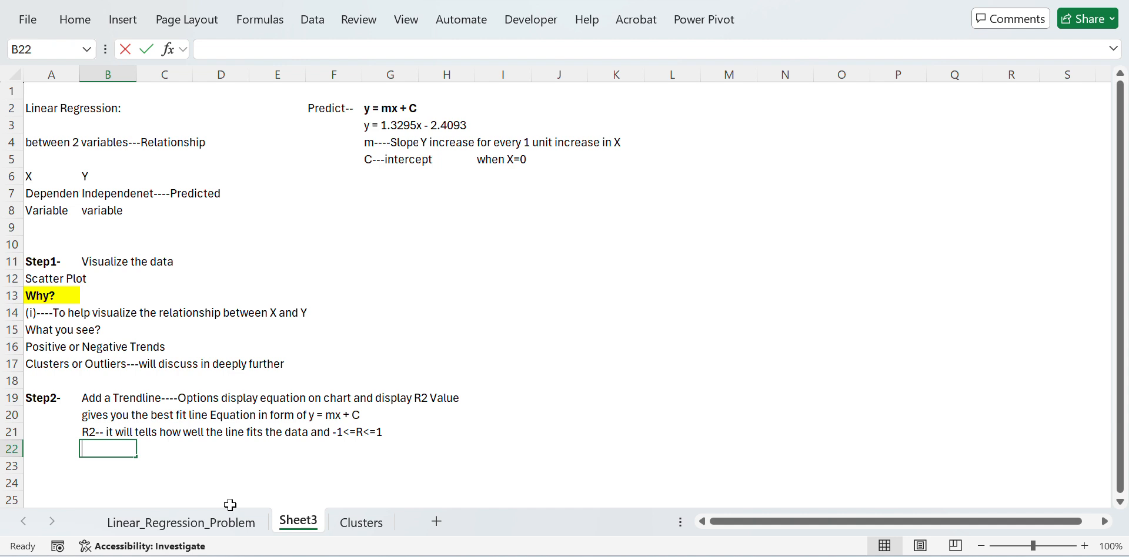
Enter the note "Closer to 1 is better" in cell B22, below the R2 note
{"action": "type", "text": "Clser"}
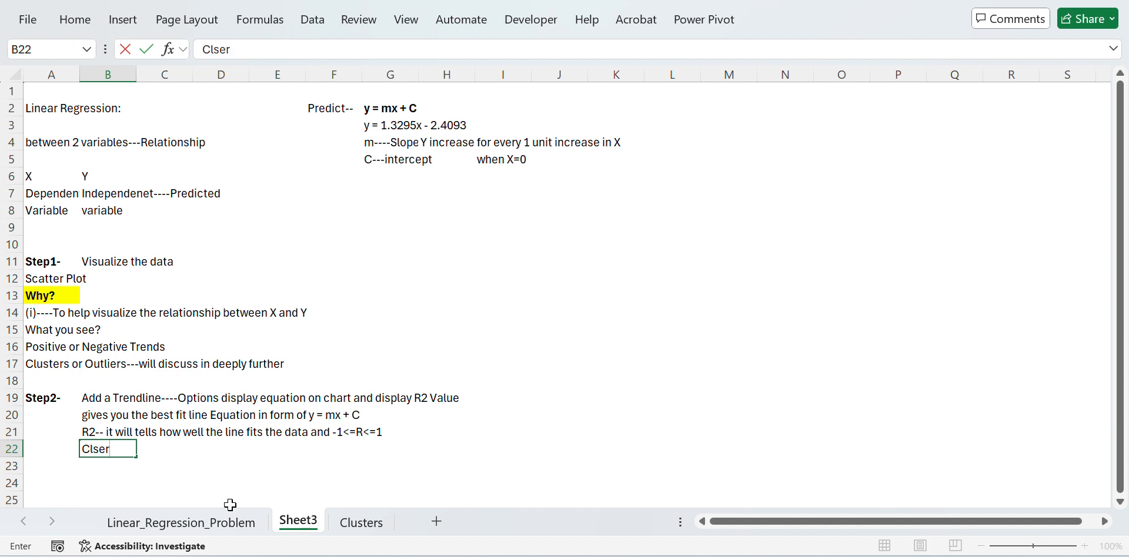
{"action": "key", "text": "BackSpace"}
{"action": "key", "text": "BackSpace"}
{"action": "key", "text": "BackSpace"}
{"action": "key", "text": "BackSpace"}
{"action": "type", "text": "loer to 1"}
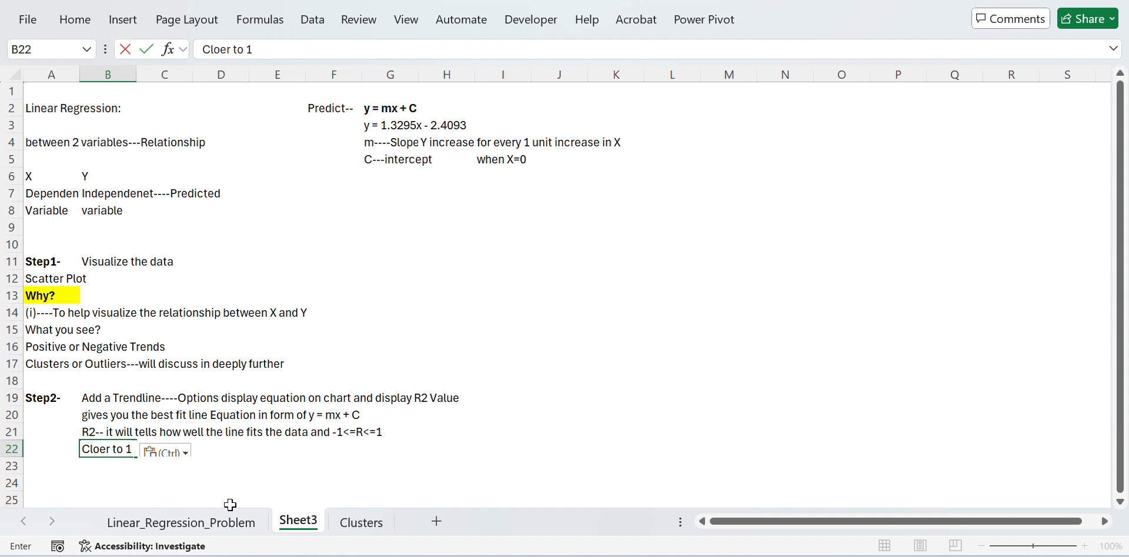
{"action": "type", "text": " is better"}
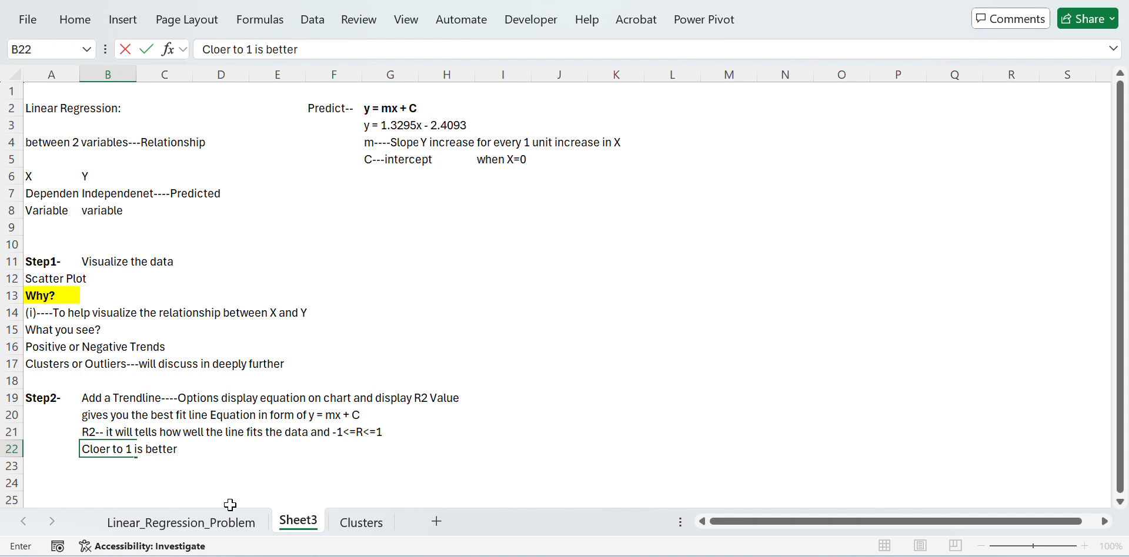
{"action": "key", "text": "Return"}
{"action": "key", "text": "Up"}
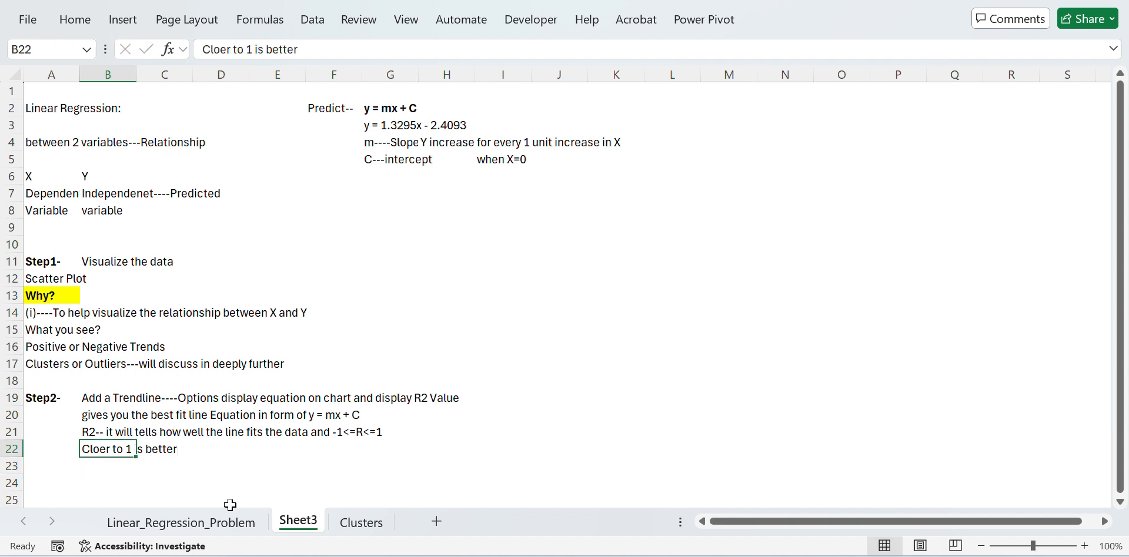
{"action": "key", "text": "F2"}
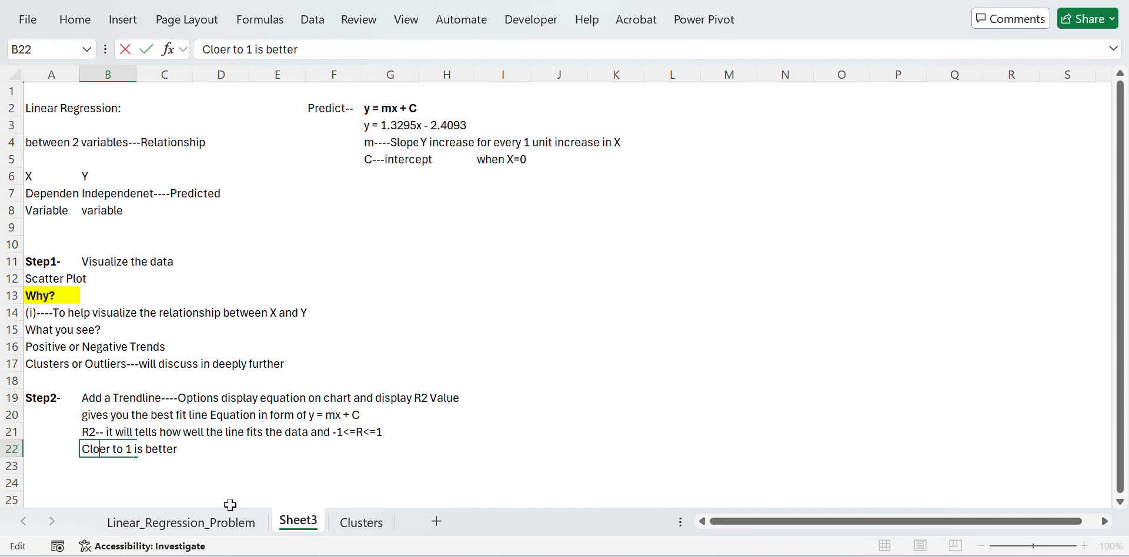
{"action": "type", "text": "s"}
{"action": "key", "text": "ctrl+Return"}
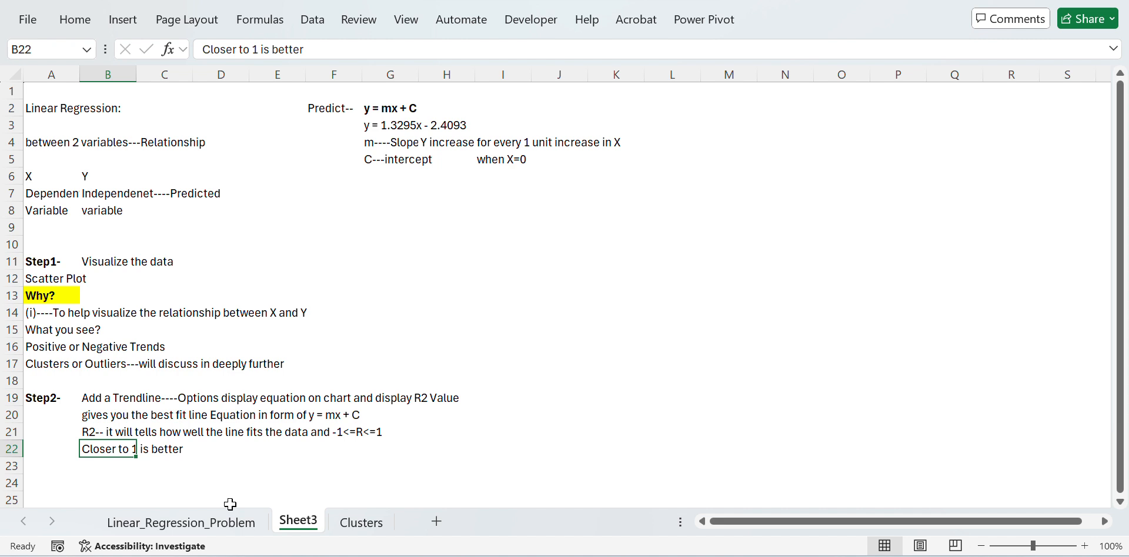
Make the "Linear Regression:" heading in cell A2 bold
{"action": "left_click", "coordinate": [46, 110]}
{"action": "key", "text": "ctrl+b"}
{"action": "key", "text": "Return"}
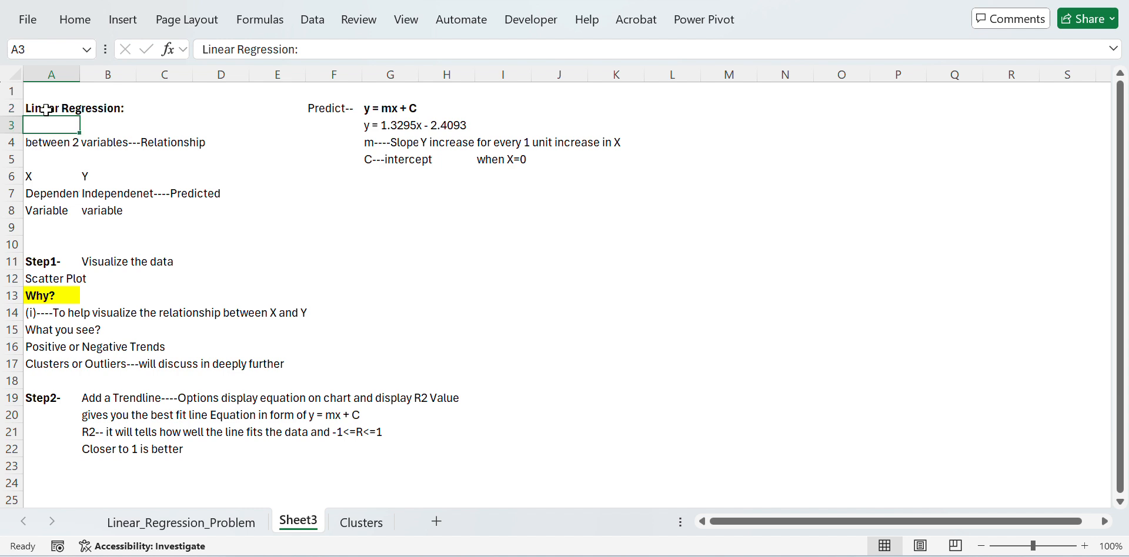
Review the Step1 and Step2 notes on Sheet3 from the heading down to the R2 lines
{"action": "key", "text": "Down"}
{"action": "key", "text": "Down"}
{"action": "key", "text": "Down"}
{"action": "key", "text": "Down"}
{"action": "key", "text": "Down"}
{"action": "key", "text": "Down"}
{"action": "key", "text": "Down"}
{"action": "key", "text": "Down"}
{"action": "key", "text": "Down"}
{"action": "key", "text": "Down"}
{"action": "key", "text": "Down"}
{"action": "key", "text": "Down"}
{"action": "key", "text": "Down"}
{"action": "key", "text": "Down"}
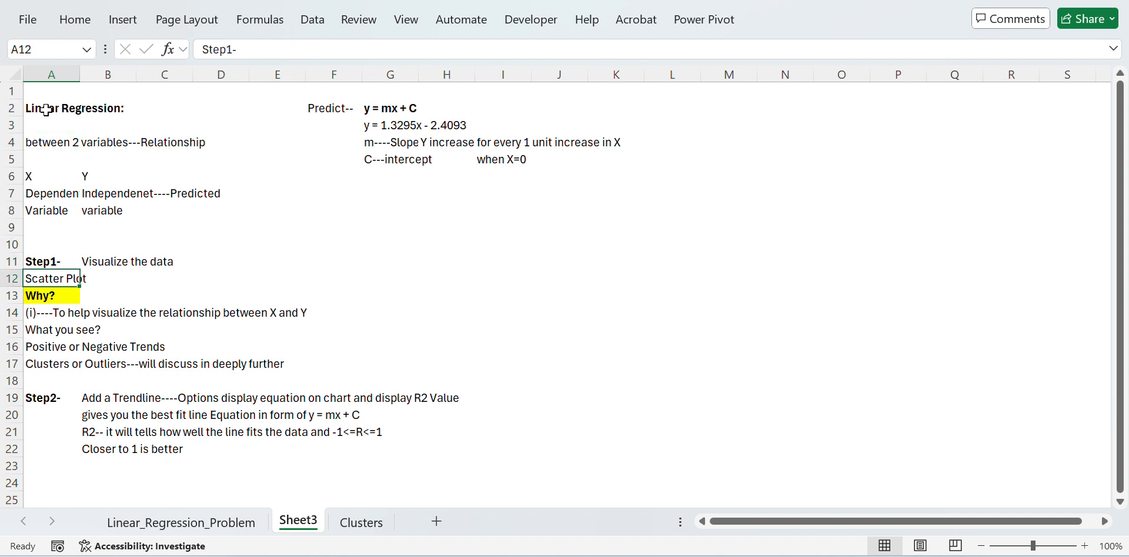
{"action": "key", "text": "Down"}
{"action": "key", "text": "Down"}
{"action": "key", "text": "Down"}
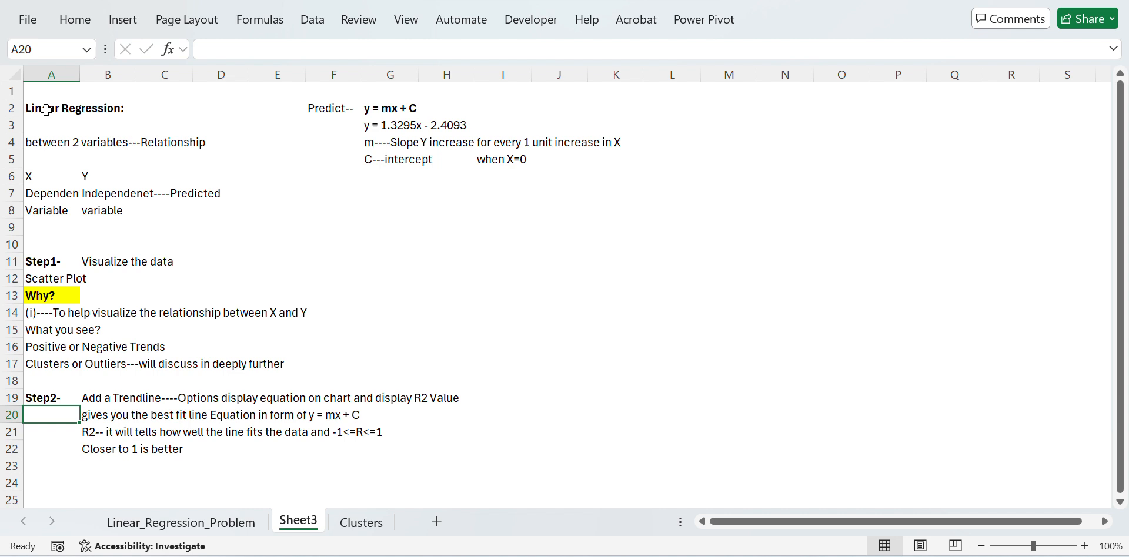
{"action": "key", "text": "Down"}
{"action": "key", "text": "Down"}
{"action": "key", "text": "Down"}
{"action": "key", "text": "Down"}
{"action": "key", "text": "Down"}
{"action": "key", "text": "Down"}
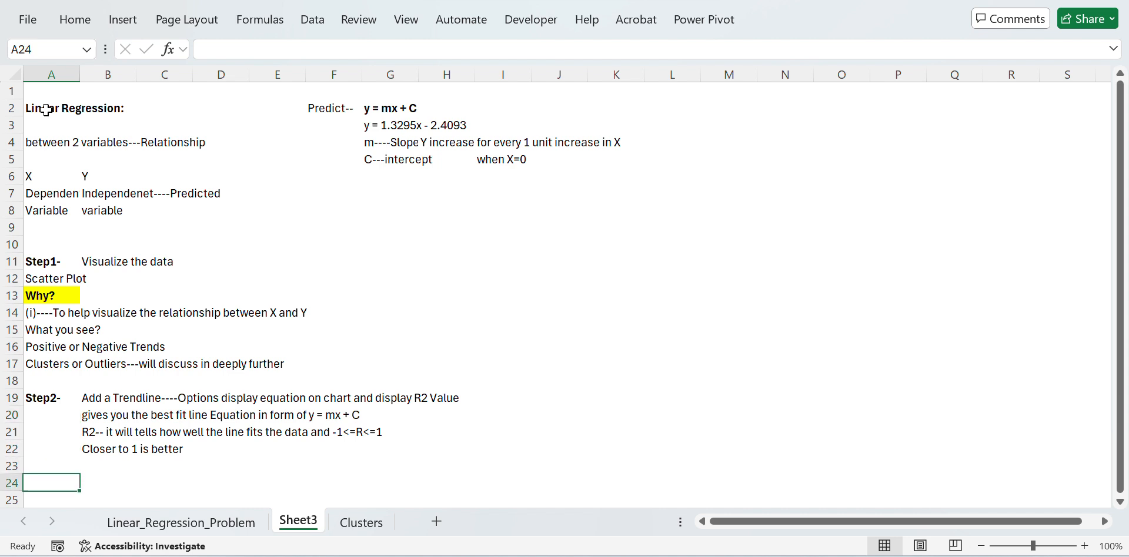
{"action": "key", "text": "Up"}
{"action": "key", "text": "Up"}
{"action": "key", "text": "Up"}
{"action": "key", "text": "Up"}
On the Linear_Regression_Problem sheet, enter the label "Using Excel Formula" in cell E6, between the data table and the chart
{"action": "key", "text": "ctrl+Page_Up"}
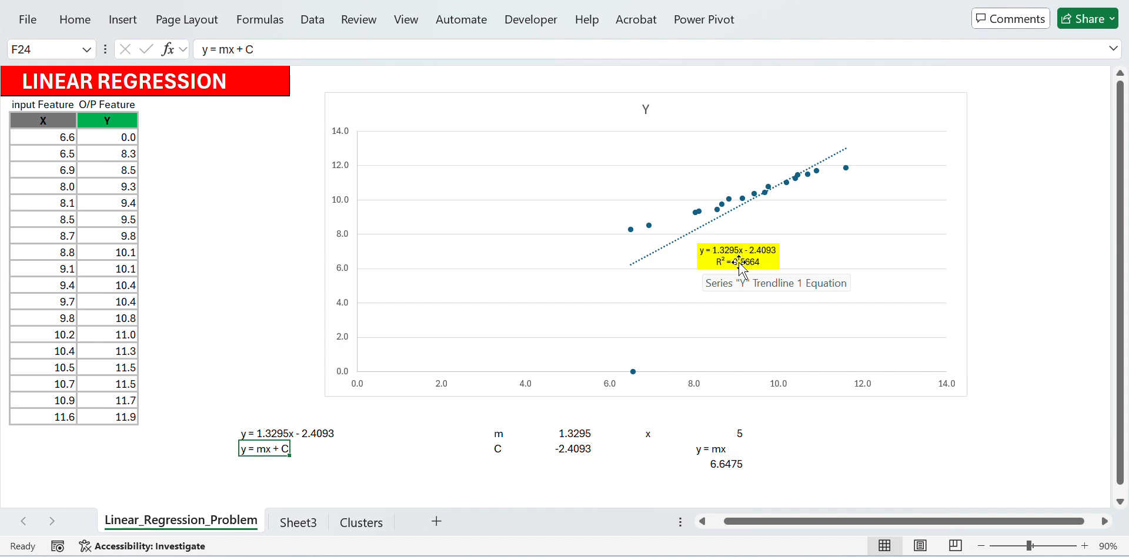
{"action": "scroll", "coordinate": [488, 128], "scroll_direction": "left", "scroll_amount": 2}
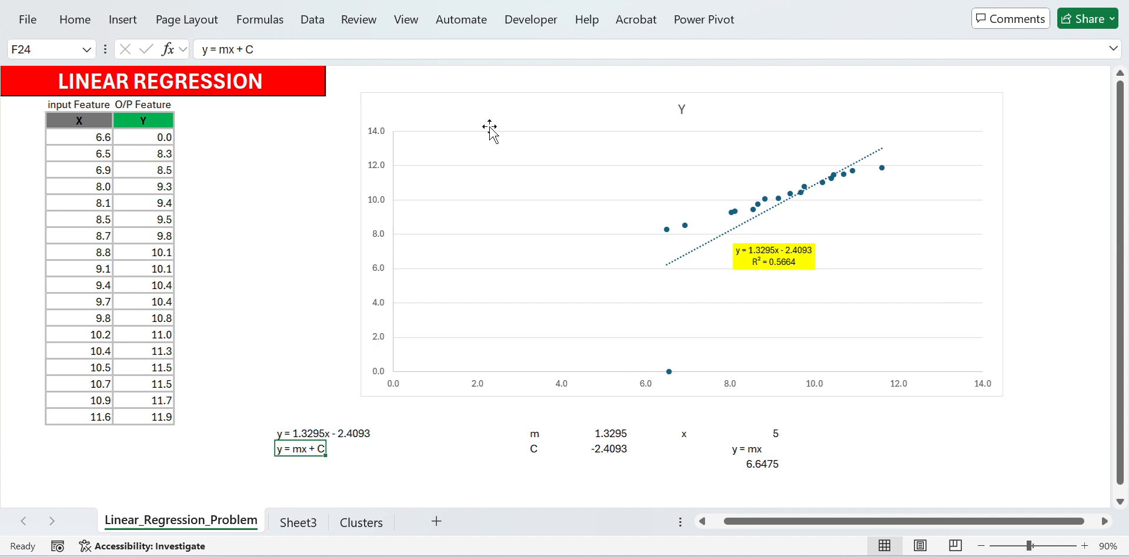
{"action": "left_click", "coordinate": [235, 163]}
{"action": "key", "text": "Left"}
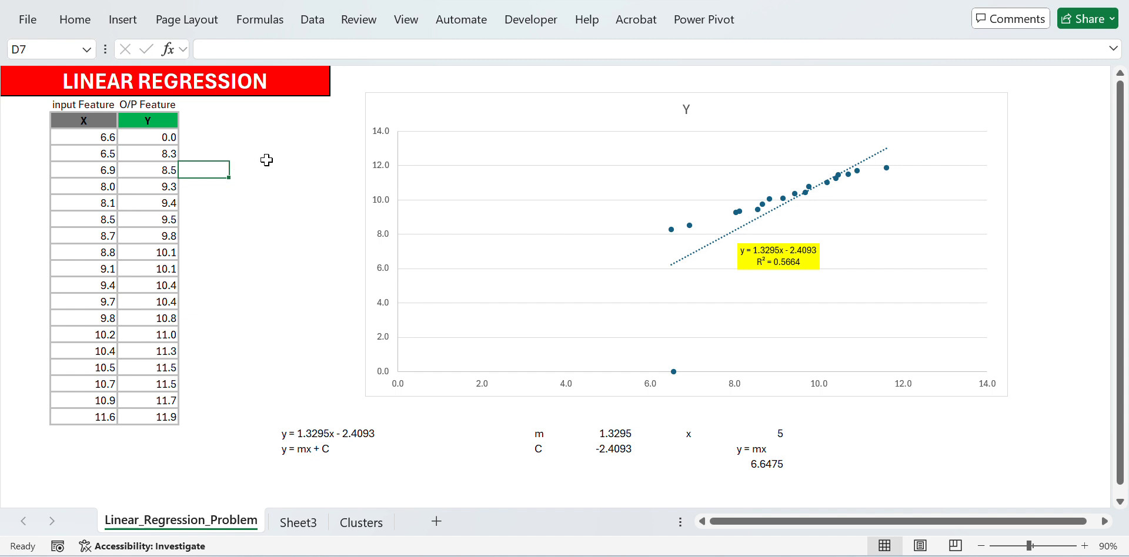
{"action": "key", "text": "Right"}
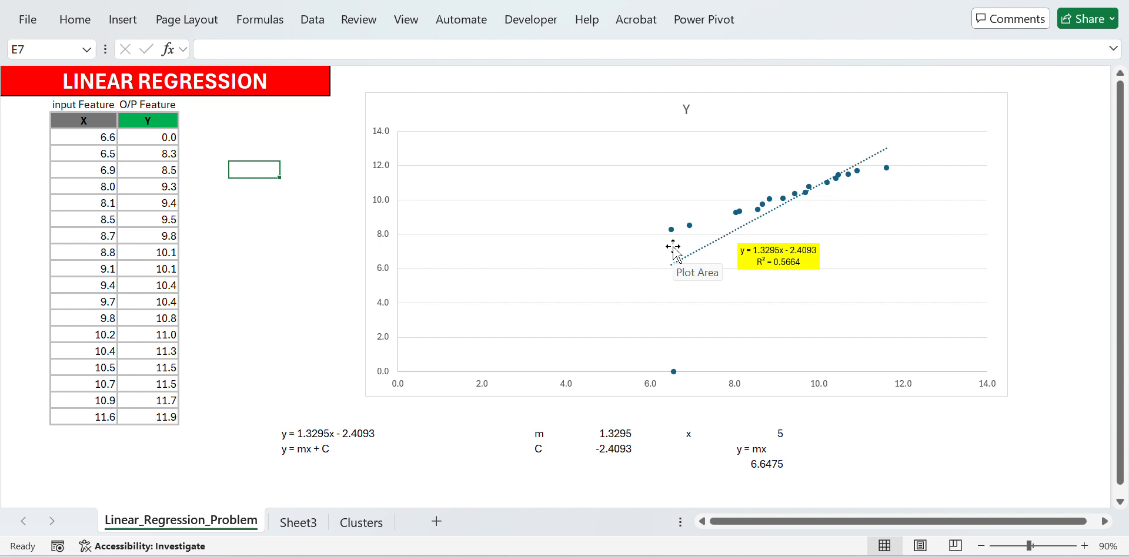
{"action": "key", "text": "Up"}
{"action": "type", "text": "Fo"}
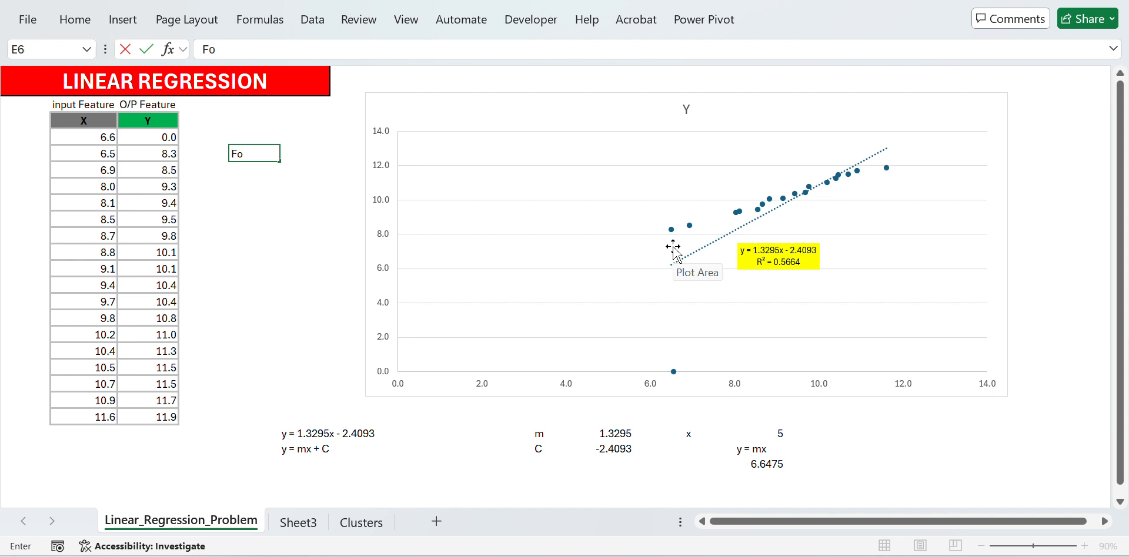
{"action": "key", "text": "BackSpace"}
{"action": "key", "text": "BackSpace"}
{"action": "type", "text": "Using formu"}
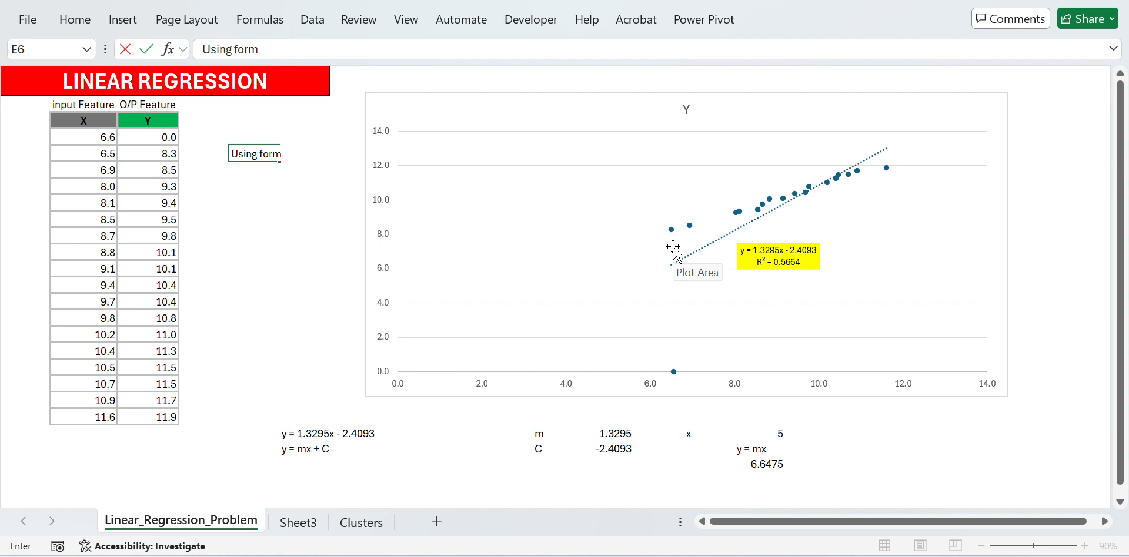
{"action": "key", "text": "BackSpace"}
{"action": "key", "text": "BackSpace"}
{"action": "key", "text": "BackSpace"}
{"action": "key", "text": "BackSpace"}
{"action": "key", "text": "BackSpace"}
{"action": "type", "text": "Excel Formu"}
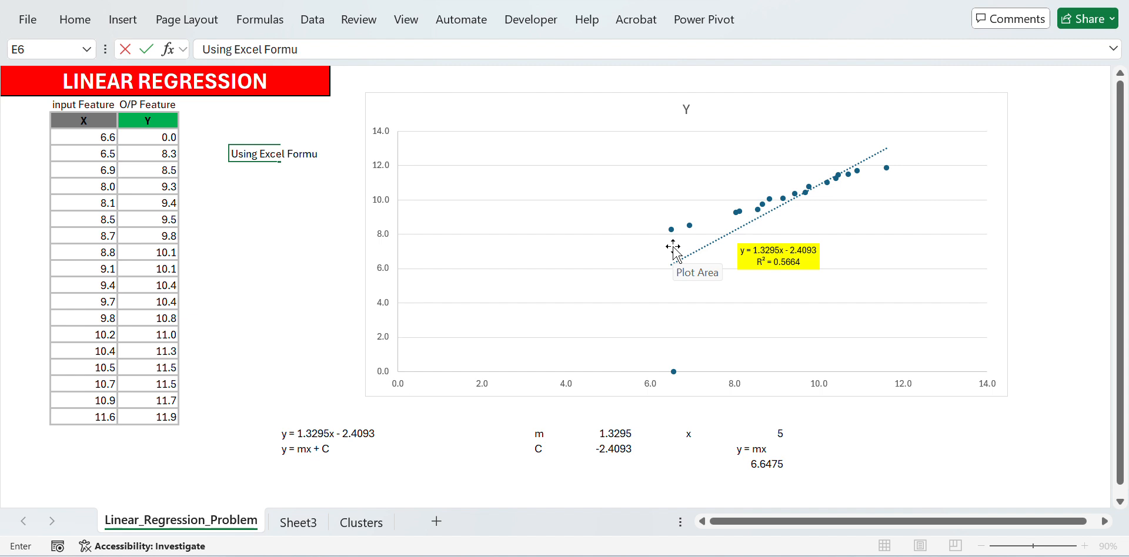
{"action": "type", "text": "la"}
{"action": "key", "text": "Return"}
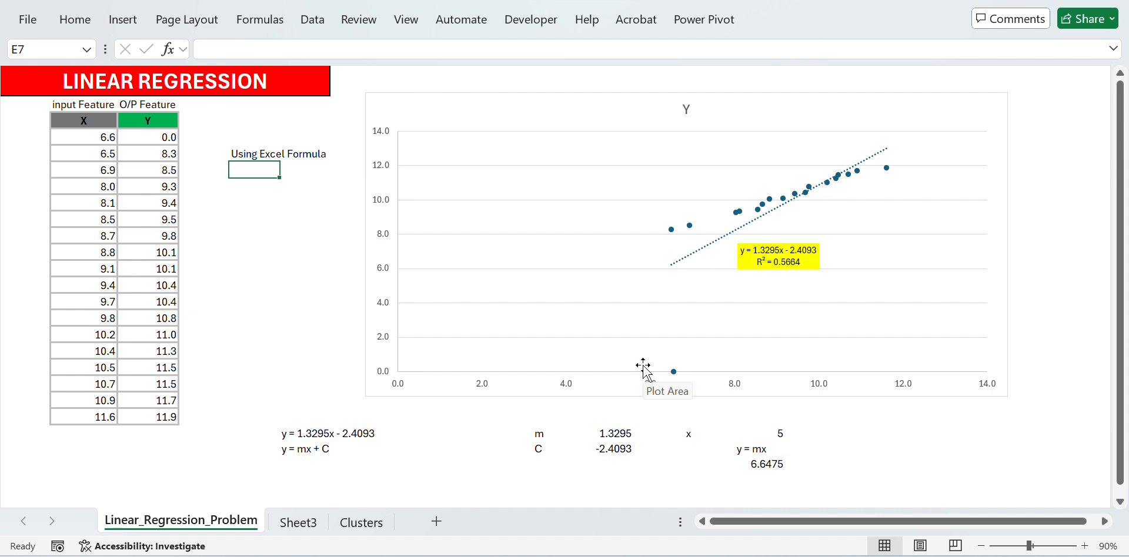
{"action": "key", "text": "Down"}
{"action": "type", "text": "=lin"}
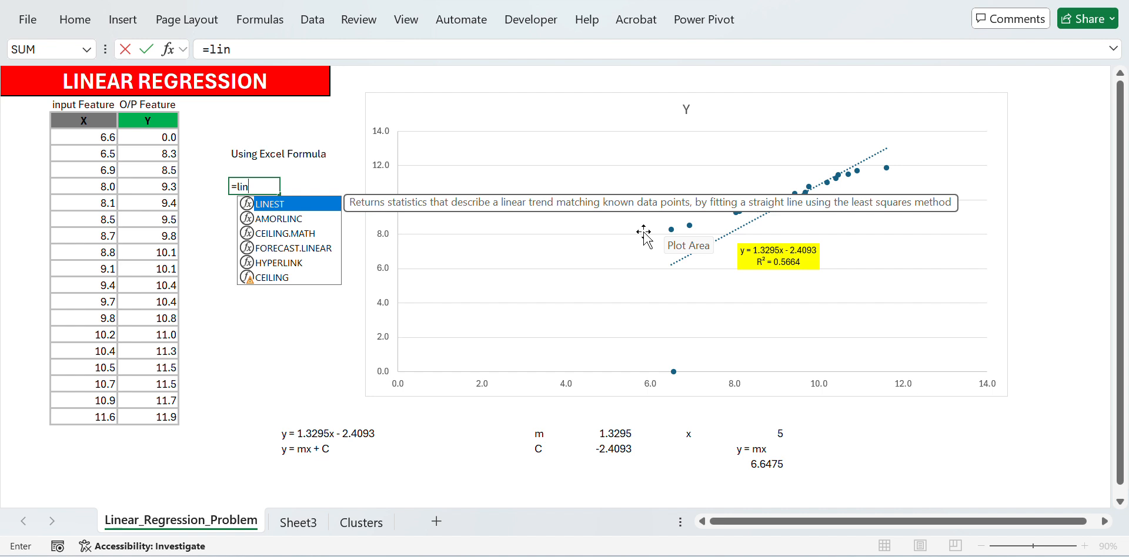
{"action": "key", "text": "Tab"}
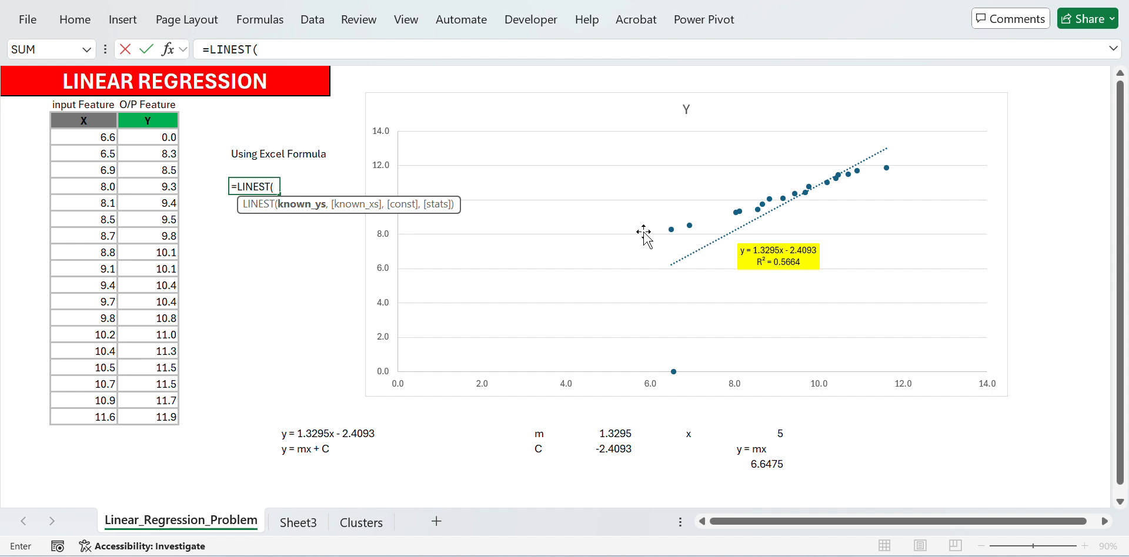
{"action": "key", "text": "Escape"}
Begin a LINEST formula in cell E8 with the Y values C5:C22 as the known y's
{"action": "type", "text": "=li"}
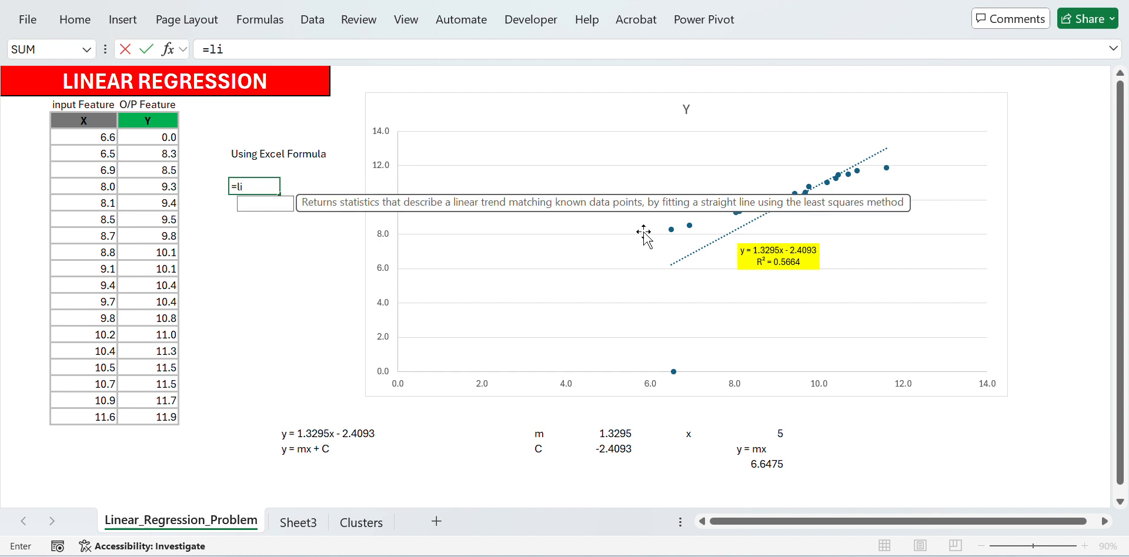
{"action": "type", "text": "n"}
{"action": "key", "text": "Tab"}
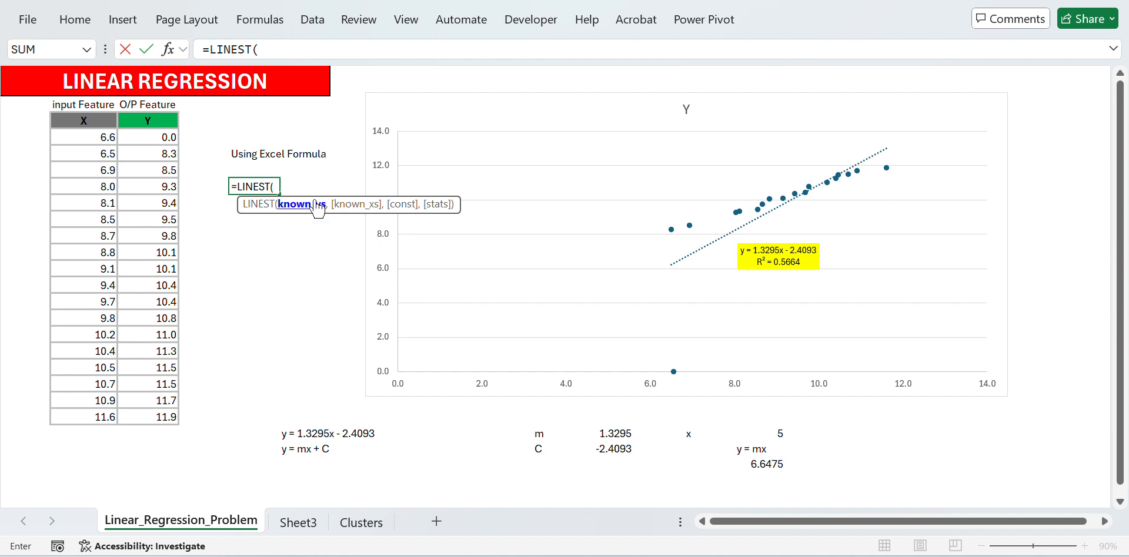
{"action": "left_click", "coordinate": [143, 137]}
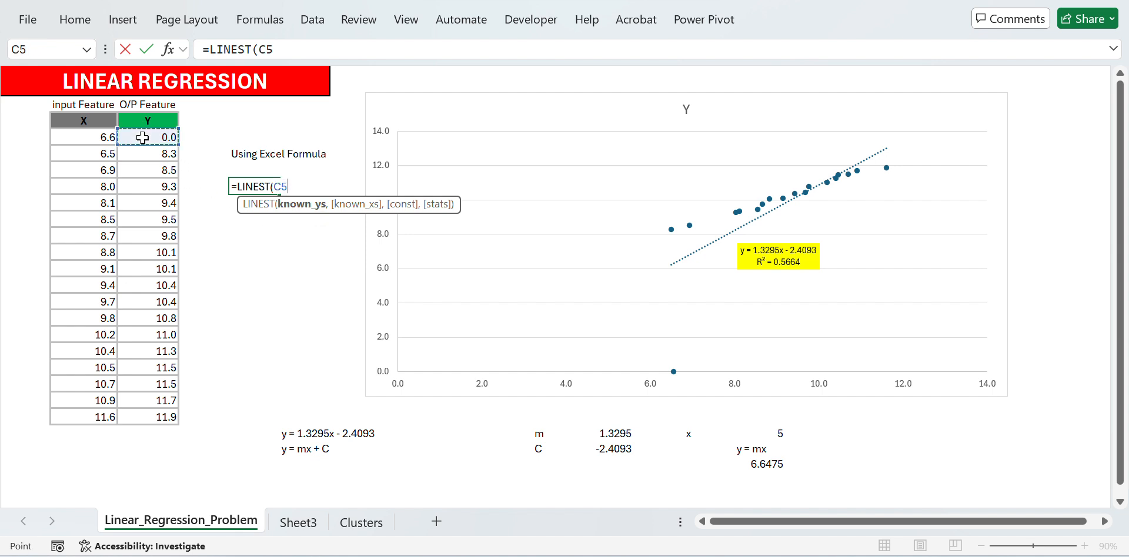
{"action": "key", "text": "ctrl+shift+Down"}
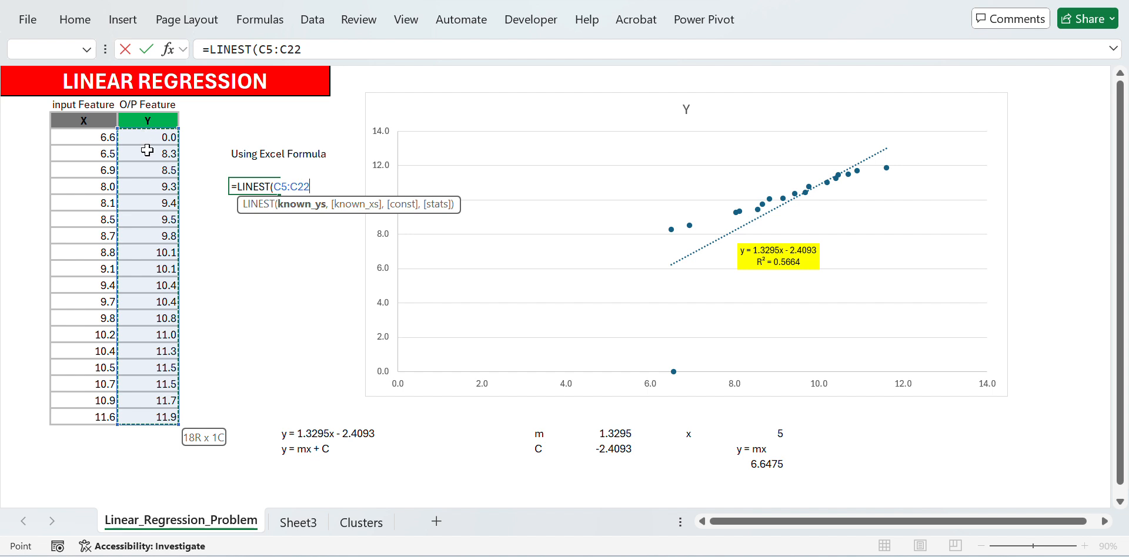
{"action": "type", "text": ","}
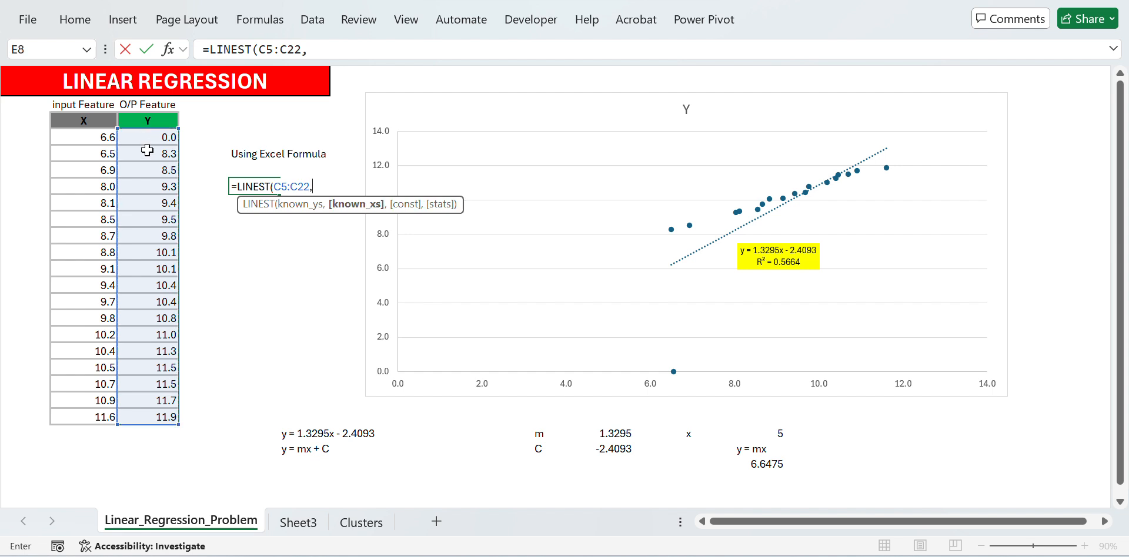
Add the X values B5:B22 as the known x's of the LINEST formula
{"action": "key", "text": "Left"}
{"action": "key", "text": "Left"}
{"action": "key", "text": "Left"}
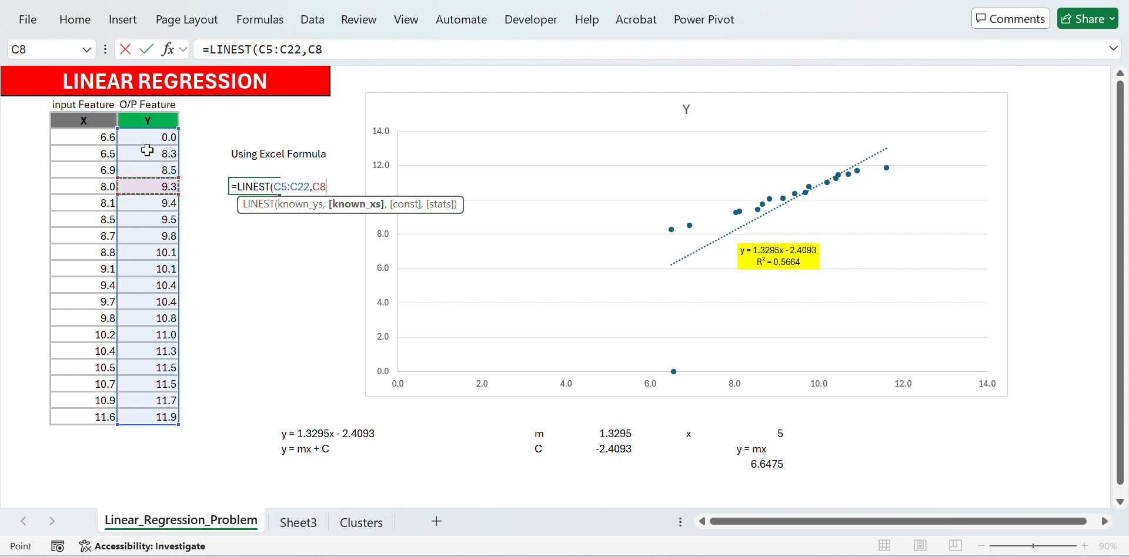
{"action": "key", "text": "Up"}
{"action": "key", "text": "Up"}
{"action": "key", "text": "Up"}
{"action": "key", "text": "ctrl+shift+Down"}
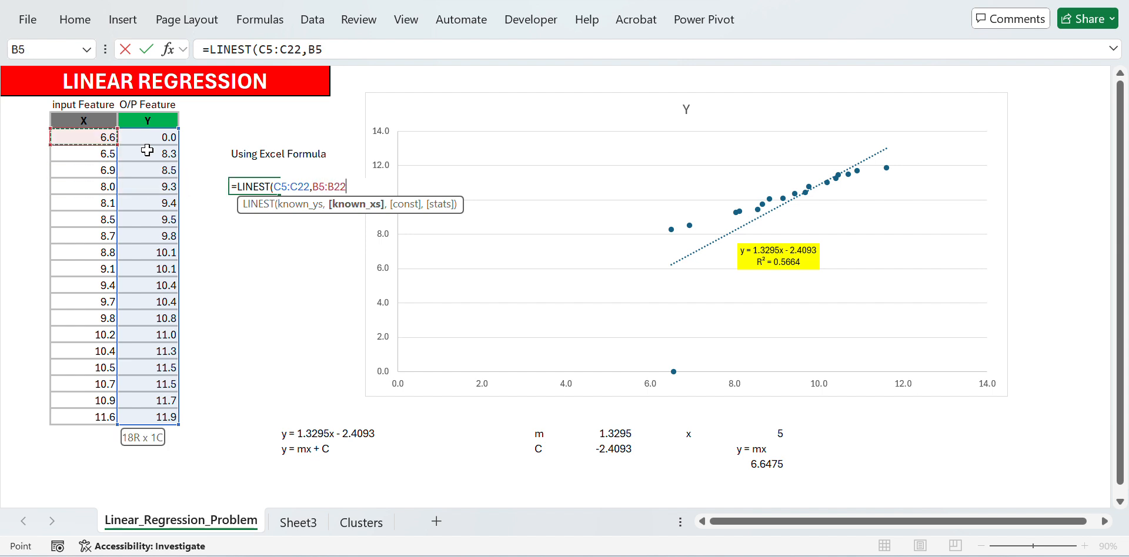
{"action": "type", "text": ","}
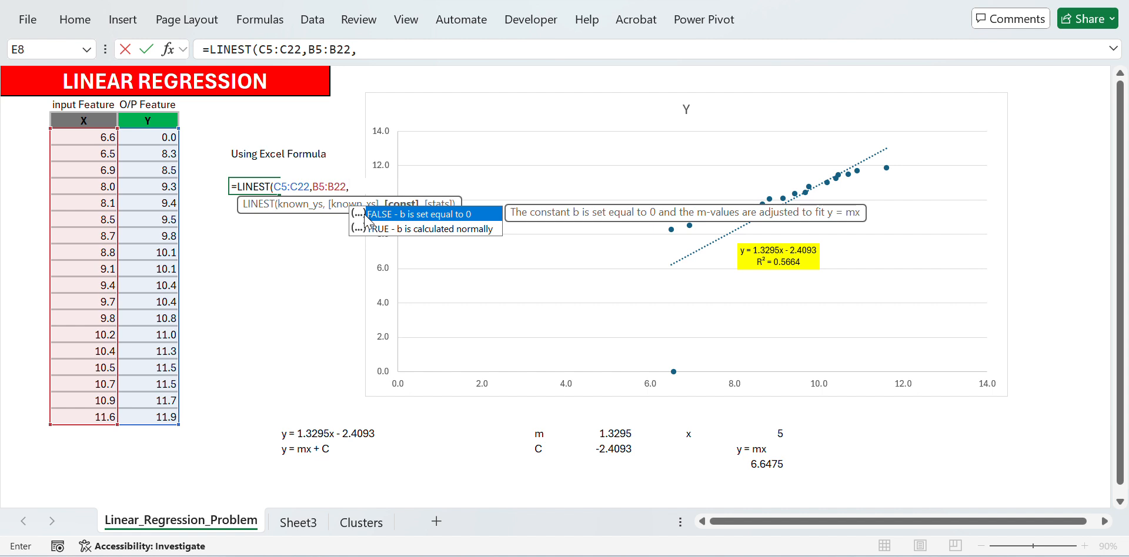
Set the const and stats arguments to TRUE and complete the formula as =LINEST(C5:C22,B5:B22,TRUE,TRUE)
{"action": "type", "text": "tru"}
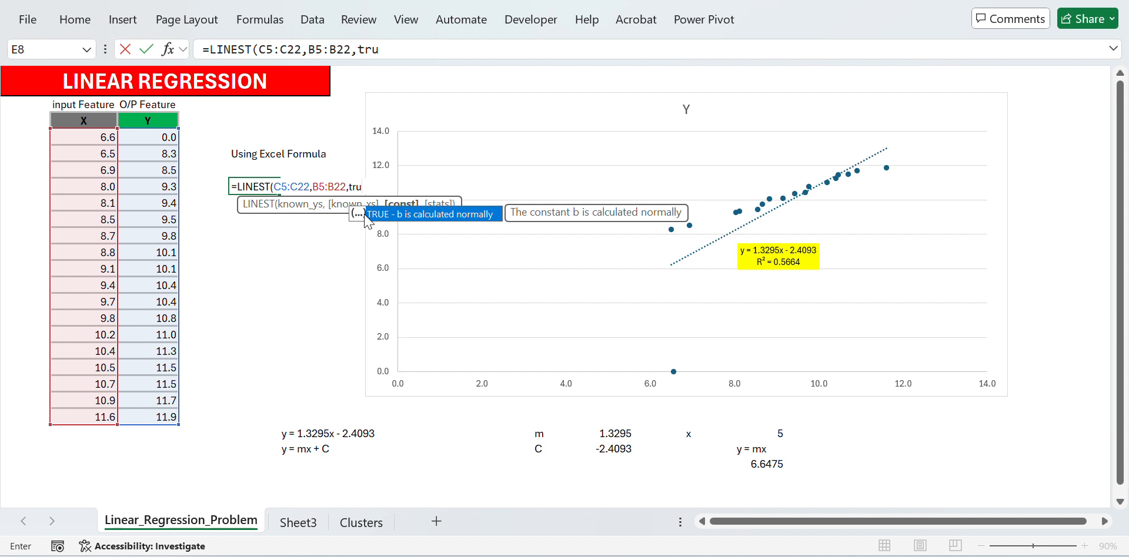
{"action": "key", "text": "Tab"}
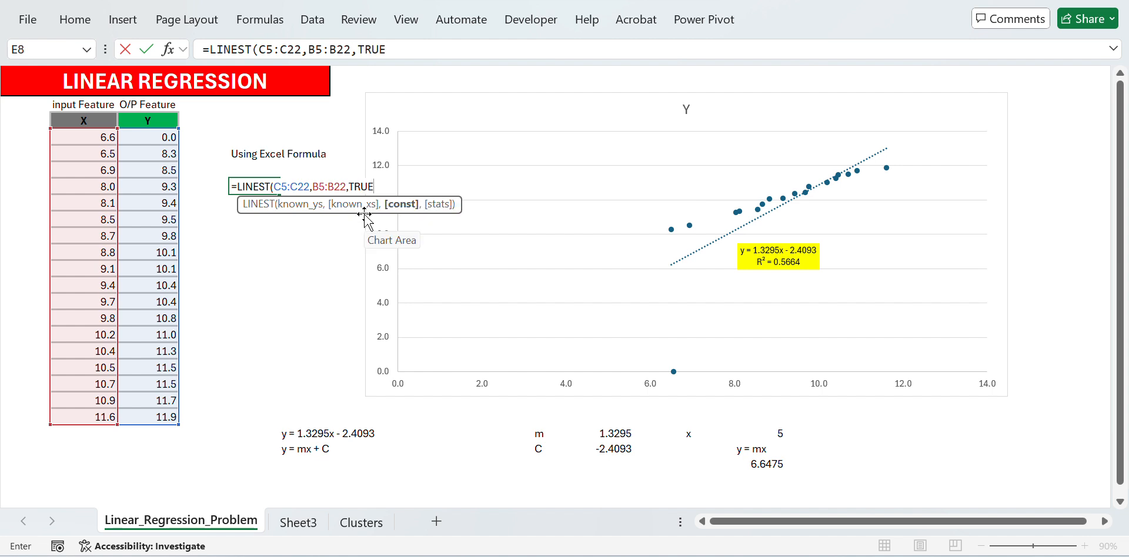
{"action": "type", "text": ",tr"}
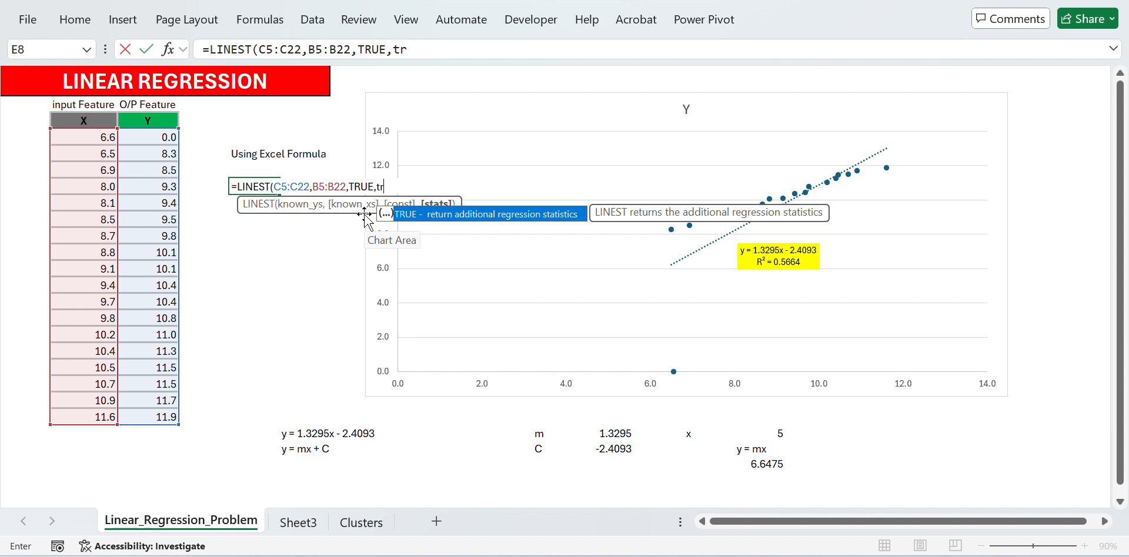
{"action": "key", "text": "Tab"}
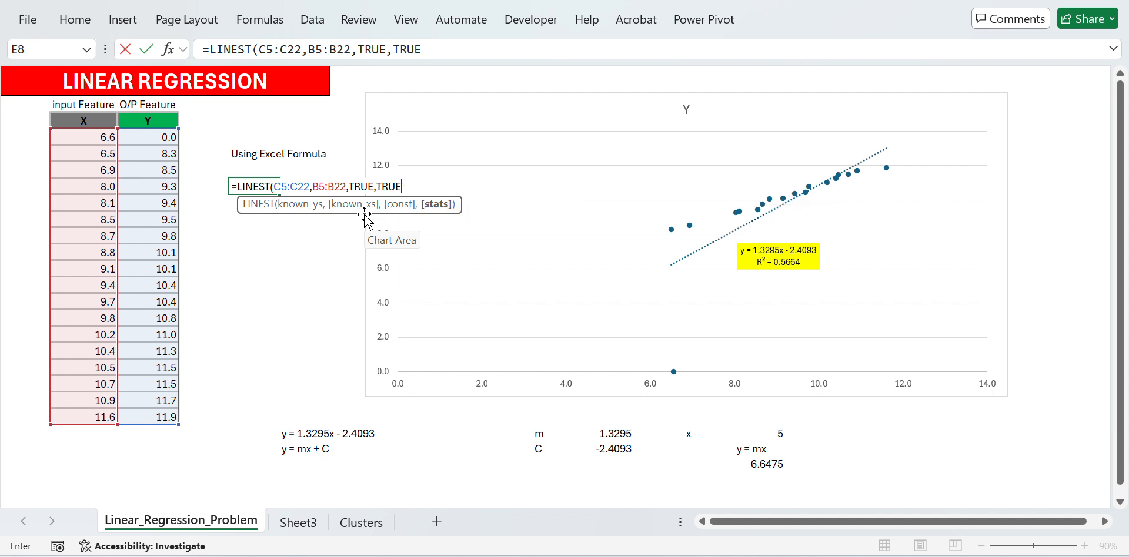
{"action": "type", "text": ")"}
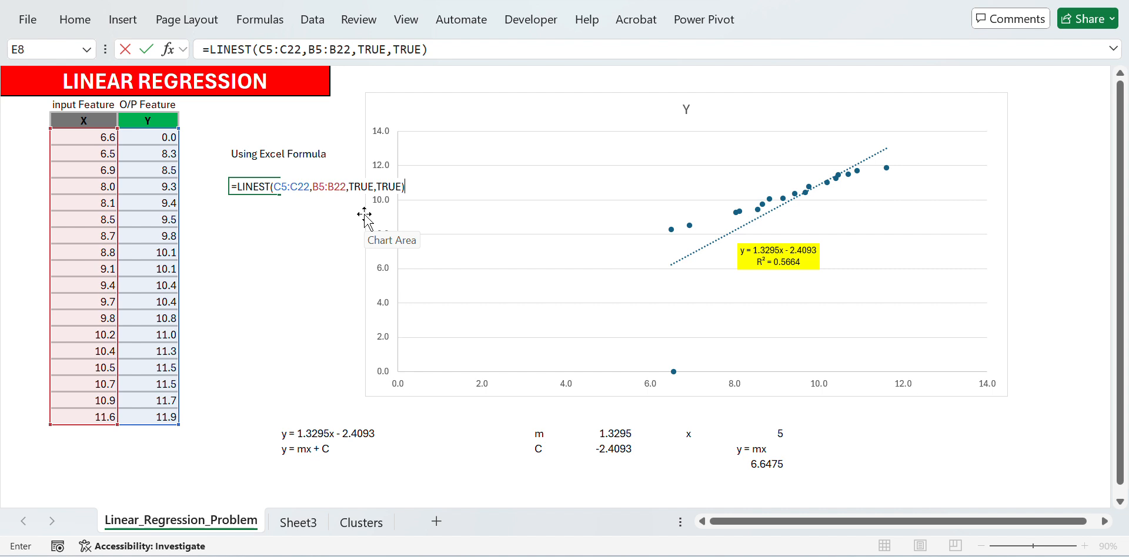
{"action": "key", "text": "Return"}
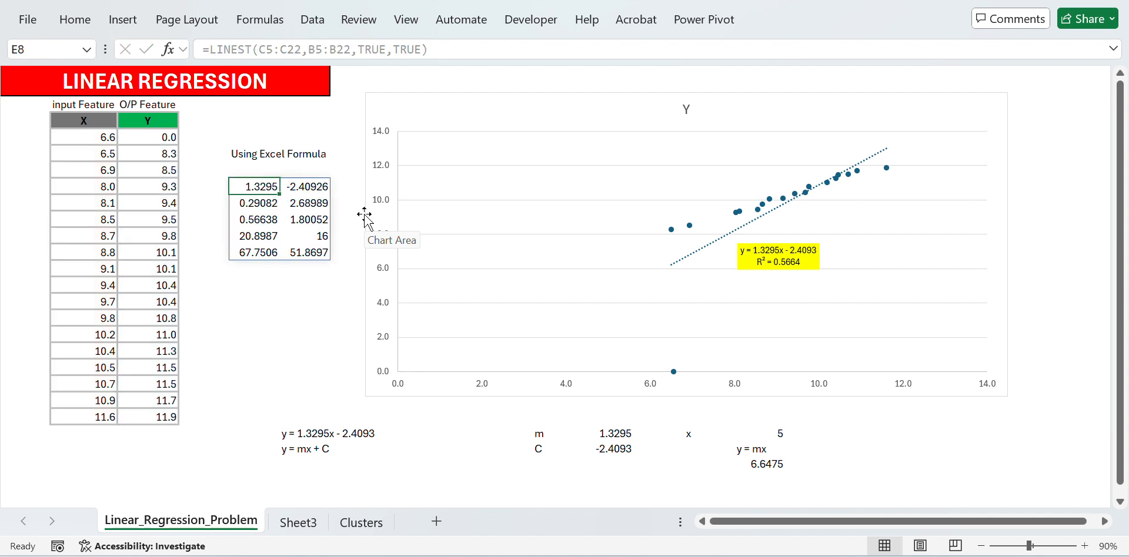
{"action": "key", "text": "Up"}
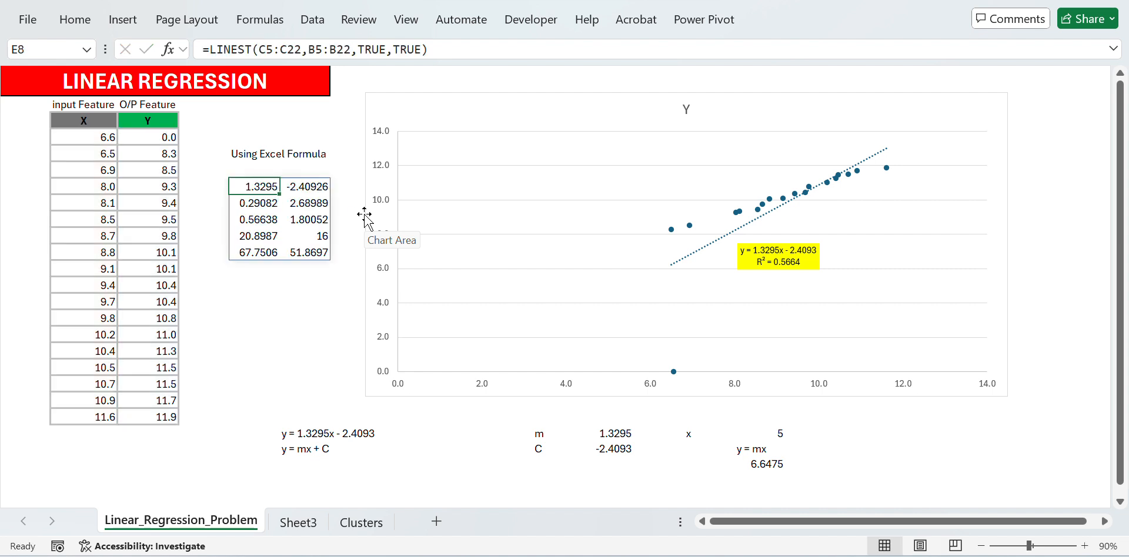
Compare the LINEST output in E8:F12 with the trendline equation and R² value on the chart
{"action": "key", "text": "shift+Right"}
{"action": "key", "text": "Down"}
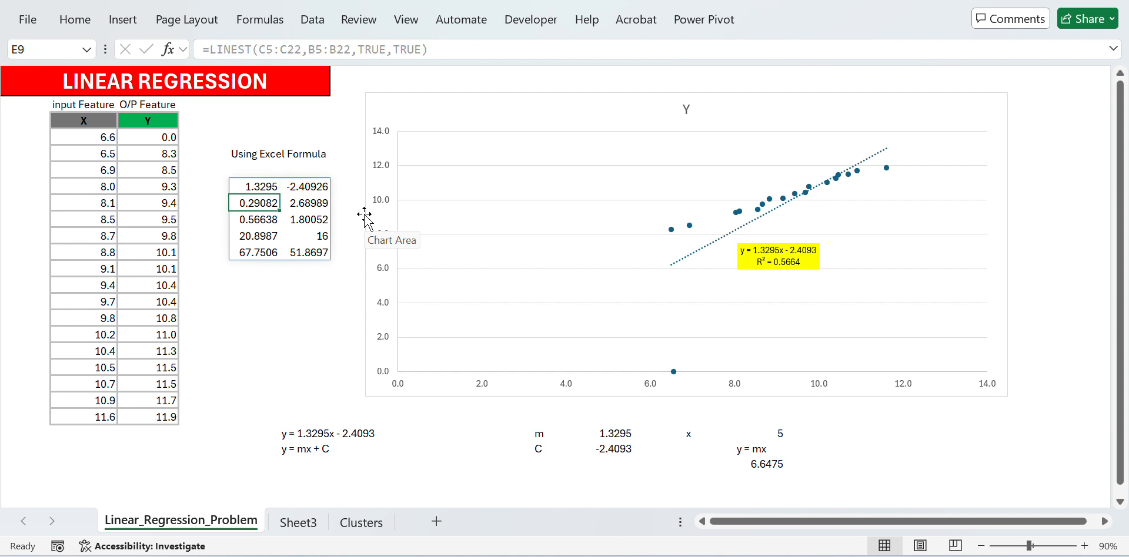
{"action": "key", "text": "Down"}
{"action": "key", "text": "Right"}
{"action": "key", "text": "Left"}
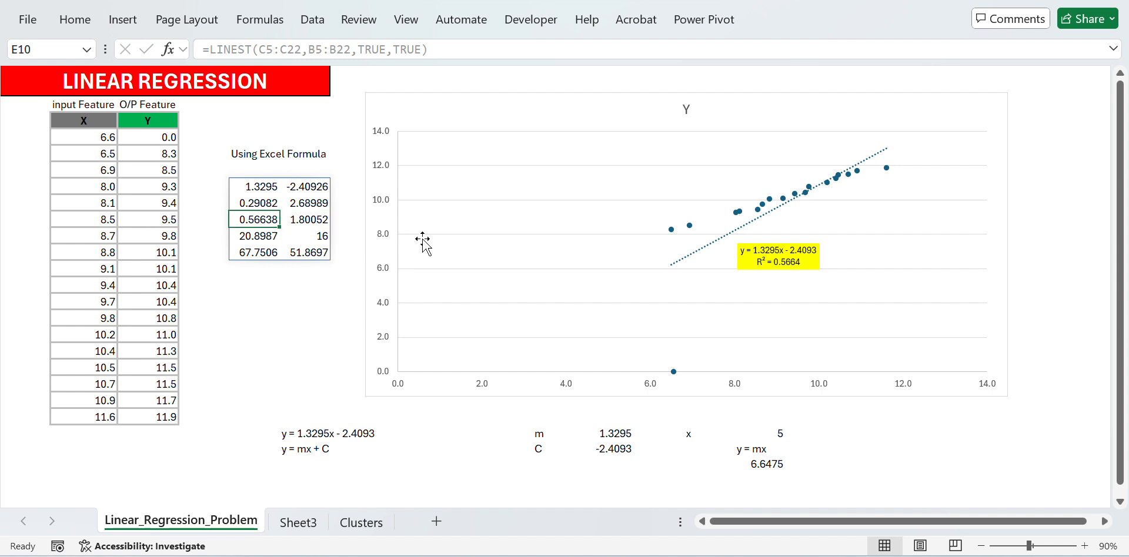
{"action": "key", "text": "ctrl+c"}
{"action": "key", "text": "Escape"}
{"action": "left_click", "coordinate": [805, 261]}
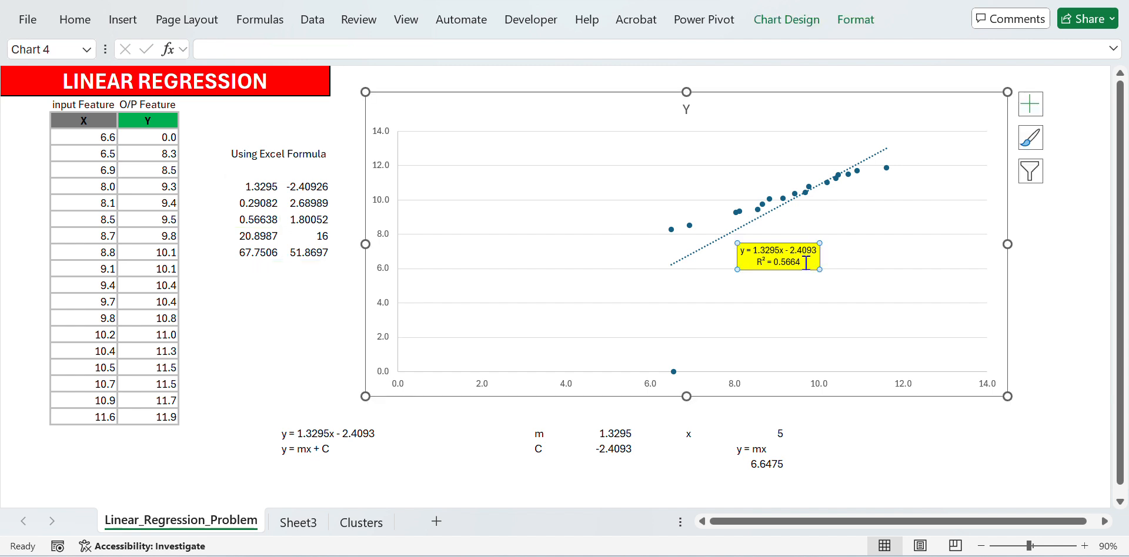
{"action": "key", "text": "Escape"}
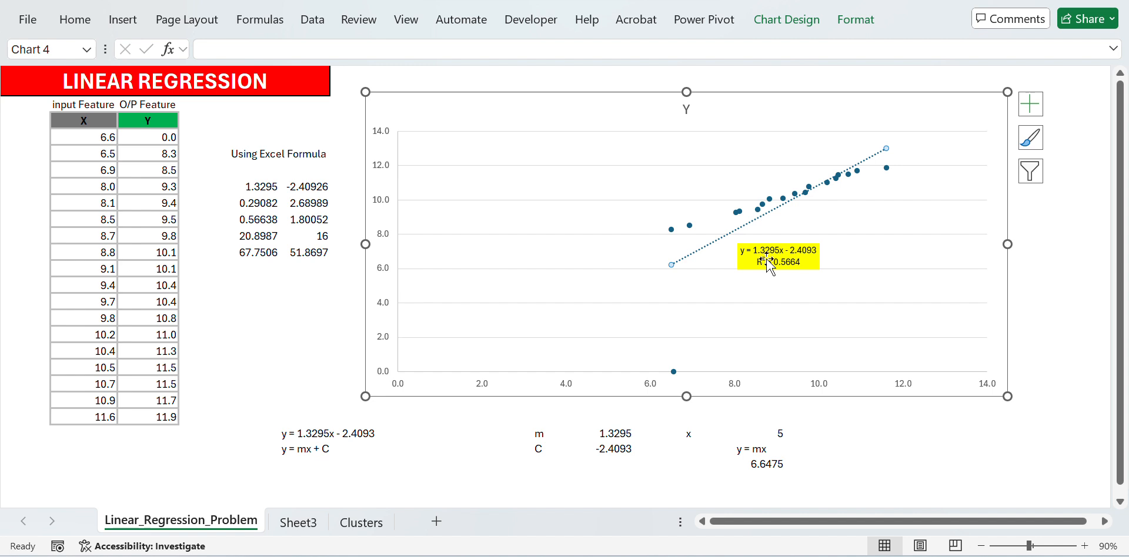
Try to delete the extra LINEST statistics in E9:F12, below the first output row
{"action": "left_click", "coordinate": [253, 234]}
{"action": "key", "text": "Down"}
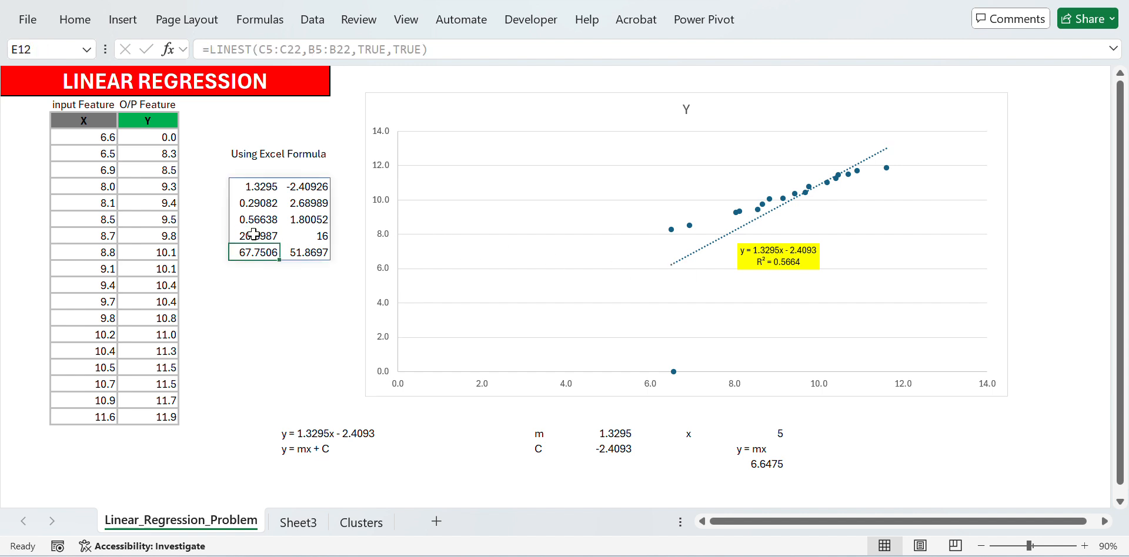
{"action": "key", "text": "Up"}
{"action": "key", "text": "Up"}
{"action": "key", "text": "Up"}
{"action": "key", "text": "shift+Right"}
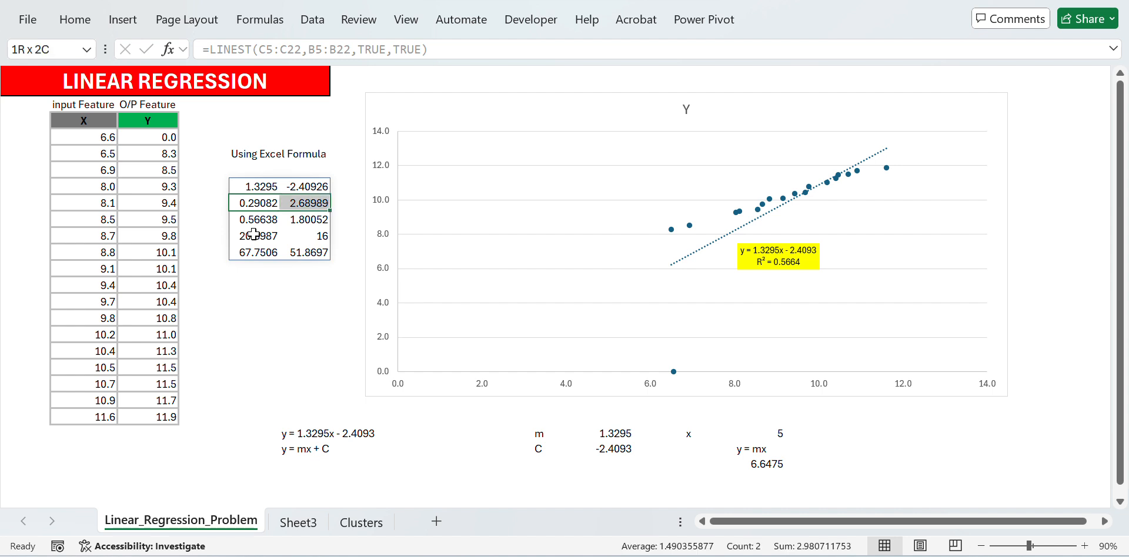
{"action": "key", "text": "shift+Down"}
{"action": "key", "text": "shift+Down"}
{"action": "key", "text": "shift+Down"}
{"action": "key", "text": "Delete"}
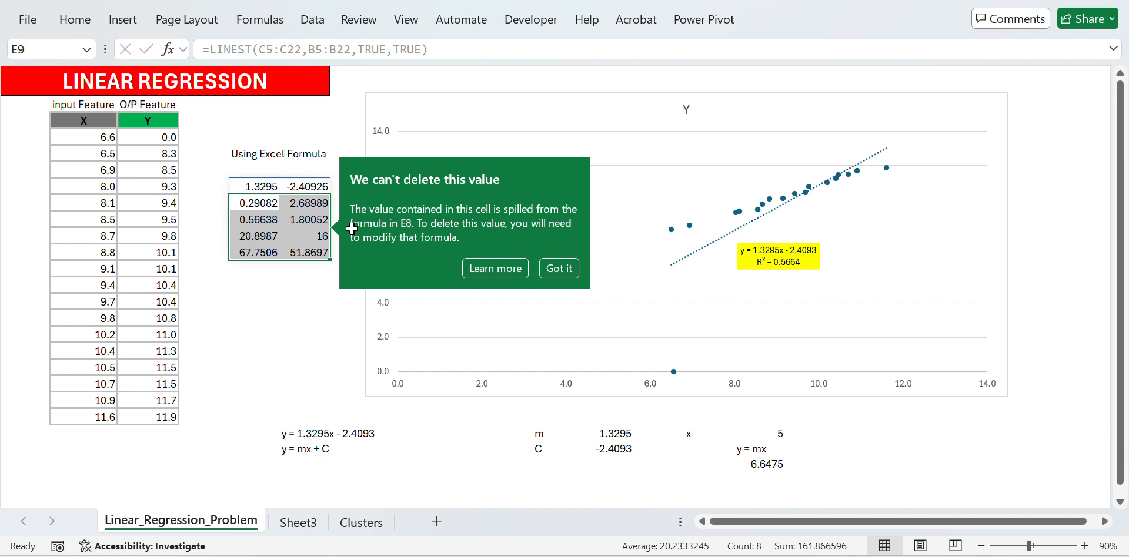
{"action": "left_click", "coordinate": [557, 274]}
Convert the LINEST results in E8:F12 to static values by pasting them over themselves as values
{"action": "key", "text": "Up"}
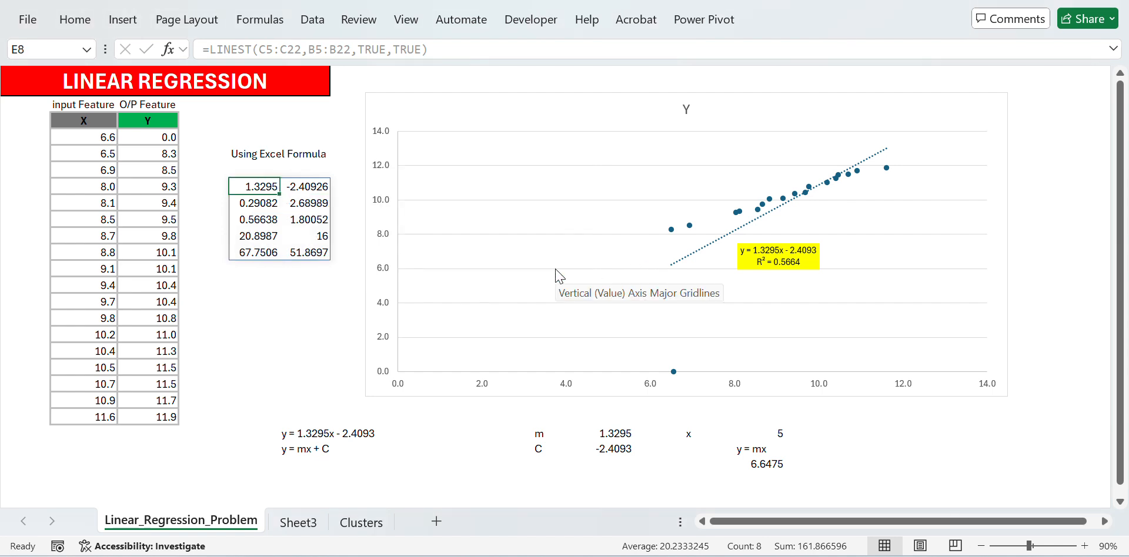
{"action": "key", "text": "shift+Right"}
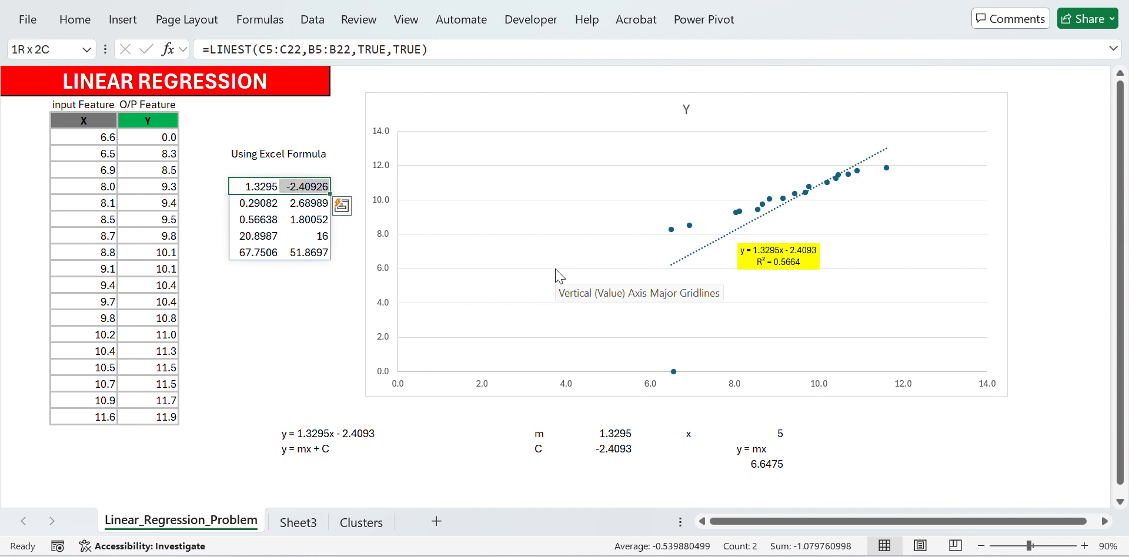
{"action": "key", "text": "ctrl+shift+Down"}
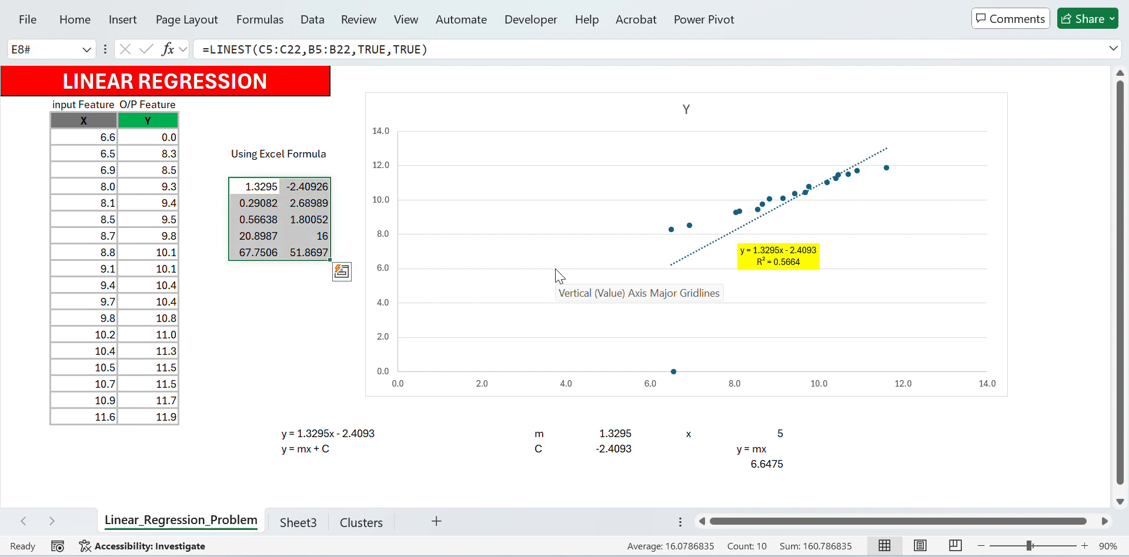
{"action": "key", "text": "ctrl+c"}
{"action": "key", "text": "ctrl+alt+v"}
{"action": "key", "text": "v"}
{"action": "key", "text": "Return"}
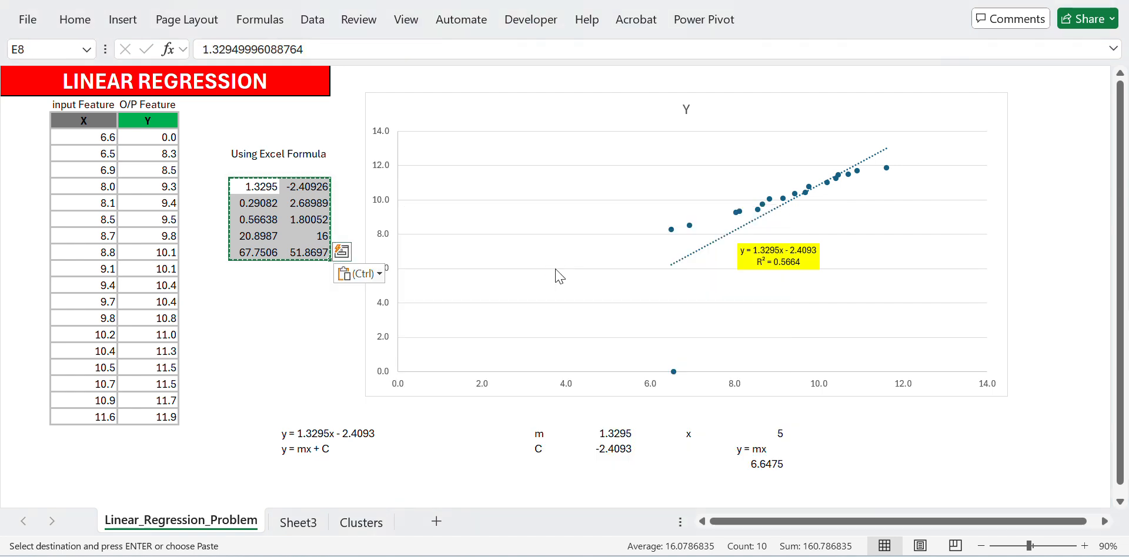
{"action": "key", "text": "Escape"}
Delete the extra regression statistics in E9:F12, keeping only the slope and intercept in row 8
{"action": "key", "text": "Down"}
{"action": "key", "text": "shift+Right"}
{"action": "key", "text": "ctrl+shift+Down"}
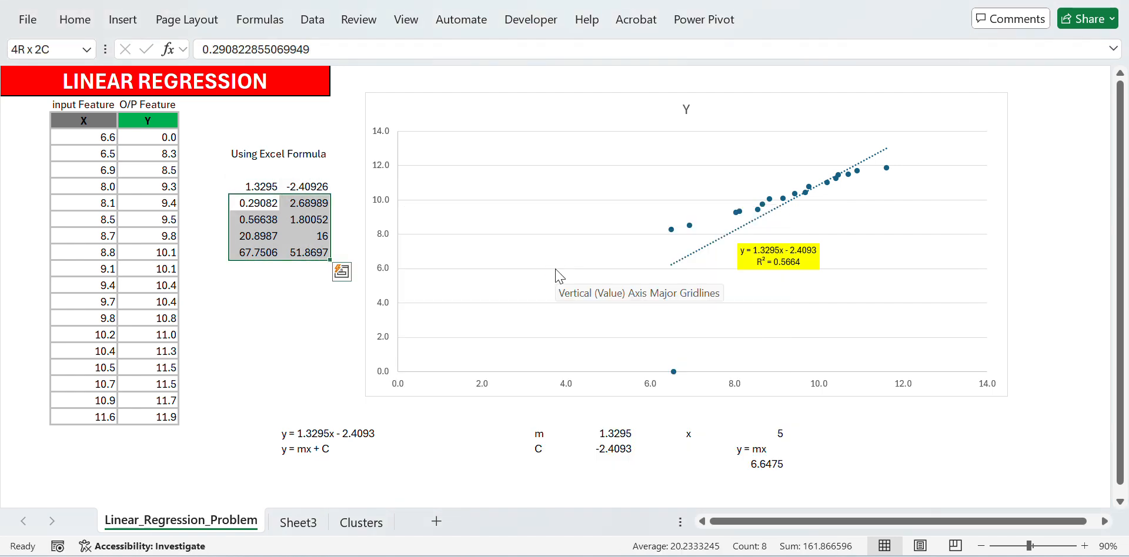
{"action": "key", "text": "Delete"}
{"action": "key", "text": "Up"}
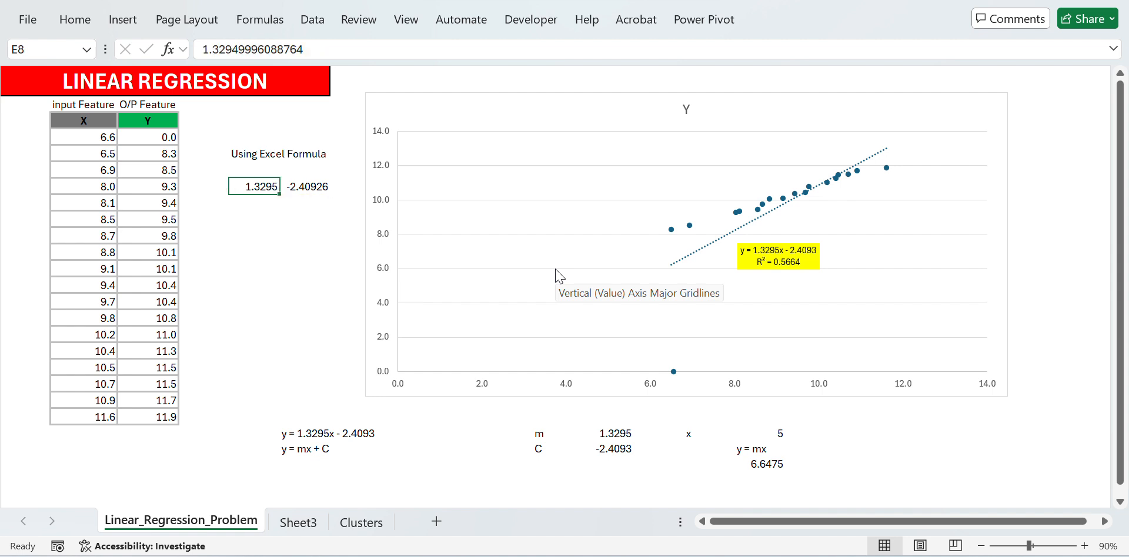
Enter the label "m" in cell E9, below the slope value
{"action": "key", "text": "Right"}
{"action": "key", "text": "Left"}
{"action": "key", "text": "Up"}
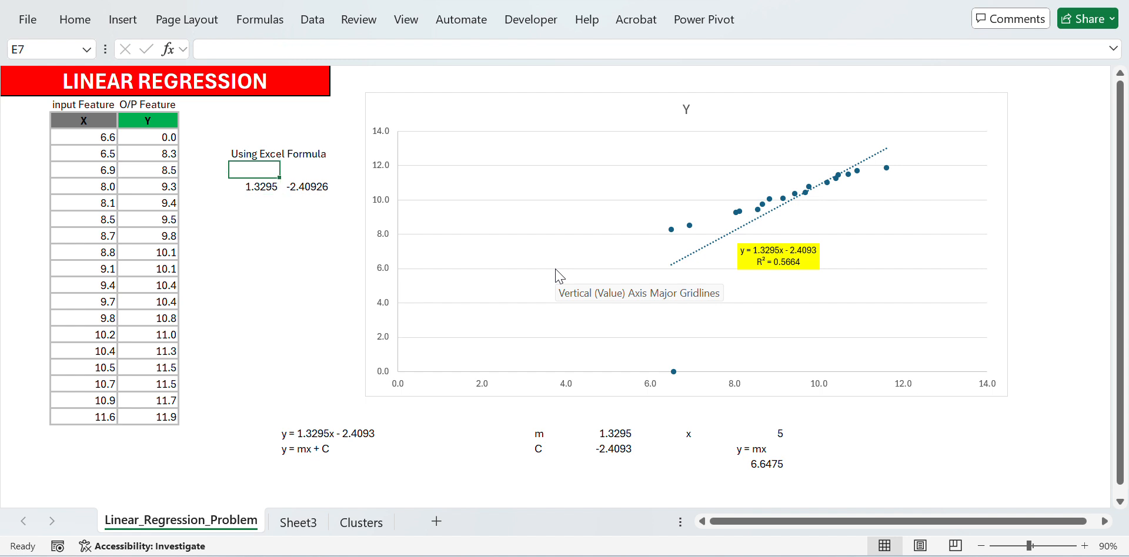
{"action": "key", "text": "Down"}
{"action": "key", "text": "Down"}
{"action": "type", "text": "m"}
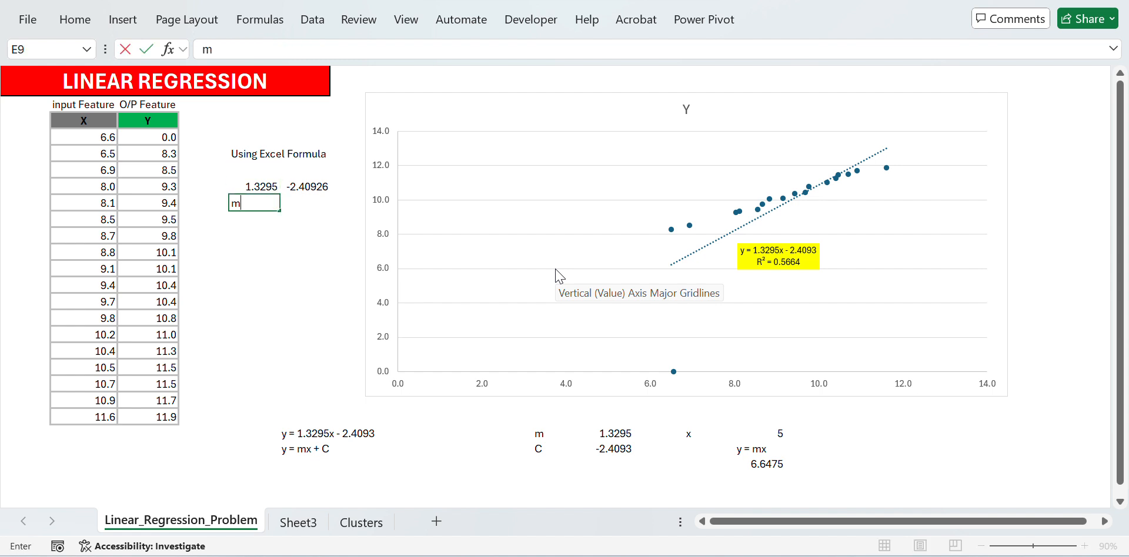
{"action": "key", "text": "Return"}
Center the "m" label horizontally in cell E9
{"action": "key", "text": "Up"}
{"action": "key", "text": "Right"}
{"action": "key", "text": "Left"}
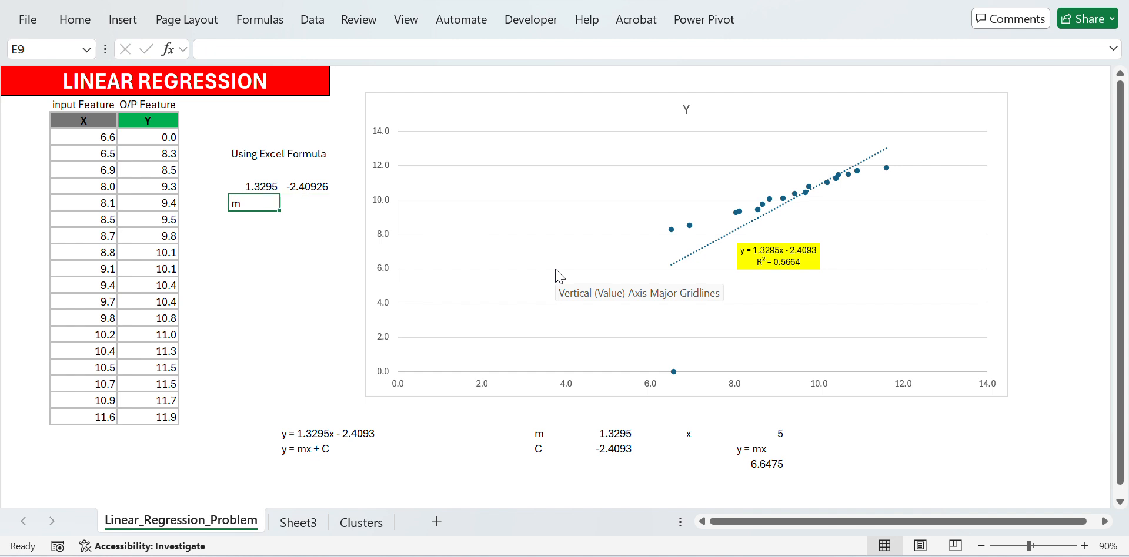
{"action": "key", "text": "alt"}
{"action": "key", "text": "a"}
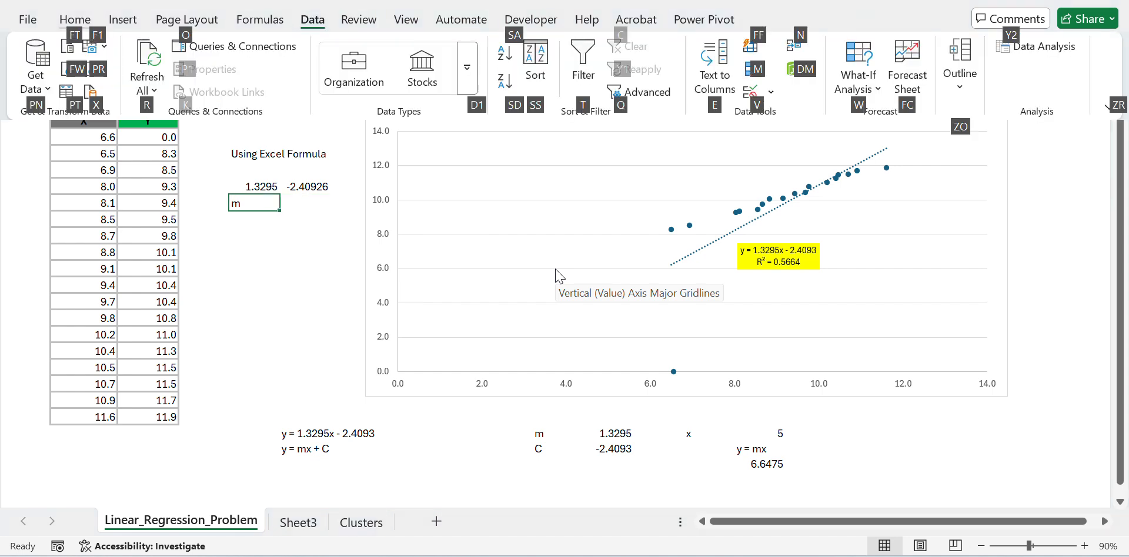
{"action": "key", "text": "Escape"}
{"action": "key", "text": "Escape"}
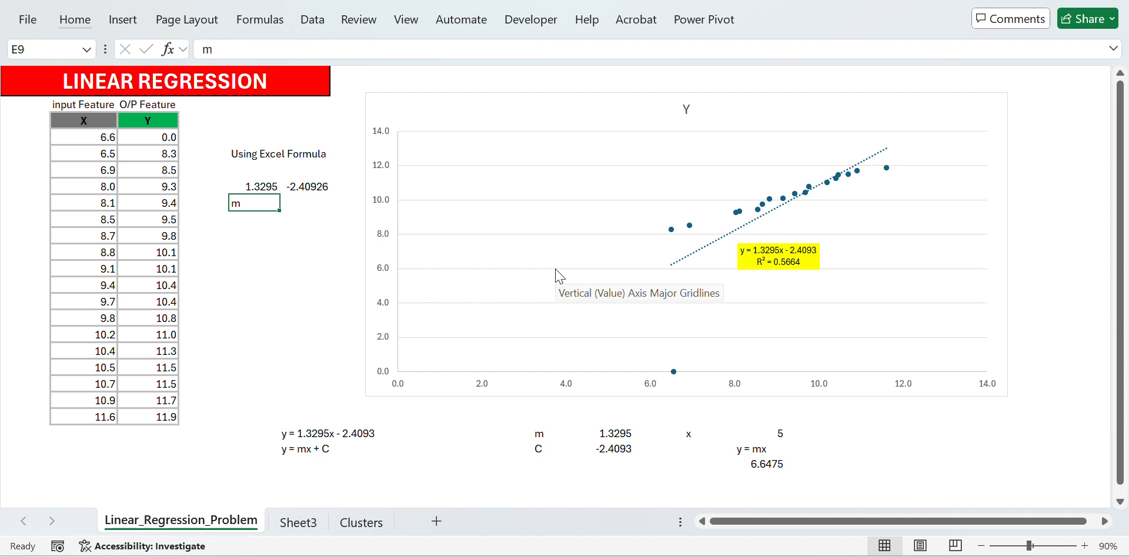
{"action": "key", "text": "alt"}
{"action": "key", "text": "h"}
{"action": "key", "text": "a"}
{"action": "key", "text": "c"}
Enter the label "C" in cell F9, below the intercept value, and center it horizontally
{"action": "key", "text": "Right"}
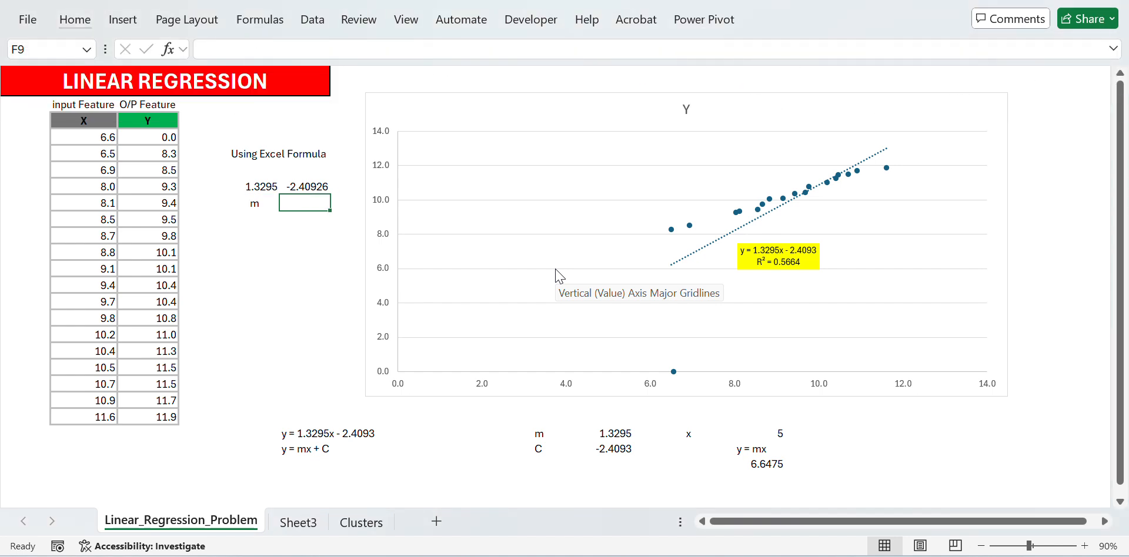
{"action": "type", "text": "C"}
{"action": "key", "text": "Return"}
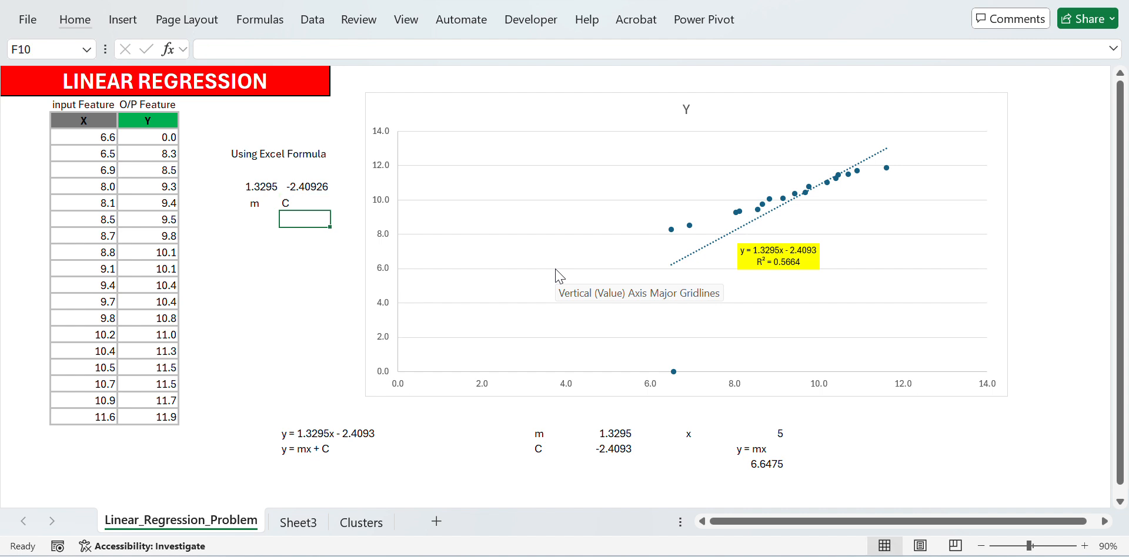
{"action": "key", "text": "Up"}
{"action": "key", "text": "alt"}
{"action": "key", "text": "h"}
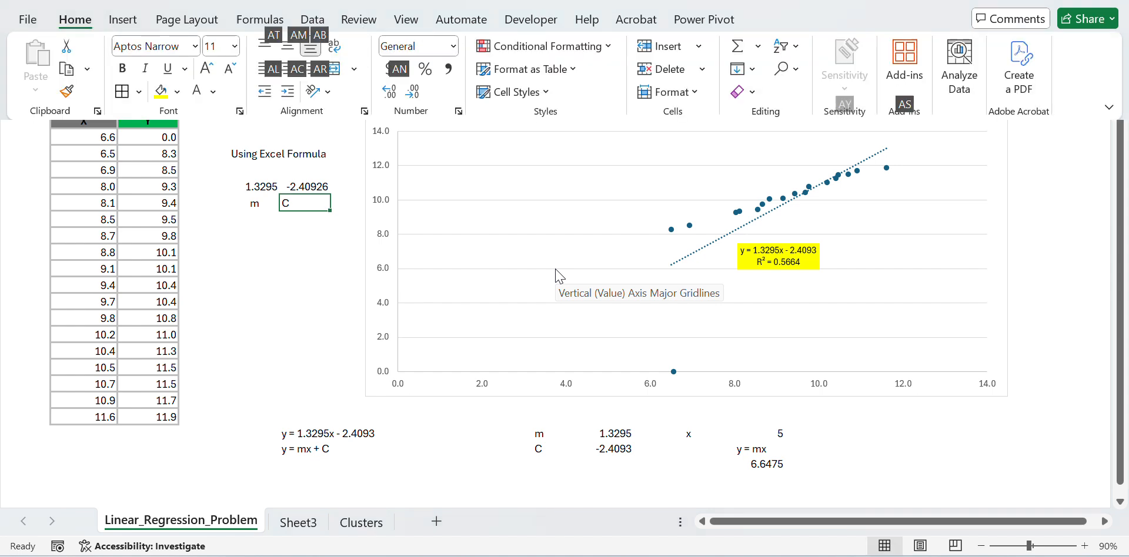
{"action": "key", "text": "a"}
{"action": "key", "text": "c"}
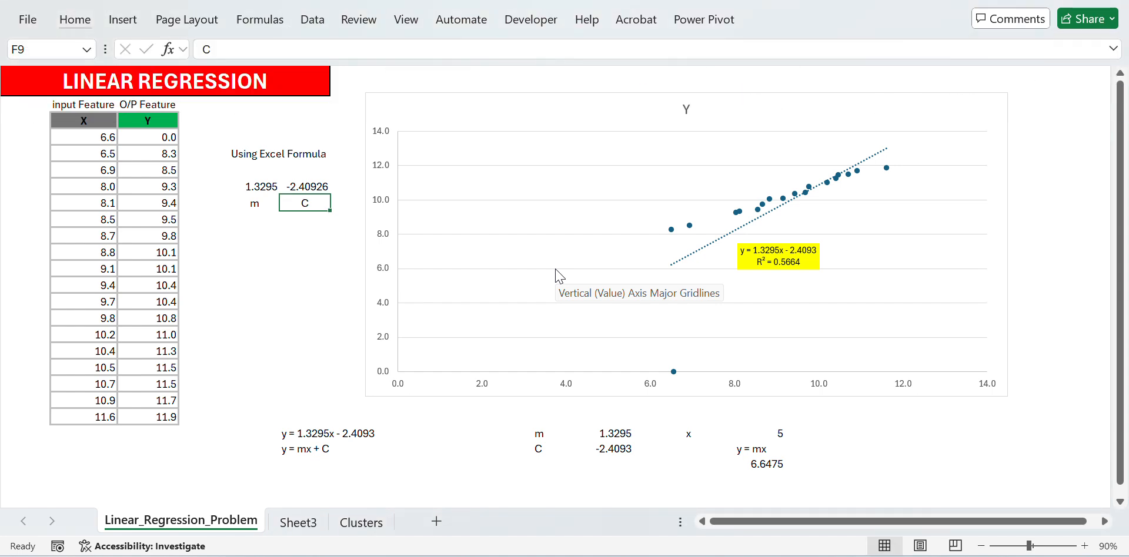
Compare the labelled m and C values in E8:F8 with the trendline equation on the chart
{"action": "key", "text": "Left"}
{"action": "key", "text": "Up"}
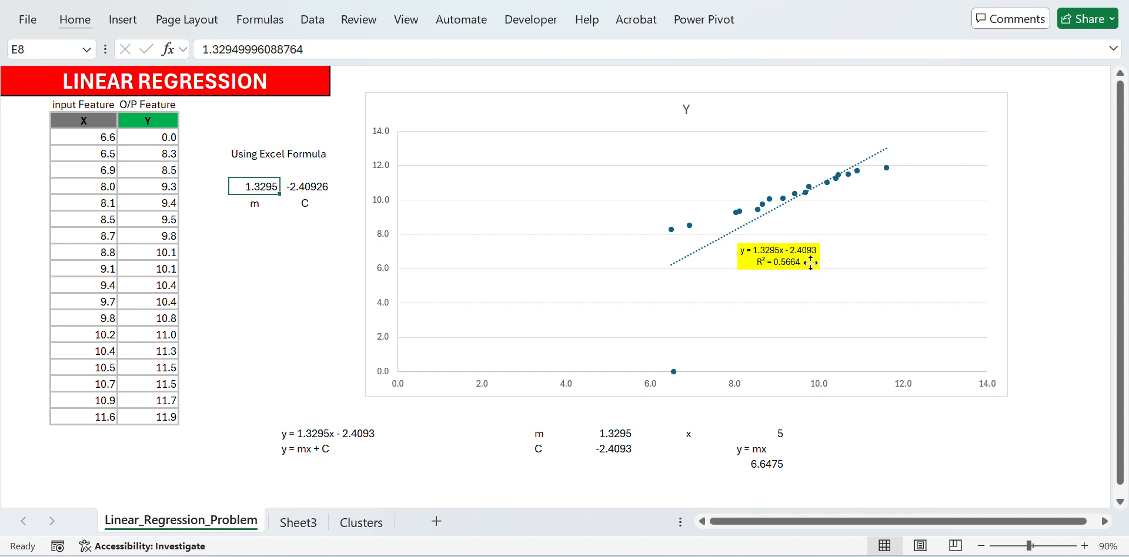
{"action": "left_click", "coordinate": [805, 262]}
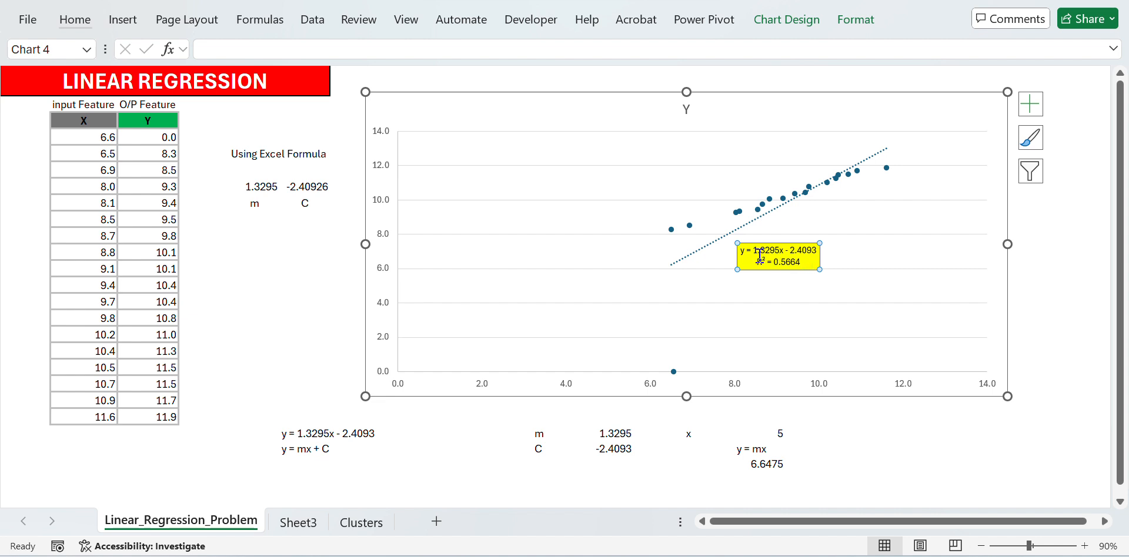
{"action": "key", "text": "Escape"}
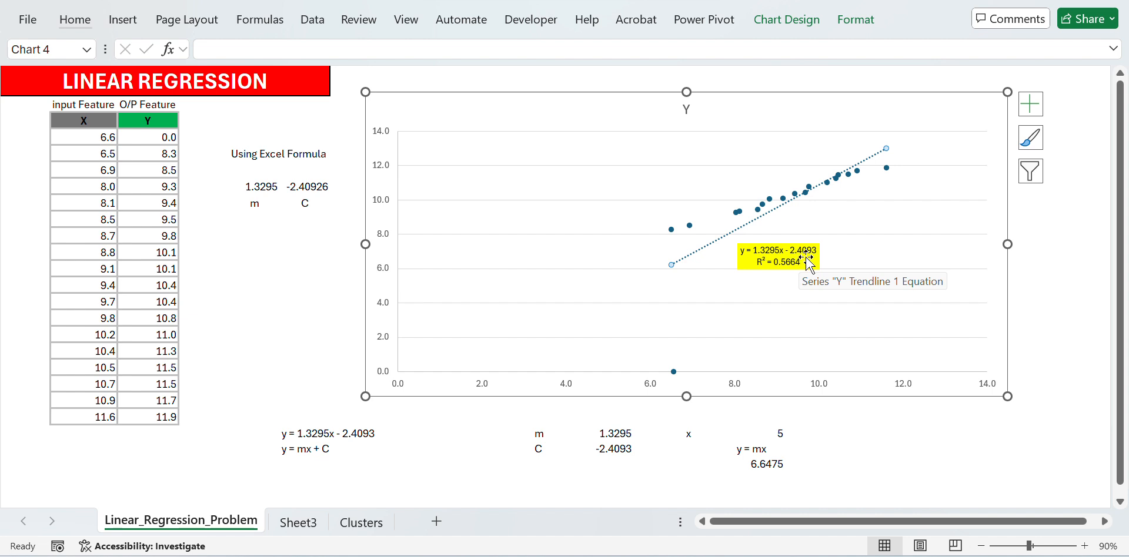
{"action": "key", "text": "Escape"}
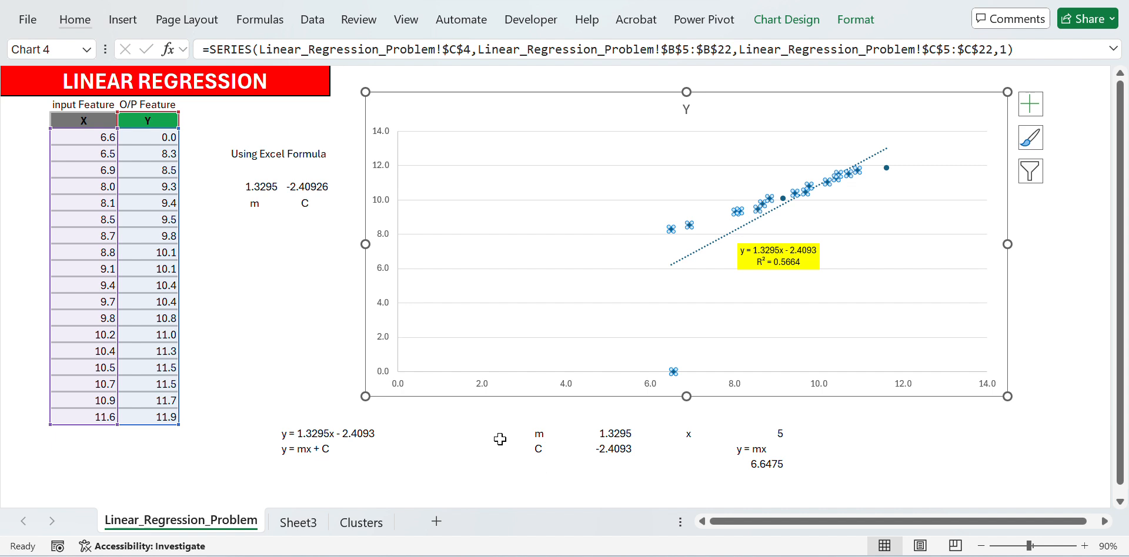
{"action": "left_click", "coordinate": [581, 479]}
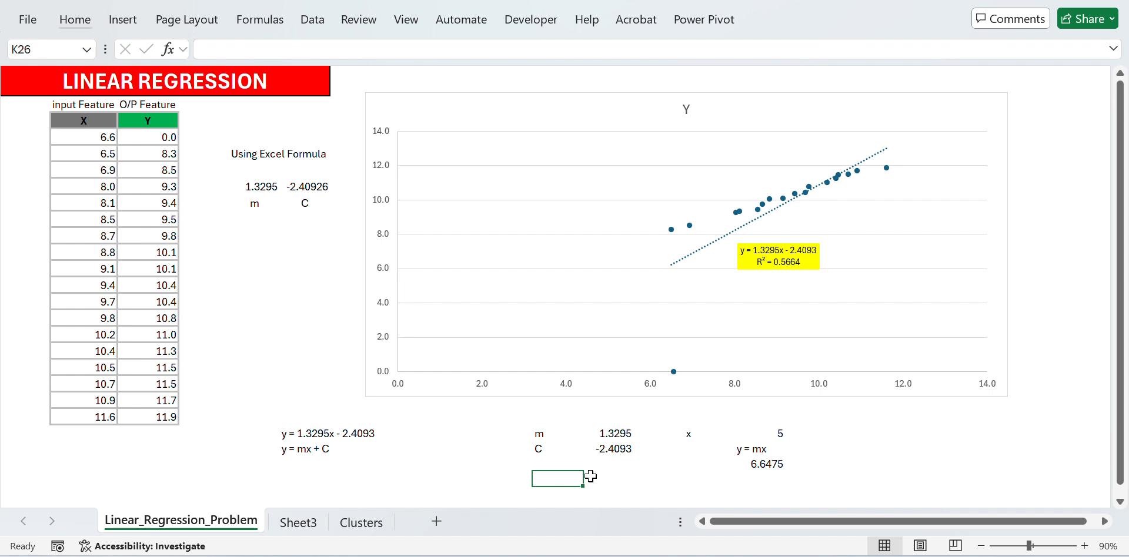
Review the written regression equation and its y = mx + C form in F23:F24, below the chart
{"action": "left_click", "coordinate": [590, 477]}
{"action": "key", "text": "Left"}
{"action": "key", "text": "Left"}
{"action": "key", "text": "Up"}
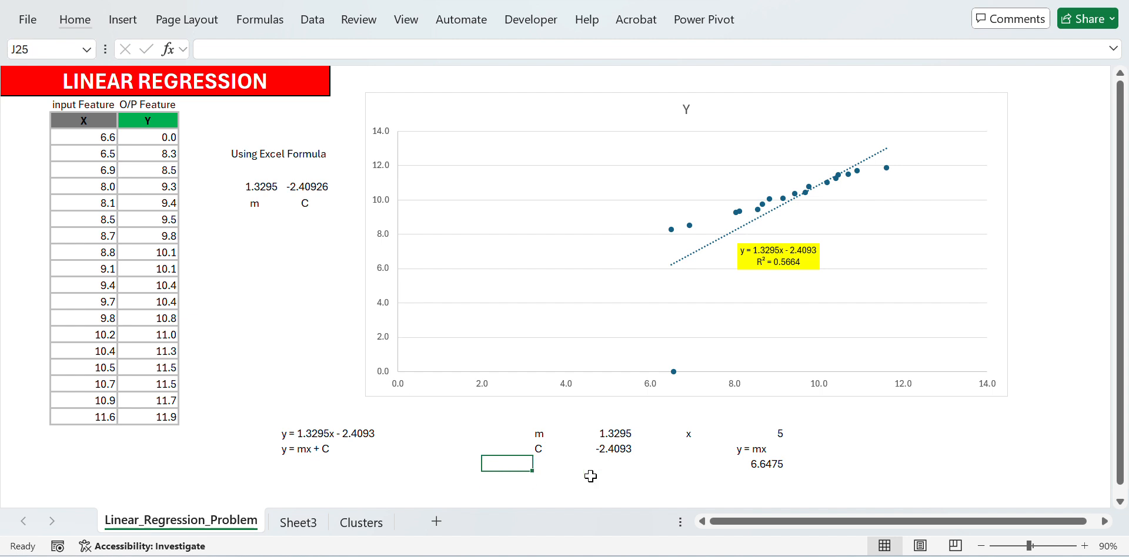
{"action": "key", "text": "Up"}
{"action": "key", "text": "Up"}
{"action": "key", "text": "Up"}
{"action": "key", "text": "Up"}
{"action": "key", "text": "Up"}
{"action": "key", "text": "Left"}
{"action": "key", "text": "Down"}
{"action": "key", "text": "Down"}
{"action": "key", "text": "Down"}
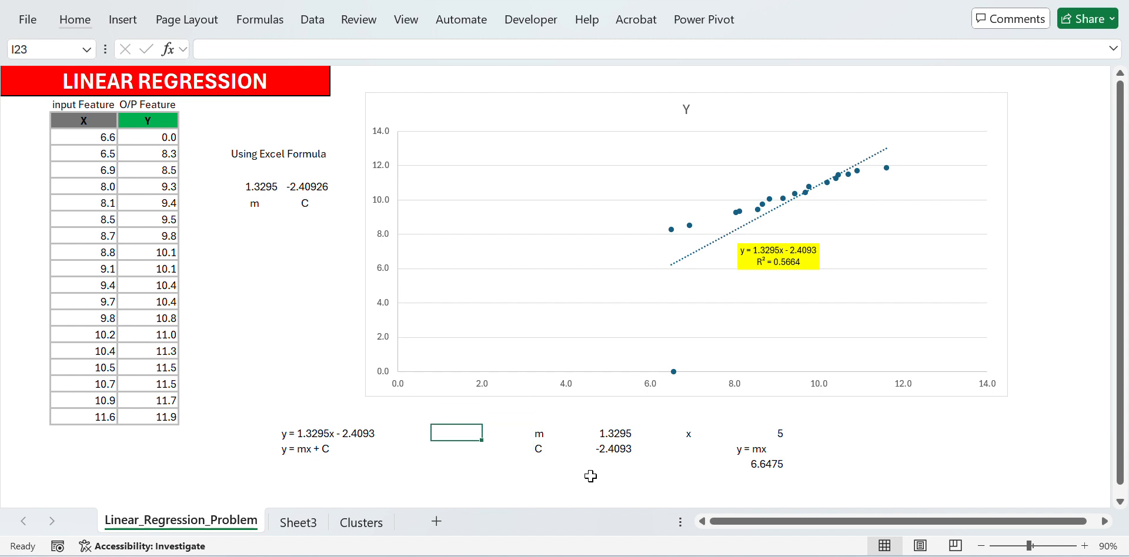
{"action": "key", "text": "Left"}
{"action": "key", "text": "Left"}
{"action": "key", "text": "Left"}
{"action": "key", "text": "Down"}
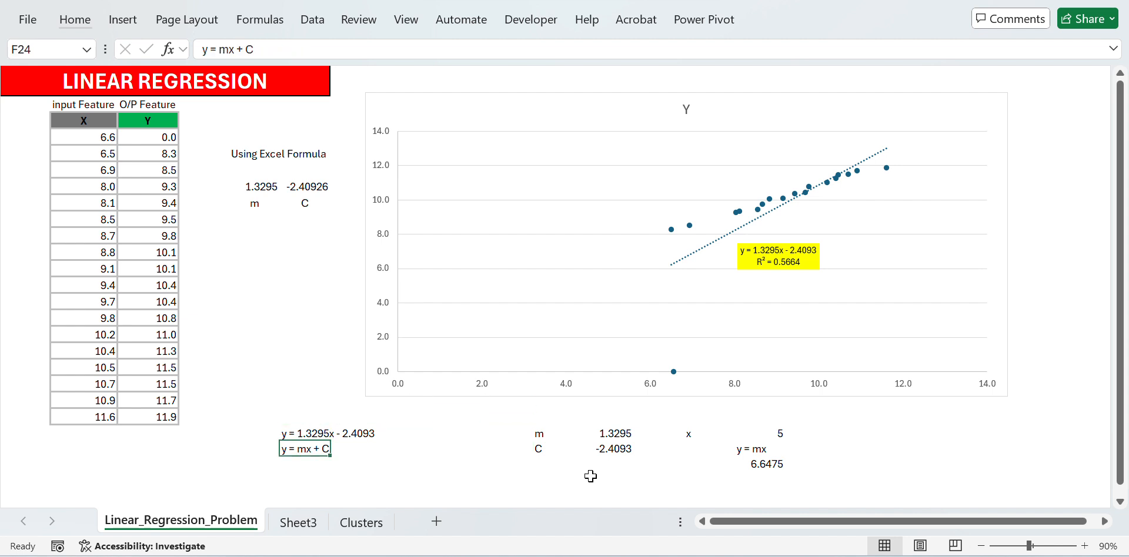
{"action": "key", "text": "Up"}
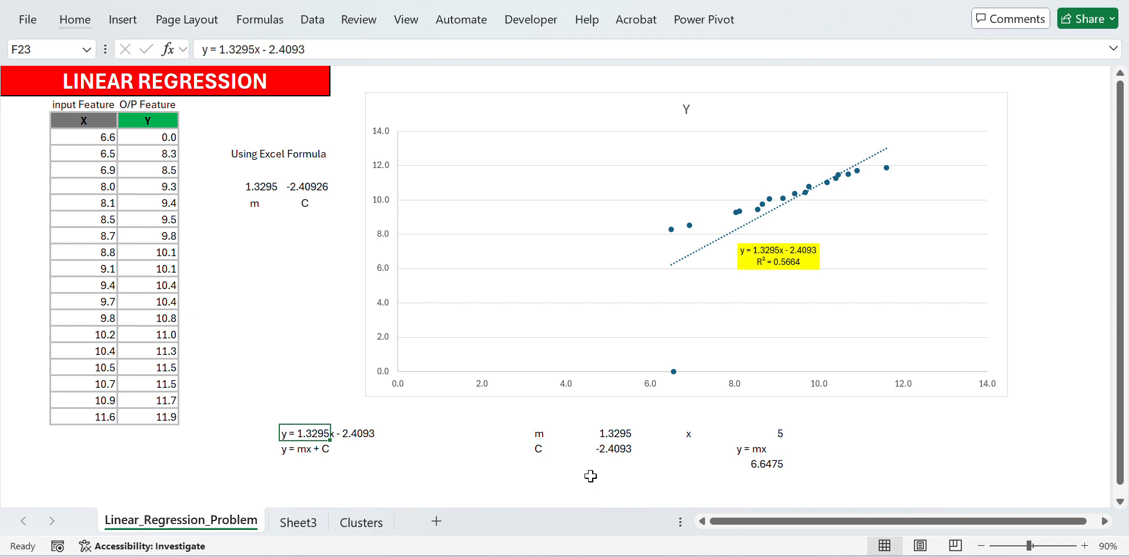
{"action": "key", "text": "Right"}
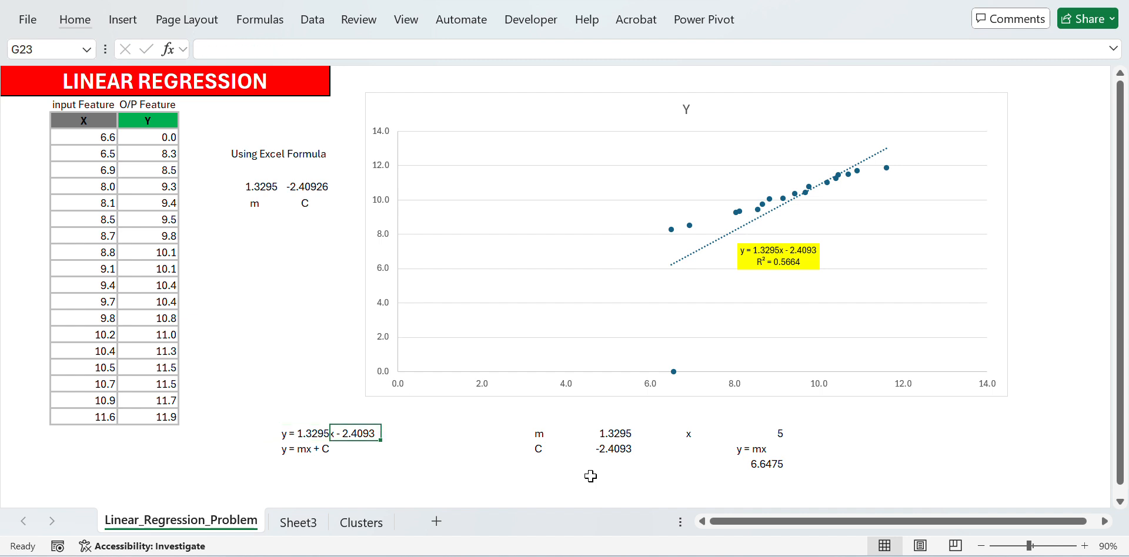
Return to the formula results and select the slope and intercept values in E8:F8 for review
{"action": "key", "text": "Up"}
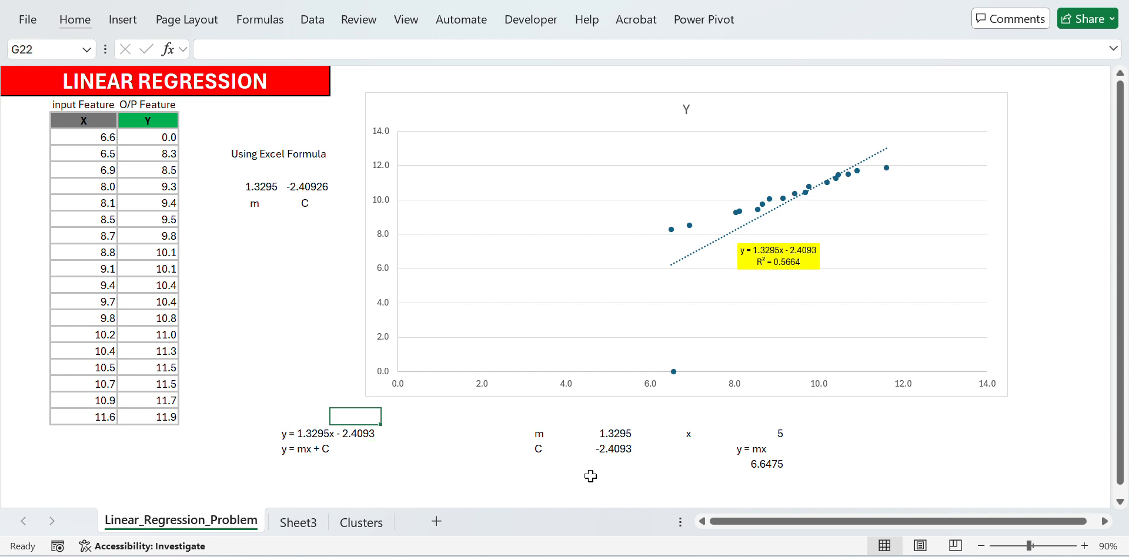
{"action": "key", "text": "Up"}
{"action": "key", "text": "Up"}
{"action": "key", "text": "Up"}
{"action": "key", "text": "Up"}
{"action": "key", "text": "Up"}
{"action": "key", "text": "Up"}
{"action": "key", "text": "Up"}
{"action": "key", "text": "Left"}
{"action": "key", "text": "Left"}
{"action": "key", "text": "Up"}
{"action": "key", "text": "Up"}
{"action": "key", "text": "Up"}
{"action": "key", "text": "Up"}
{"action": "key", "text": "Up"}
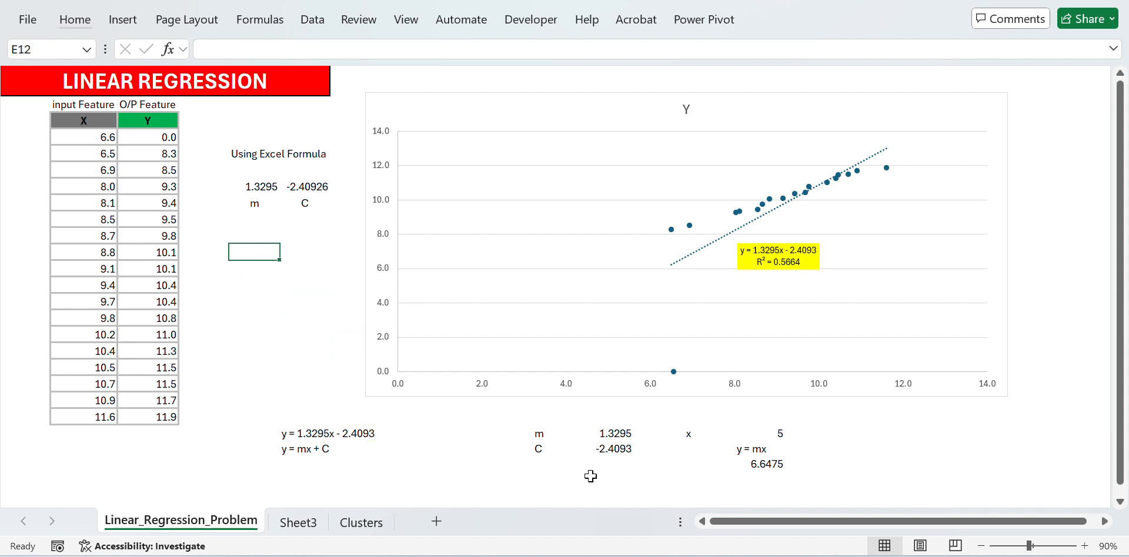
{"action": "key", "text": "Up"}
{"action": "key", "text": "Up"}
{"action": "key", "text": "shift+Right"}
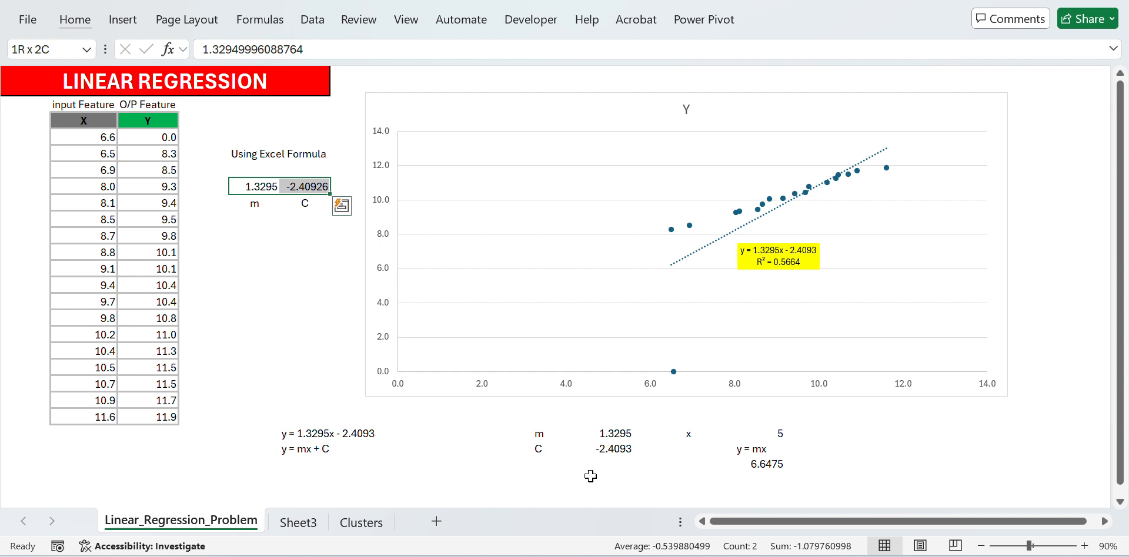
{"action": "key", "text": "Down"}
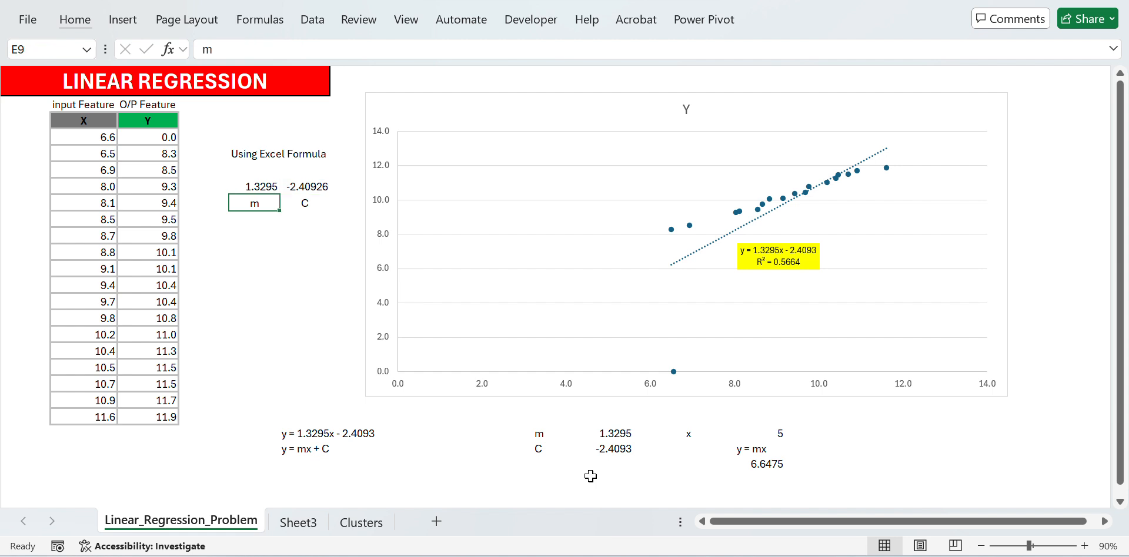
{"action": "key", "text": "Down"}
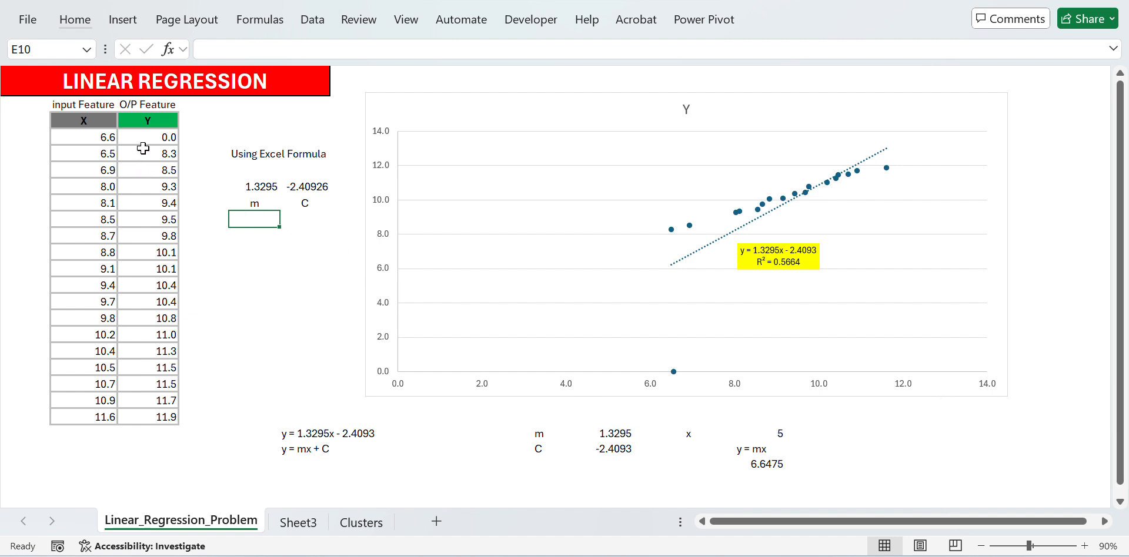
{"action": "left_click", "coordinate": [143, 148]}
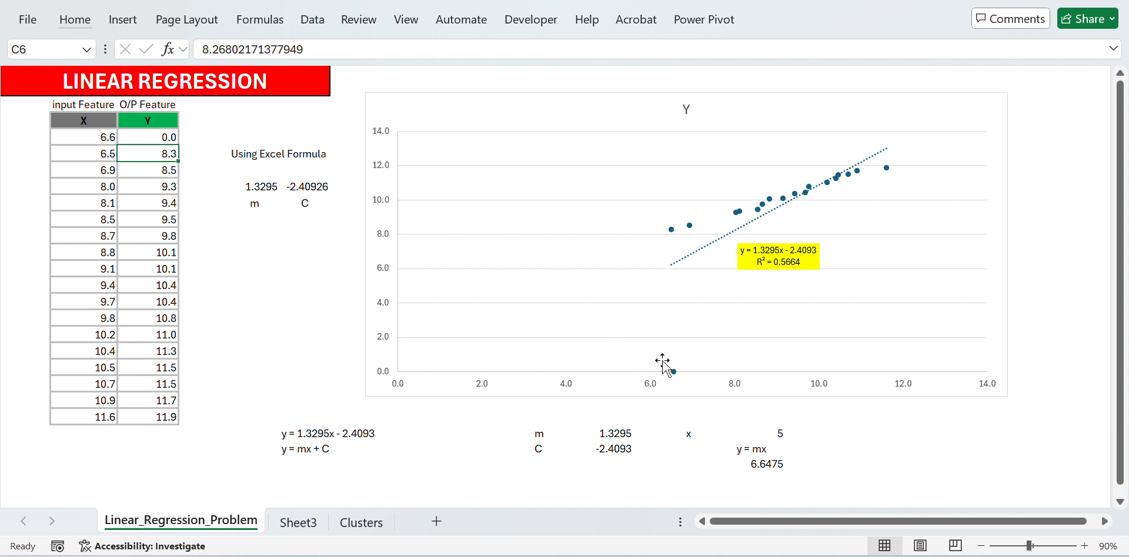
Try to cover the chart's data points with a drawn rectangle, and undo the shape
{"action": "mouse_move", "coordinate": [675, 378]}
{"action": "left_click", "coordinate": [123, 19]}
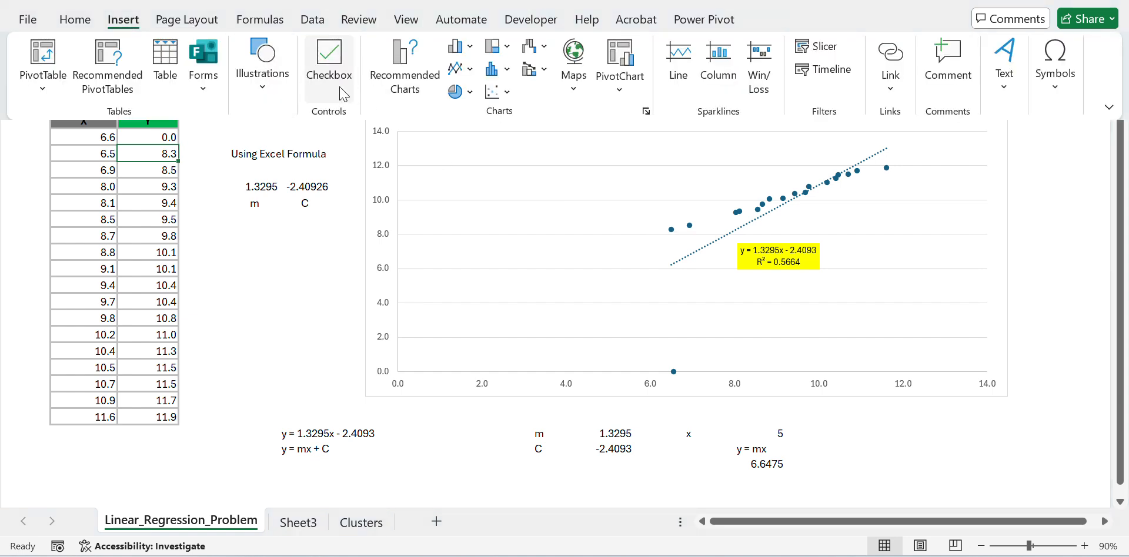
{"action": "left_click", "coordinate": [257, 103]}
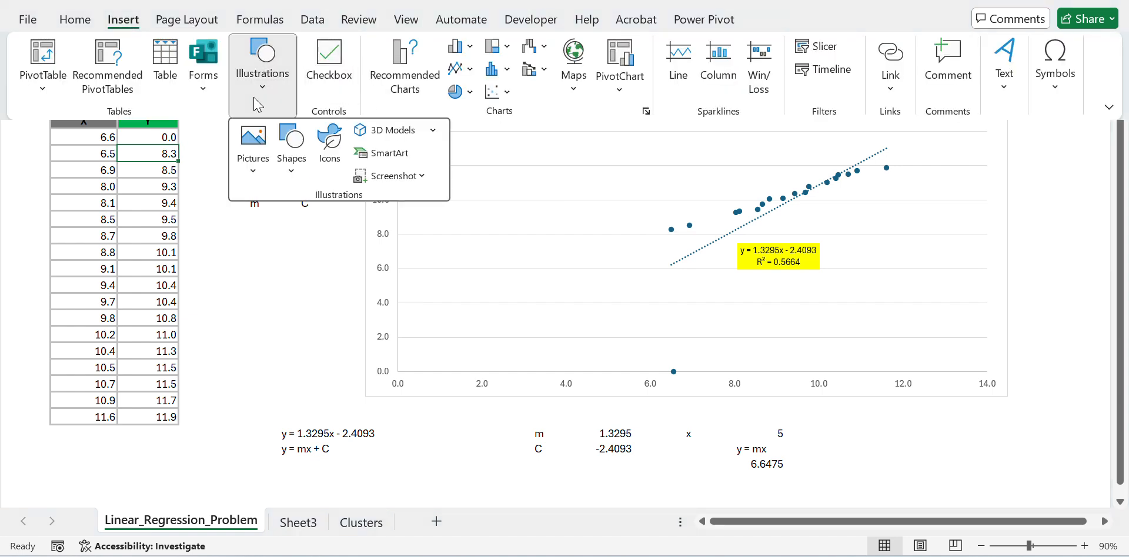
{"action": "left_click", "coordinate": [299, 180]}
{"action": "left_click", "coordinate": [345, 230]}
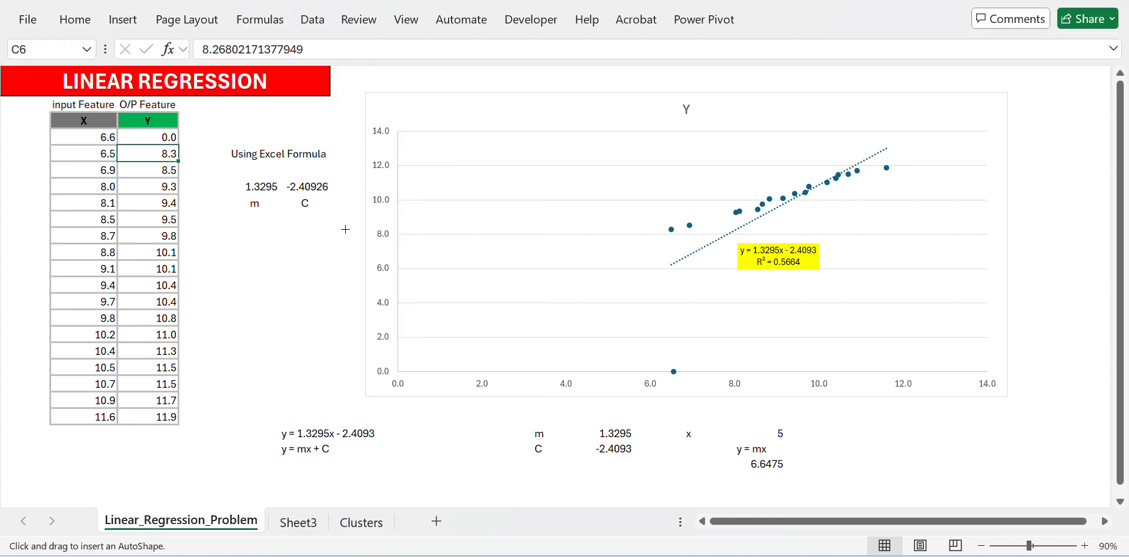
{"action": "left_click_drag", "start_coordinate": [571, 156], "coordinate": [964, 310]}
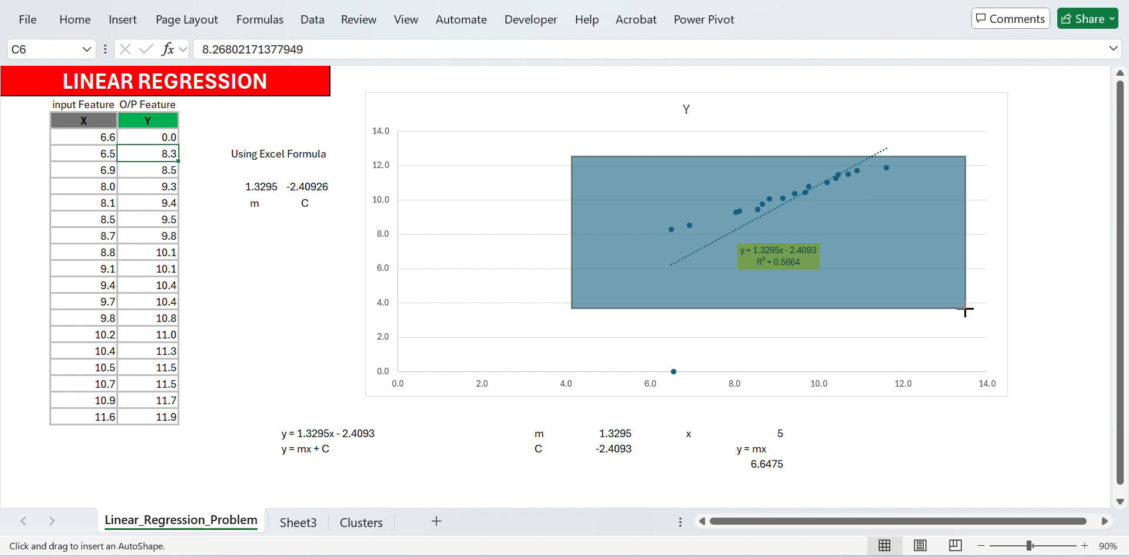
{"action": "left_click_drag", "start_coordinate": [965, 310], "coordinate": [965, 311]}
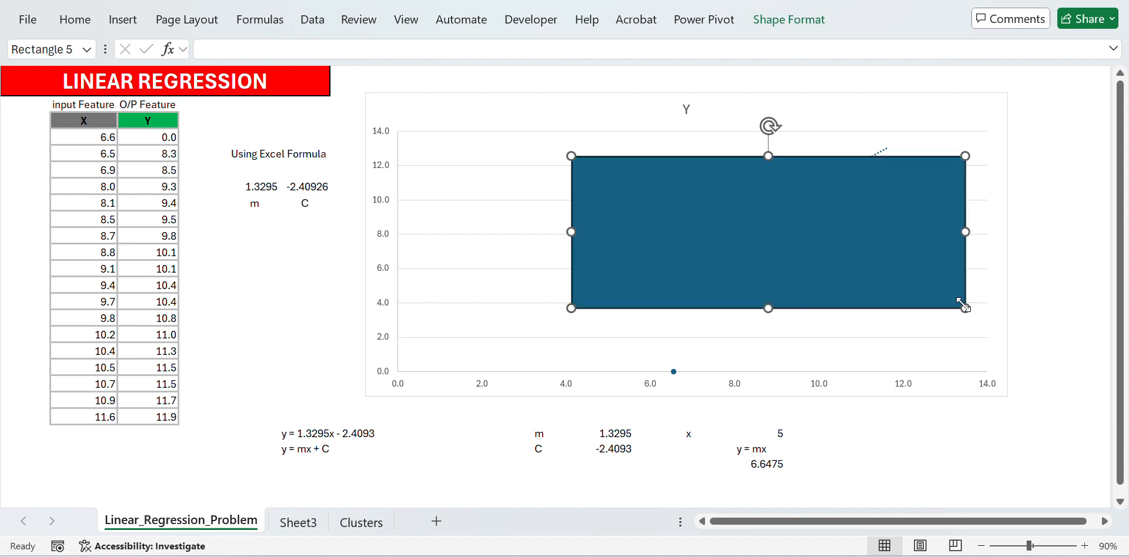
{"action": "key", "text": "ctrl+z"}
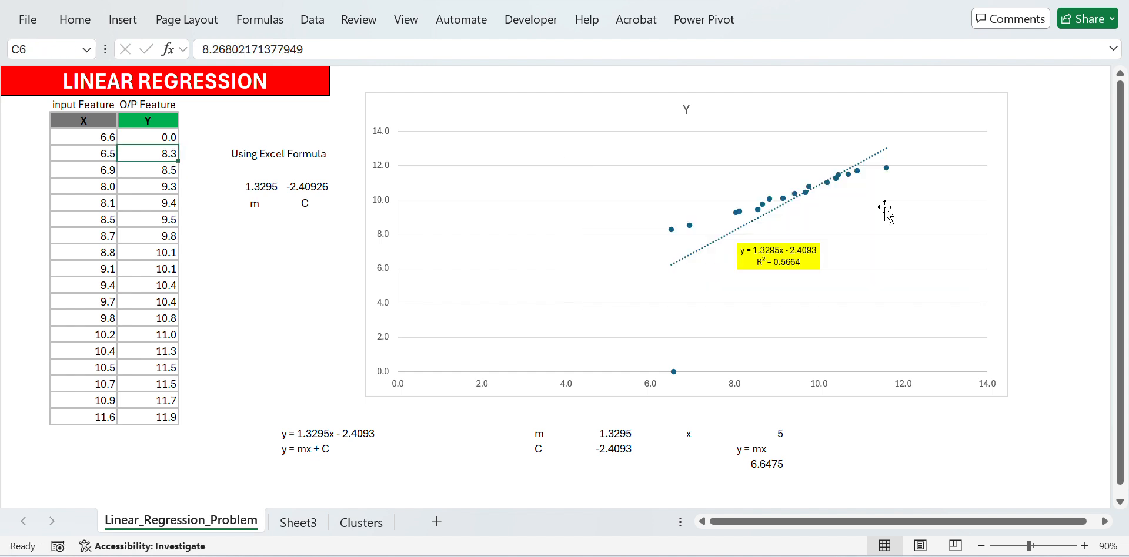
Examine the outlier data point lying on the chart's horizontal axis, then clear the chart selection
{"action": "left_click", "coordinate": [673, 372]}
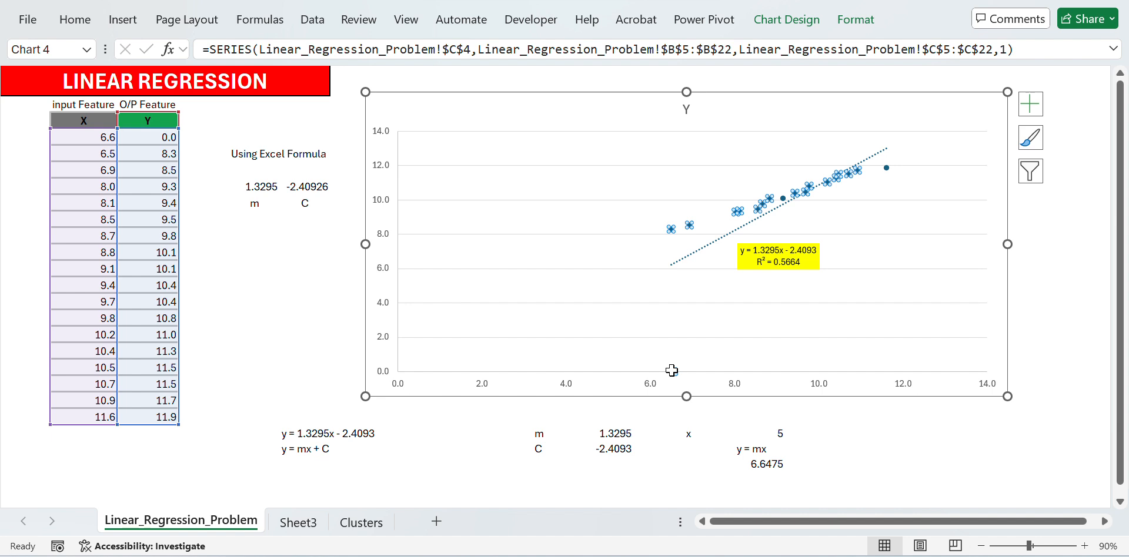
{"action": "left_click", "coordinate": [671, 370]}
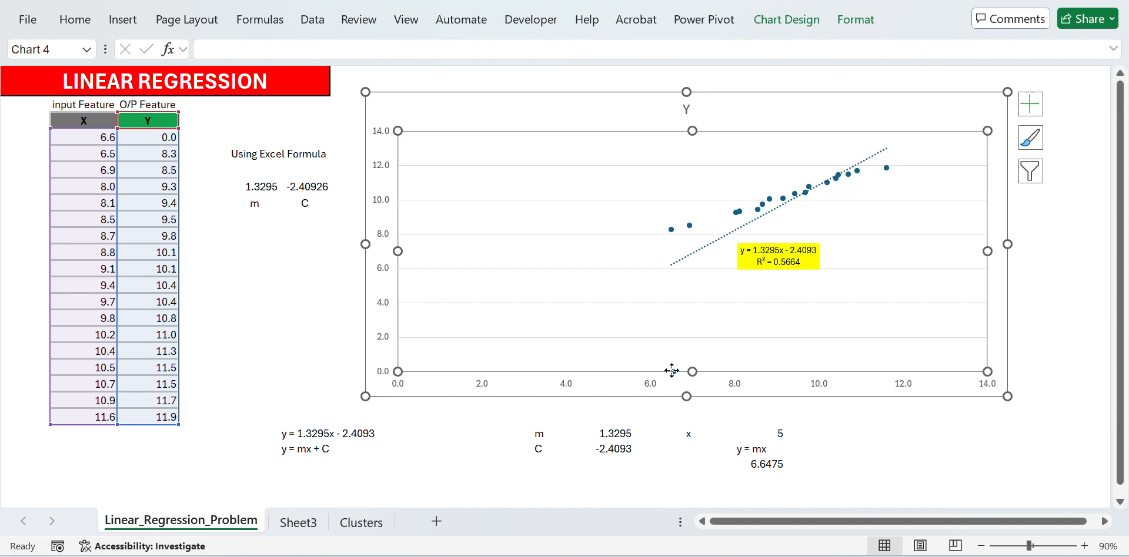
{"action": "mouse_move", "coordinate": [674, 370]}
{"action": "left_click", "coordinate": [673, 374]}
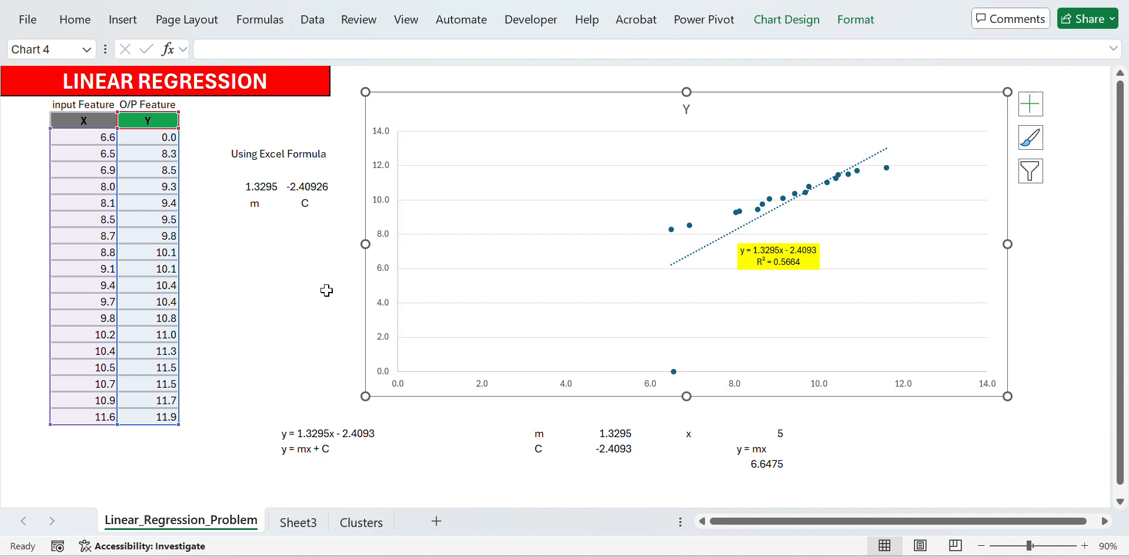
{"action": "left_click", "coordinate": [672, 376]}
{"action": "key", "text": "Escape"}
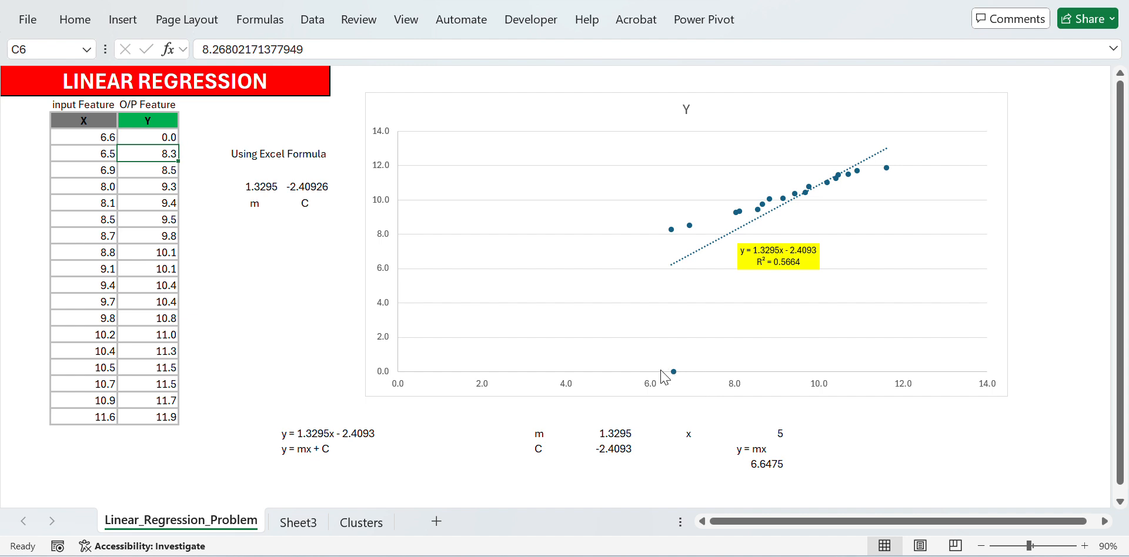
{"action": "mouse_move", "coordinate": [675, 376]}
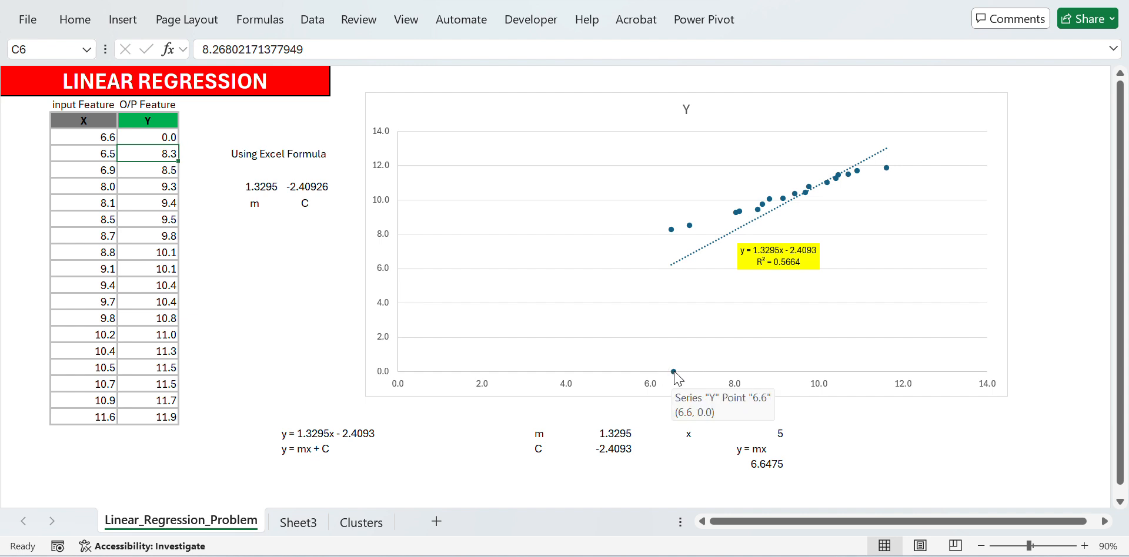
{"action": "left_click", "coordinate": [673, 371]}
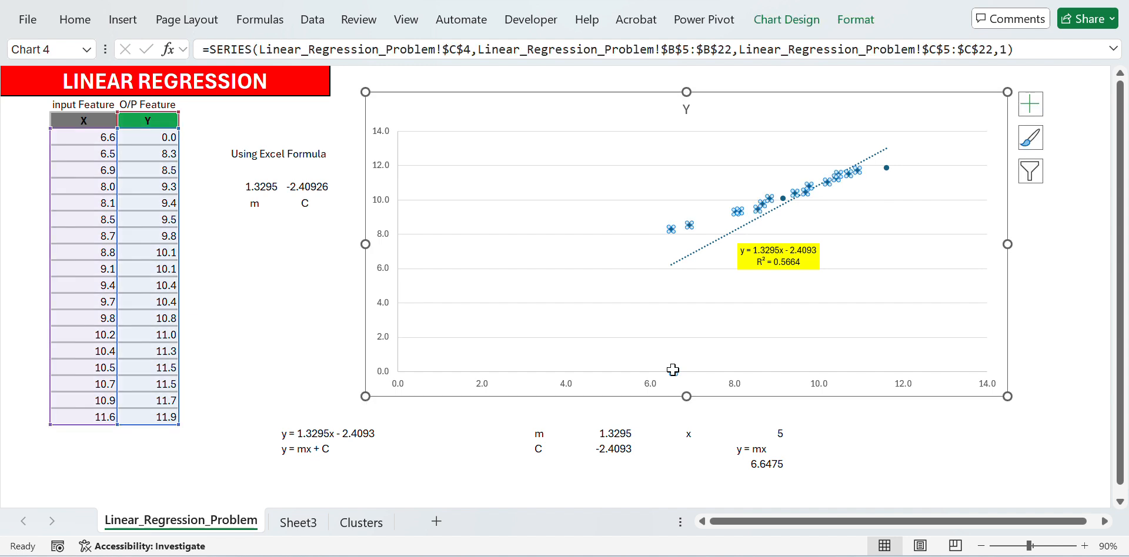
{"action": "left_click", "coordinate": [672, 370]}
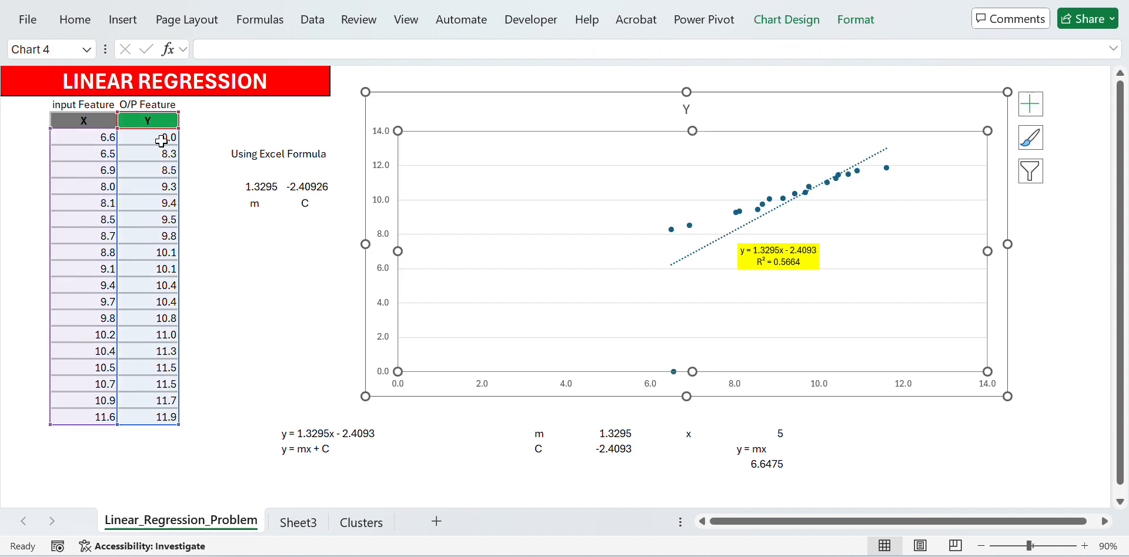
{"action": "key", "text": "Escape"}
{"action": "key", "text": "Escape"}
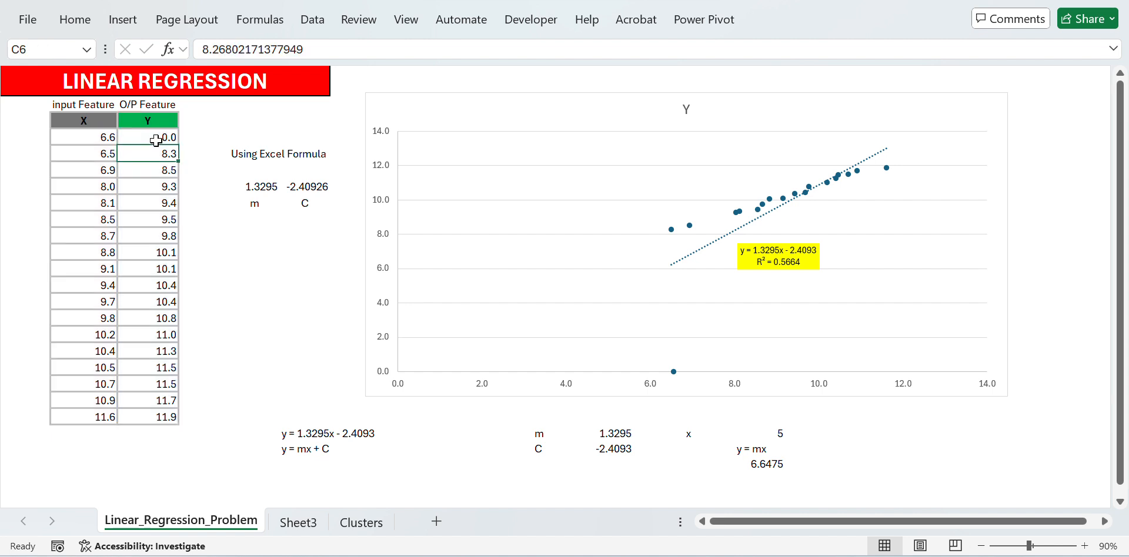
Clear the contents of the outlier's X and Y pair in B5:C5
{"action": "left_click", "coordinate": [108, 139]}
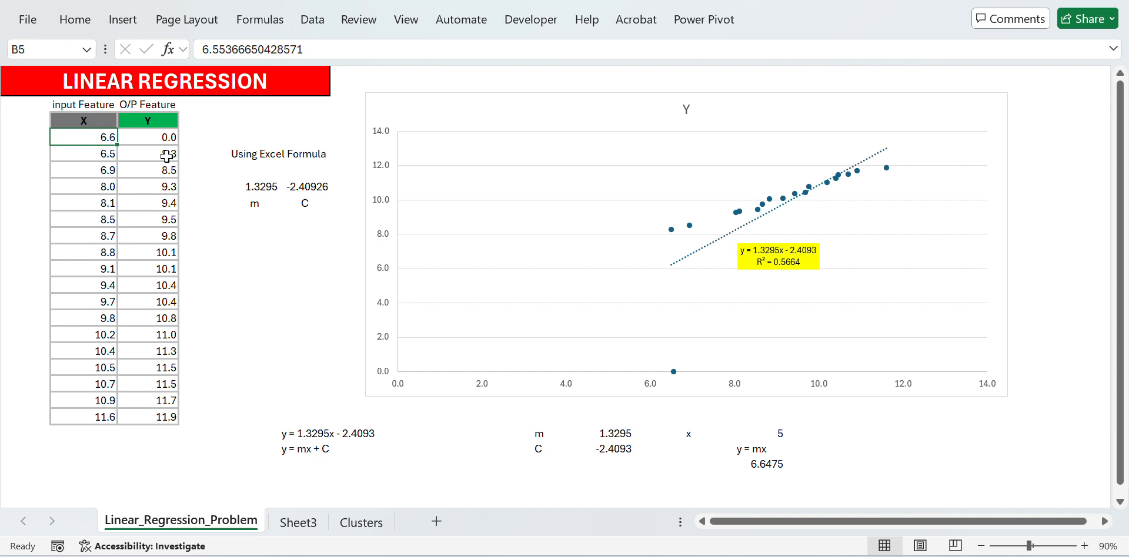
{"action": "key", "text": "Right"}
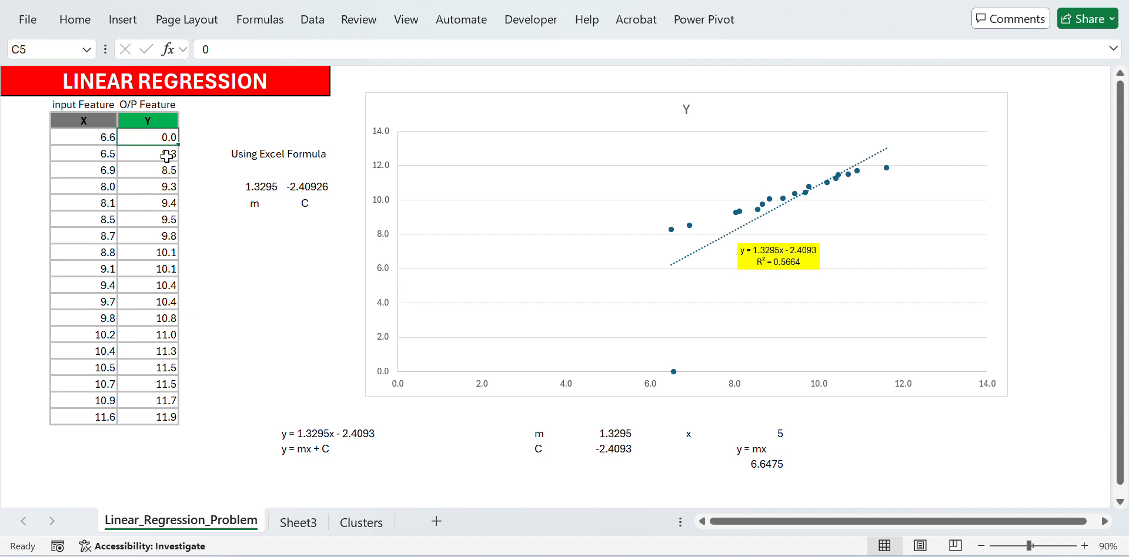
{"action": "key", "text": "Left"}
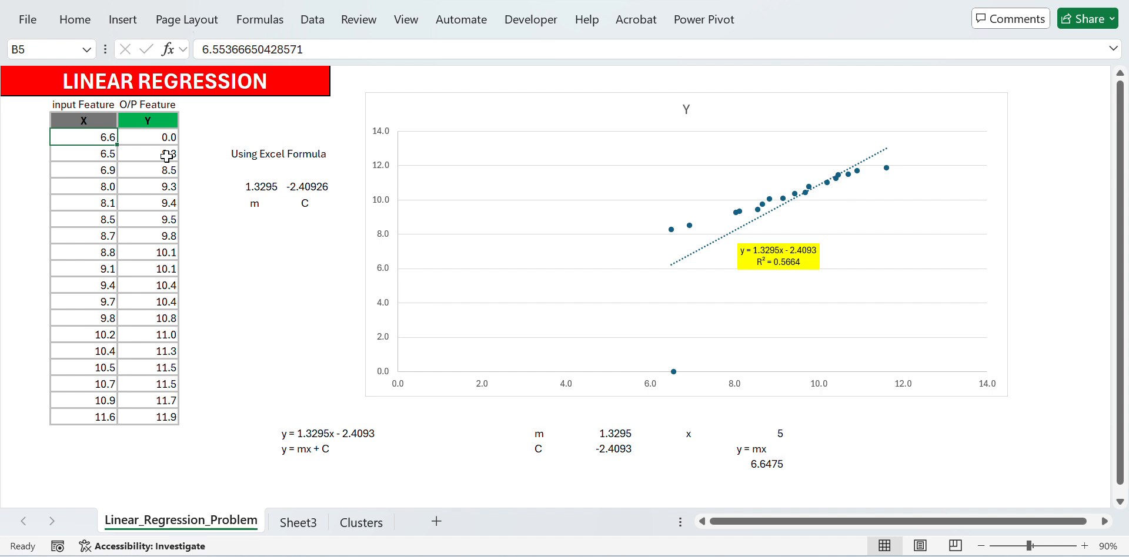
{"action": "key", "text": "Right"}
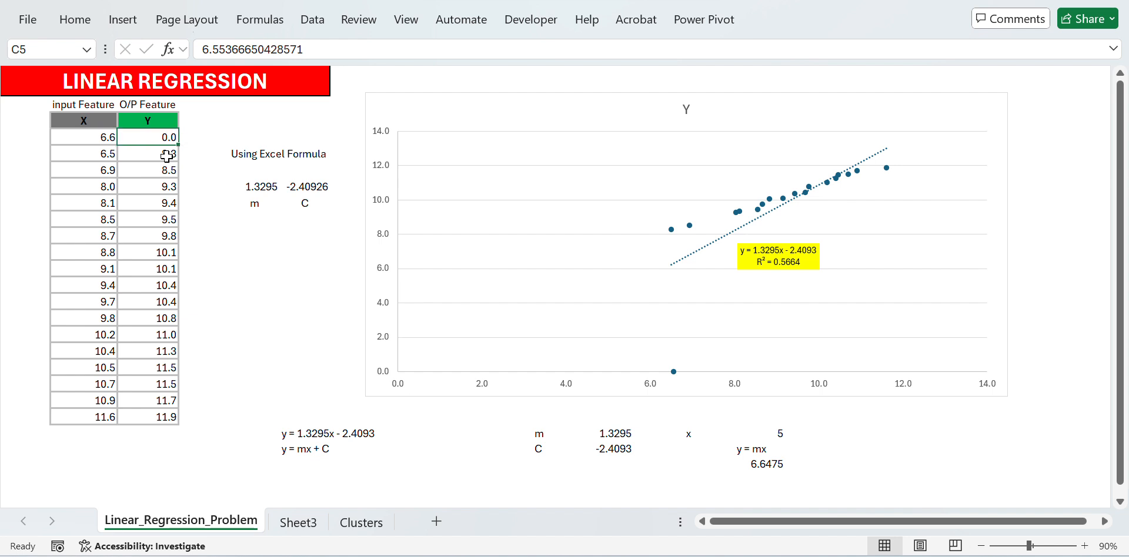
{"action": "key", "text": "Left"}
{"action": "key", "text": "shift+Right"}
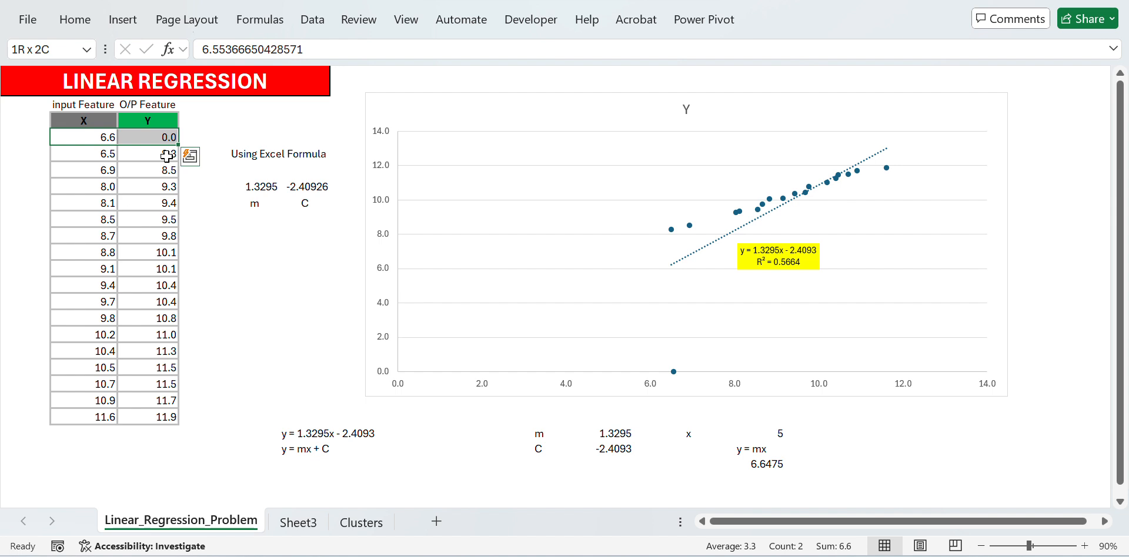
{"action": "key", "text": "Delete"}
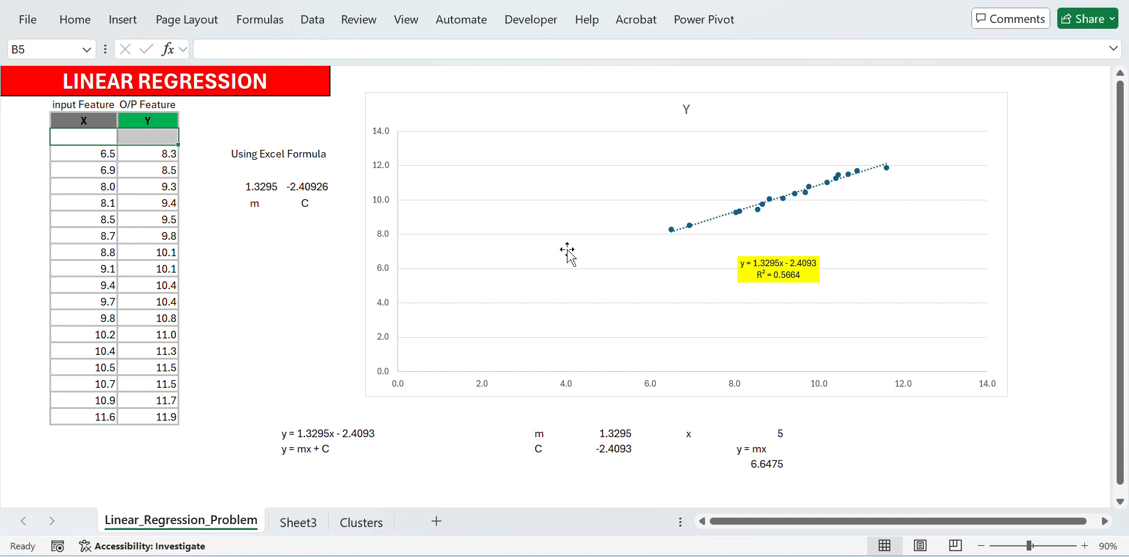
Inspect the trendline equation and R² label on the chart
{"action": "left_click", "coordinate": [813, 274]}
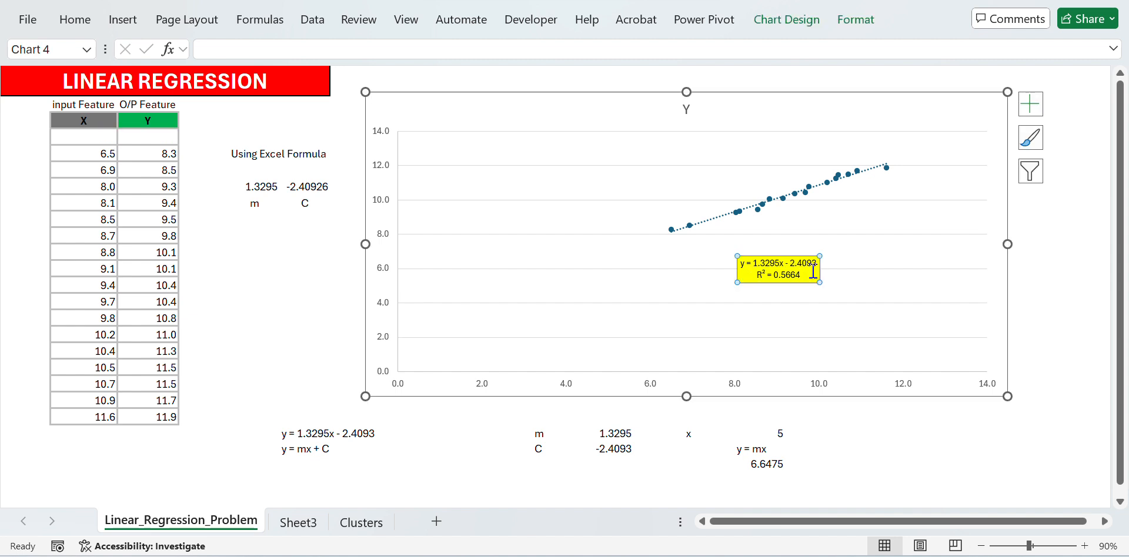
{"action": "left_click", "coordinate": [813, 271]}
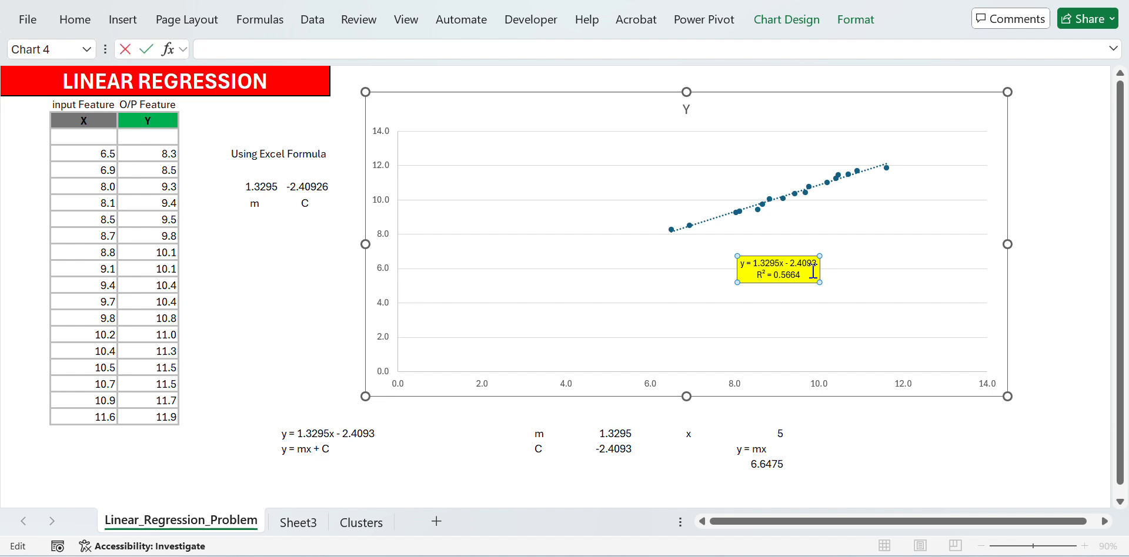
{"action": "key", "text": "Escape"}
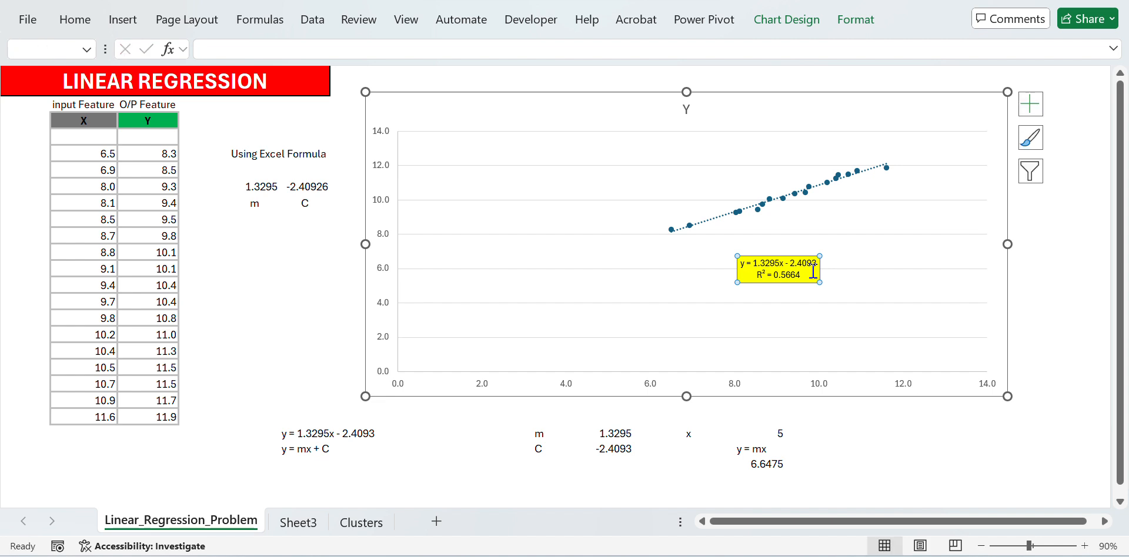
{"action": "key", "text": "Escape"}
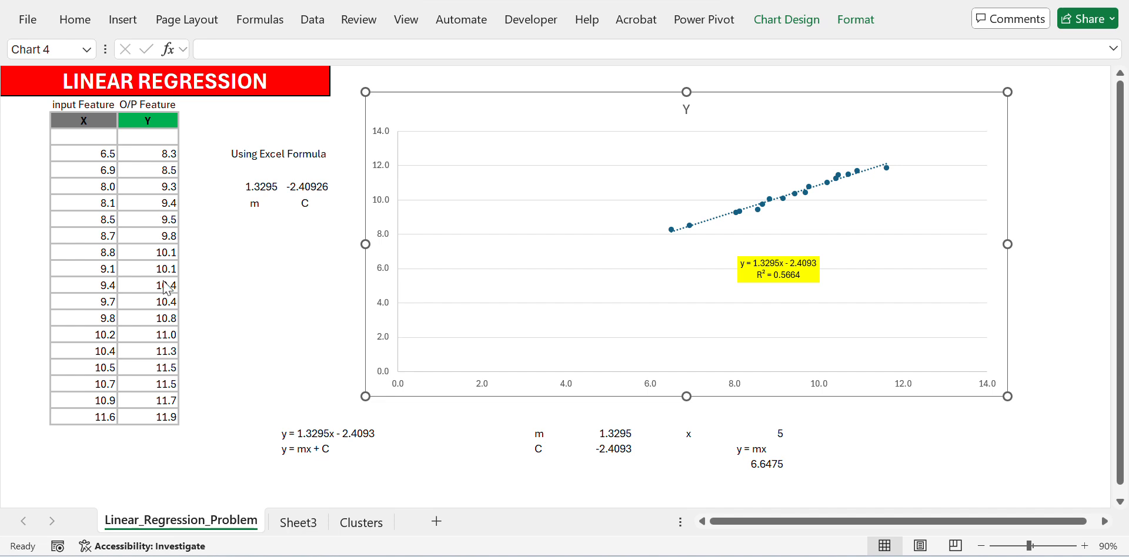
Undo the clearing of the X and Y pair in B5:C5
{"action": "left_click", "coordinate": [234, 257]}
{"action": "key", "text": "ctrl+z"}
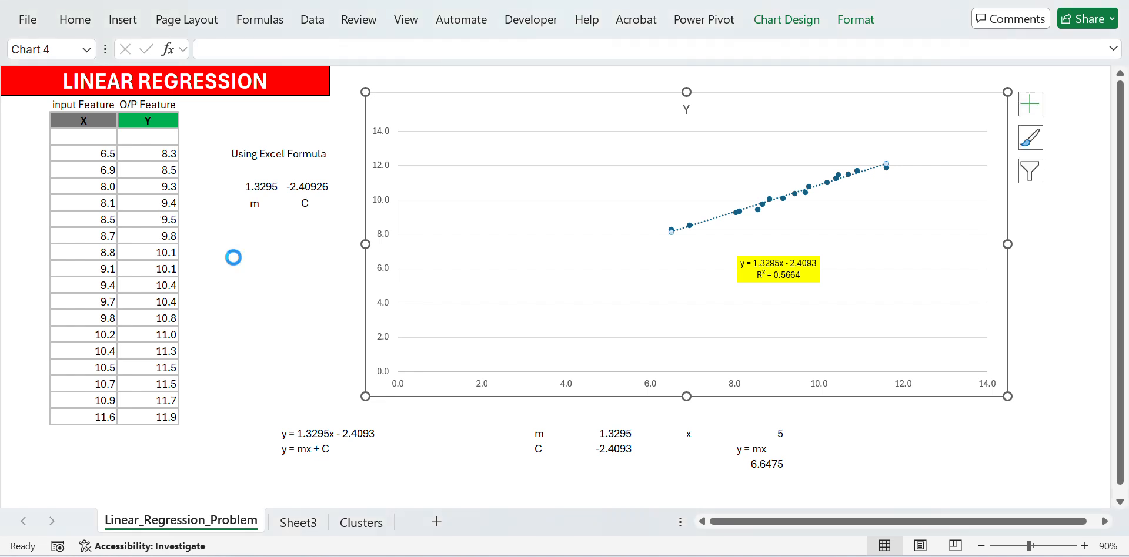
{"action": "key", "text": "ctrl+q"}
{"action": "key", "text": "Escape"}
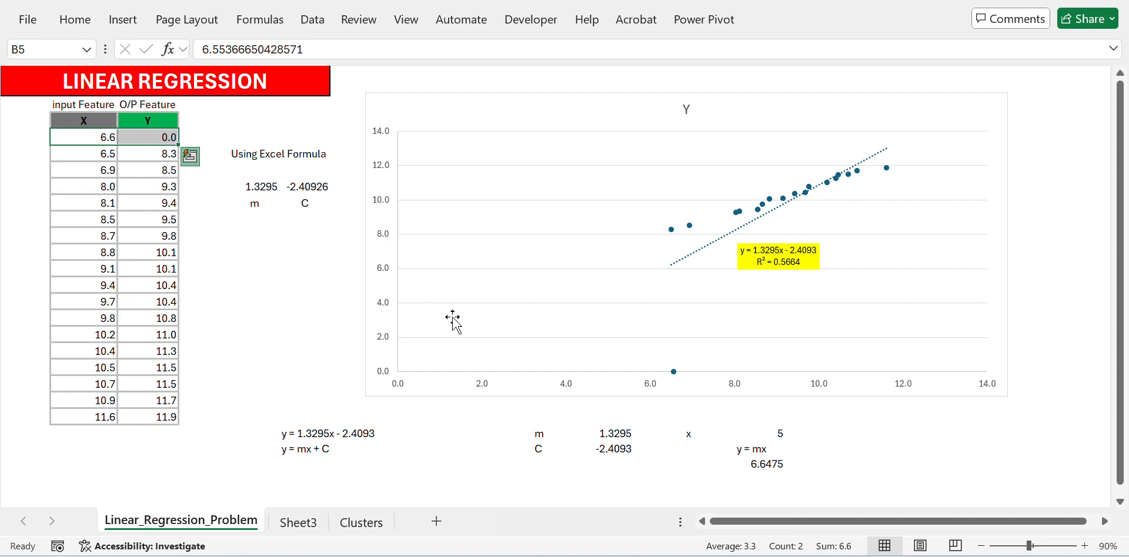
Delete the outlier cells B5:C5 from the data table, shifting the cells below up
{"action": "left_click", "coordinate": [88, 139]}
{"action": "key", "text": "Right"}
{"action": "key", "text": "Right"}
{"action": "left_click", "coordinate": [89, 140]}
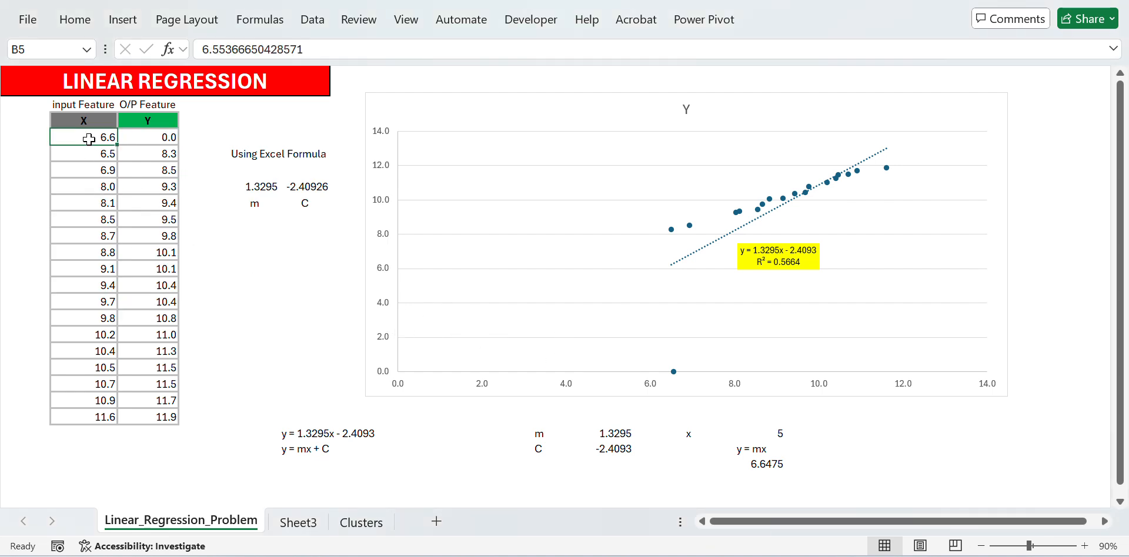
{"action": "key", "text": "shift+Right"}
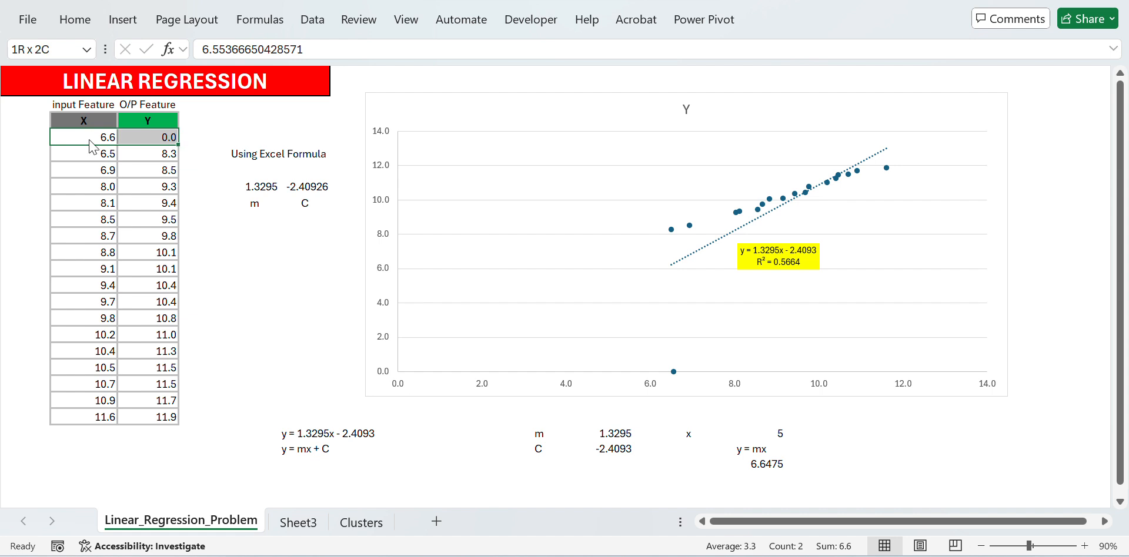
{"action": "key", "text": "ctrl+minus"}
{"action": "key", "text": "Down"}
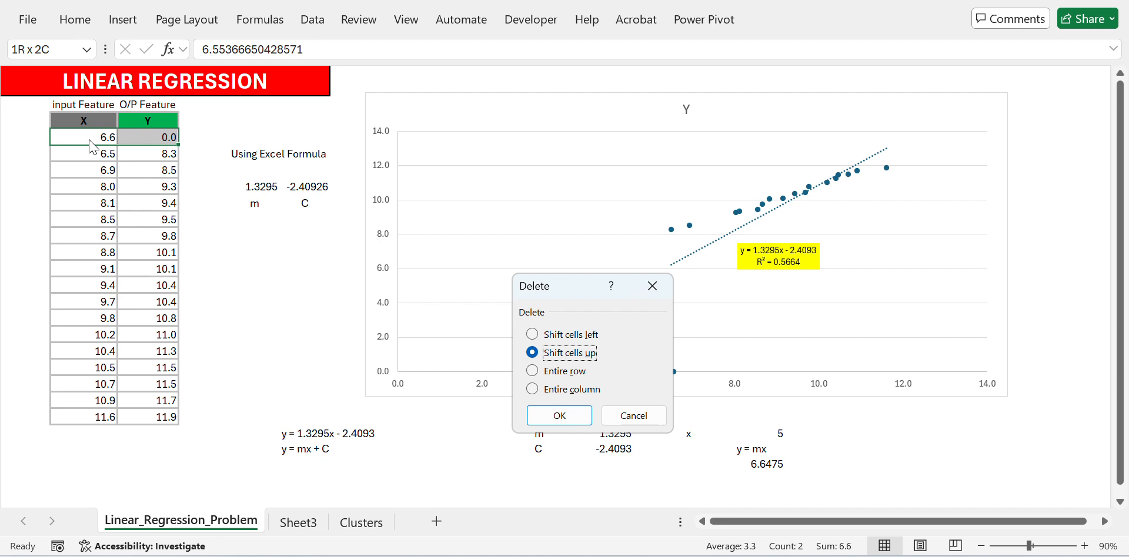
{"action": "key", "text": "Tab"}
{"action": "key", "text": "Return"}
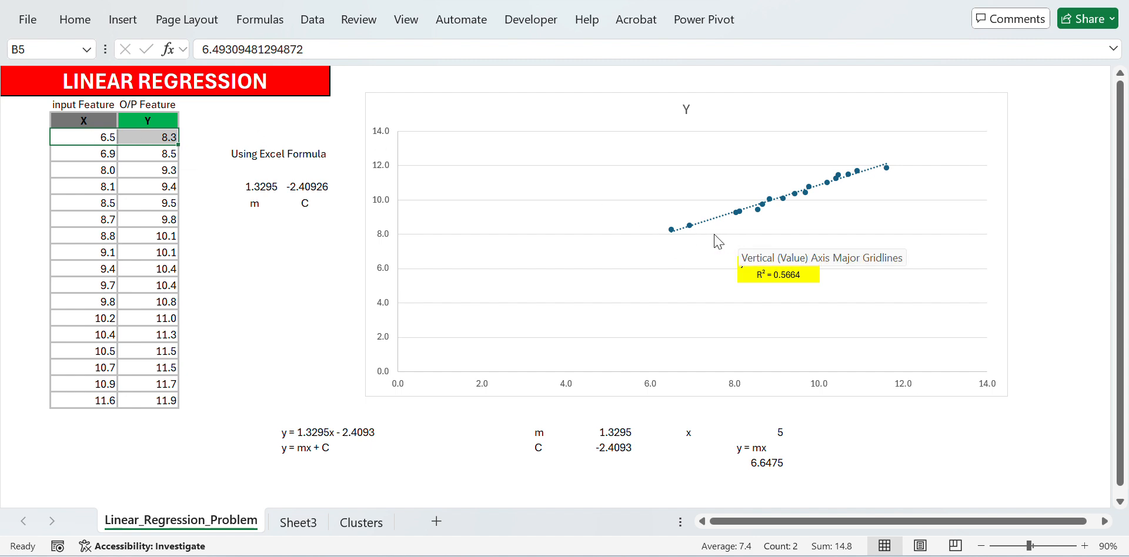
Try to refresh the stale trendline label by toggling the trendline's equation and R-squared value display off and on
{"action": "left_click", "coordinate": [772, 273]}
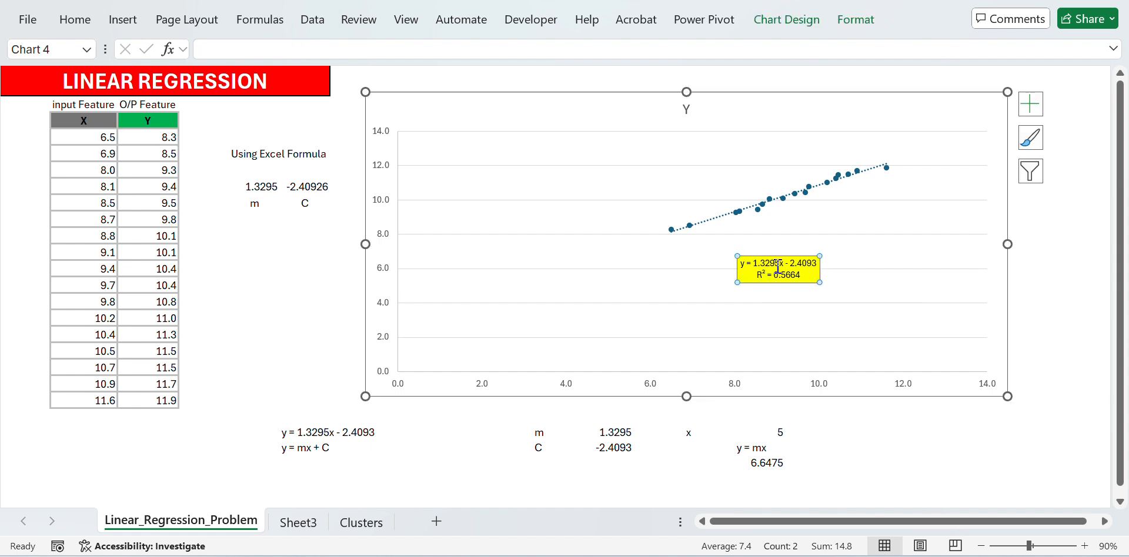
{"action": "left_click", "coordinate": [872, 166]}
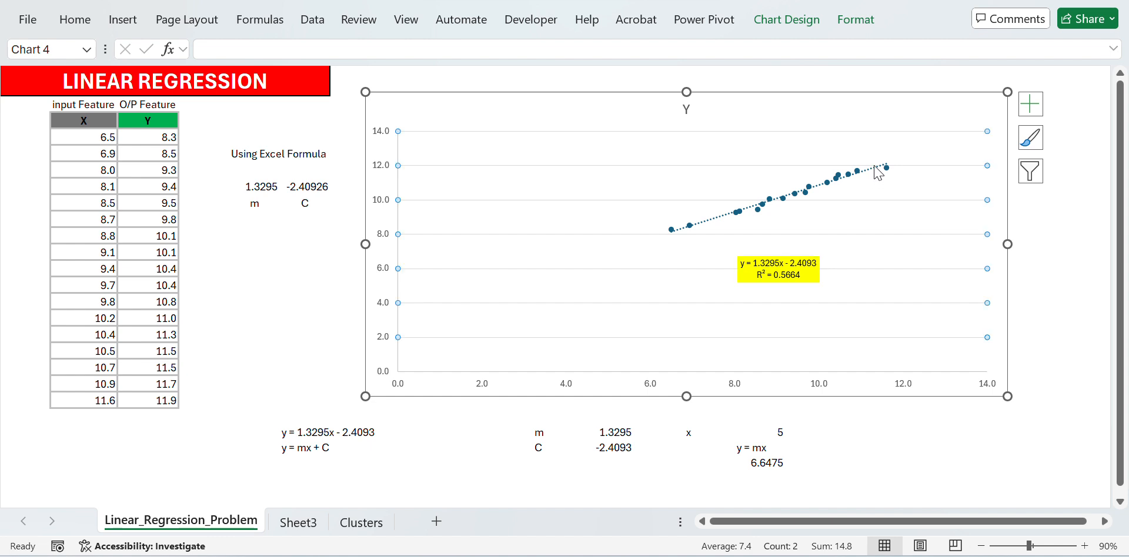
{"action": "right_click", "coordinate": [878, 171]}
{"action": "left_click", "coordinate": [935, 311]}
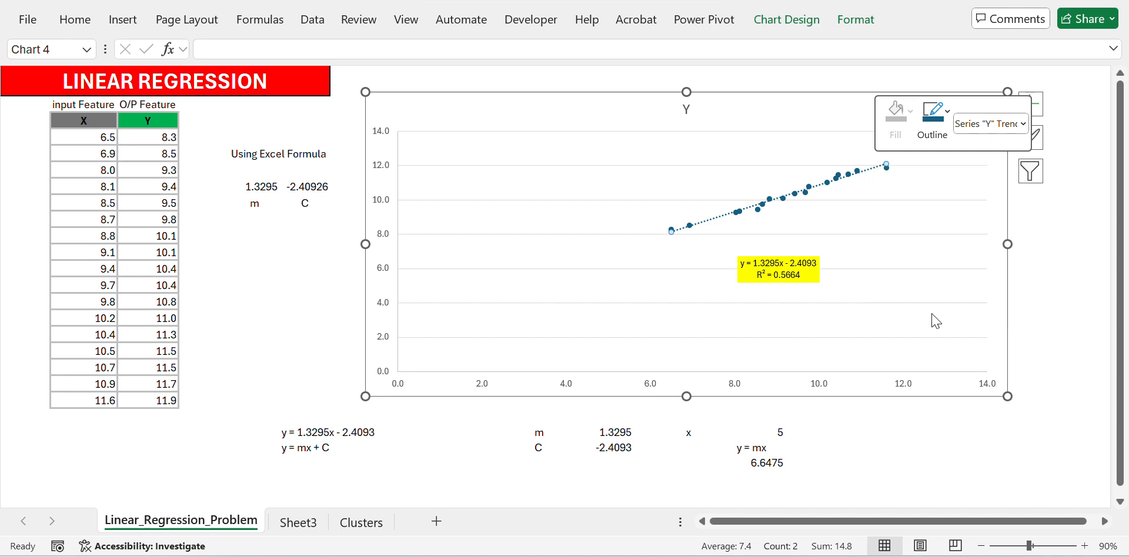
{"action": "scroll", "coordinate": [973, 306], "scroll_direction": "down", "scroll_amount": 3}
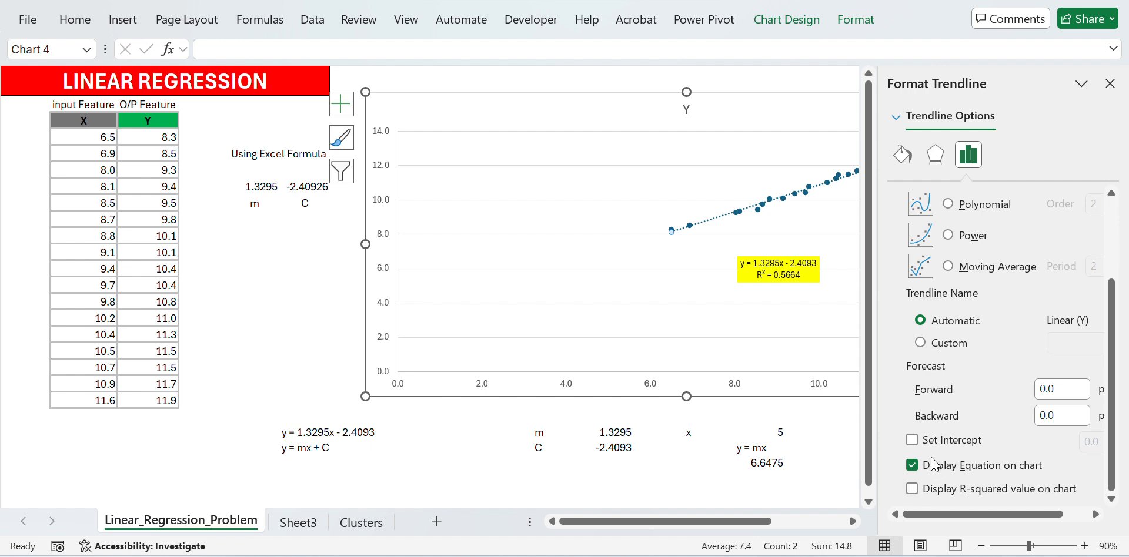
{"action": "left_click", "coordinate": [911, 488]}
{"action": "left_click", "coordinate": [912, 466]}
{"action": "left_click", "coordinate": [1110, 84]}
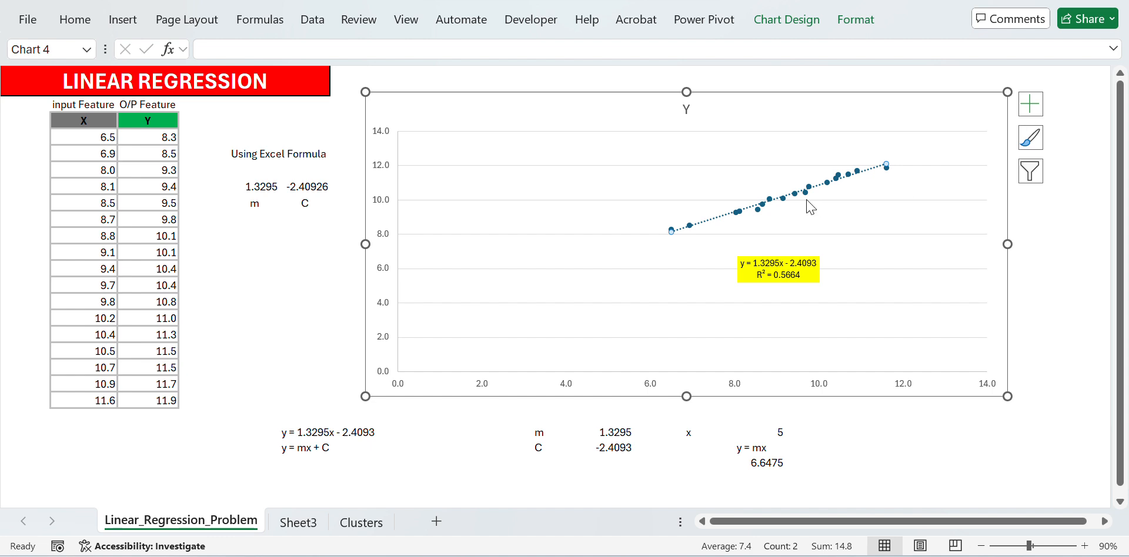
{"action": "left_click", "coordinate": [630, 136]}
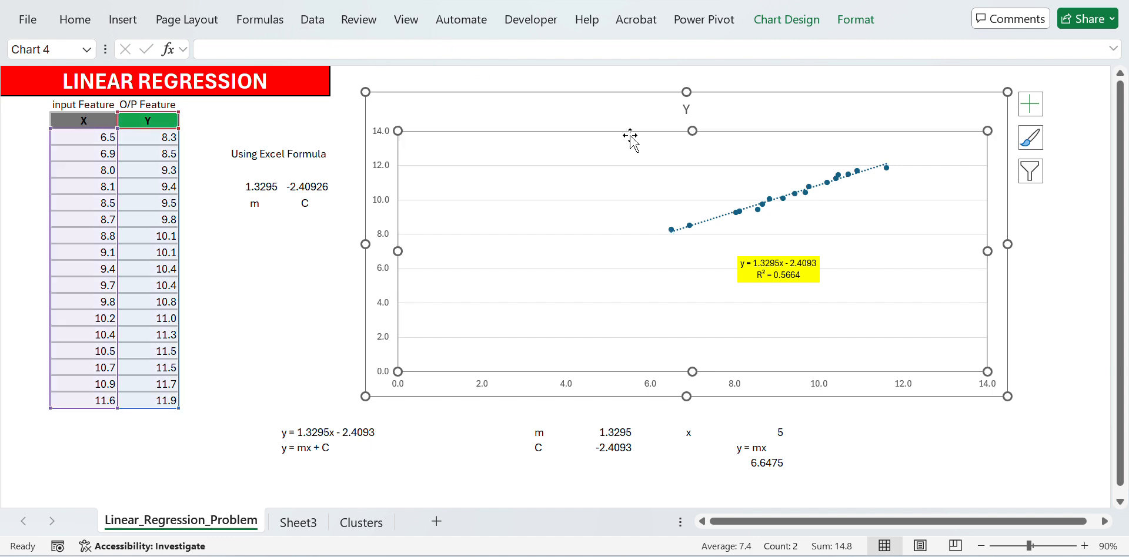
{"action": "left_click", "coordinate": [567, 167]}
{"action": "left_click", "coordinate": [568, 167]}
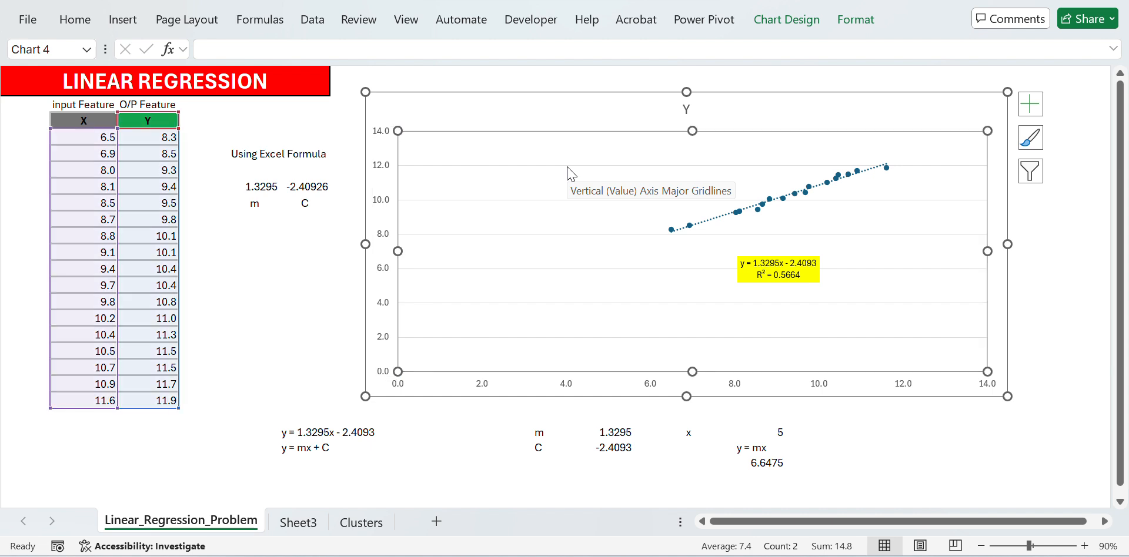
{"action": "left_click", "coordinate": [803, 274]}
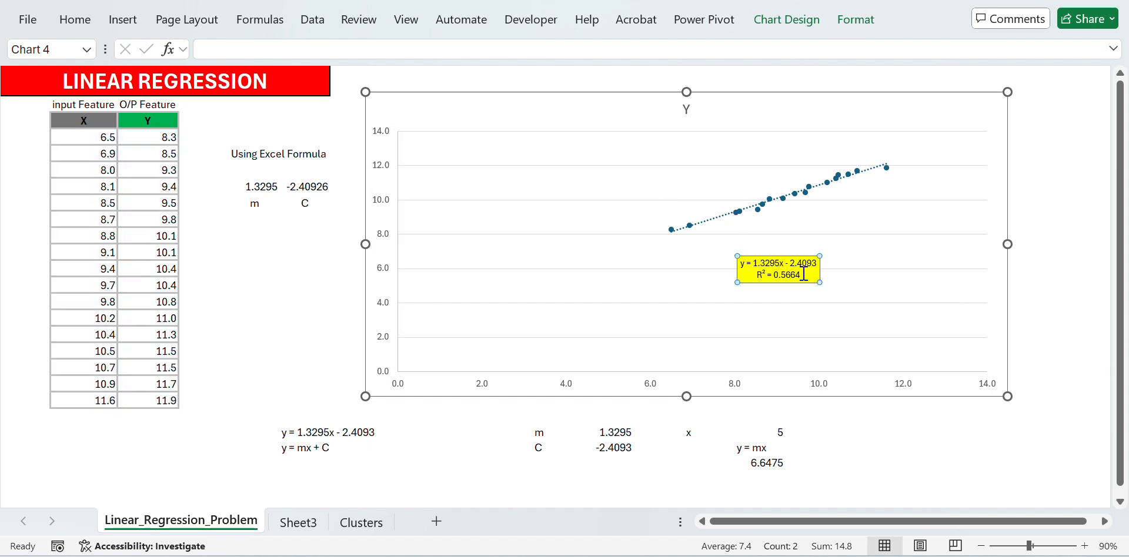
{"action": "left_click", "coordinate": [803, 274]}
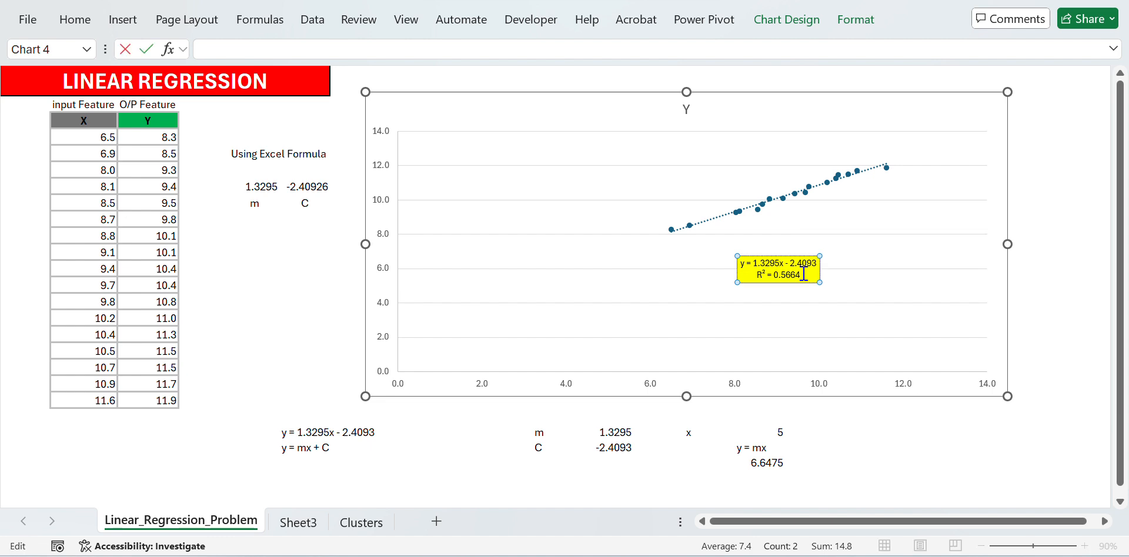
{"action": "key", "text": "Escape"}
{"action": "key", "text": "Escape"}
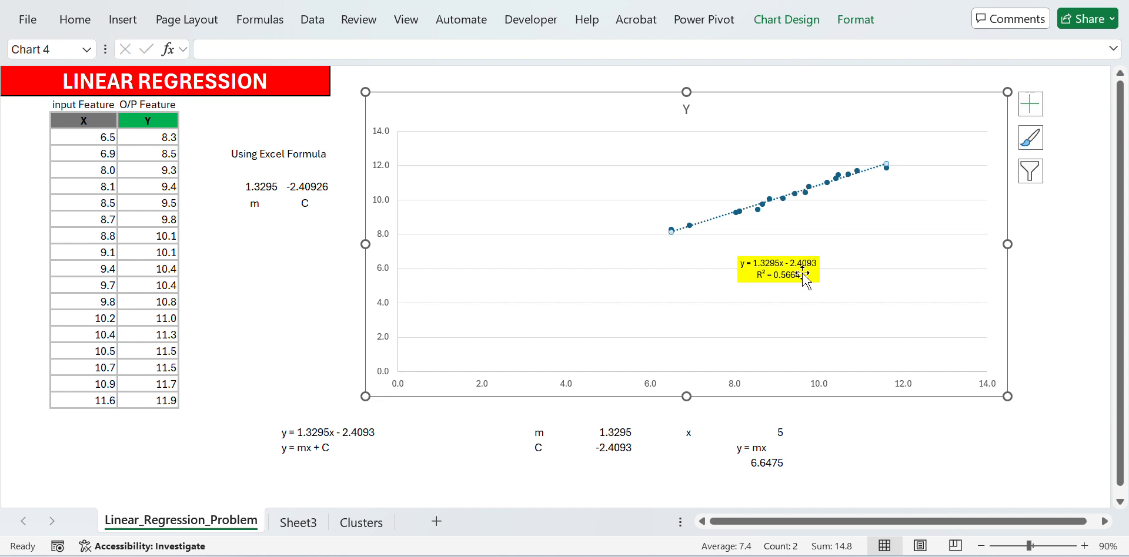
Try to update the trendline label by refreshing all data in the workbook
{"action": "left_click", "coordinate": [803, 274]}
{"action": "left_click", "coordinate": [316, 26]}
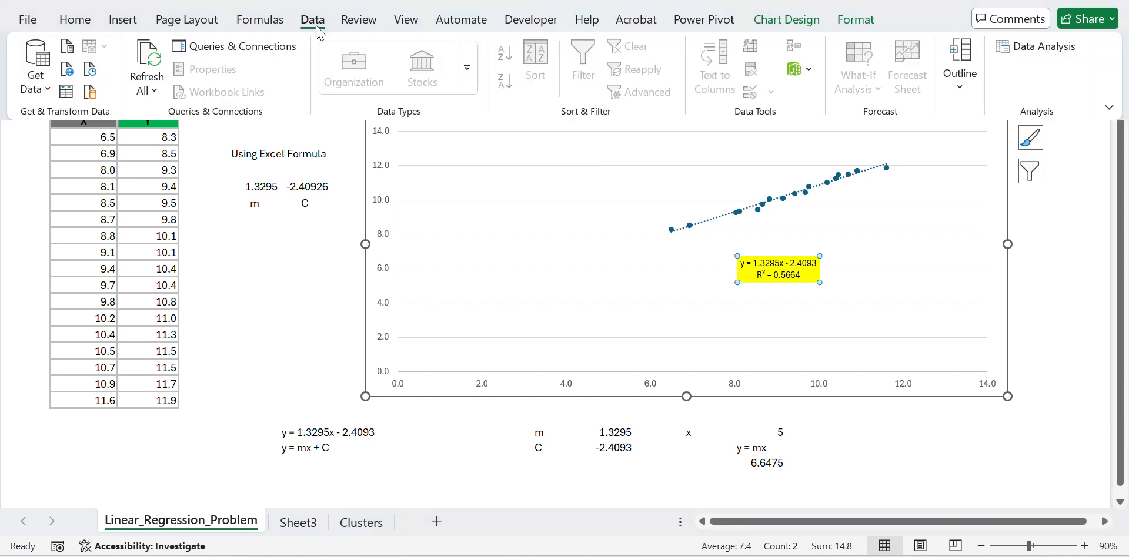
{"action": "left_click", "coordinate": [143, 65]}
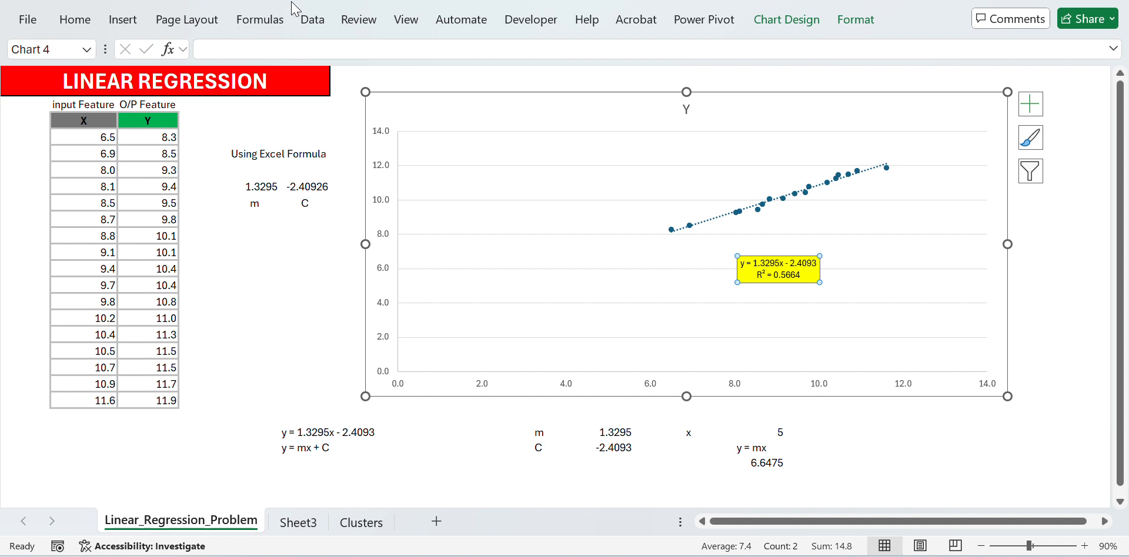
{"action": "left_click", "coordinate": [815, 272]}
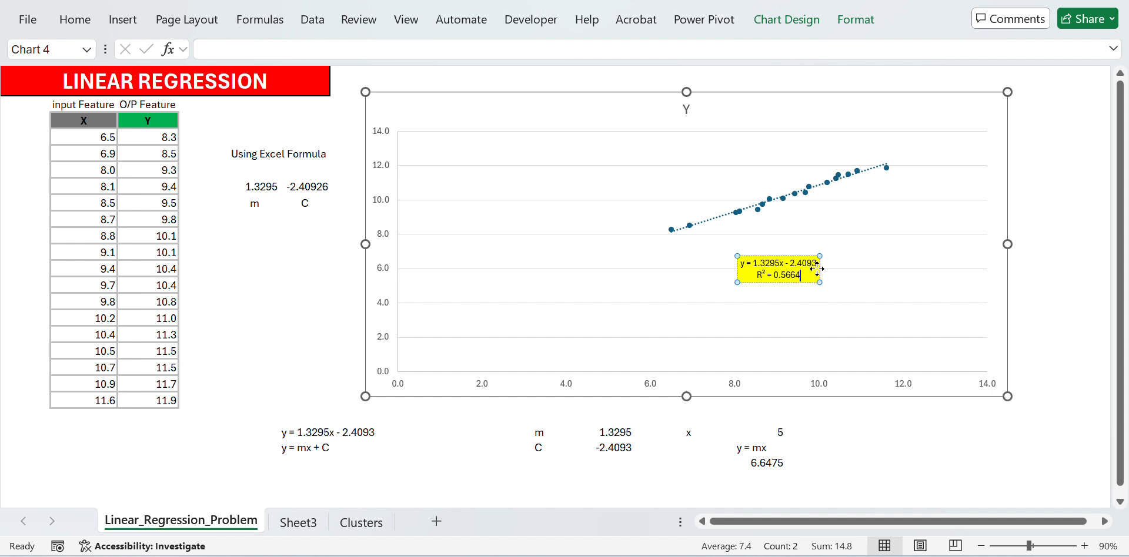
Switch the trendline to Logarithmic and back to Linear, and hide and redisplay its equation and R-squared value on the chart
{"action": "right_click", "coordinate": [877, 167]}
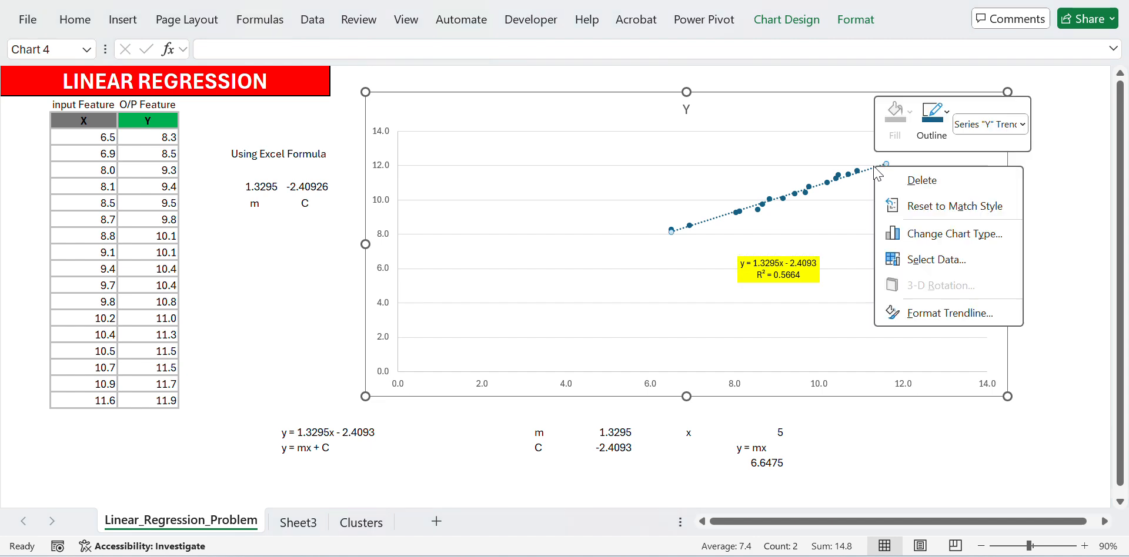
{"action": "left_click", "coordinate": [949, 317]}
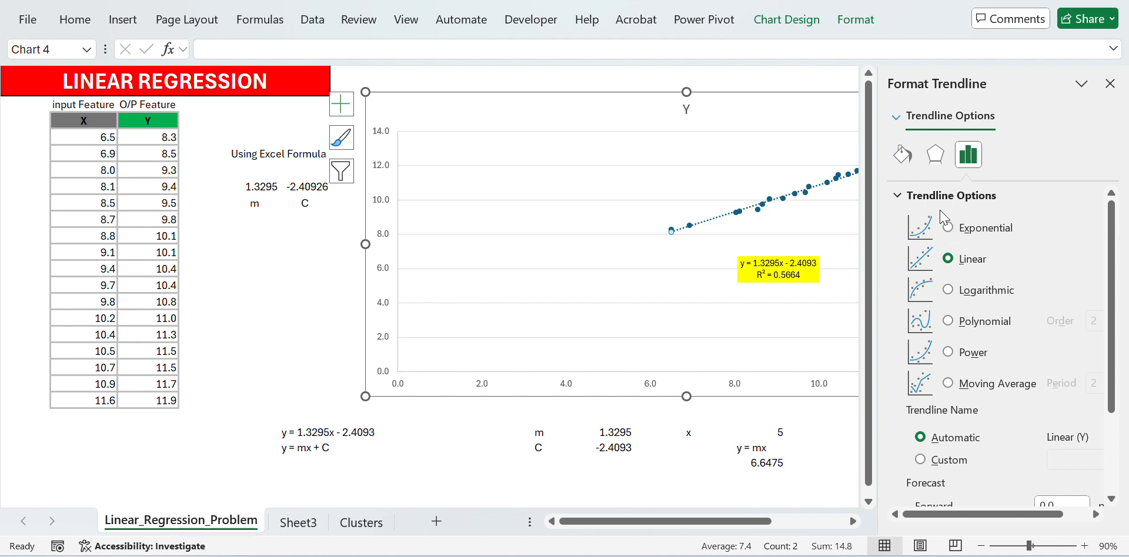
{"action": "left_click", "coordinate": [948, 290]}
{"action": "left_click", "coordinate": [947, 259]}
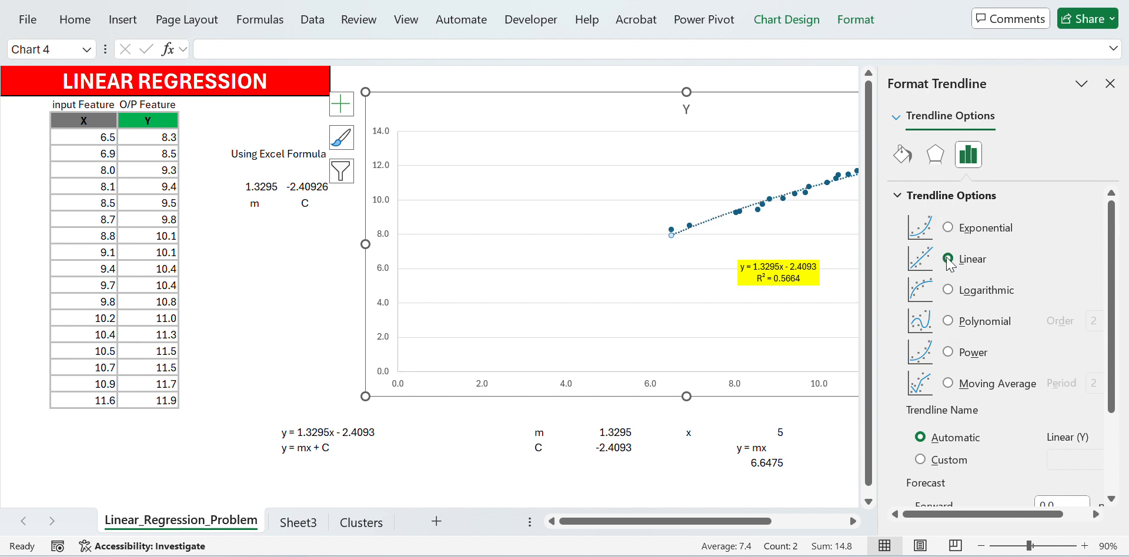
{"action": "scroll", "coordinate": [955, 288], "scroll_direction": "down", "scroll_amount": 3}
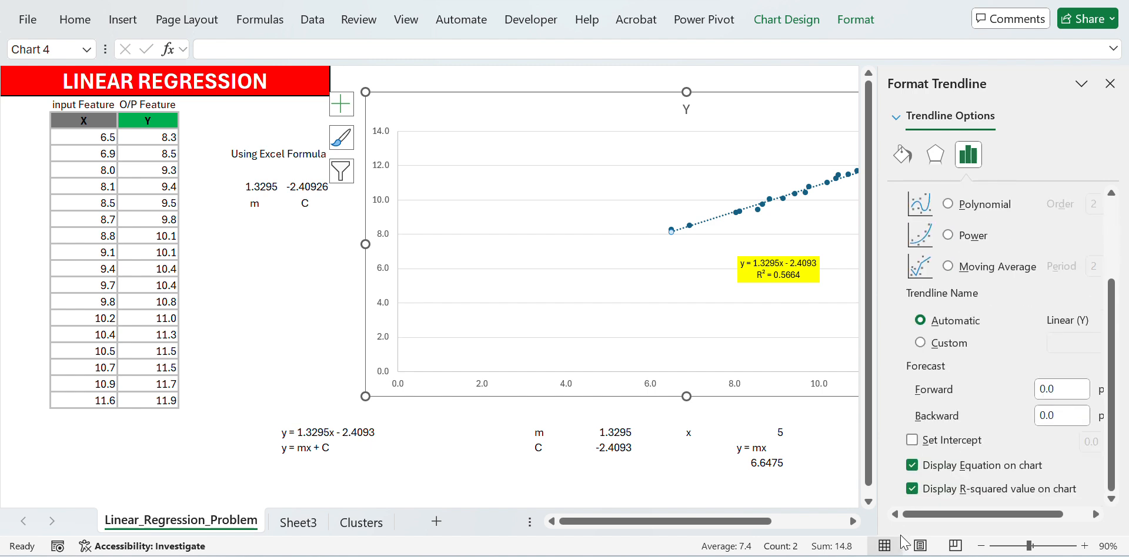
{"action": "left_click", "coordinate": [911, 489]}
{"action": "left_click", "coordinate": [912, 465]}
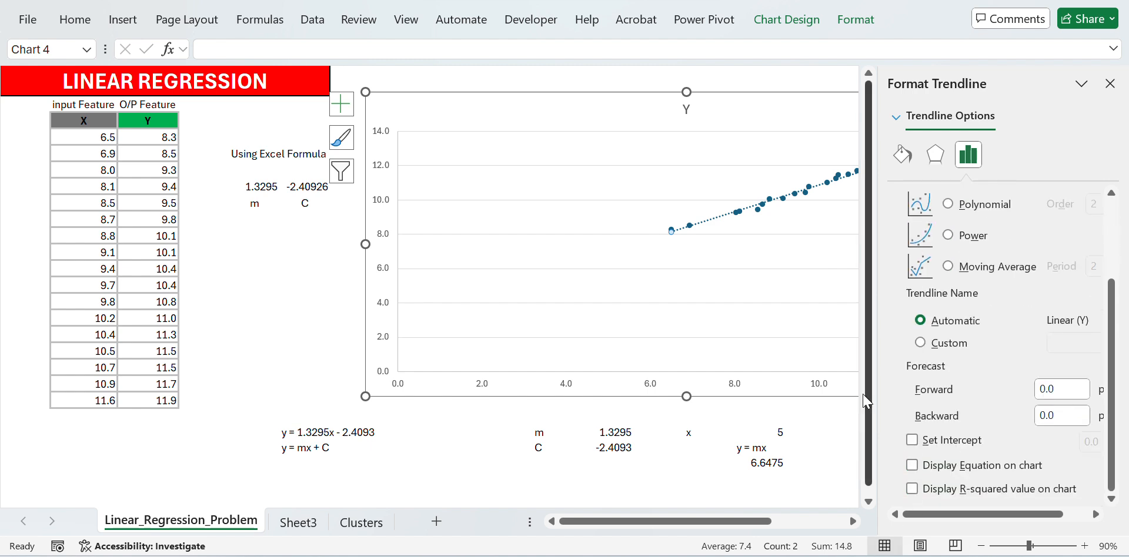
{"action": "left_click", "coordinate": [912, 465]}
{"action": "left_click", "coordinate": [911, 489]}
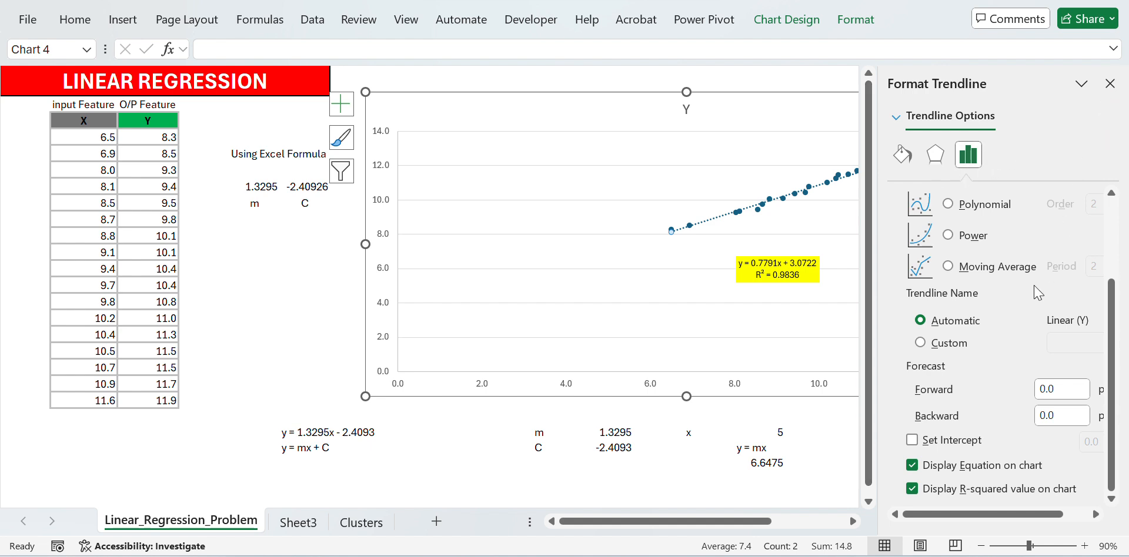
{"action": "left_click", "coordinate": [1110, 83]}
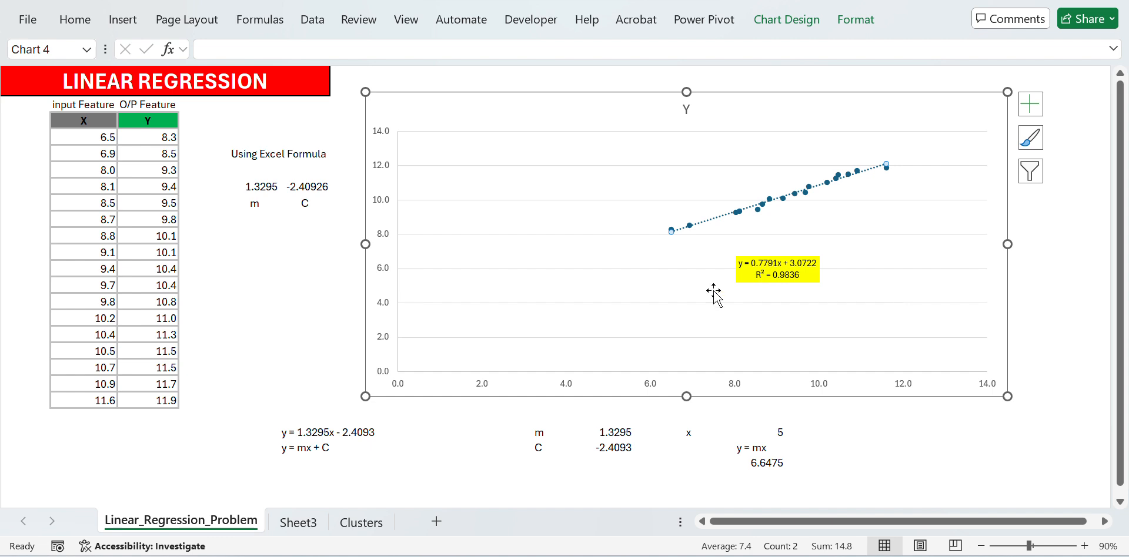
Copy the equation y = 0.7791x + 3.0722 from the chart's trendline label into cell E13
{"action": "left_click", "coordinate": [289, 279]}
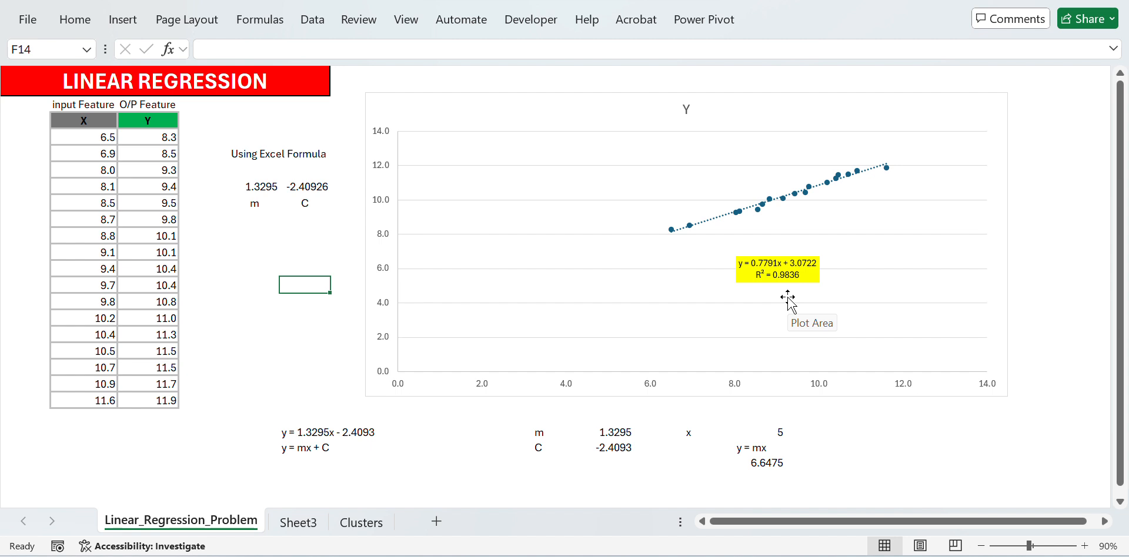
{"action": "key", "text": "Left"}
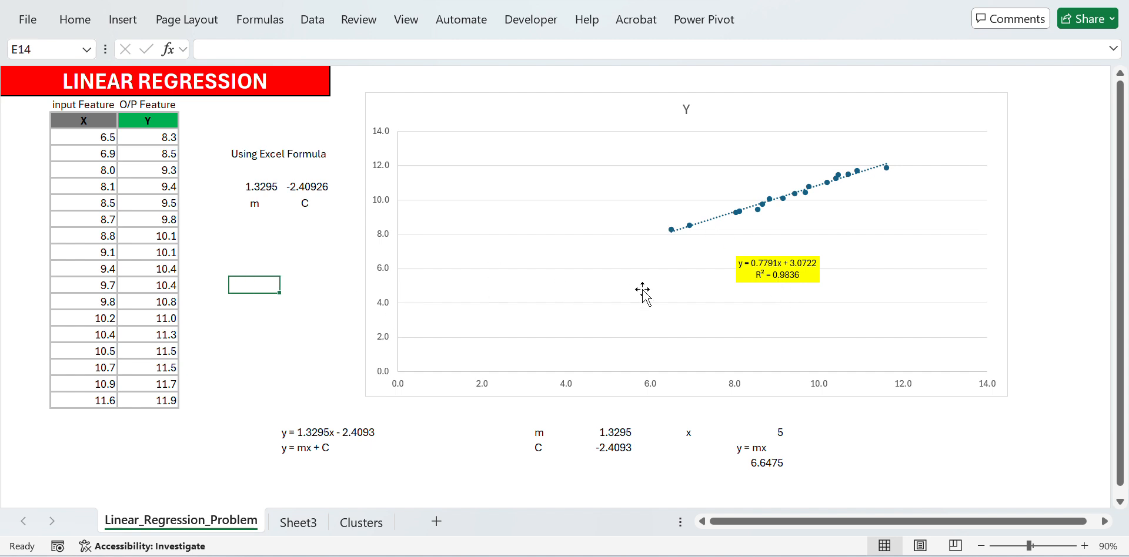
{"action": "double_click", "coordinate": [804, 265]}
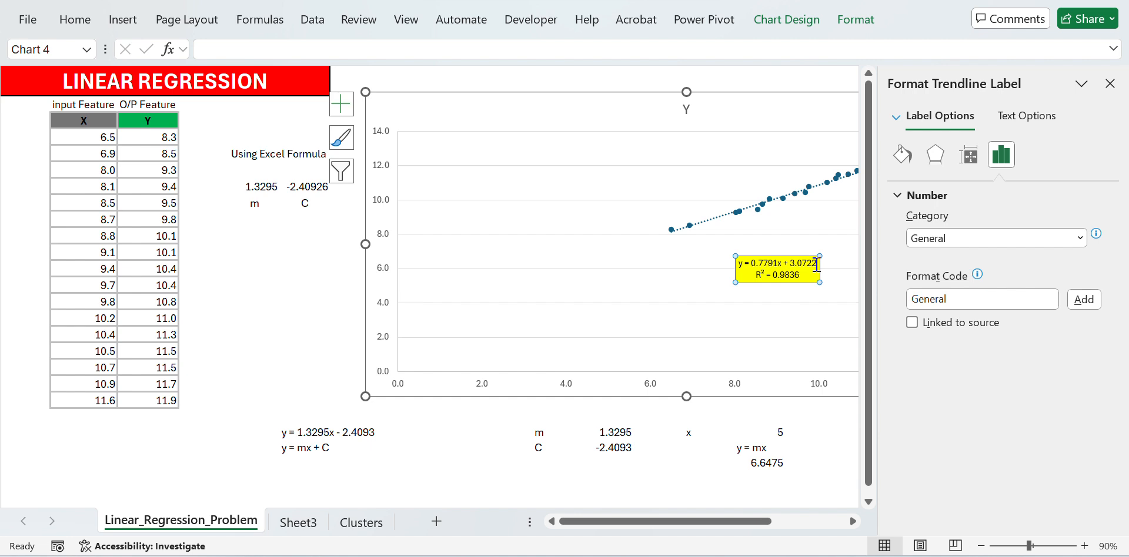
{"action": "left_click", "coordinate": [816, 264]}
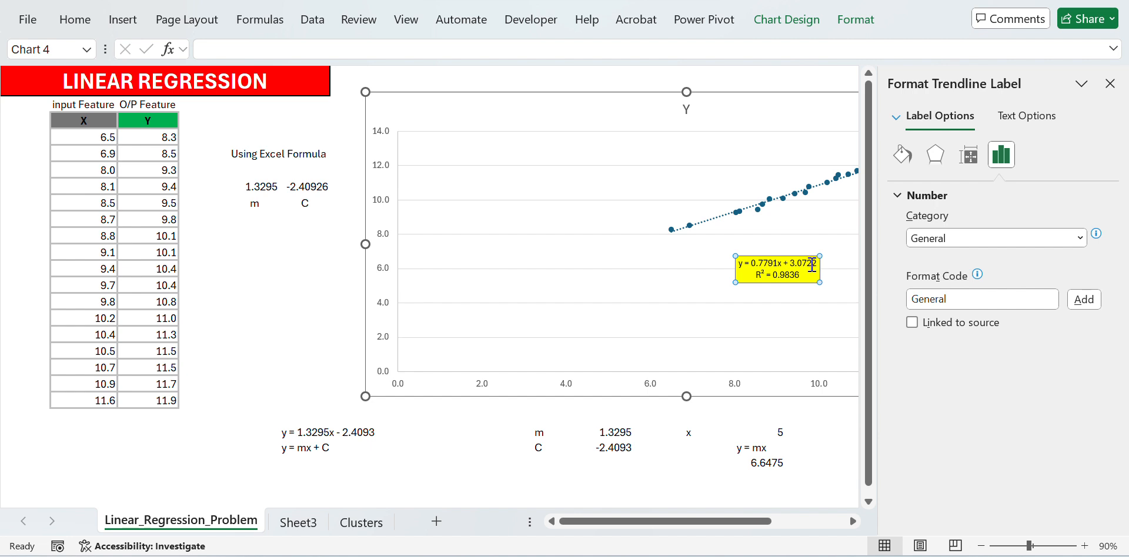
{"action": "triple_click", "coordinate": [735, 264]}
{"action": "key", "text": "ctrl+c"}
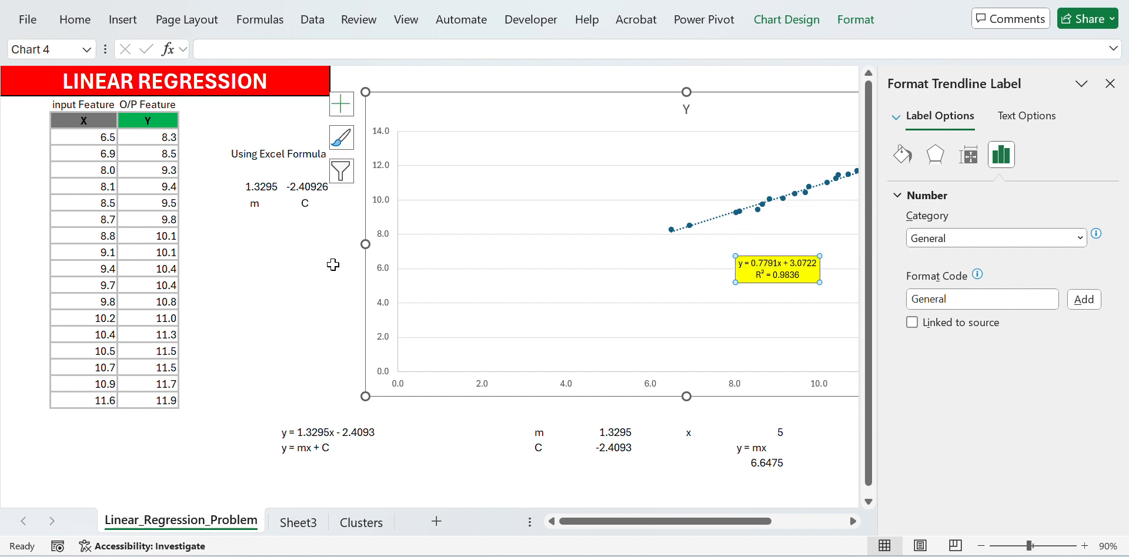
{"action": "left_click", "coordinate": [223, 269]}
{"action": "key", "text": "Right"}
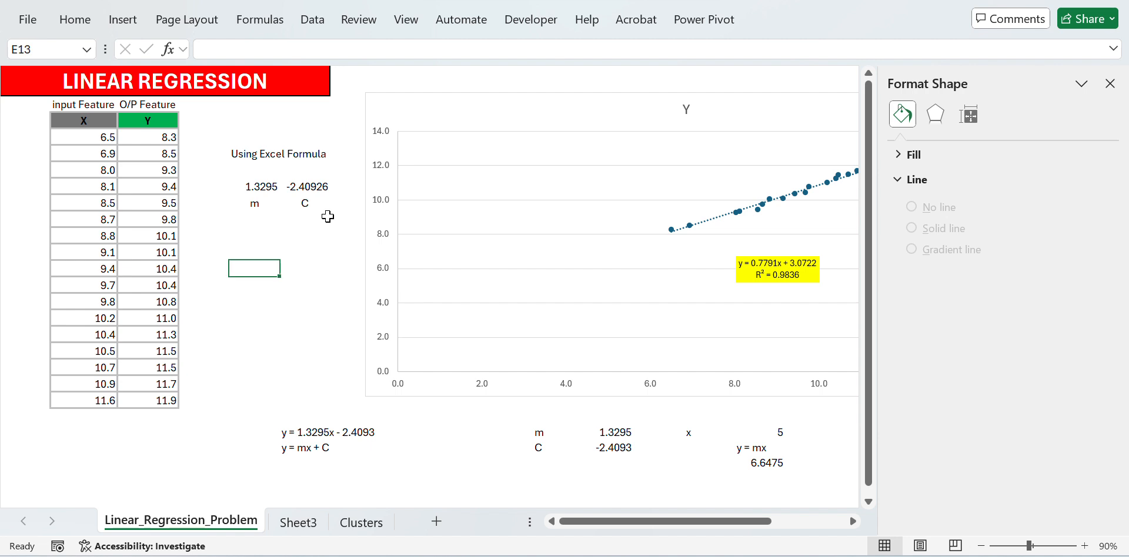
{"action": "left_click", "coordinate": [1109, 84]}
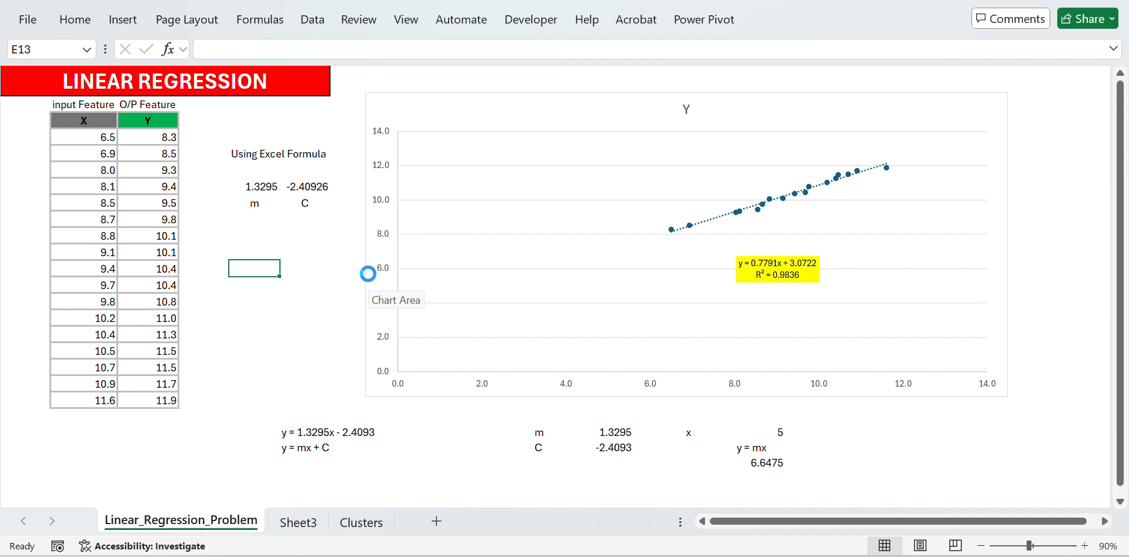
{"action": "key", "text": "ctrl+v"}
{"action": "key", "text": "Down"}
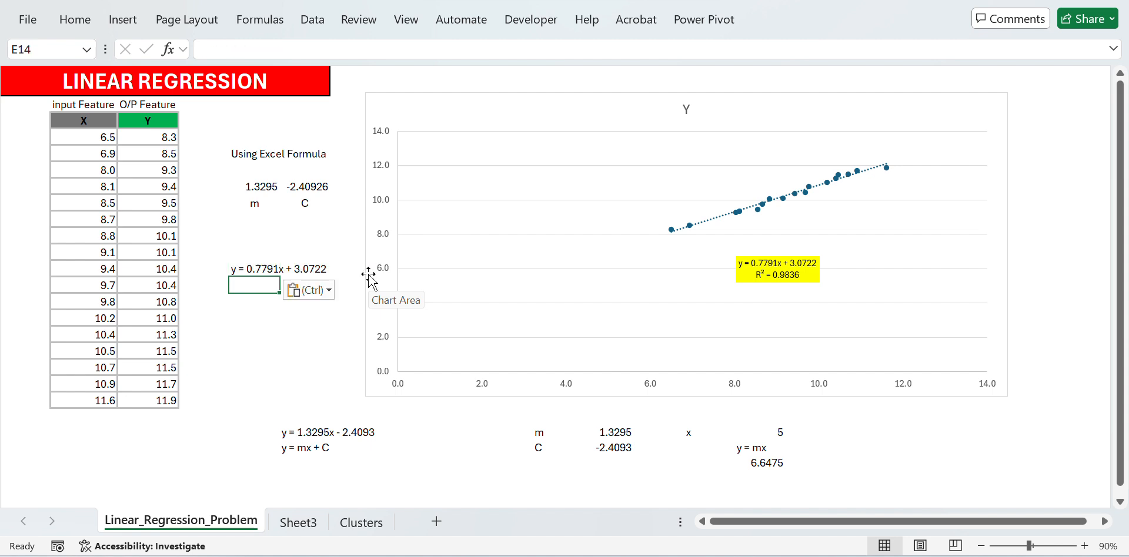
{"action": "key", "text": "Up"}
{"action": "key", "text": "Down"}
{"action": "key", "text": "Escape"}
{"action": "key", "text": "Down"}
{"action": "key", "text": "Down"}
{"action": "key", "text": "Down"}
{"action": "key", "text": "Up"}
{"action": "key", "text": "Up"}
{"action": "key", "text": "Up"}
{"action": "key", "text": "Up"}
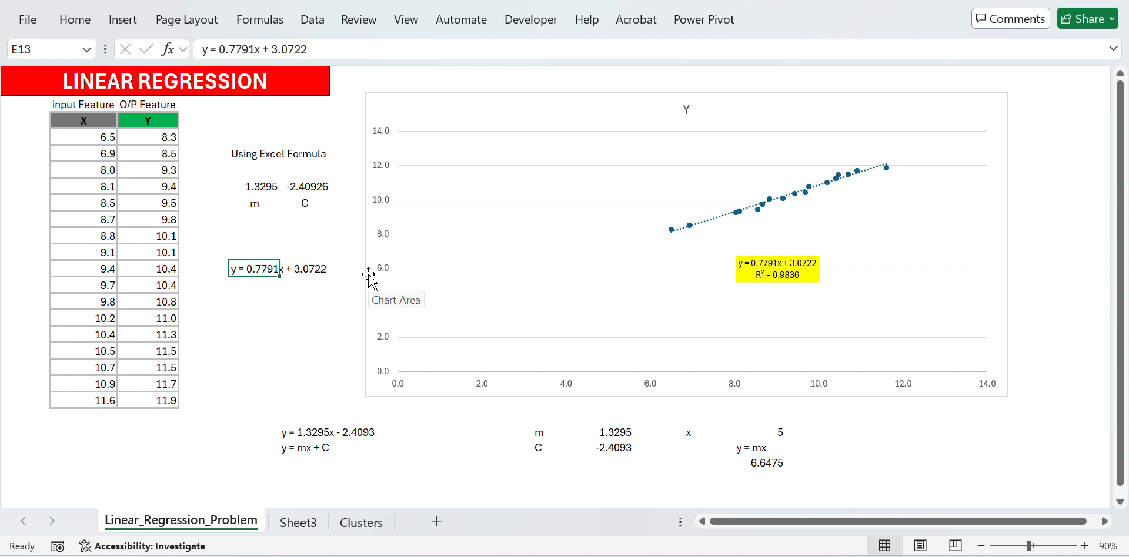
Enter 15 as a new X value in cell B23 below the data table
{"action": "key", "text": "Down"}
{"action": "key", "text": "Down"}
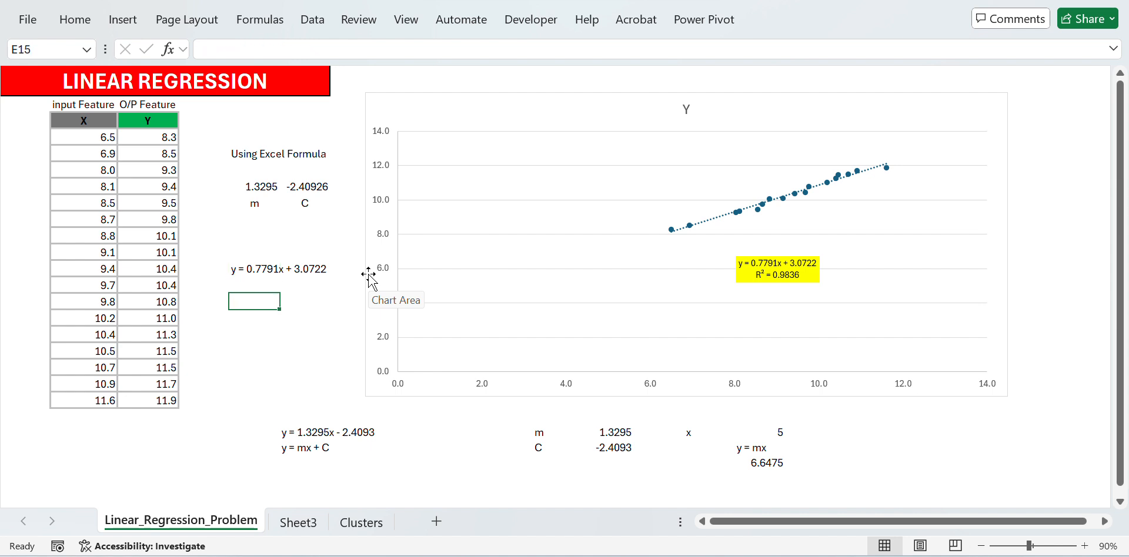
{"action": "key", "text": "Down"}
{"action": "key", "text": "Down"}
{"action": "key", "text": "Down"}
{"action": "key", "text": "Left"}
{"action": "key", "text": "Left"}
{"action": "key", "text": "Down"}
{"action": "key", "text": "Down"}
{"action": "key", "text": "Down"}
{"action": "key", "text": "Left"}
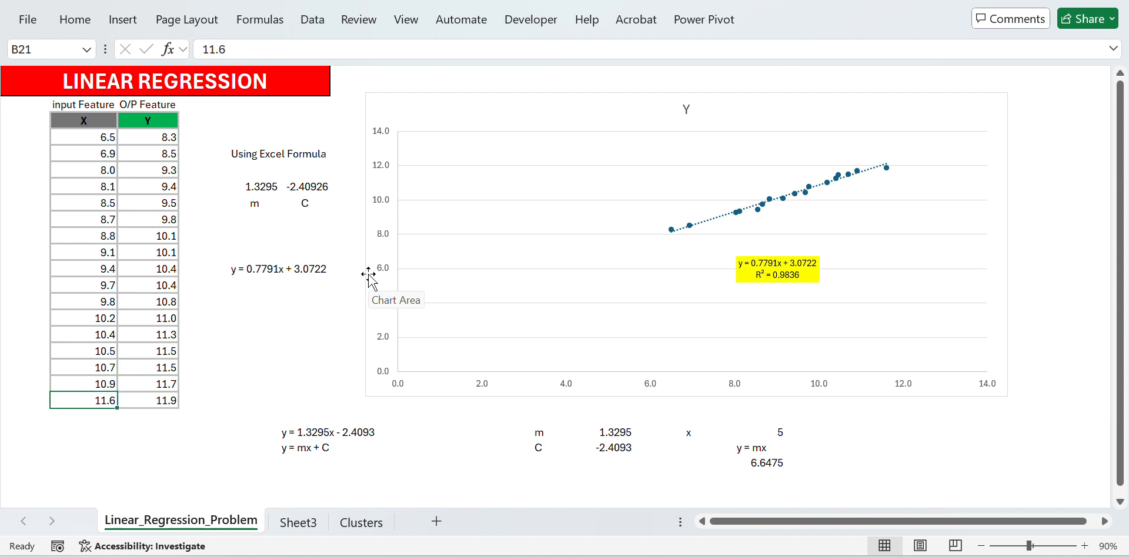
{"action": "key", "text": "Down"}
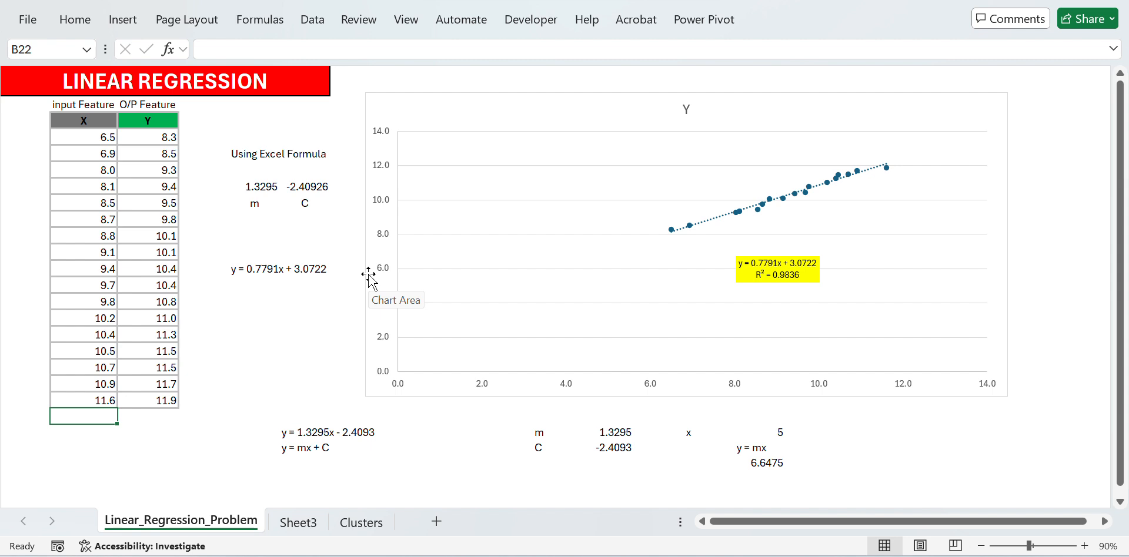
{"action": "key", "text": "Down"}
{"action": "type", "text": "1"}
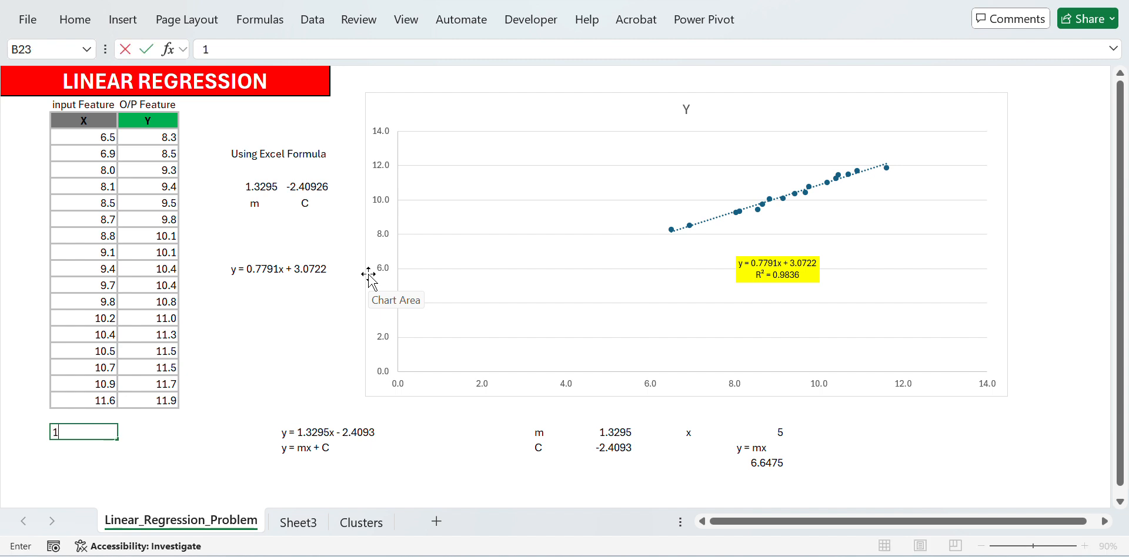
{"action": "key", "text": "Return"}
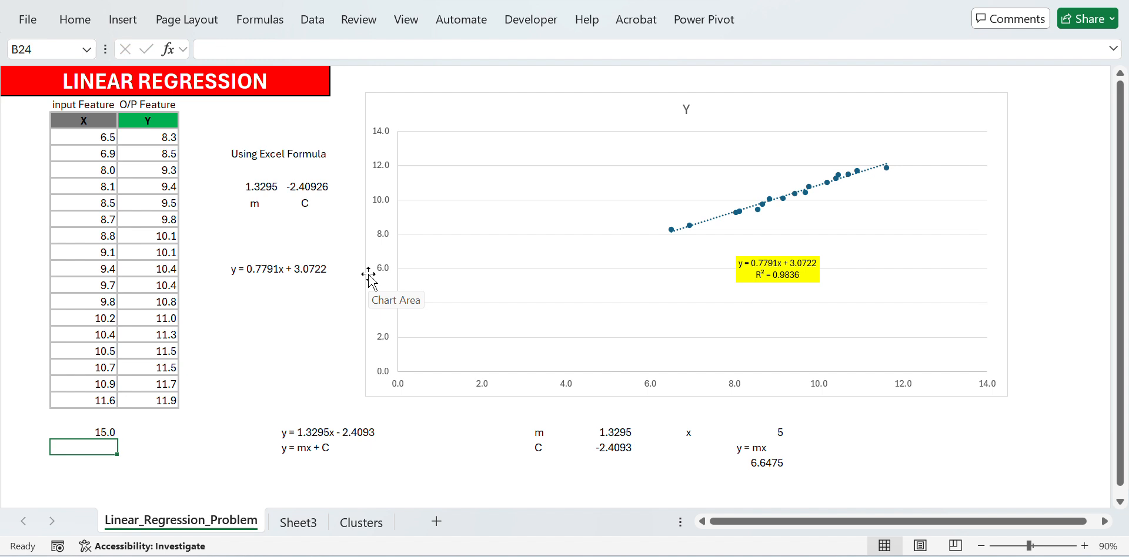
{"action": "key", "text": "Up"}
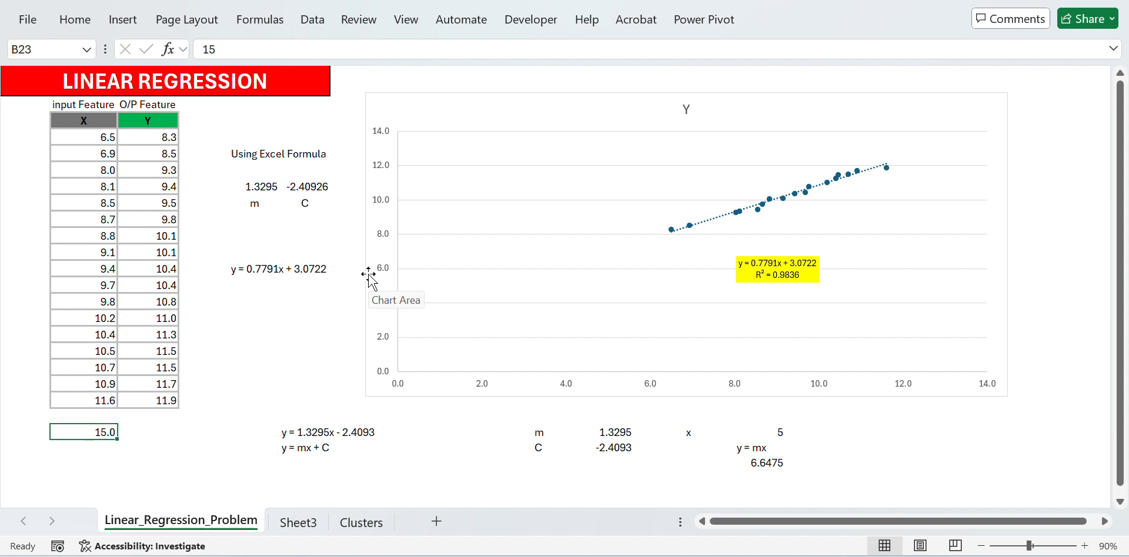
Clear the X value from cell B23 and enter the label "When X =15" in cell E15 below the new equation
{"action": "key", "text": "Delete"}
{"action": "key", "text": "Right"}
{"action": "key", "text": "Right"}
{"action": "key", "text": "Up"}
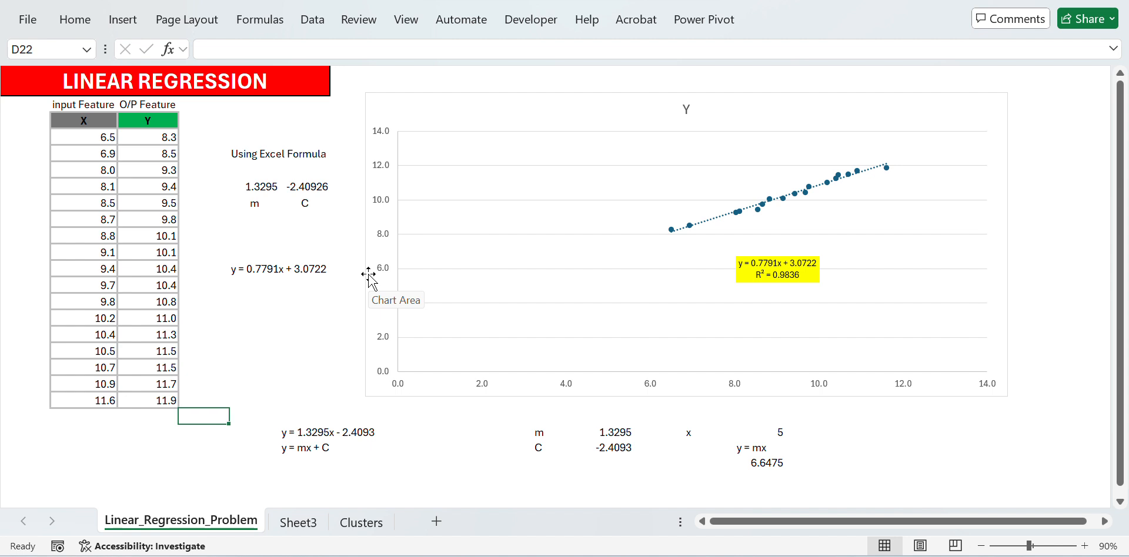
{"action": "key", "text": "Up"}
{"action": "key", "text": "Up"}
{"action": "key", "text": "Up"}
{"action": "key", "text": "Up"}
{"action": "key", "text": "Up"}
{"action": "key", "text": "Up"}
{"action": "key", "text": "Up"}
{"action": "key", "text": "Right"}
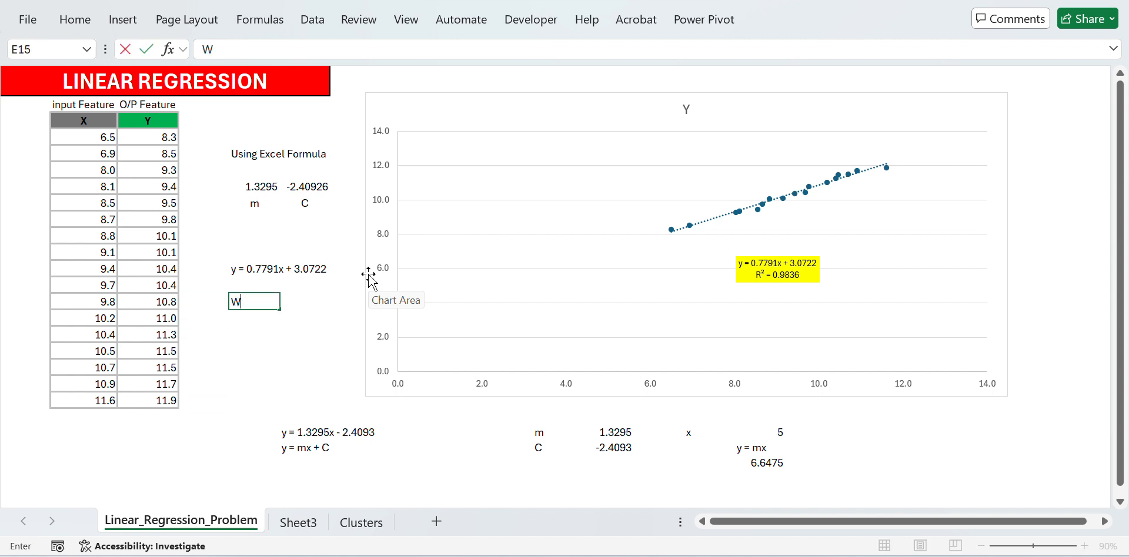
{"action": "type", "text": "hen X "}
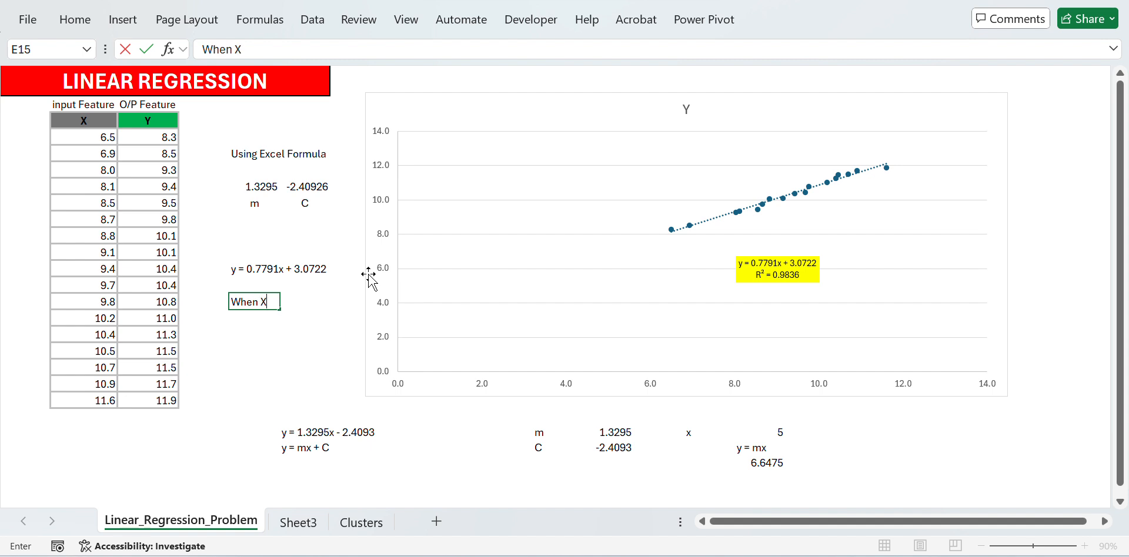
{"action": "type", "text": "=15"}
{"action": "key", "text": "Return"}
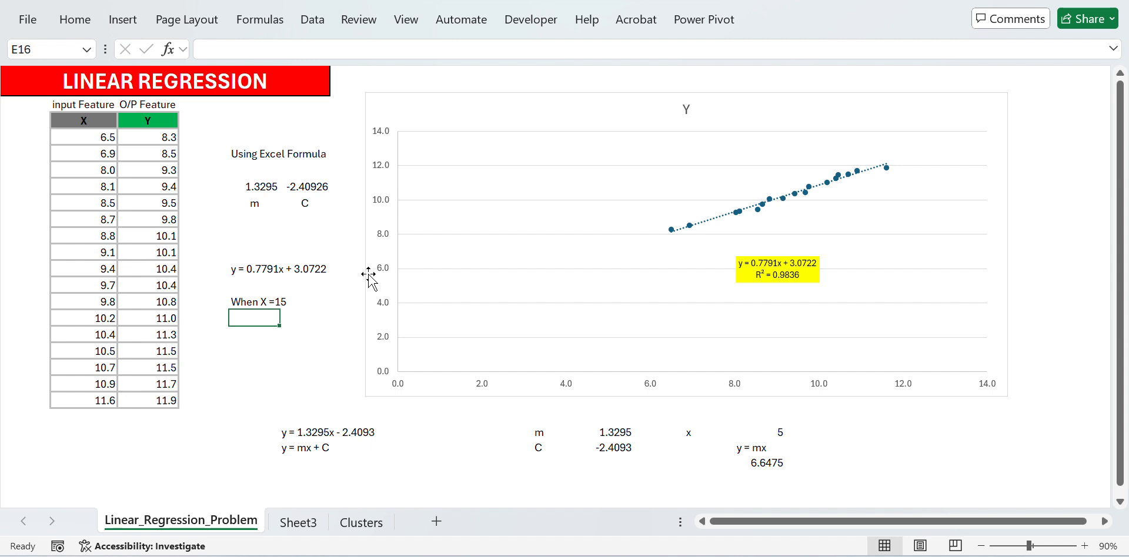
Write the equation with 15 substituted for x, y = 0.7791*15+3.0722, as text in cell E17
{"action": "key", "text": "Up"}
{"action": "key", "text": "Up"}
{"action": "key", "text": "Up"}
{"action": "key", "text": "Down"}
{"action": "key", "text": "Down"}
{"action": "key", "text": "Down"}
{"action": "key", "text": "Down"}
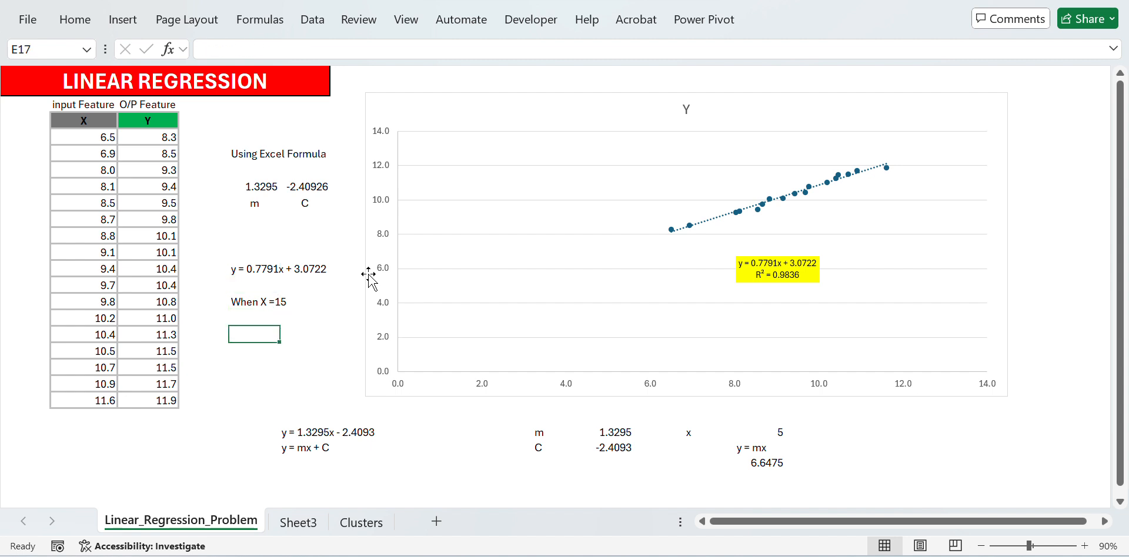
{"action": "type", "text": "y"}
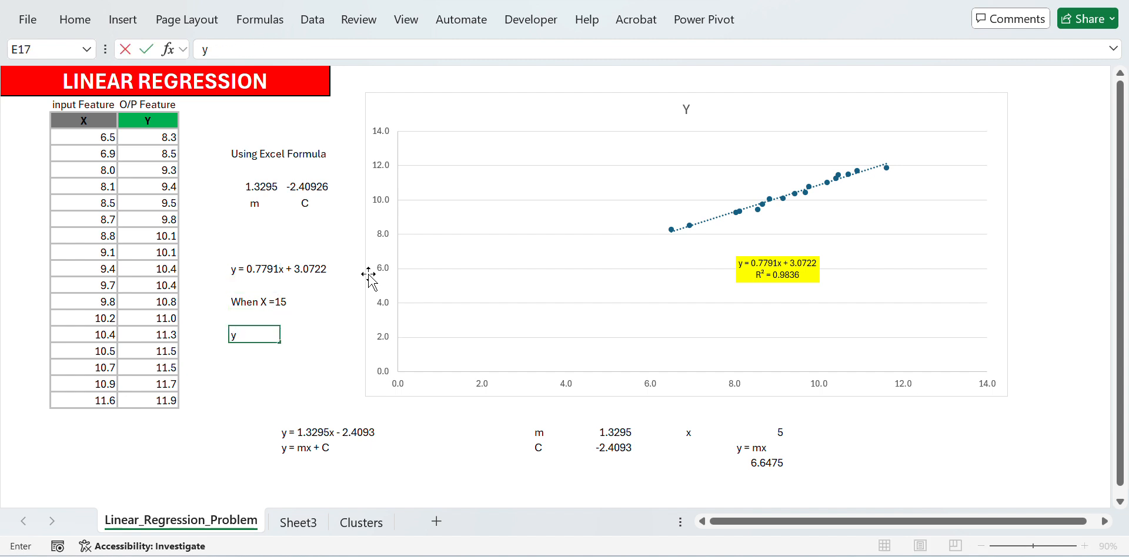
{"action": "type", "text": " = 0.7791*15+3.0"}
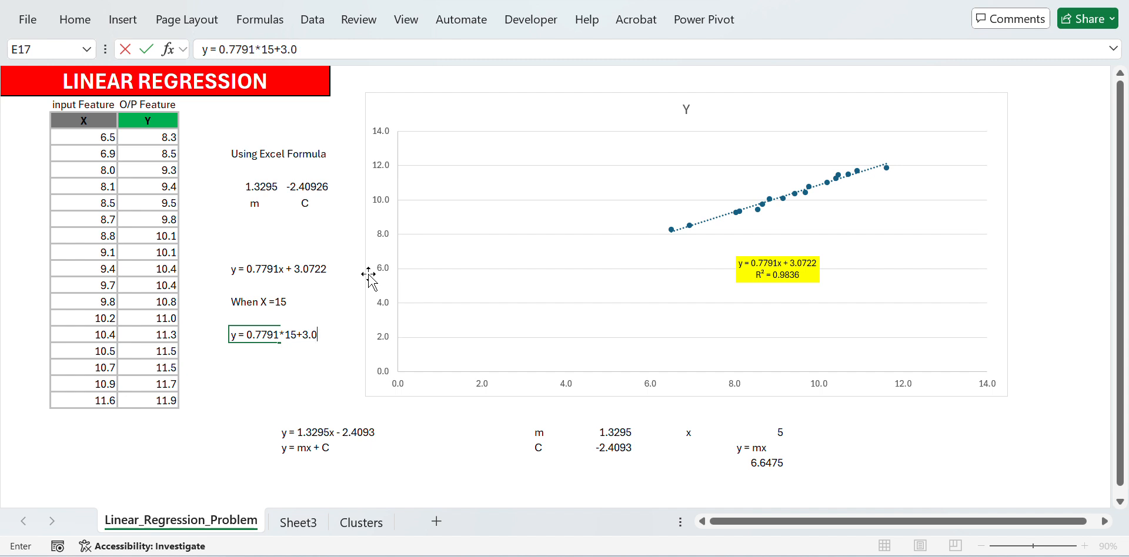
{"action": "type", "text": "722"}
{"action": "key", "text": "Return"}
Remove the leading y from the text in cell E17 so it becomes the formula = 0.7791*15+3.0722
{"action": "key", "text": "Up"}
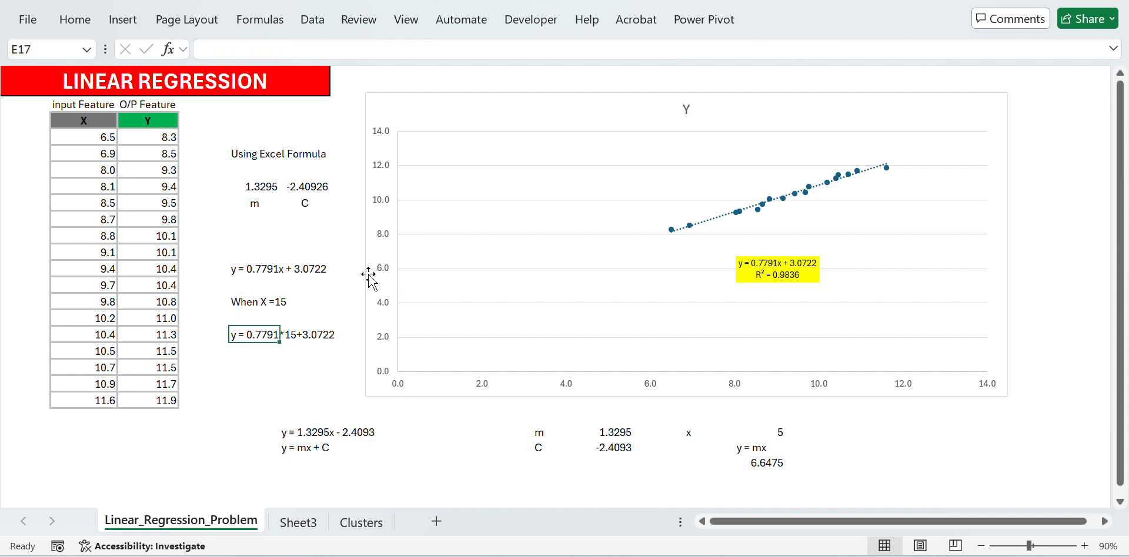
{"action": "key", "text": "F2"}
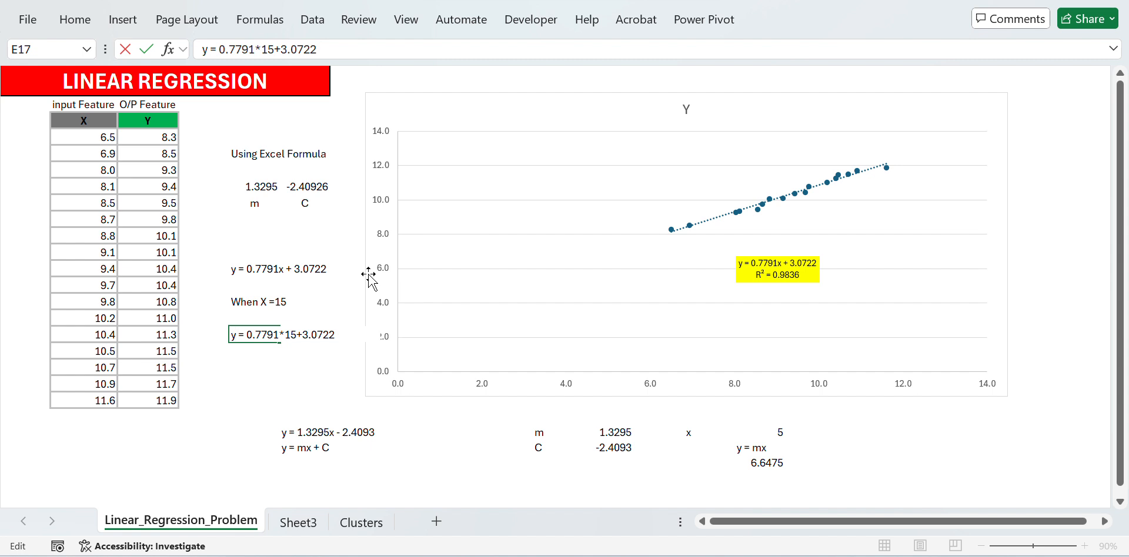
{"action": "key", "text": "BackSpace"}
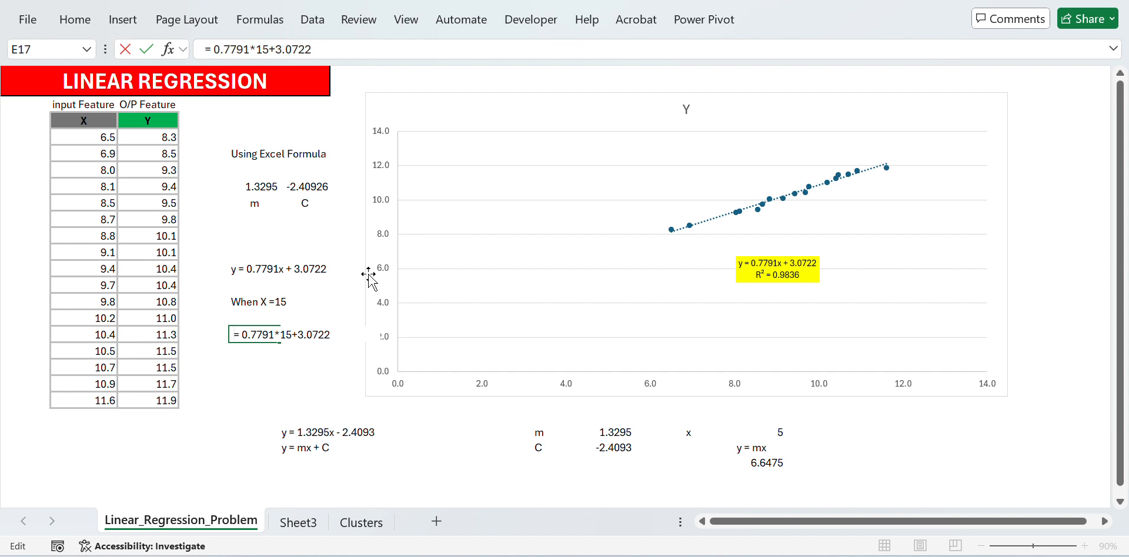
{"action": "key", "text": "BackSpace"}
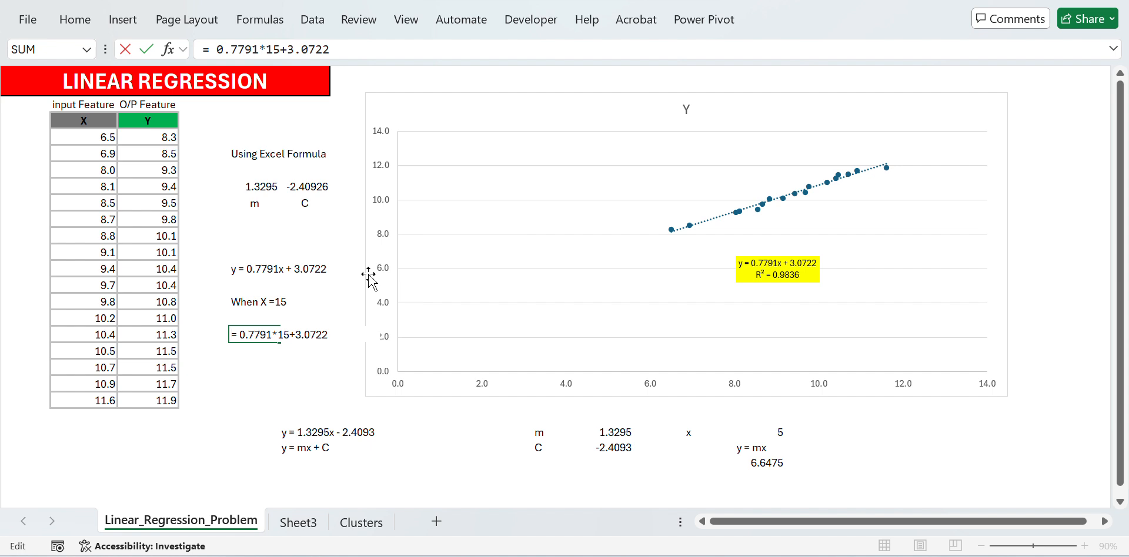
{"action": "key", "text": "Return"}
{"action": "key", "text": "Up"}
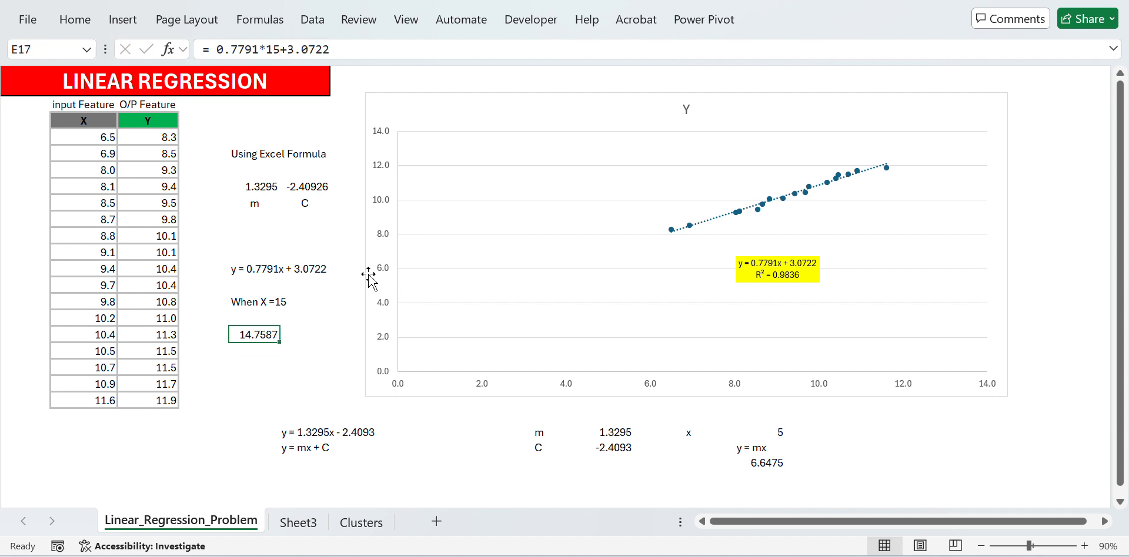
Examine the prediction in E17 and the chart's trendline label against the R2 notes under Step2 on Sheet3
{"action": "key", "text": "Down"}
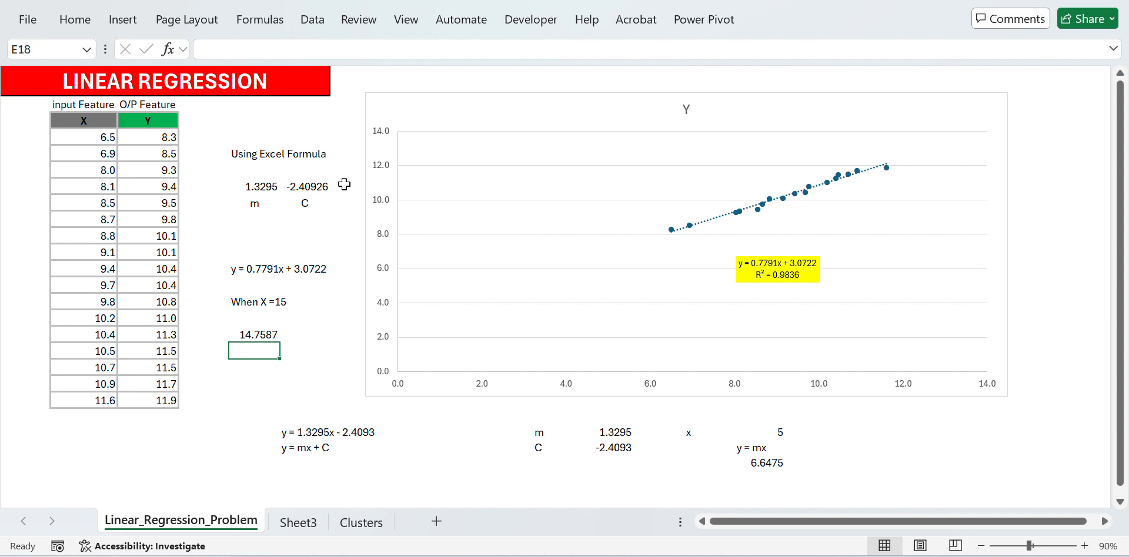
{"action": "left_click", "coordinate": [260, 335]}
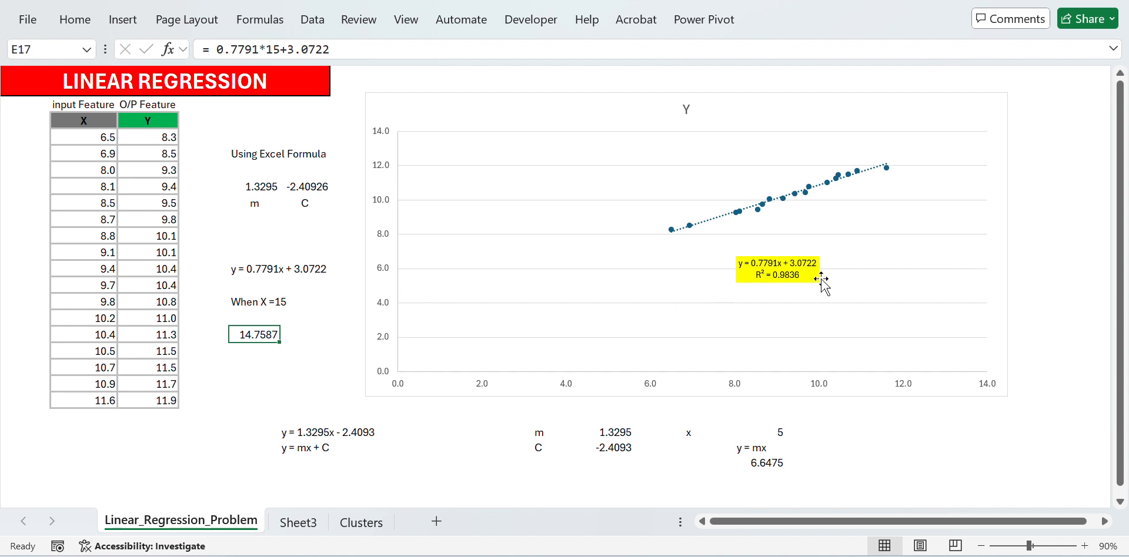
{"action": "left_click", "coordinate": [804, 273]}
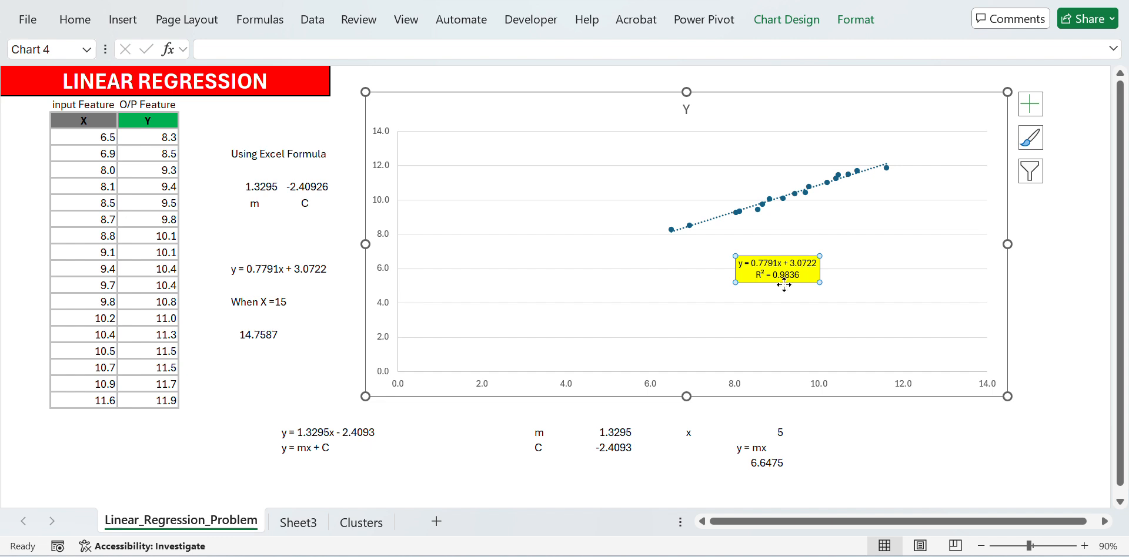
{"action": "left_click", "coordinate": [297, 523]}
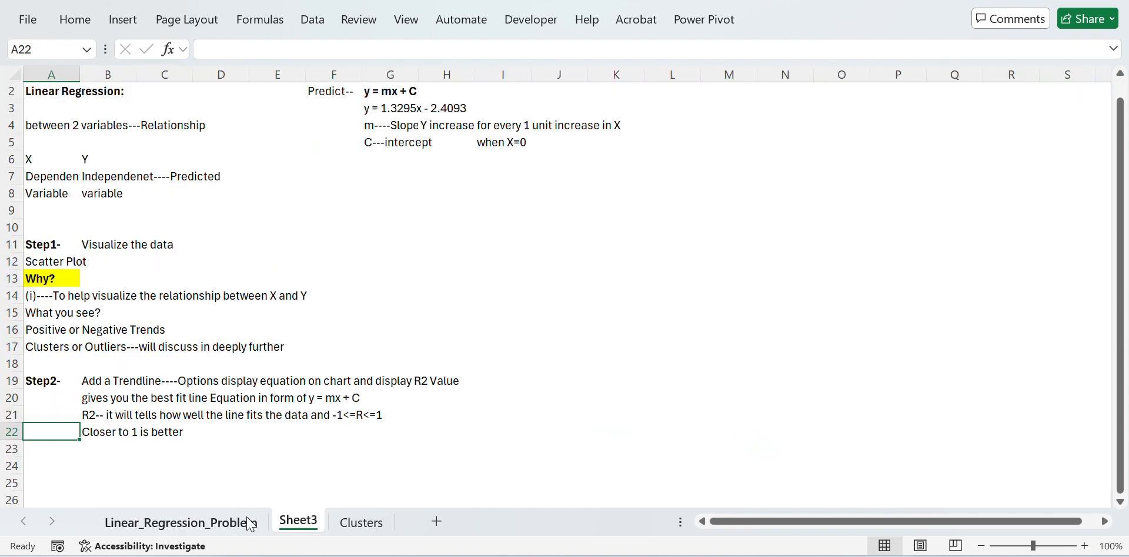
{"action": "key", "text": "Right"}
{"action": "key", "text": "Up"}
{"action": "key", "text": "Up"}
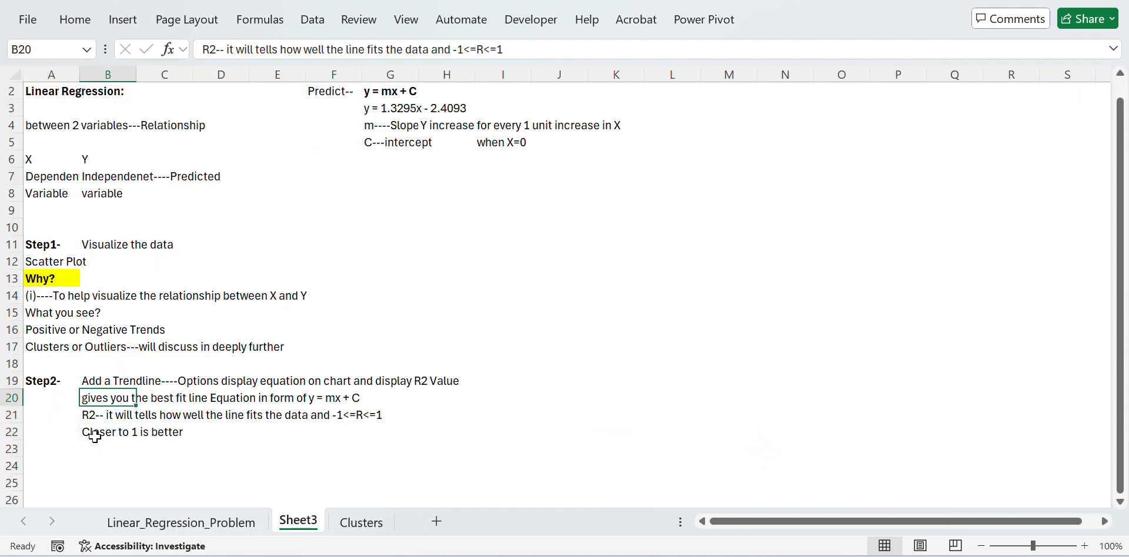
{"action": "key", "text": "Down"}
{"action": "key", "text": "Down"}
{"action": "key", "text": "Down"}
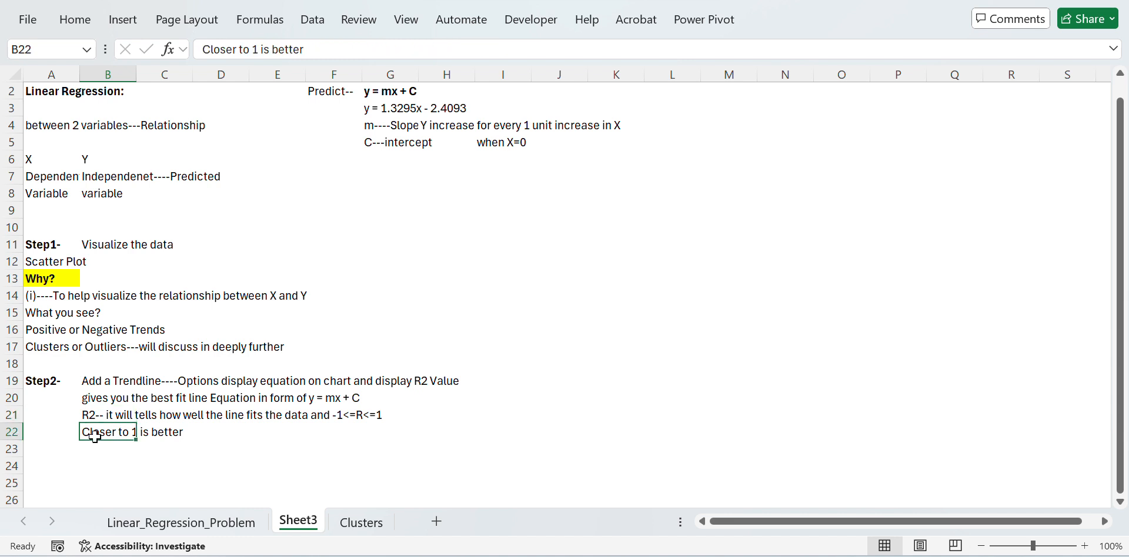
{"action": "key", "text": "Up"}
Add the note "it Tells how much variance in Y is Explained by x" in cell B23 of Sheet3
{"action": "key", "text": "Down"}
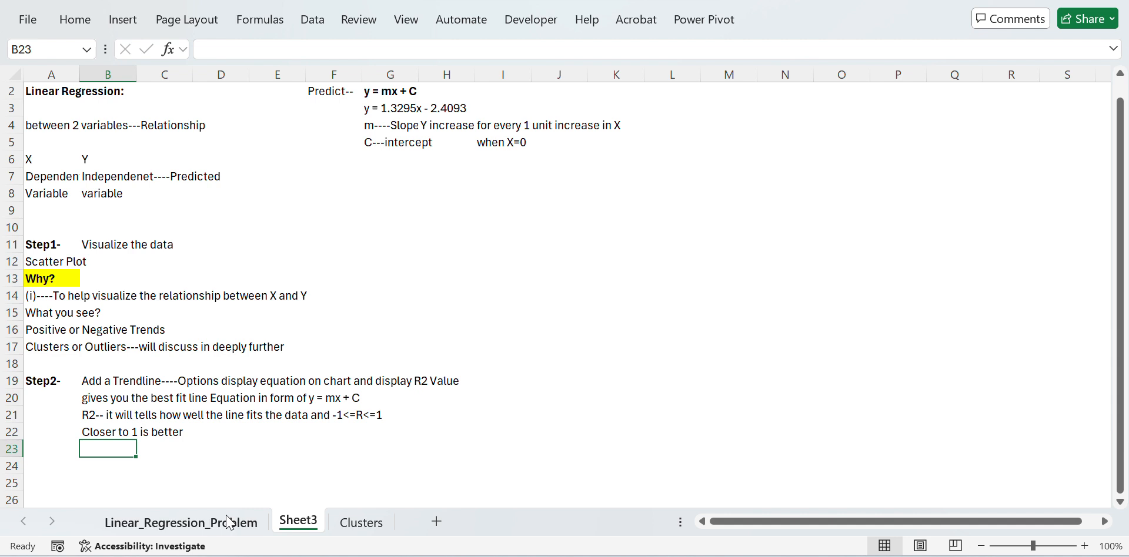
{"action": "type", "text": "it"}
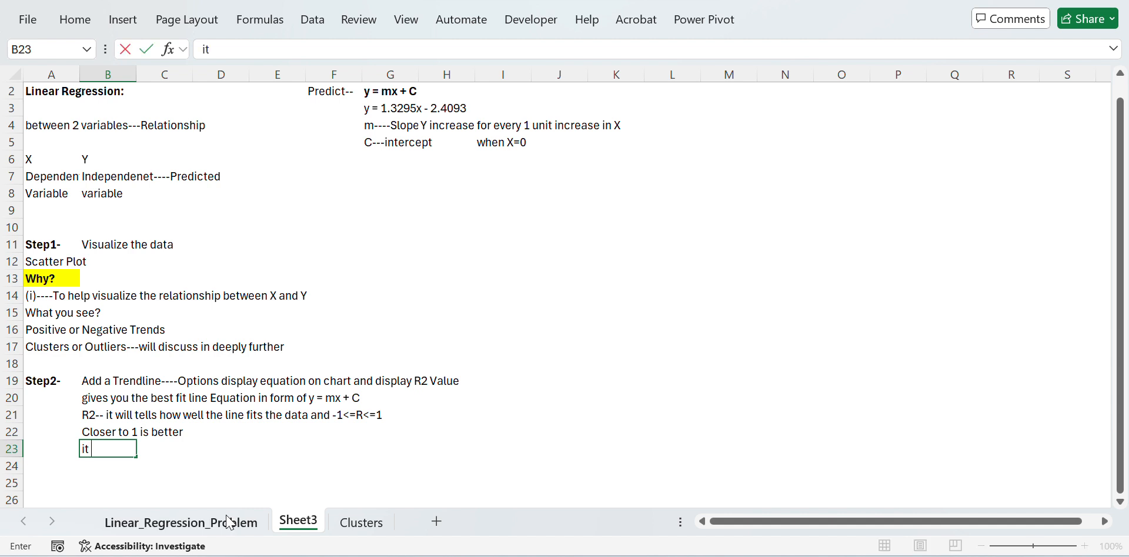
{"action": "type", "text": " Tells"}
{"action": "type", "text": "how much"}
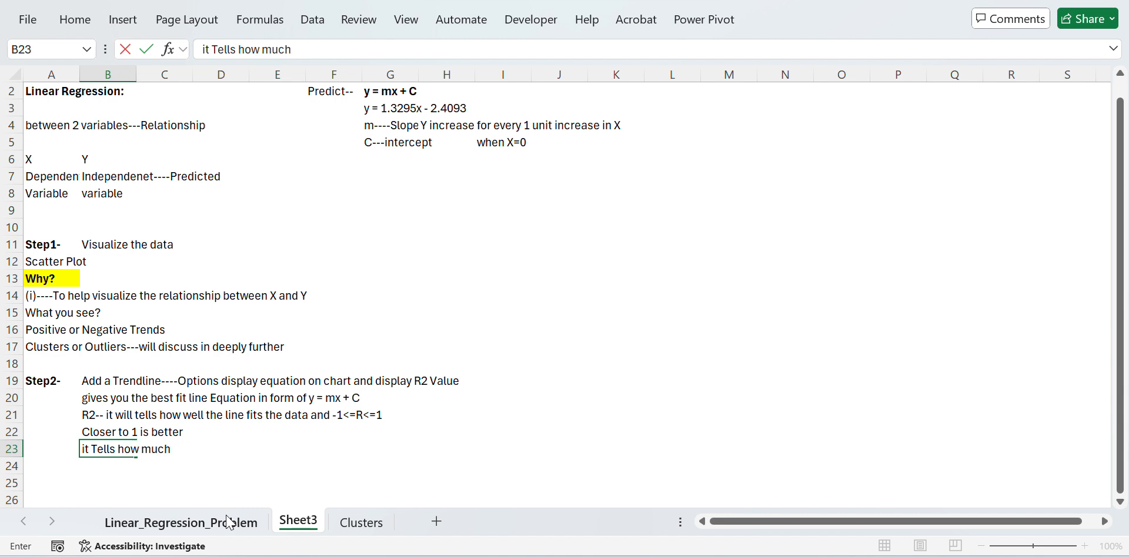
{"action": "type", "text": " variance"}
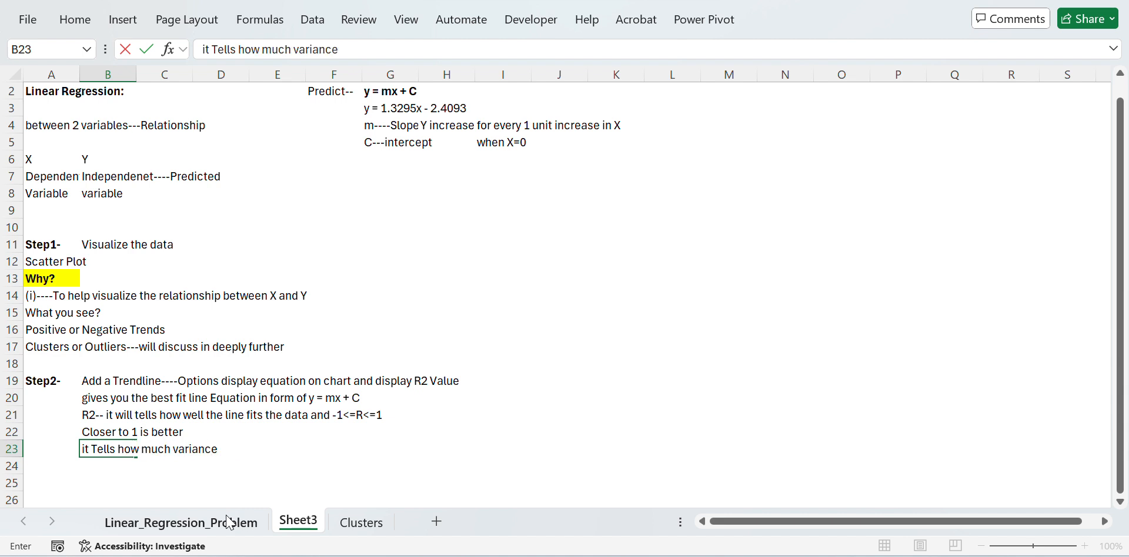
{"action": "type", "text": " in Y is e"}
{"action": "key", "text": "BackSpace"}
{"action": "type", "text": "Explained"}
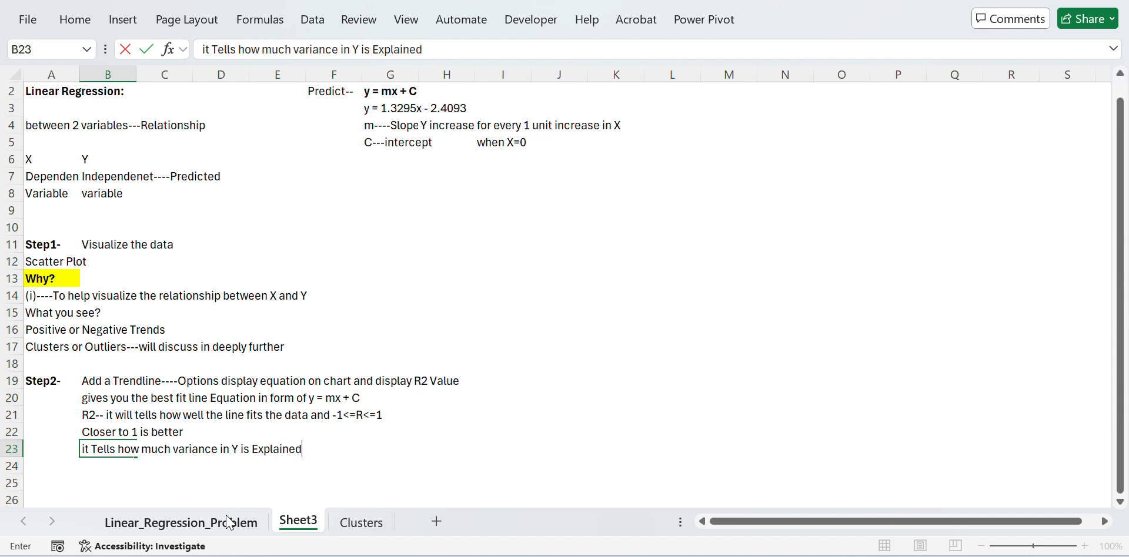
{"action": "type", "text": " by x"}
{"action": "key", "text": "Return"}
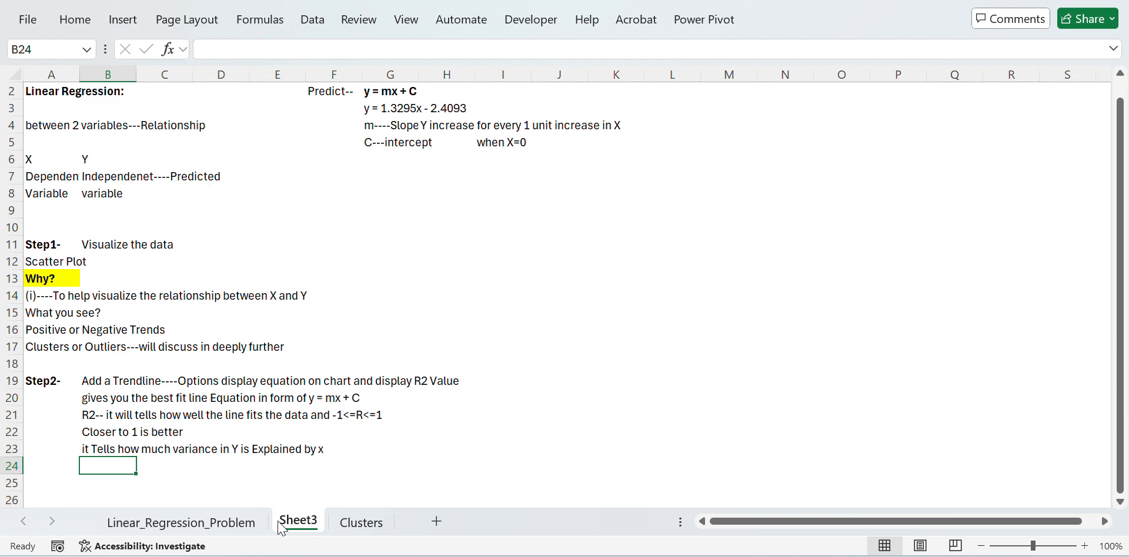
Return to the Linear_Regression_Problem sheet and copy the prediction formula from E17 into cell E18
{"action": "left_click", "coordinate": [223, 528]}
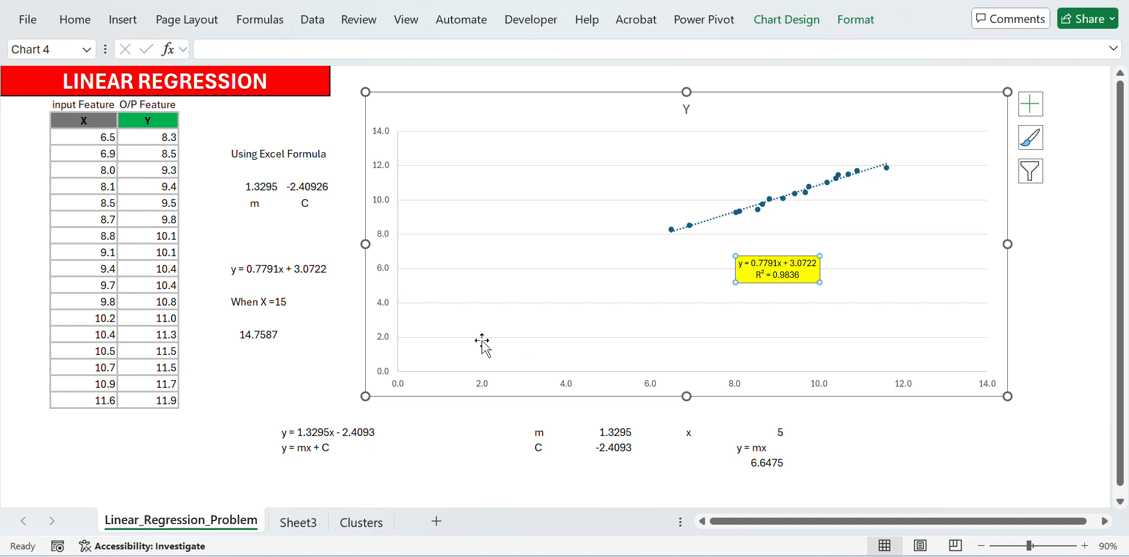
{"action": "left_click", "coordinate": [266, 350]}
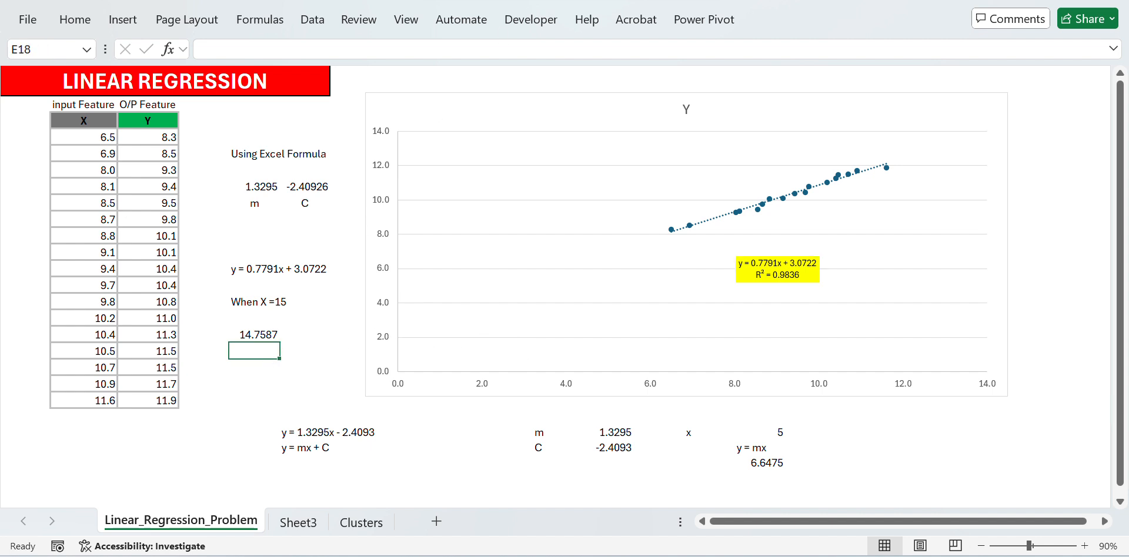
{"action": "key", "text": "Up"}
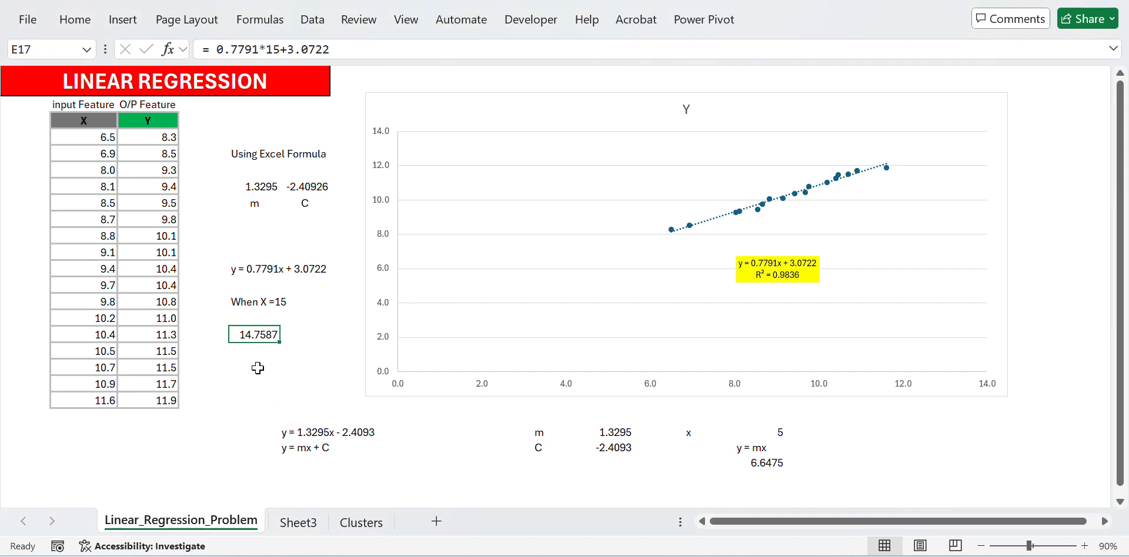
{"action": "key", "text": "Down"}
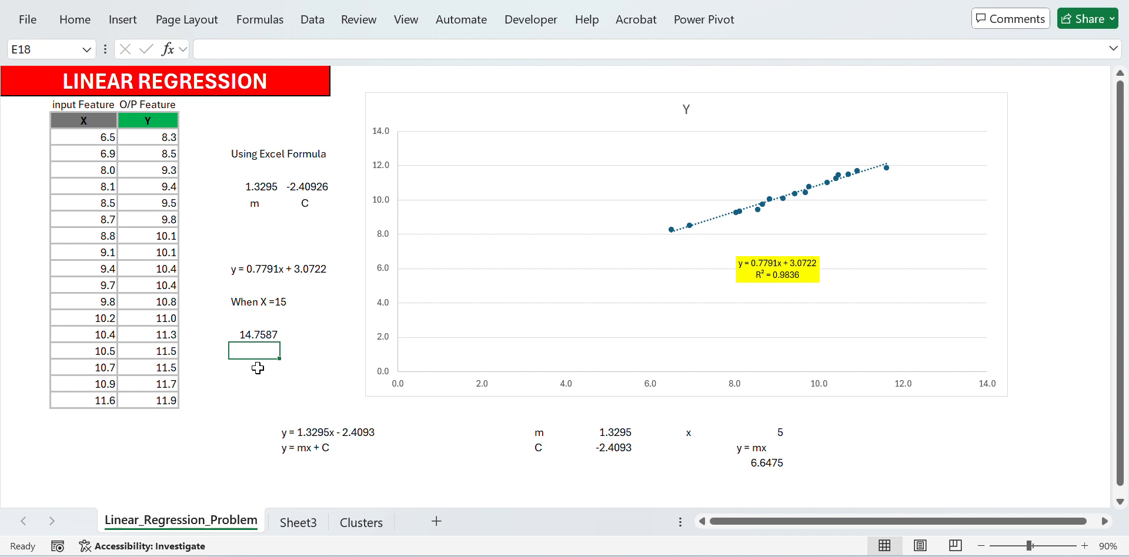
{"action": "type", "text": "="}
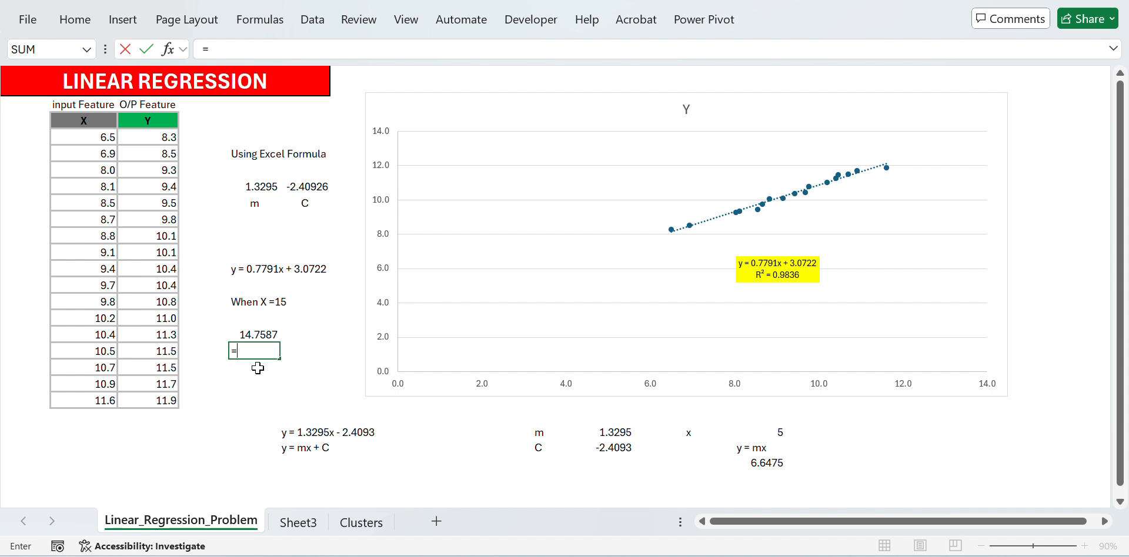
{"action": "key", "text": "Escape"}
{"action": "key", "text": "Up"}
{"action": "key", "text": "ctrl+c"}
{"action": "key", "text": "Down"}
{"action": "key", "text": "Return"}
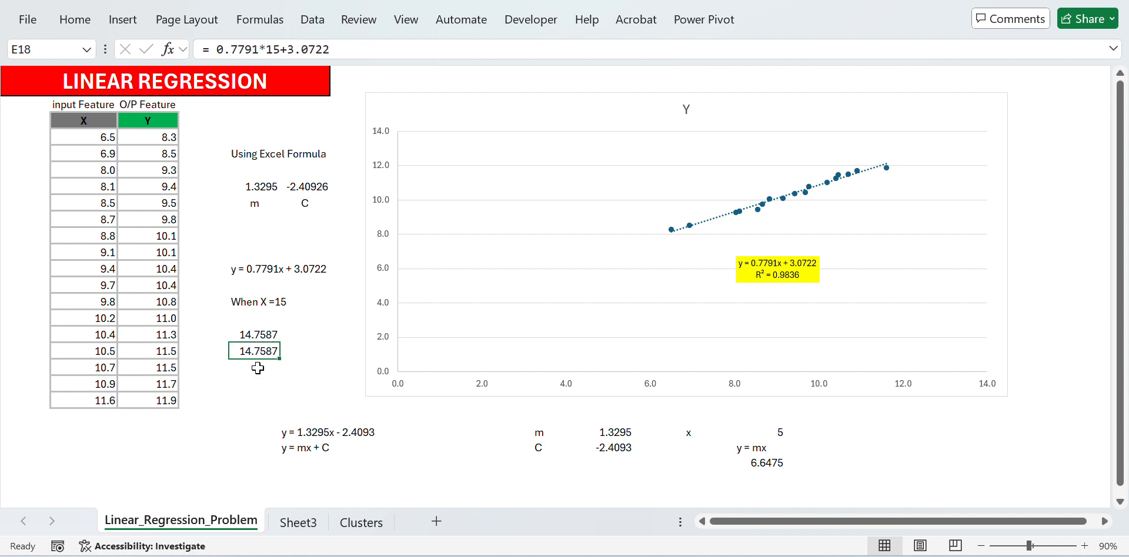
Replace the X value in cell E18's formula with 6.9, making it = 0.7791*6.9+3.0722
{"action": "key", "text": "F2"}
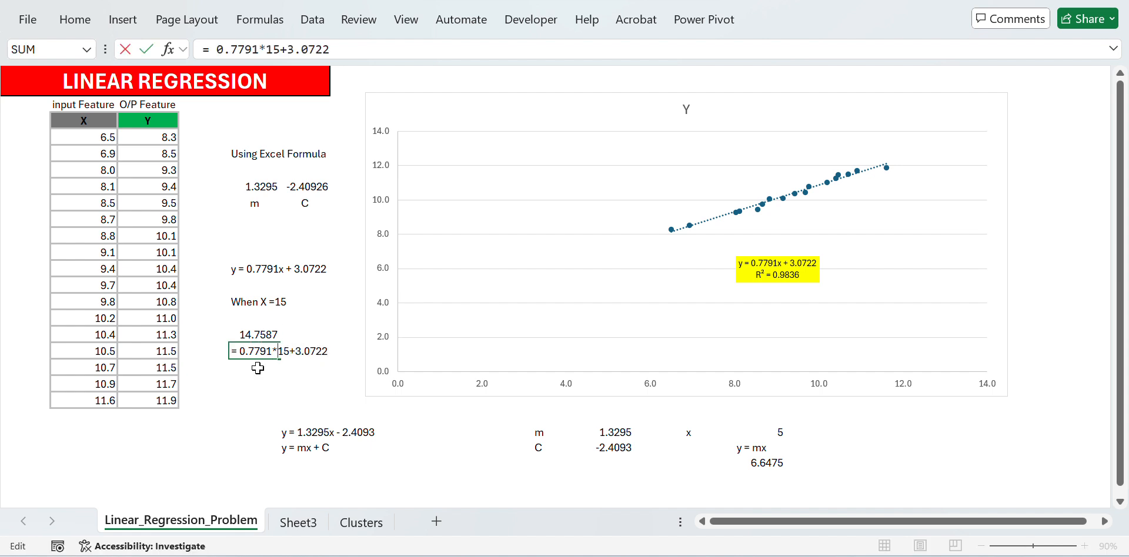
{"action": "key", "text": "BackSpace"}
{"action": "key", "text": "BackSpace"}
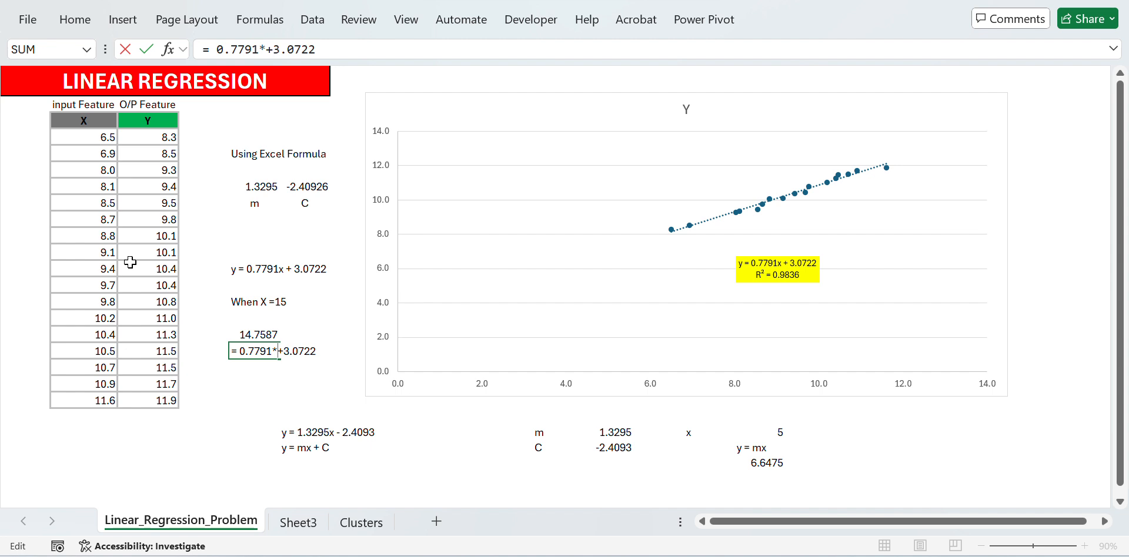
{"action": "type", "text": "6.9"}
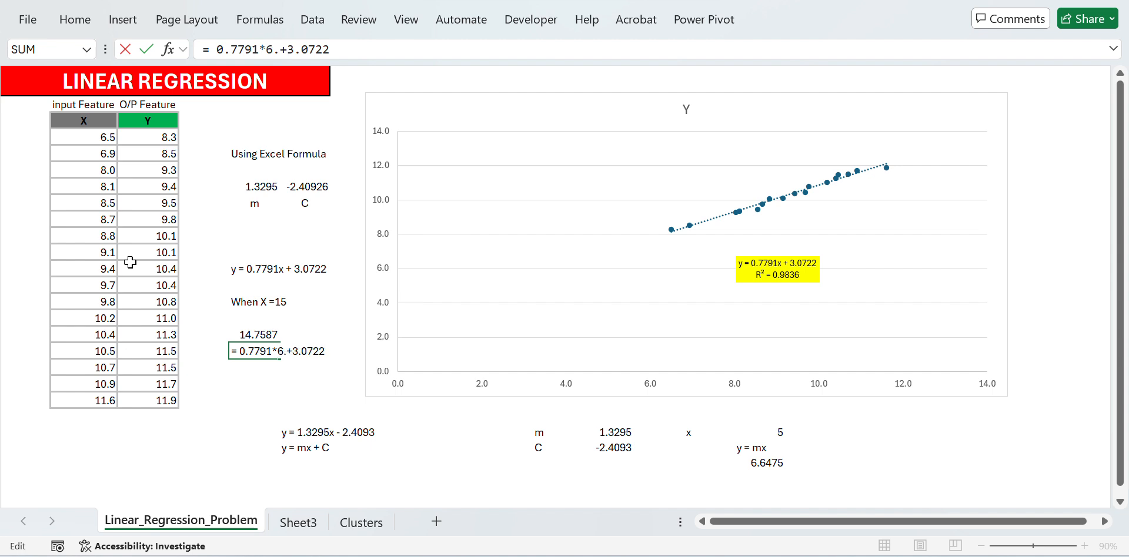
{"action": "key", "text": "ctrl+Return"}
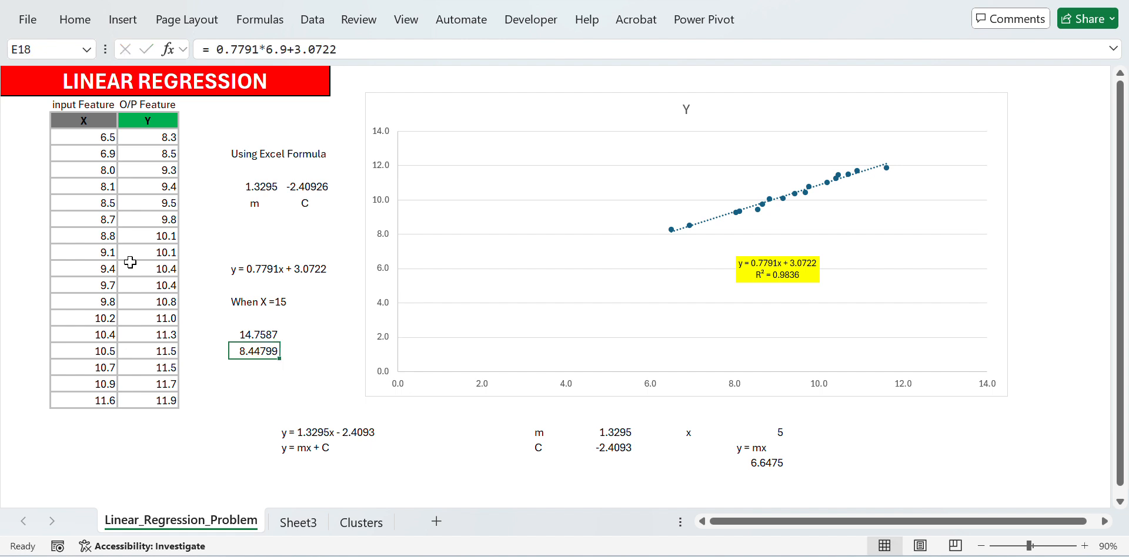
{"action": "key", "text": "Up"}
{"action": "key", "text": "Down"}
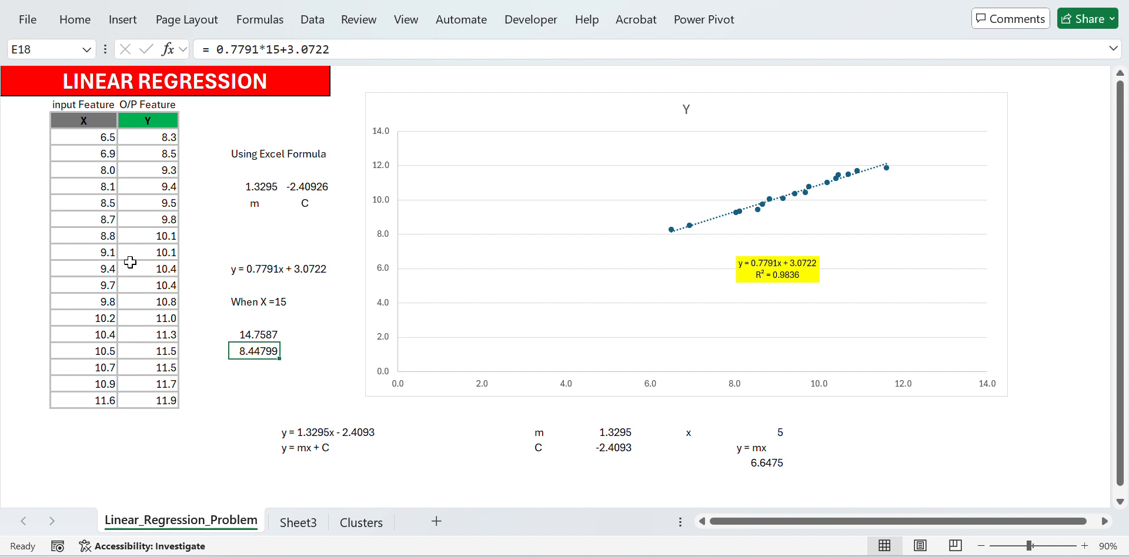
Compare the prediction in E18 with the actual Y value beside X 6.9 in the data table
{"action": "key", "text": "Up"}
{"action": "key", "text": "Up"}
{"action": "key", "text": "Up"}
{"action": "key", "text": "Up"}
{"action": "key", "text": "Up"}
{"action": "key", "text": "Up"}
{"action": "key", "text": "Up"}
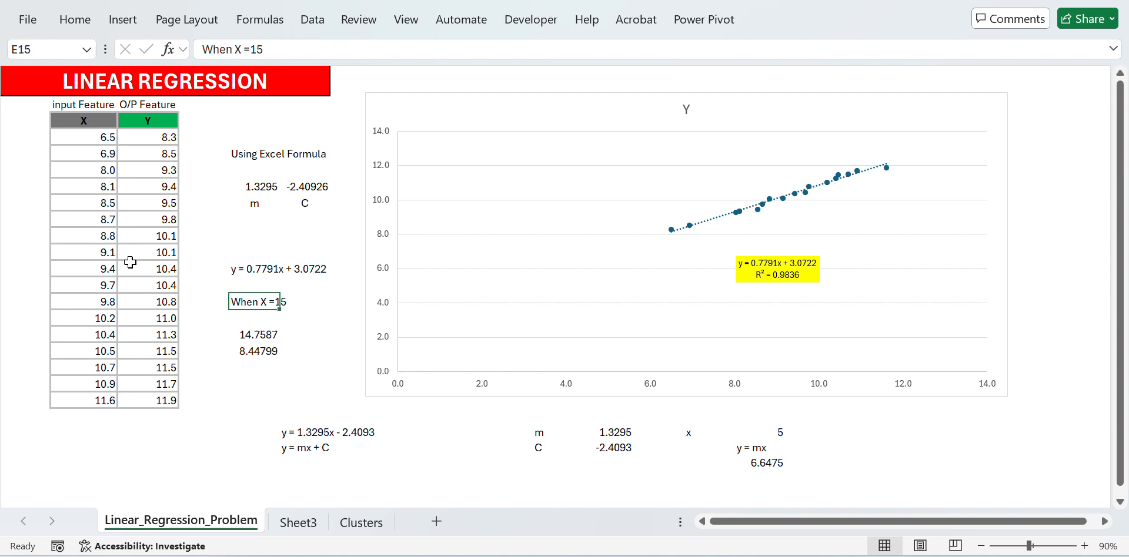
{"action": "key", "text": "Left"}
{"action": "key", "text": "Left"}
{"action": "key", "text": "Up"}
{"action": "key", "text": "Up"}
{"action": "key", "text": "Up"}
{"action": "key", "text": "Up"}
{"action": "key", "text": "Up"}
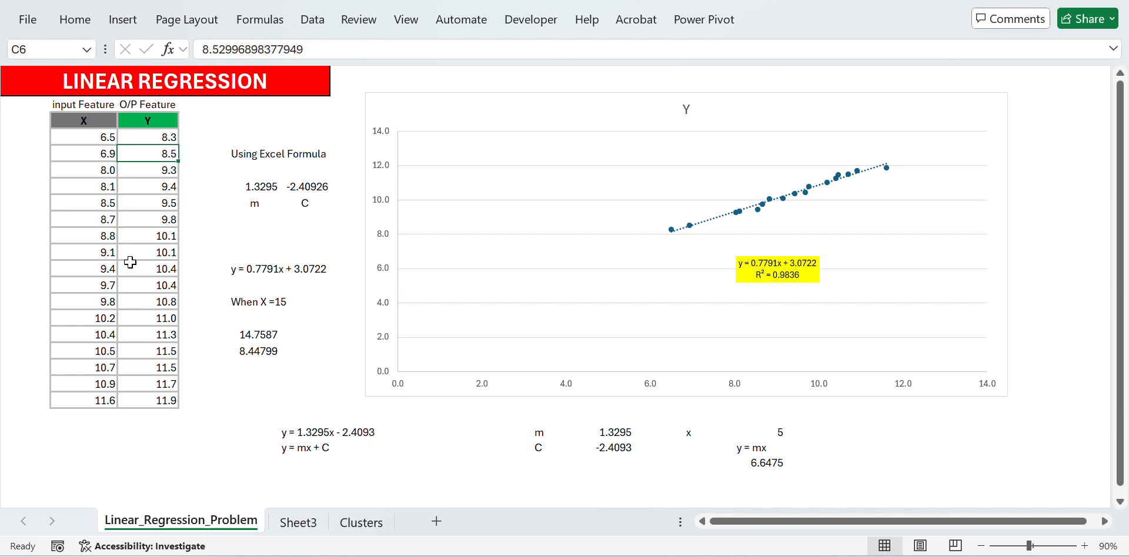
{"action": "key", "text": "Down"}
{"action": "key", "text": "Down"}
{"action": "key", "text": "Down"}
{"action": "key", "text": "Down"}
{"action": "key", "text": "Down"}
{"action": "key", "text": "Down"}
{"action": "key", "text": "Down"}
{"action": "key", "text": "Down"}
{"action": "key", "text": "Down"}
{"action": "key", "text": "Down"}
{"action": "key", "text": "Down"}
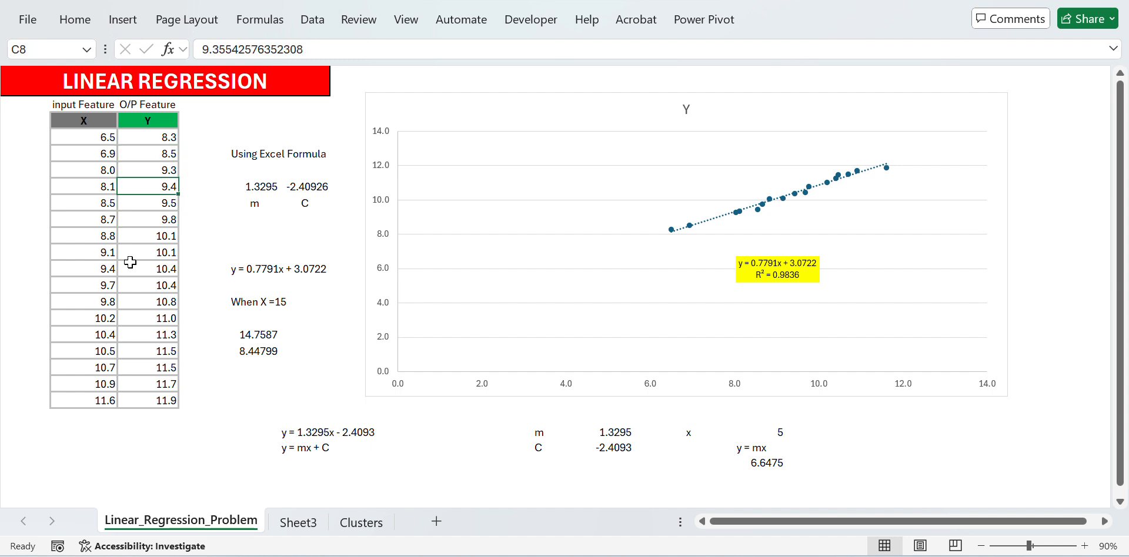
{"action": "key", "text": "Right"}
{"action": "key", "text": "Right"}
{"action": "key", "text": "Down"}
{"action": "key", "text": "Up"}
{"action": "key", "text": "Up"}
{"action": "key", "text": "Up"}
{"action": "key", "text": "Up"}
{"action": "key", "text": "Up"}
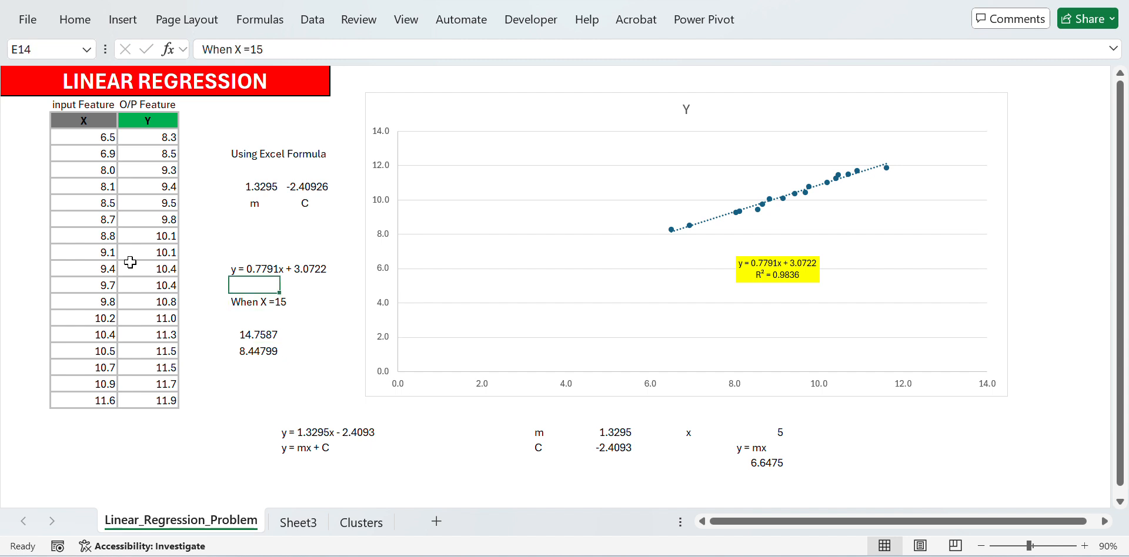
{"action": "key", "text": "Down"}
{"action": "key", "text": "Down"}
{"action": "key", "text": "Down"}
{"action": "key", "text": "Down"}
{"action": "key", "text": "Down"}
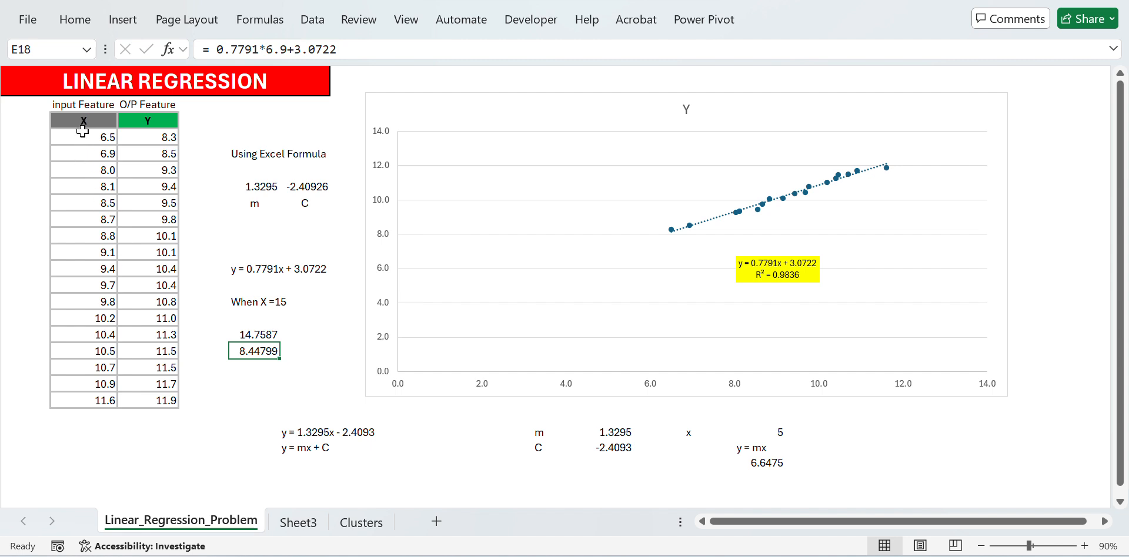
Insert a blank pair of cells above the first X and Y data values, shifting the existing cells down
{"action": "left_click", "coordinate": [85, 134]}
{"action": "key", "text": "shift+Right"}
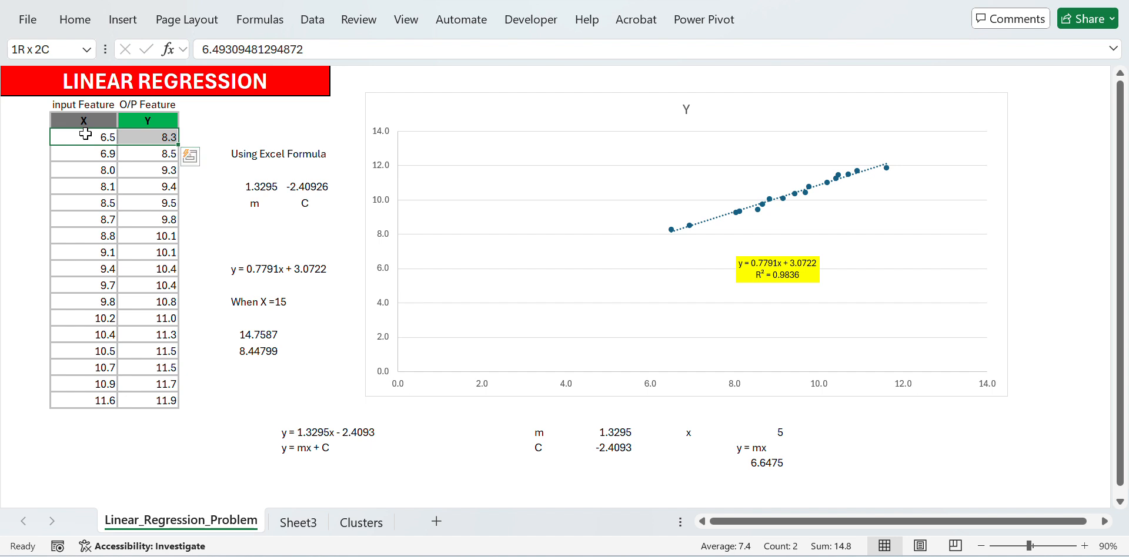
{"action": "key", "text": "ctrl+shift+plus"}
{"action": "key", "text": "Down"}
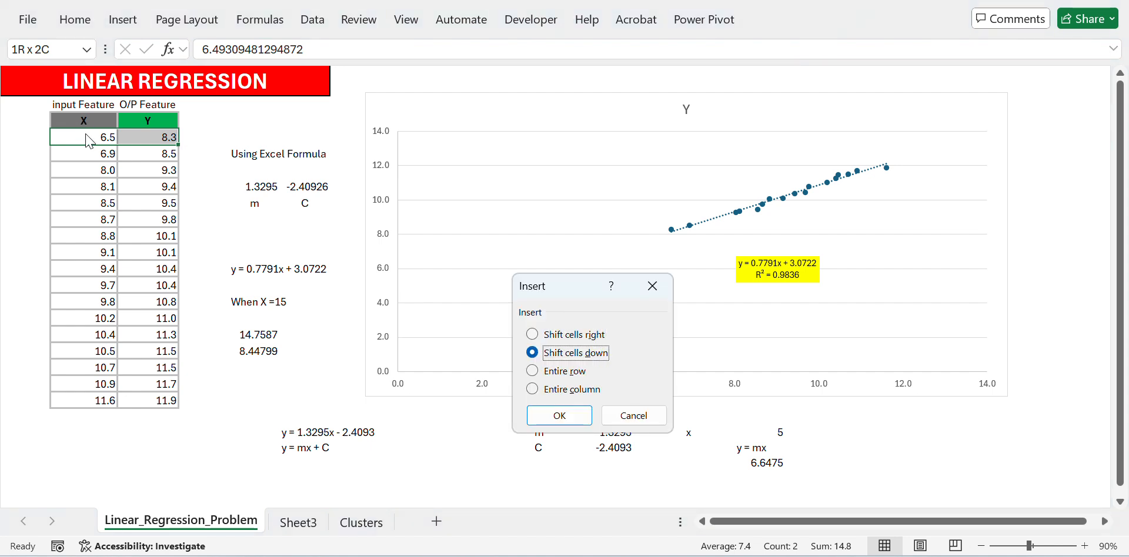
{"action": "key", "text": "Return"}
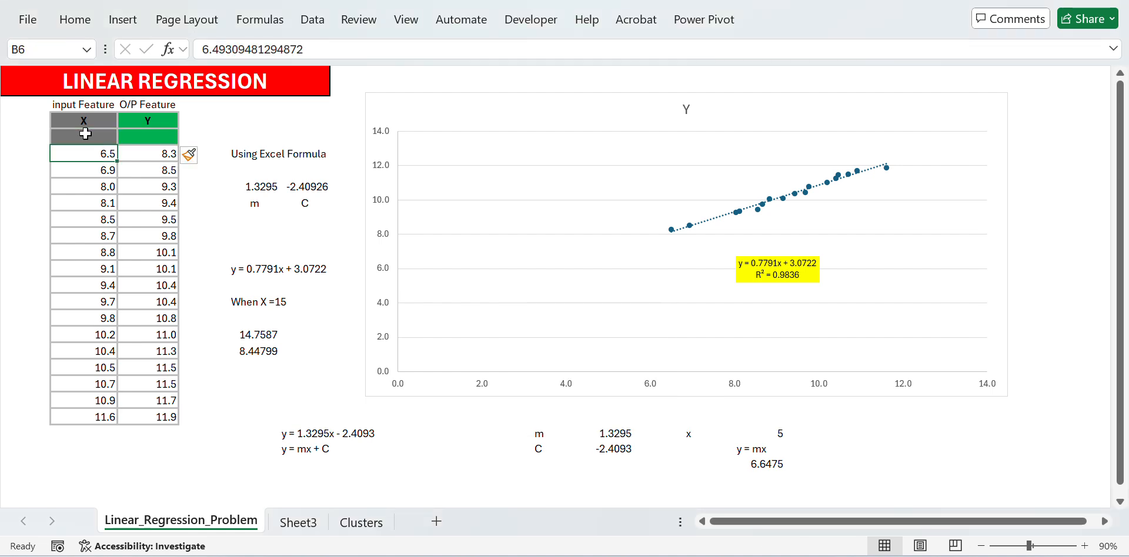
Copy the formatting of the data row in B6:C6 onto the new blank cells B5:C5
{"action": "key", "text": "Down"}
{"action": "key", "text": "shift+Right"}
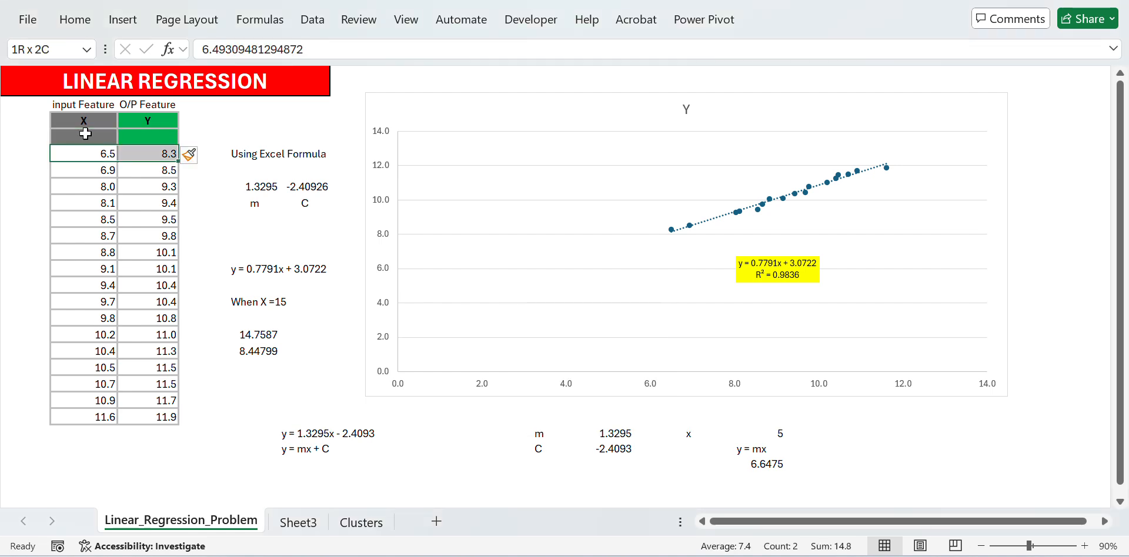
{"action": "key", "text": "alt"}
{"action": "key", "text": "h"}
{"action": "key", "text": "f"}
{"action": "key", "text": "p"}
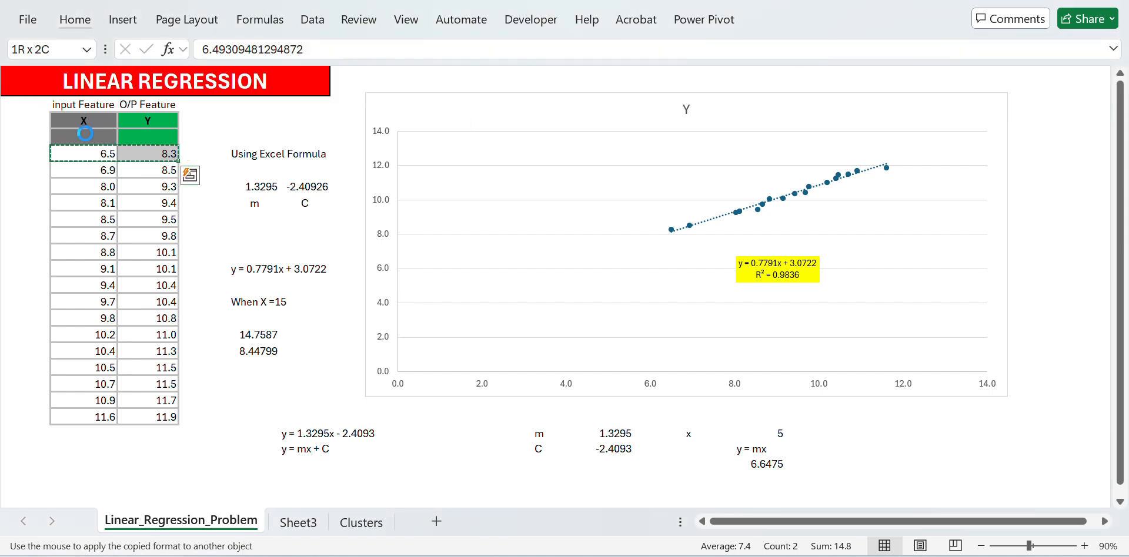
{"action": "left_click", "coordinate": [86, 135]}
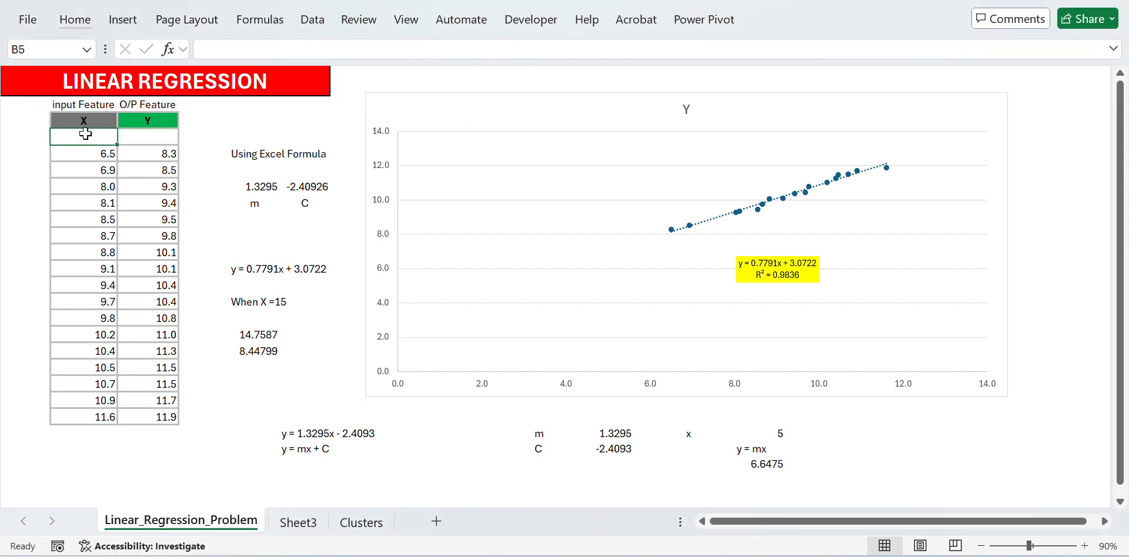
Enter X 6.6 and Y 0.0 in B5:C5 and extend the chart's data range to include that row
{"action": "type", "text": "6.6"}
{"action": "key", "text": "Tab"}
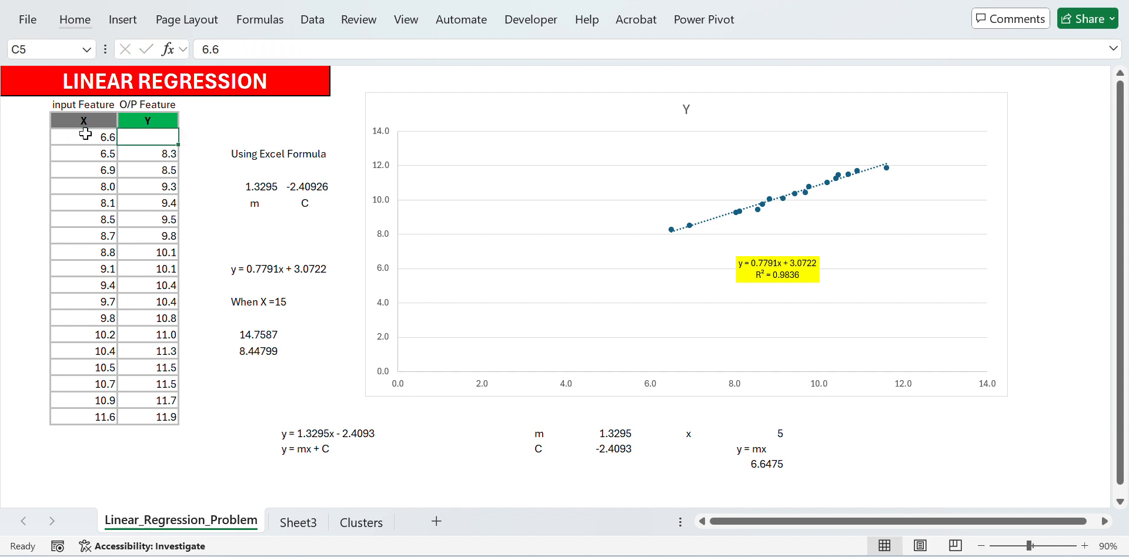
{"action": "type", "text": "0.0"}
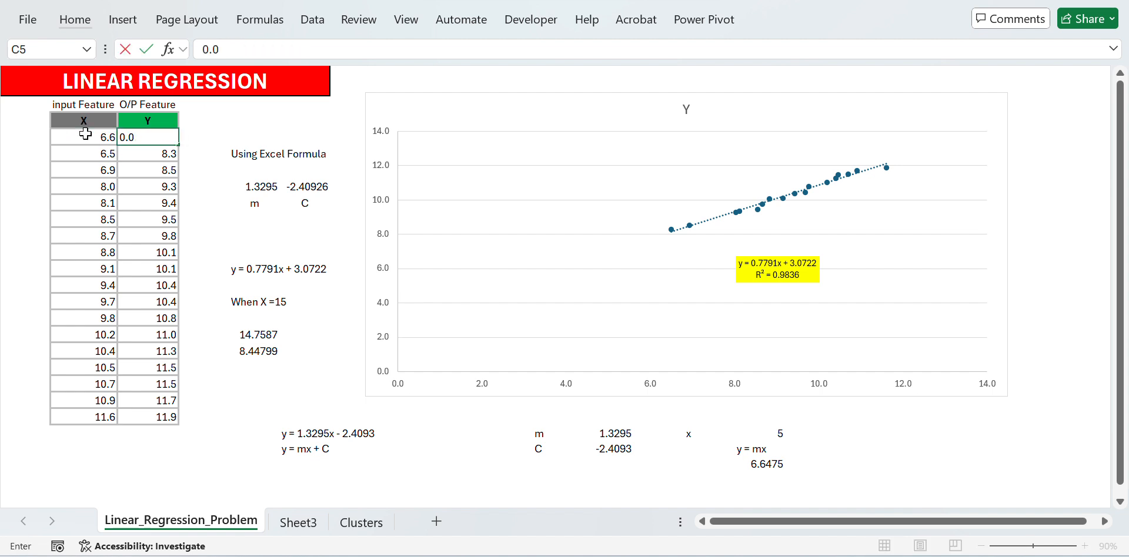
{"action": "key", "text": "Return"}
{"action": "key", "text": "Up"}
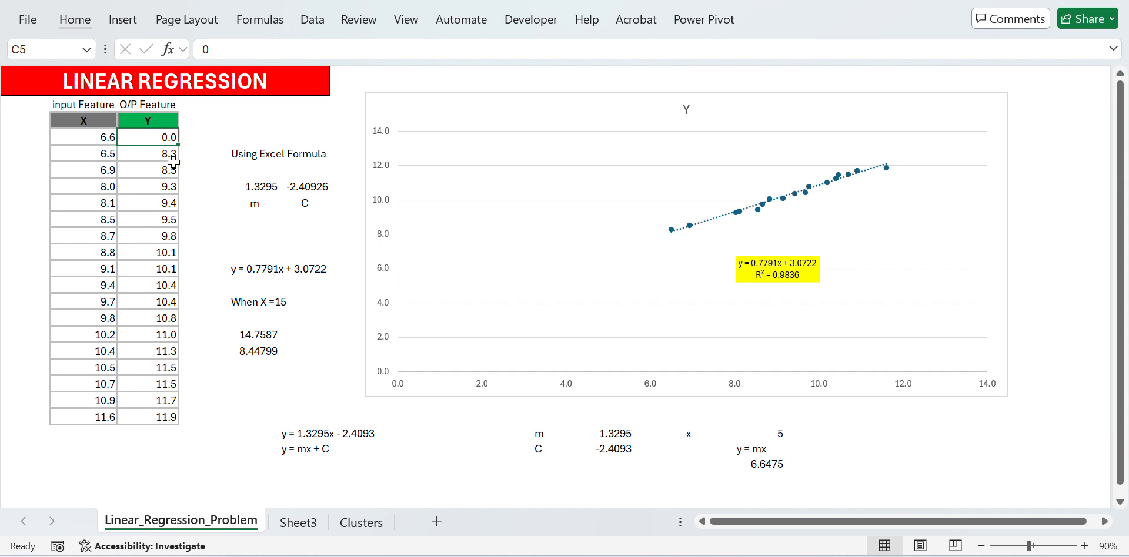
{"action": "left_click", "coordinate": [593, 151]}
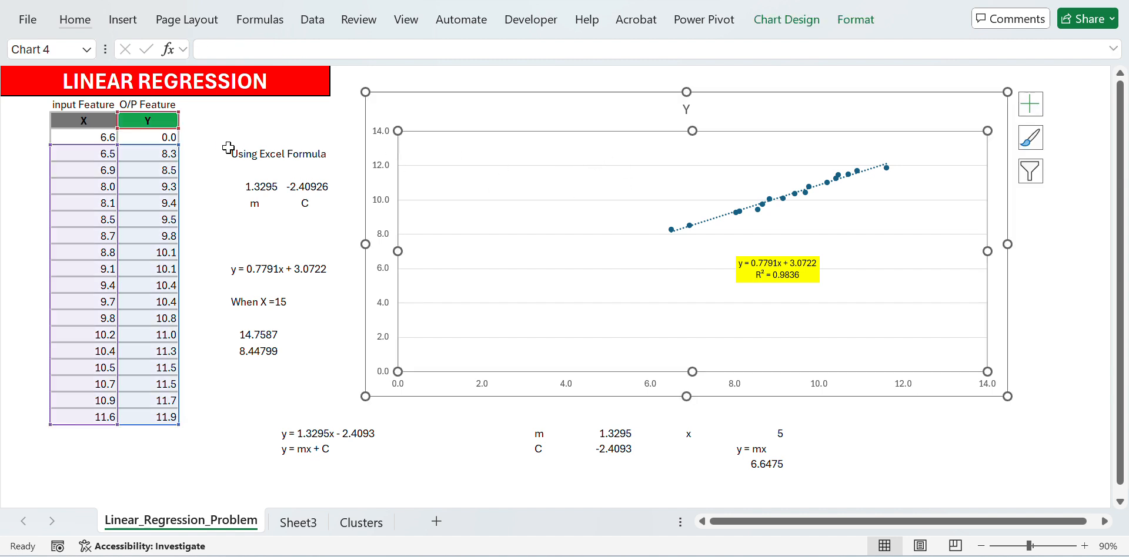
{"action": "left_click_drag", "start_coordinate": [177, 145], "coordinate": [177, 130]}
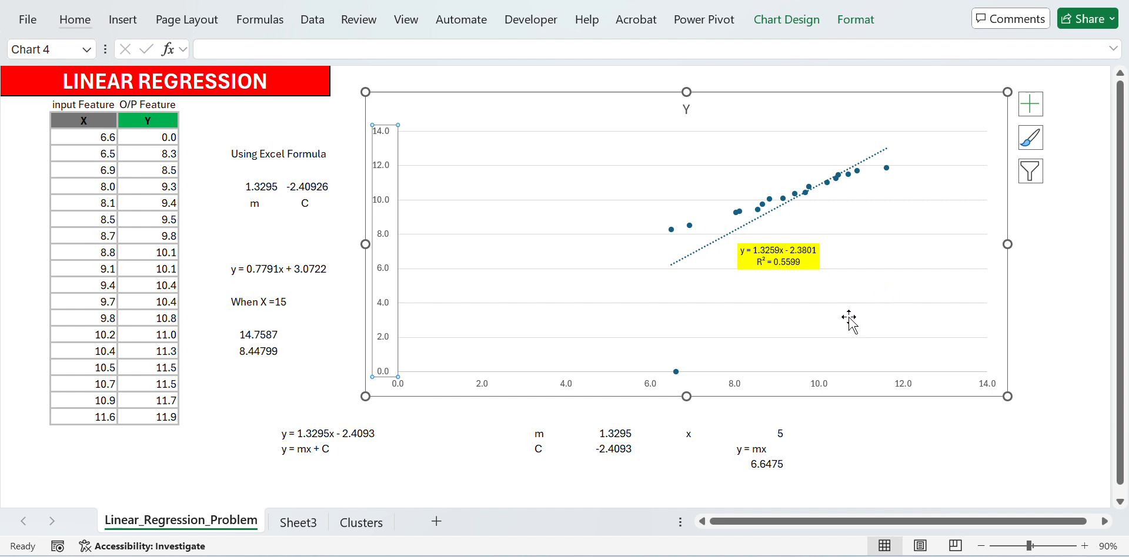
Copy the equation y = 1.3259x - 2.3801 from the chart's trendline label into cell F26
{"action": "left_click", "coordinate": [450, 459]}
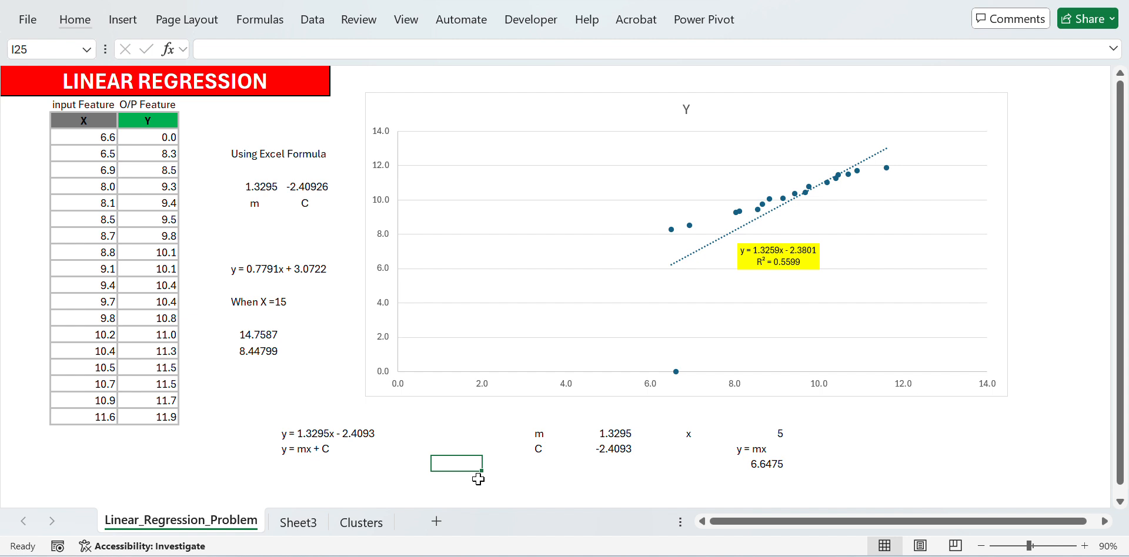
{"action": "key", "text": "Left"}
{"action": "key", "text": "Up"}
{"action": "key", "text": "Up"}
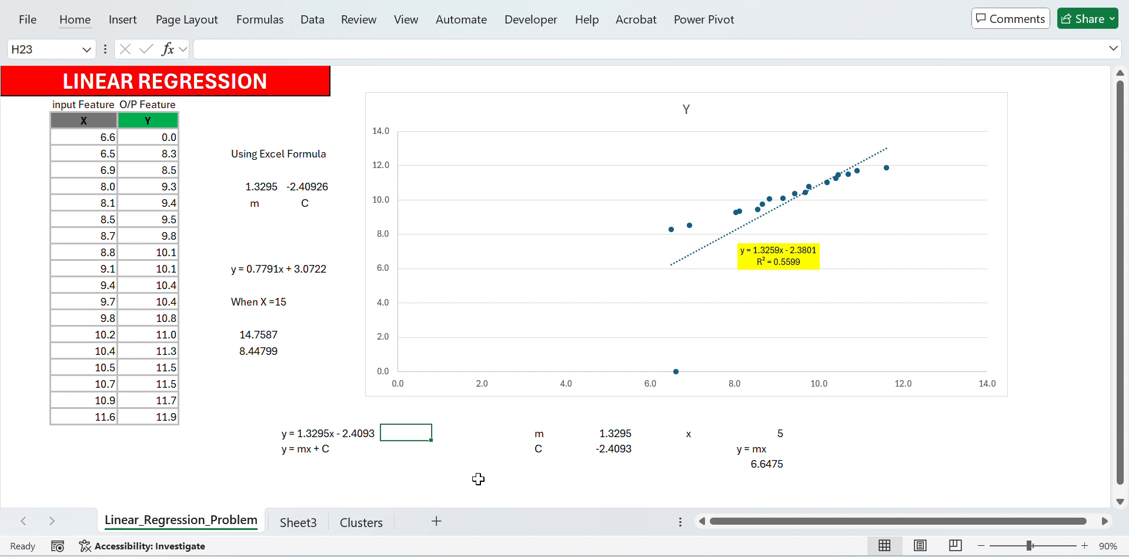
{"action": "key", "text": "Left"}
{"action": "key", "text": "Left"}
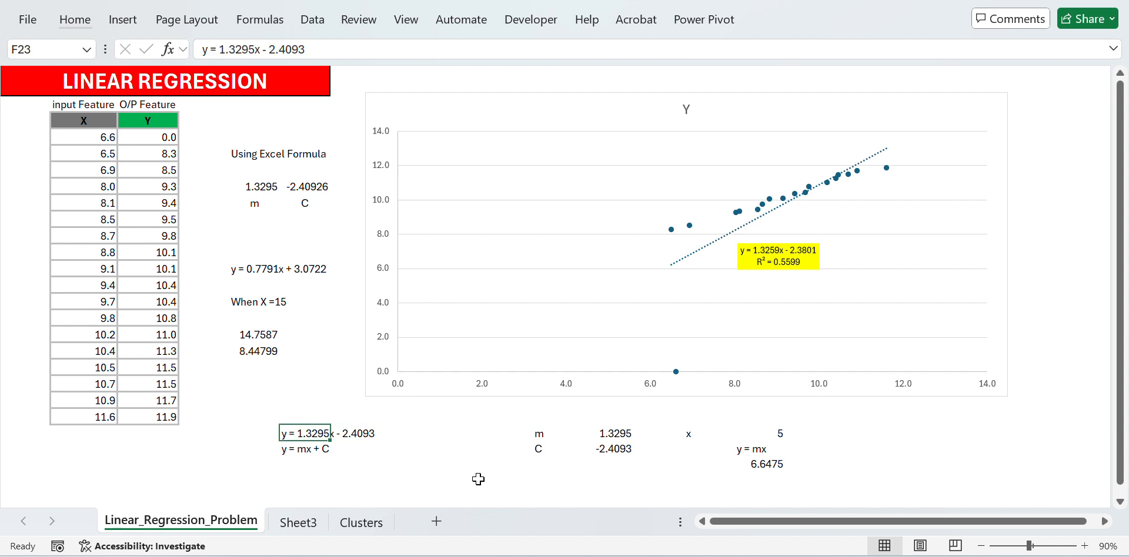
{"action": "key", "text": "Down"}
{"action": "key", "text": "Down"}
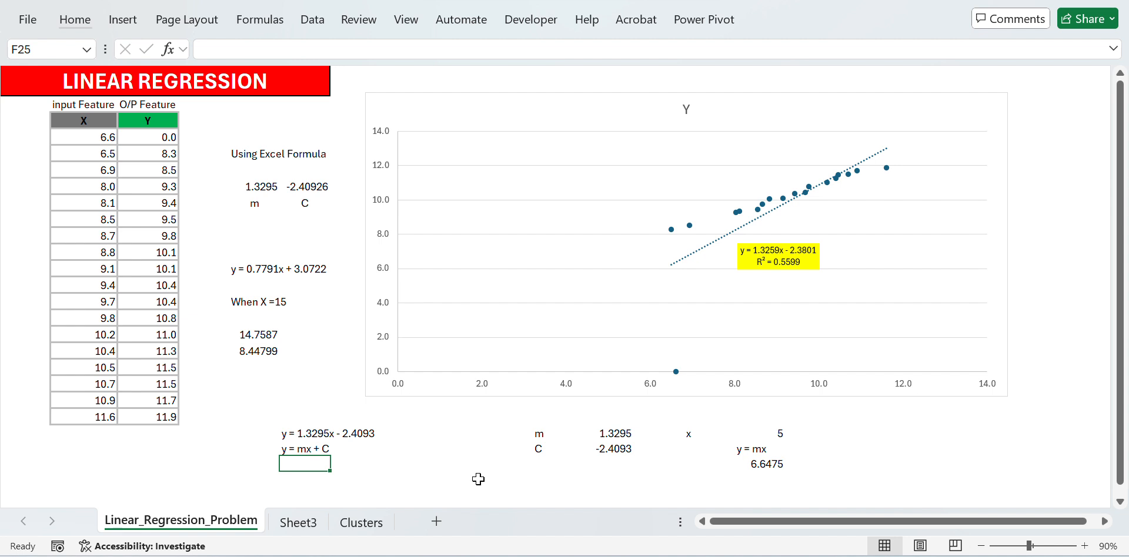
{"action": "double_click", "coordinate": [800, 254]}
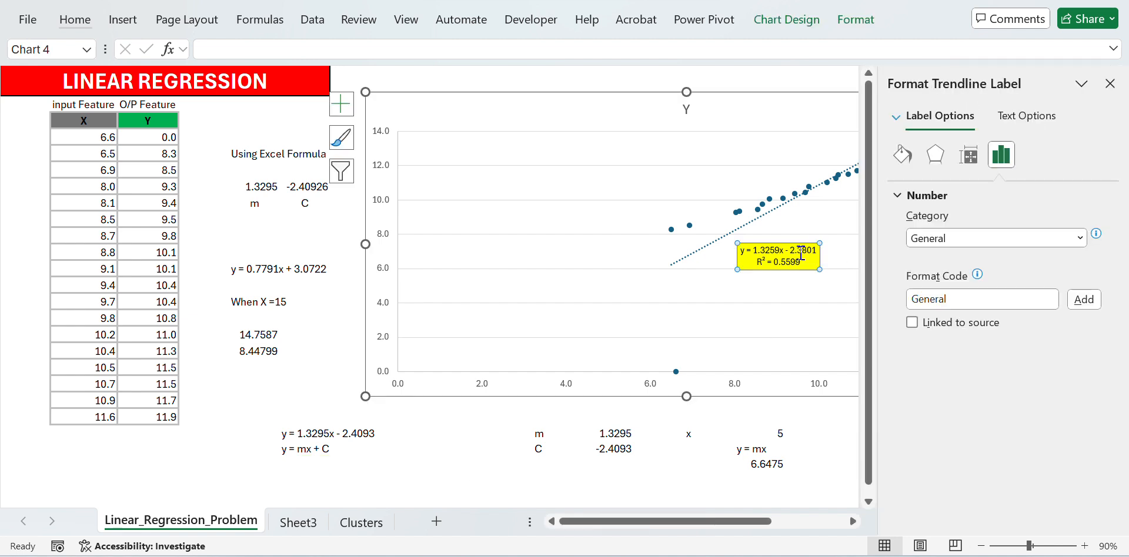
{"action": "left_click_drag", "start_coordinate": [818, 249], "coordinate": [745, 251]}
{"action": "key", "text": "ctrl+c"}
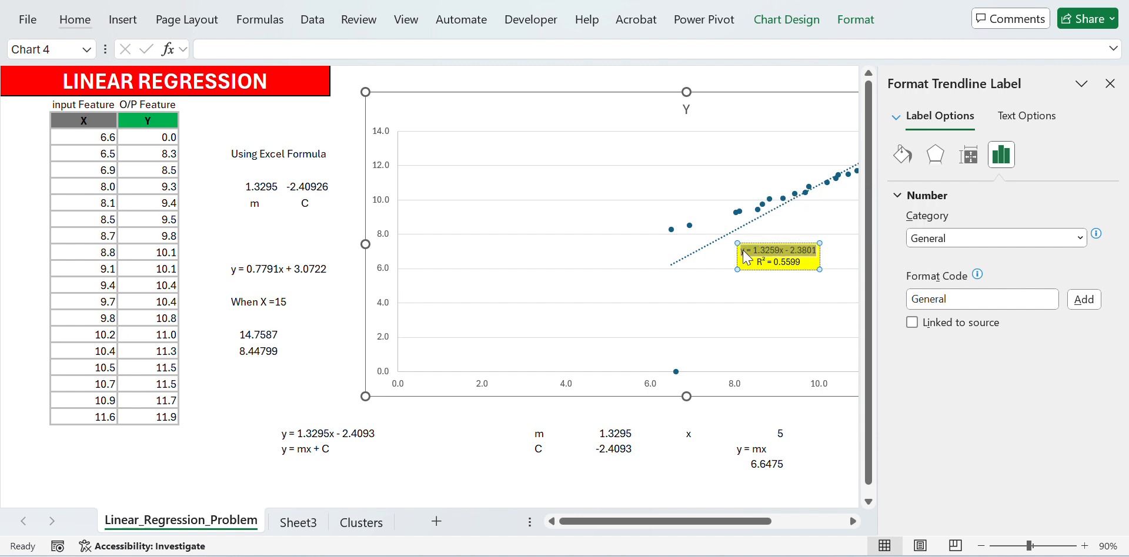
{"action": "key", "text": "Escape"}
{"action": "left_click", "coordinate": [304, 475]}
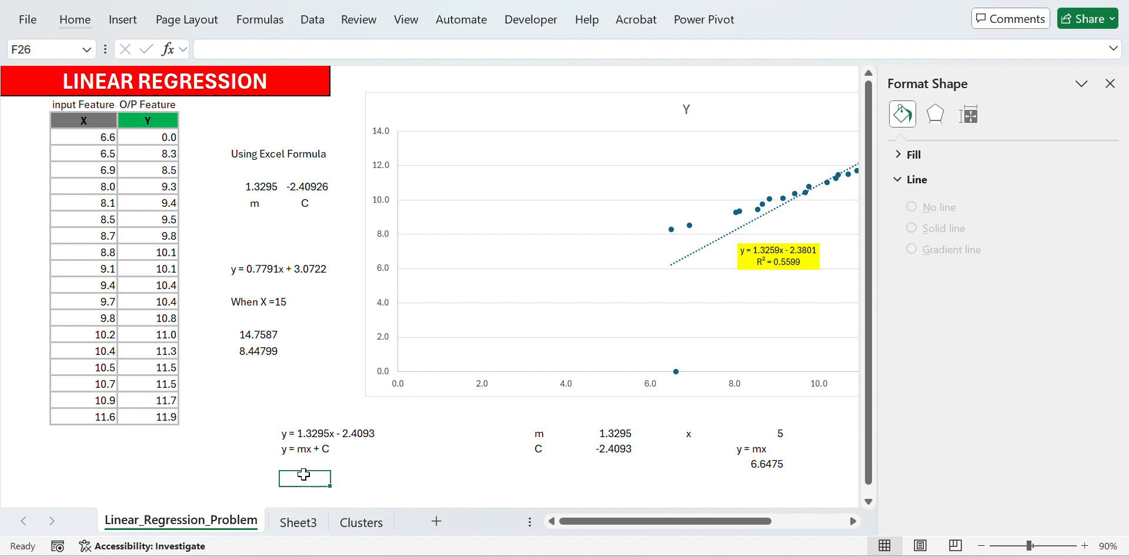
{"action": "key", "text": "ctrl+v"}
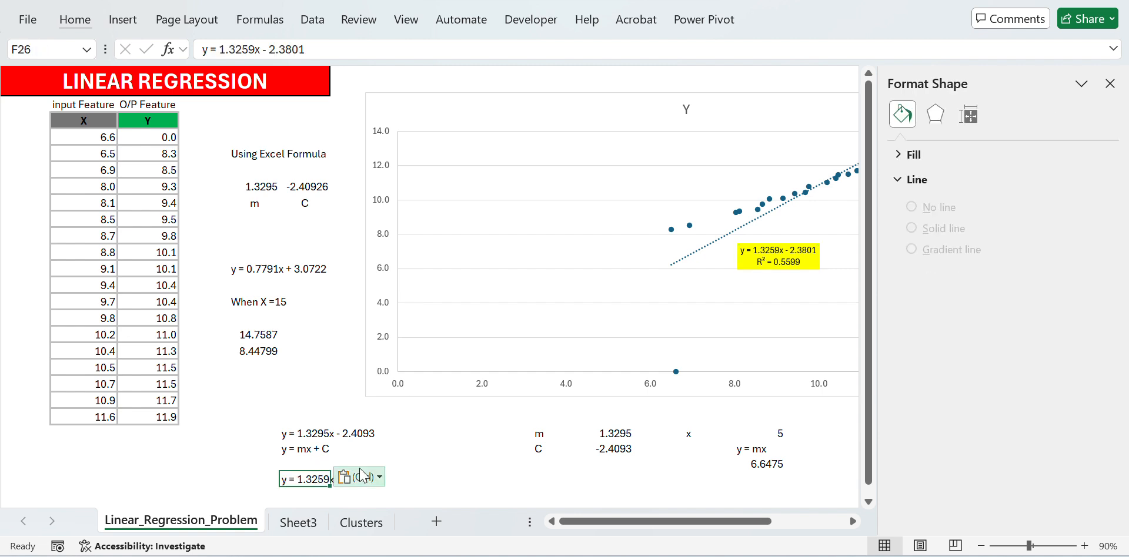
{"action": "key", "text": "Escape"}
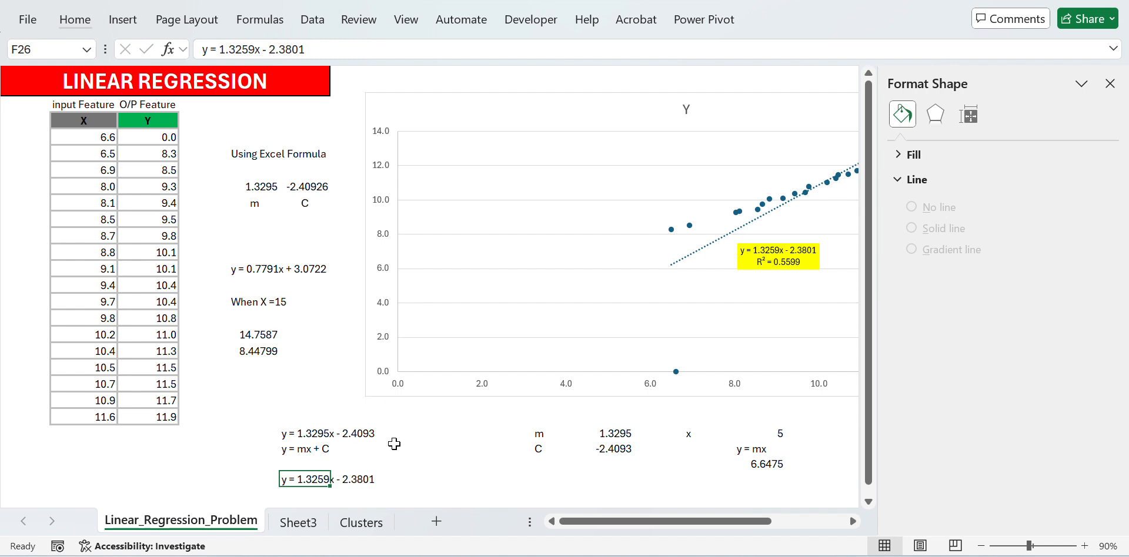
Copy the text "= 1.3259x - 2.3801" from F26's equation into cell E19 under the earlier predictions
{"action": "key", "text": "Right"}
{"action": "key", "text": "Down"}
{"action": "key", "text": "Left"}
{"action": "key", "text": "Up"}
{"action": "key", "text": "F2"}
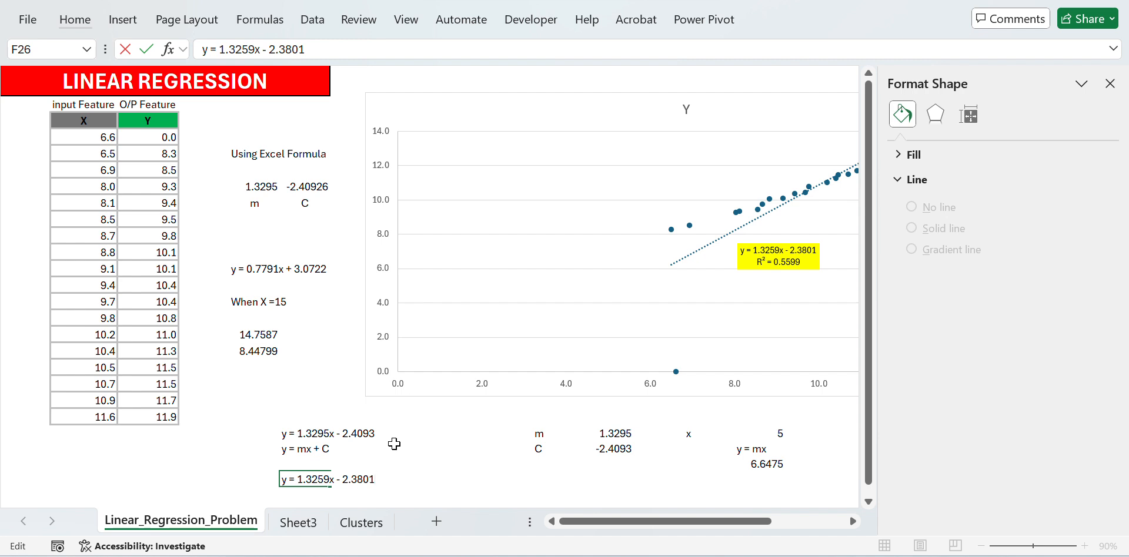
{"action": "key", "text": "shift+Left"}
{"action": "key", "text": "shift+Left"}
{"action": "key", "text": "shift+Left"}
{"action": "key", "text": "shift+Left"}
{"action": "key", "text": "shift+Left"}
{"action": "key", "text": "shift+Left"}
{"action": "key", "text": "shift+Left"}
{"action": "key", "text": "shift+Left"}
{"action": "key", "text": "shift+Left"}
{"action": "key", "text": "shift+Left"}
{"action": "key", "text": "shift+Left"}
{"action": "key", "text": "shift+Left"}
{"action": "key", "text": "shift+Left"}
{"action": "key", "text": "shift+Left"}
{"action": "key", "text": "shift+Left"}
{"action": "key", "text": "shift+Left"}
{"action": "key", "text": "shift+Left"}
{"action": "key", "text": "shift+Left"}
{"action": "key", "text": "ctrl+c"}
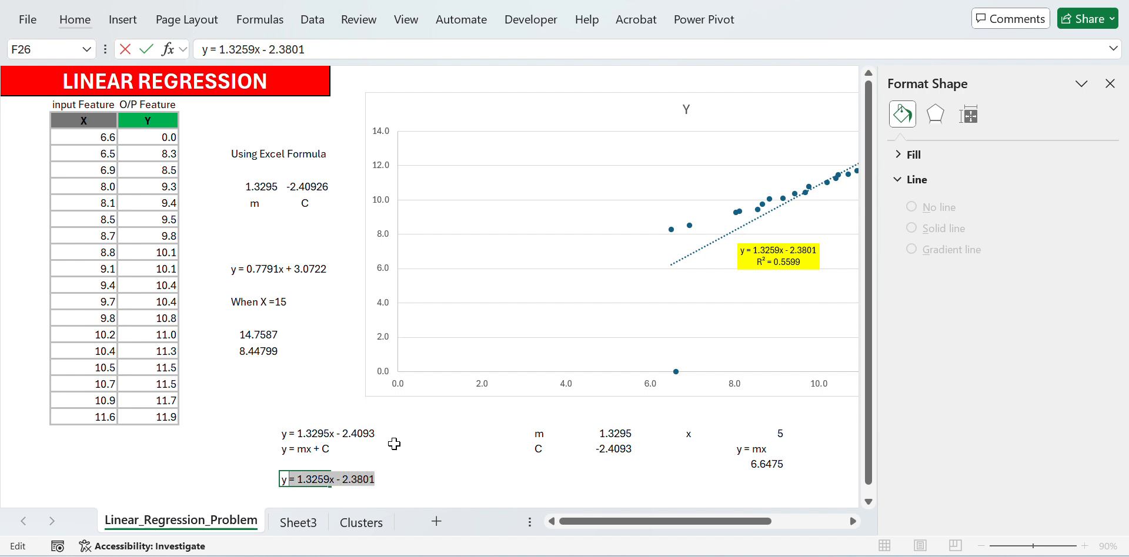
{"action": "key", "text": "Return"}
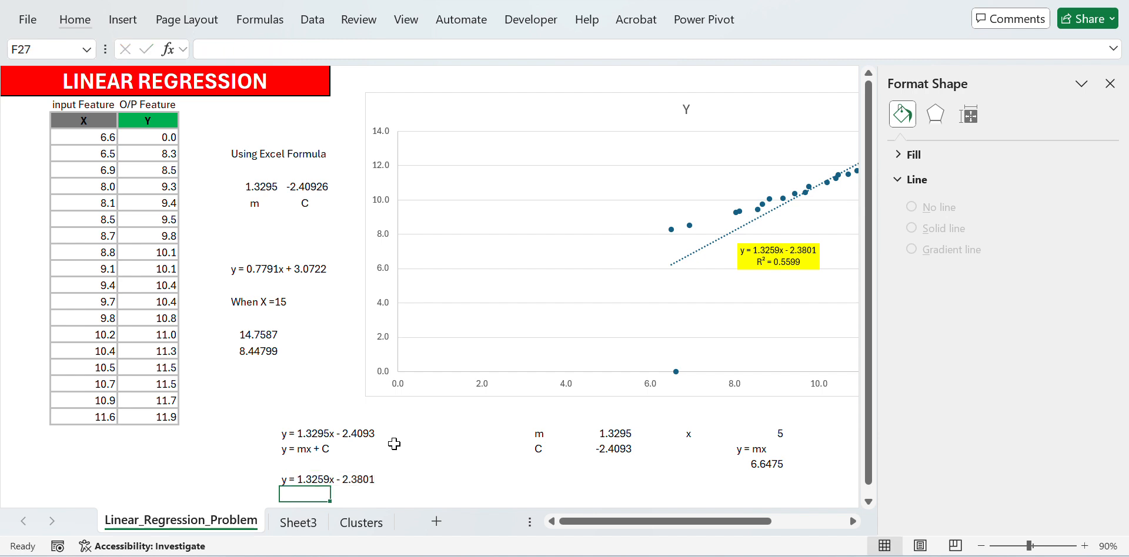
{"action": "key", "text": "Up"}
{"action": "key", "text": "Up"}
{"action": "key", "text": "Up"}
{"action": "key", "text": "Up"}
{"action": "key", "text": "Up"}
{"action": "key", "text": "Up"}
{"action": "key", "text": "Up"}
{"action": "key", "text": "Up"}
{"action": "key", "text": "Up"}
{"action": "key", "text": "Up"}
{"action": "key", "text": "Up"}
{"action": "key", "text": "Up"}
{"action": "key", "text": "Down"}
{"action": "key", "text": "Down"}
{"action": "key", "text": "Down"}
{"action": "key", "text": "Down"}
{"action": "key", "text": "Left"}
{"action": "key", "text": "Up"}
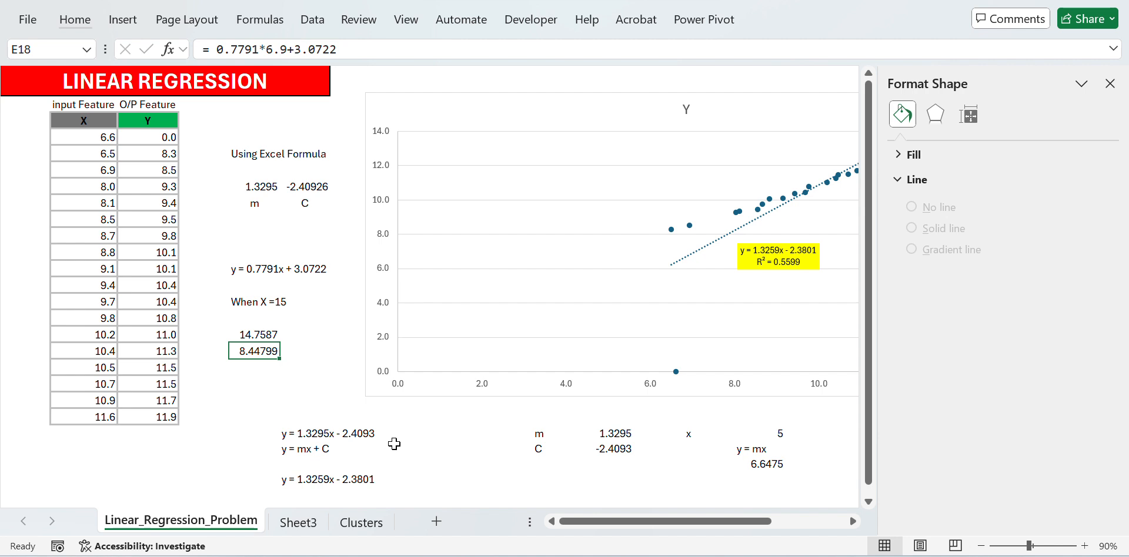
{"action": "key", "text": "Down"}
{"action": "key", "text": "Down"}
{"action": "key", "text": "Down"}
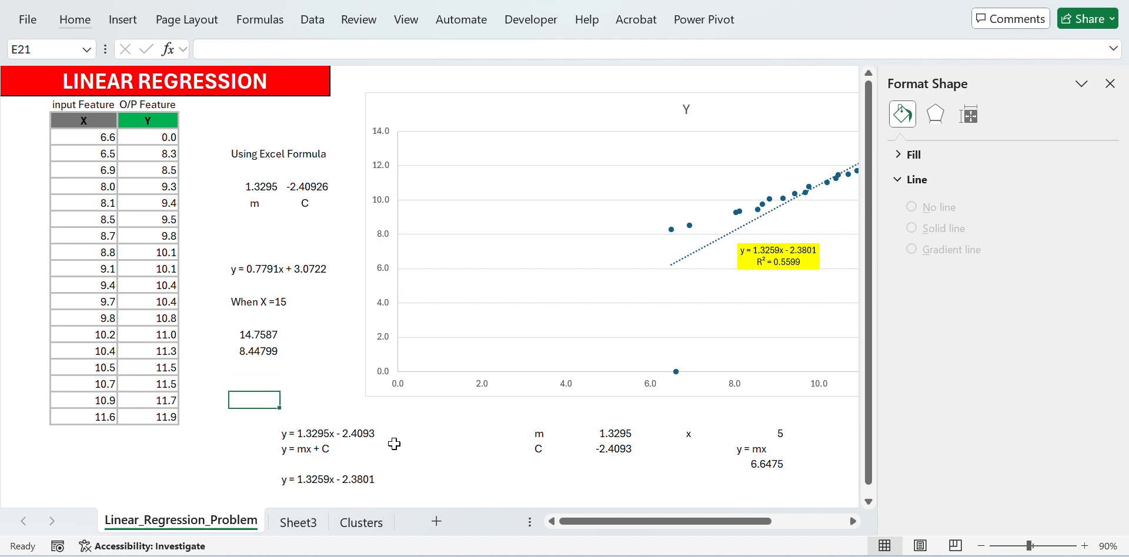
{"action": "key", "text": "Down"}
{"action": "key", "text": "Down"}
{"action": "key", "text": "Down"}
{"action": "key", "text": "Up"}
{"action": "key", "text": "Up"}
{"action": "key", "text": "Up"}
{"action": "key", "text": "Up"}
{"action": "key", "text": "Up"}
{"action": "key", "text": "ctrl+v"}
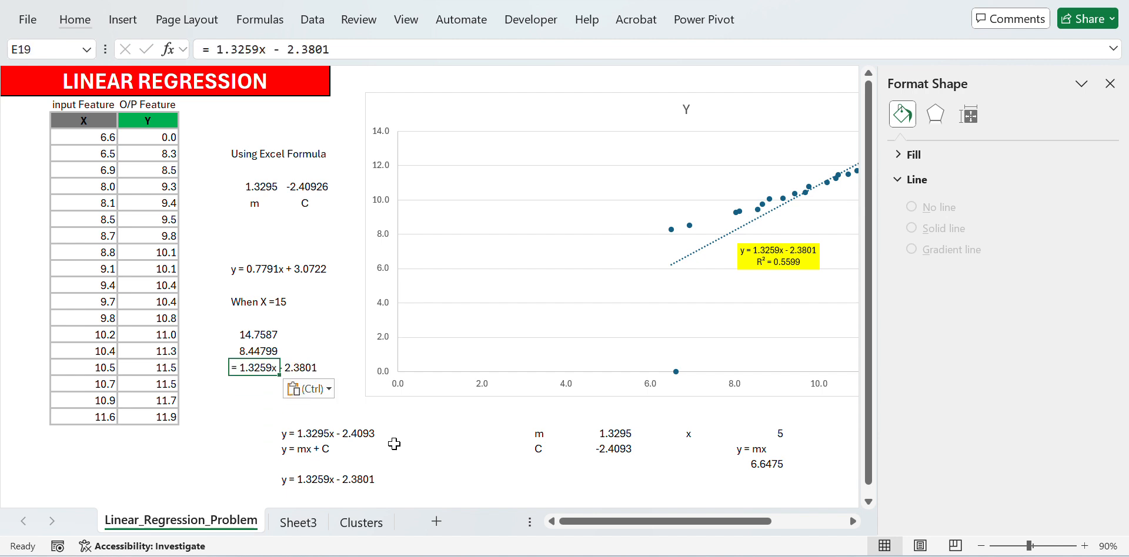
Replace the x in cell E19 with *6.9, making the formula = 1.3259*6.9 - 2.3801
{"action": "key", "text": "F2"}
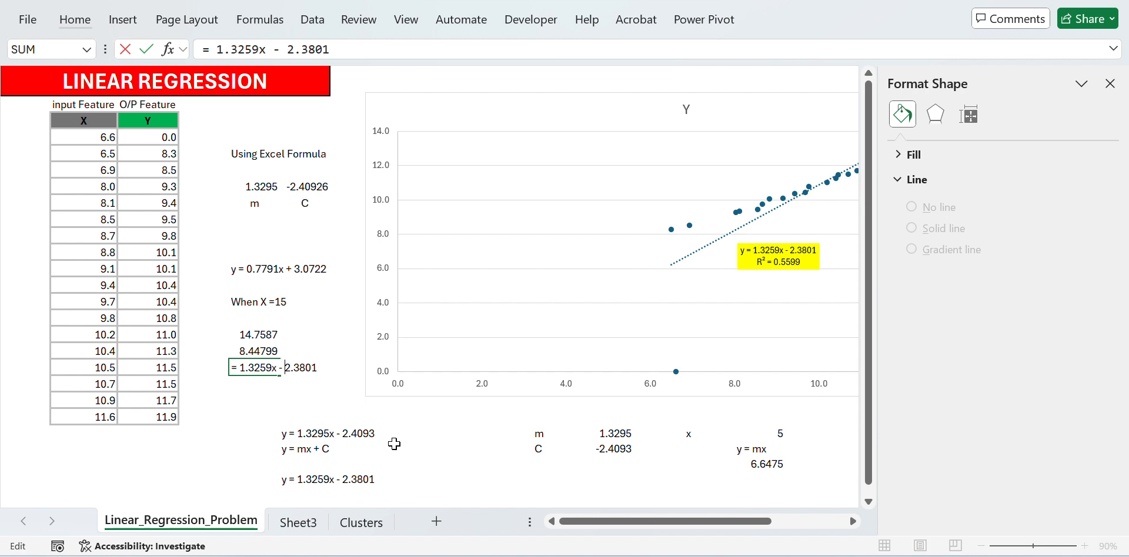
{"action": "key", "text": "BackSpace"}
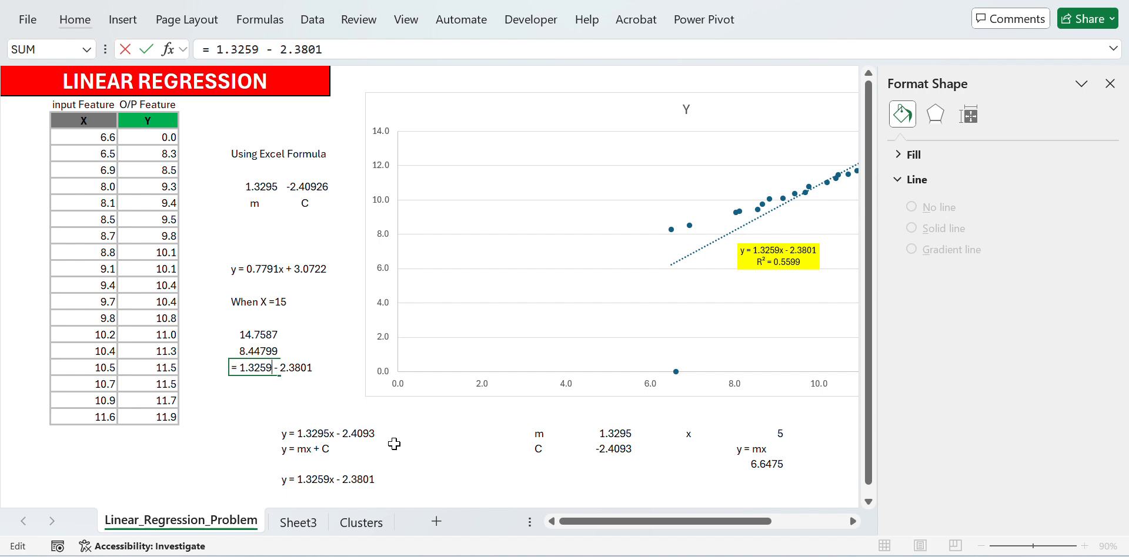
{"action": "type", "text": "*6"}
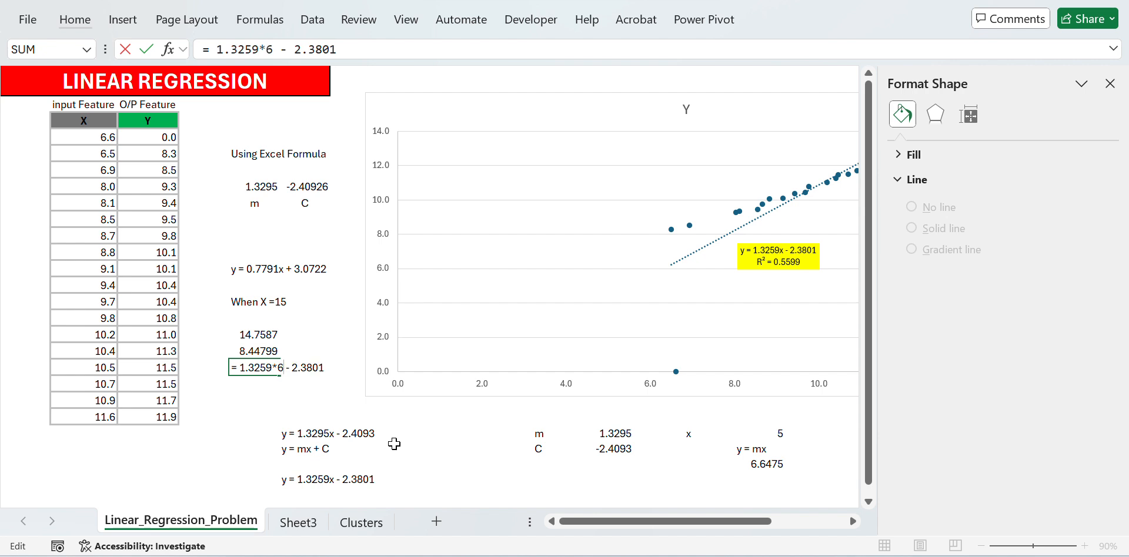
{"action": "type", "text": ".9"}
{"action": "key", "text": "Return"}
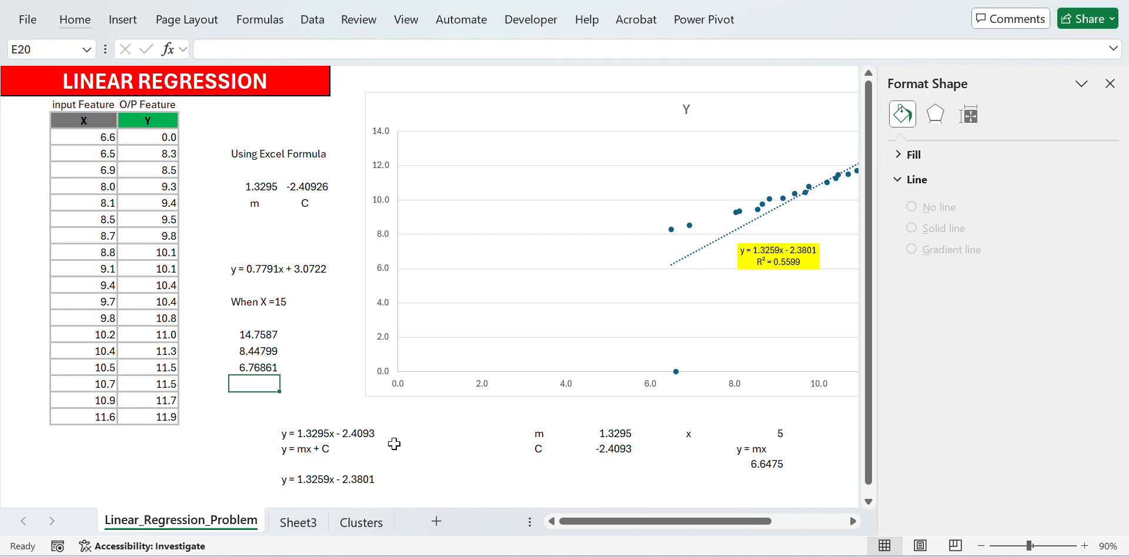
Close the Format Shape pane and enter =C7-E19 in F19 to subtract the with-outlier prediction from the actual Y
{"action": "key", "text": "Up"}
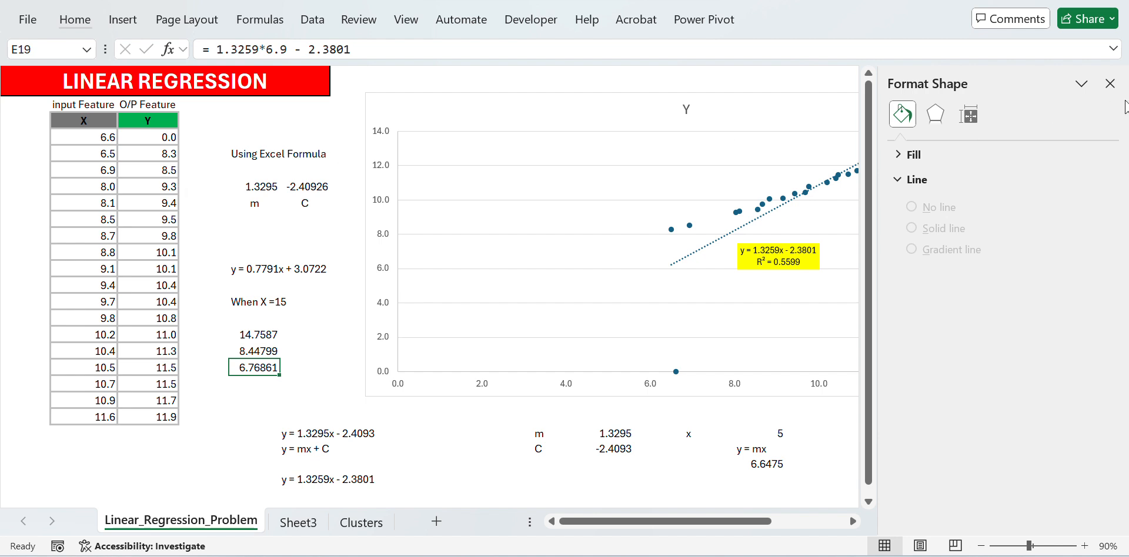
{"action": "left_click", "coordinate": [1109, 84]}
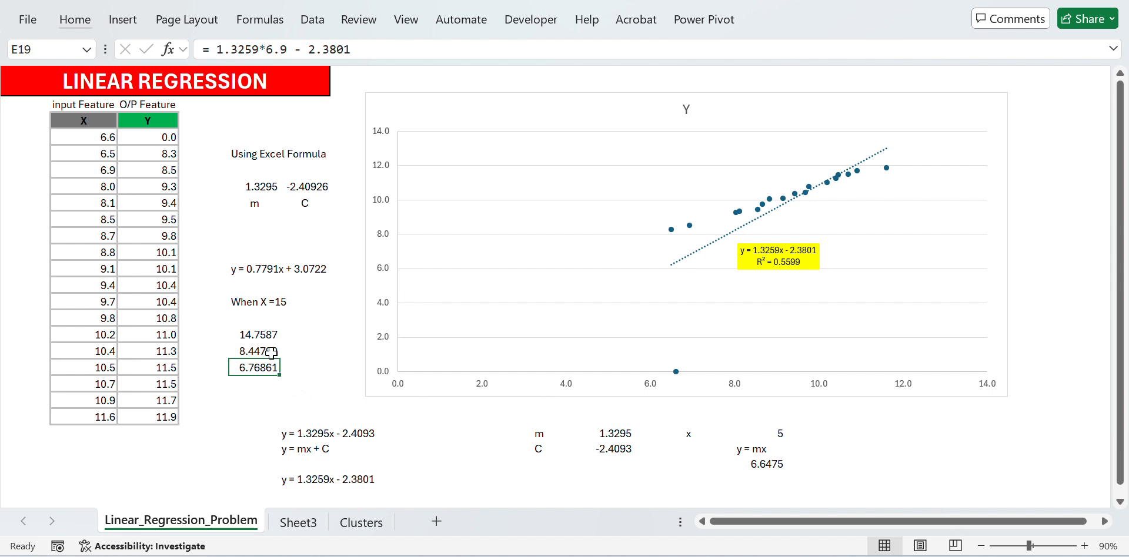
{"action": "left_click", "coordinate": [312, 366]}
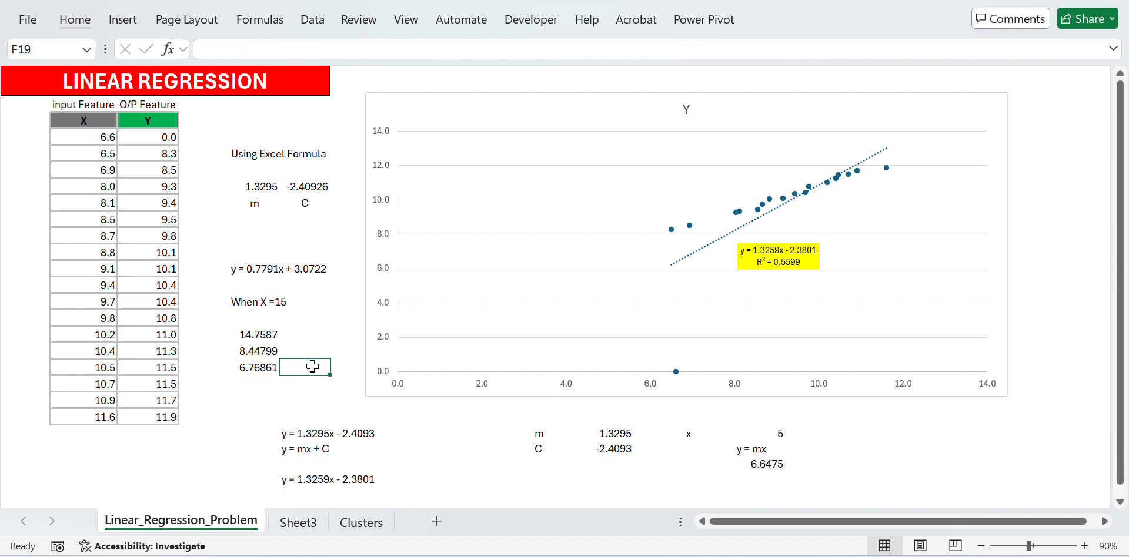
{"action": "key", "text": "Left"}
{"action": "left_click", "coordinate": [312, 366]}
{"action": "type", "text": "="}
{"action": "key", "text": "Left"}
{"action": "key", "text": "Up"}
{"action": "key", "text": "Up"}
{"action": "key", "text": "Up"}
{"action": "key", "text": "Up"}
{"action": "key", "text": "Up"}
{"action": "key", "text": "Up"}
{"action": "key", "text": "Up"}
{"action": "key", "text": "Up"}
{"action": "key", "text": "Up"}
{"action": "key", "text": "Up"}
{"action": "key", "text": "Left"}
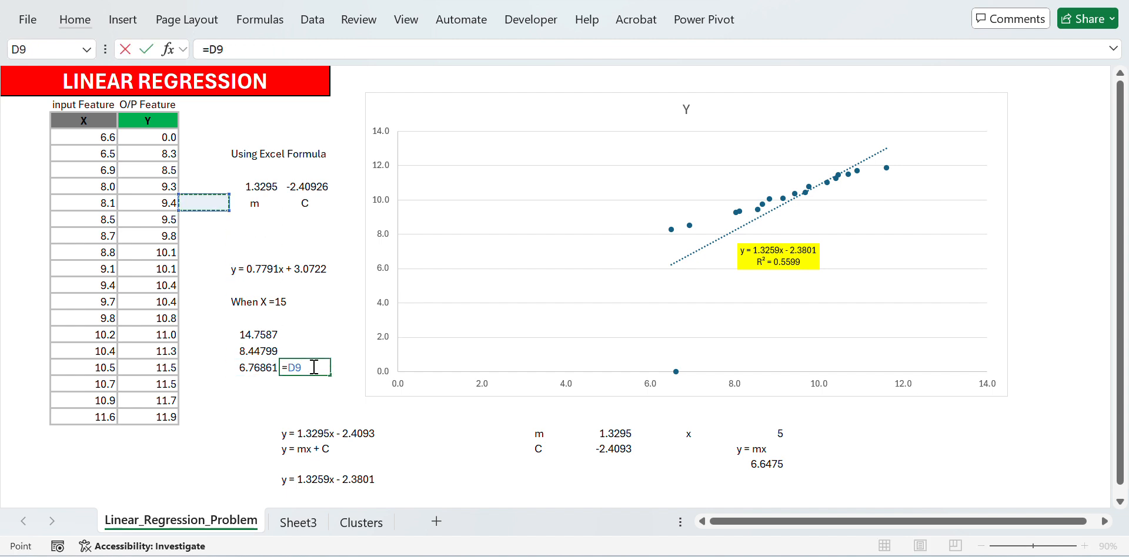
{"action": "key", "text": "Left"}
{"action": "key", "text": "Up"}
{"action": "key", "text": "Up"}
{"action": "type", "text": "-"}
{"action": "key", "text": "Left"}
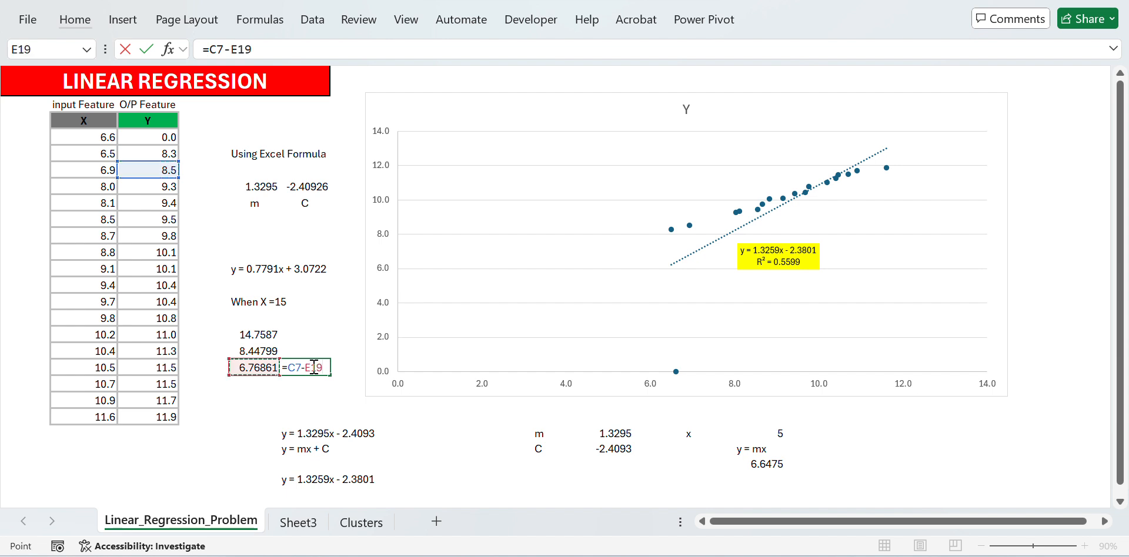
{"action": "key", "text": "Return"}
{"action": "left_click", "coordinate": [313, 367]}
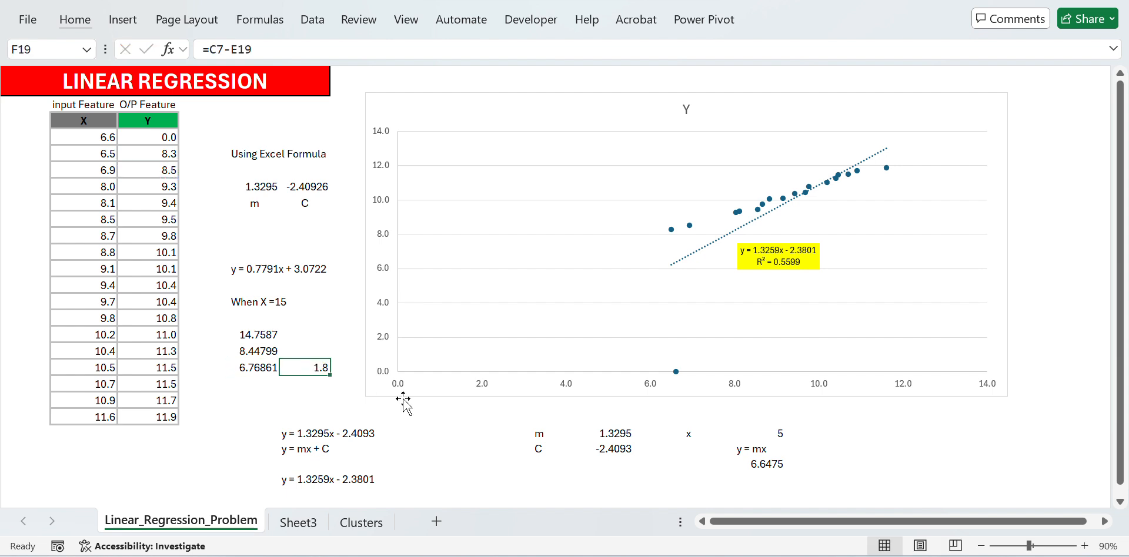
Enter =C7-E18 in F18 to subtract the without-outlier prediction from the same actual Y
{"action": "key", "text": "Up"}
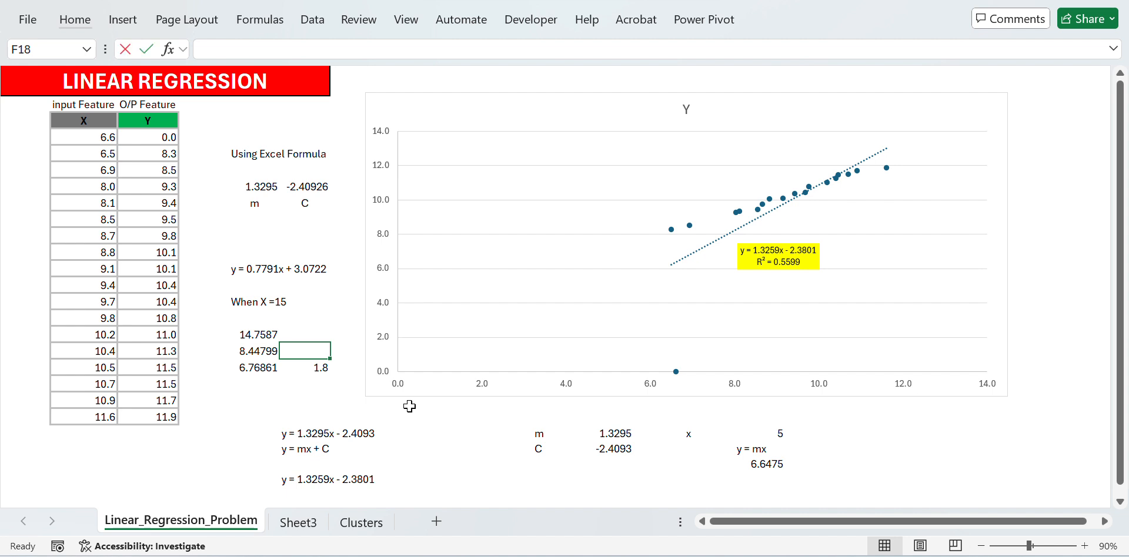
{"action": "type", "text": "="}
{"action": "key", "text": "Left"}
{"action": "key", "text": "Up"}
{"action": "key", "text": "Up"}
{"action": "key", "text": "Up"}
{"action": "key", "text": "Up"}
{"action": "key", "text": "Up"}
{"action": "key", "text": "Up"}
{"action": "key", "text": "Up"}
{"action": "key", "text": "Up"}
{"action": "key", "text": "Up"}
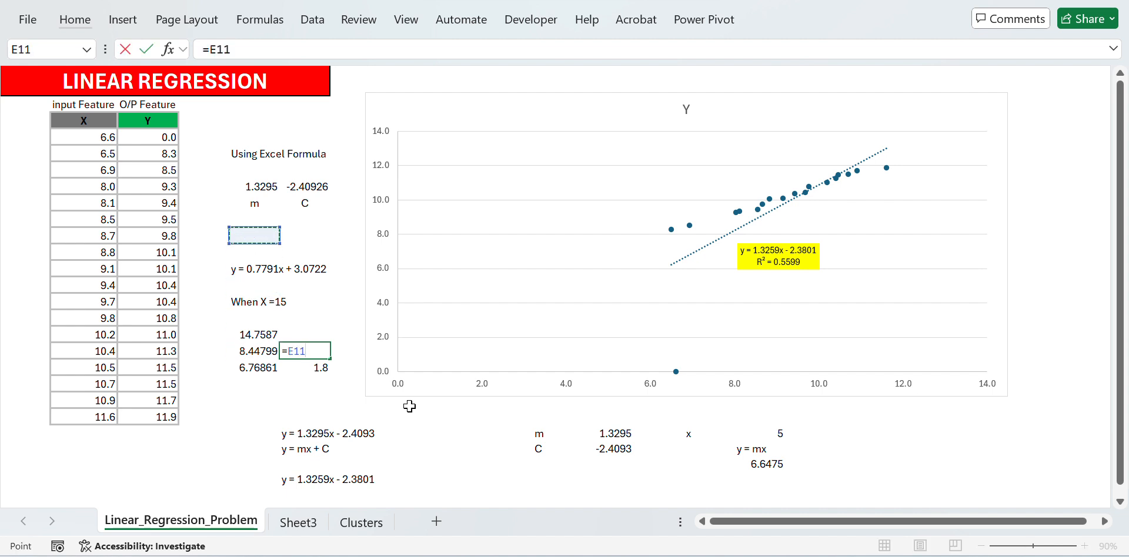
{"action": "key", "text": "Left"}
{"action": "key", "text": "Left"}
{"action": "key", "text": "Up"}
{"action": "key", "text": "Up"}
{"action": "type", "text": "-"}
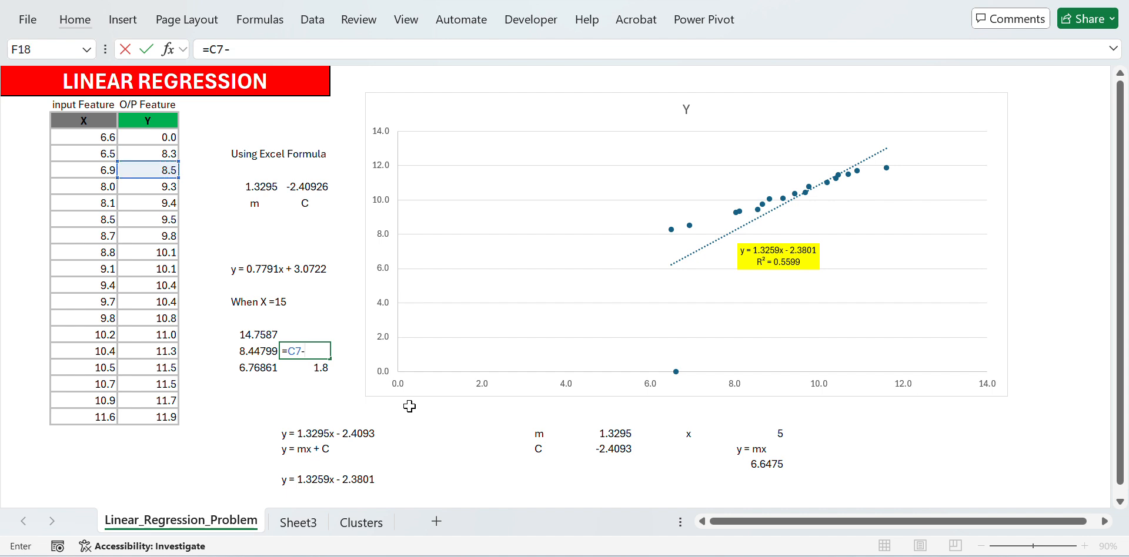
{"action": "key", "text": "Left"}
{"action": "key", "text": "Return"}
{"action": "key", "text": "Up"}
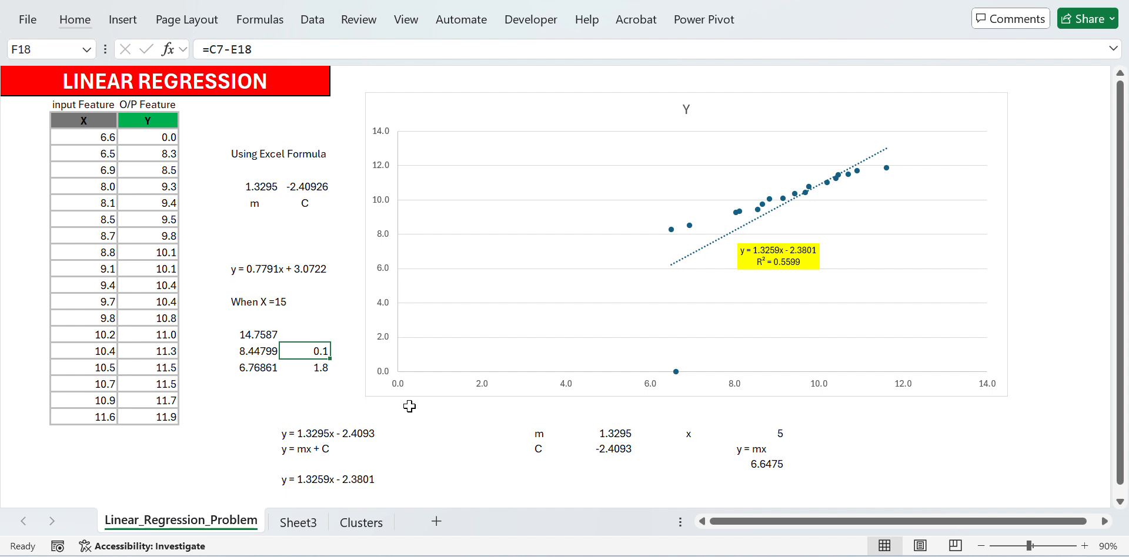
Compare the prediction and error pairs in E18:F18 and E19:F19, without and with the outlier
{"action": "key", "text": "Down"}
{"action": "key", "text": "Up"}
{"action": "key", "text": "Left"}
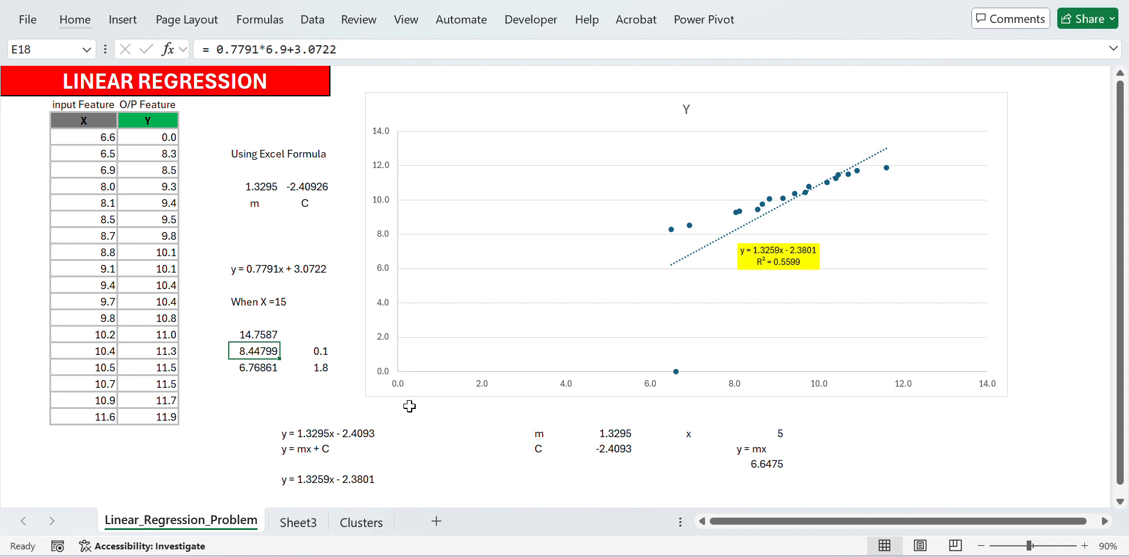
{"action": "key", "text": "shift+Right"}
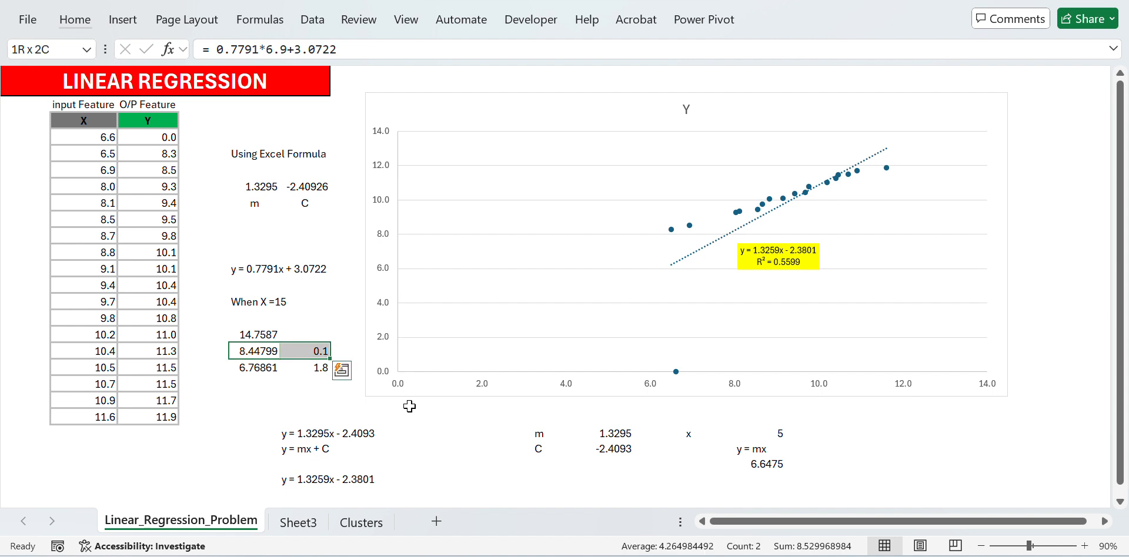
{"action": "key", "text": "Down"}
{"action": "key", "text": "shift+Right"}
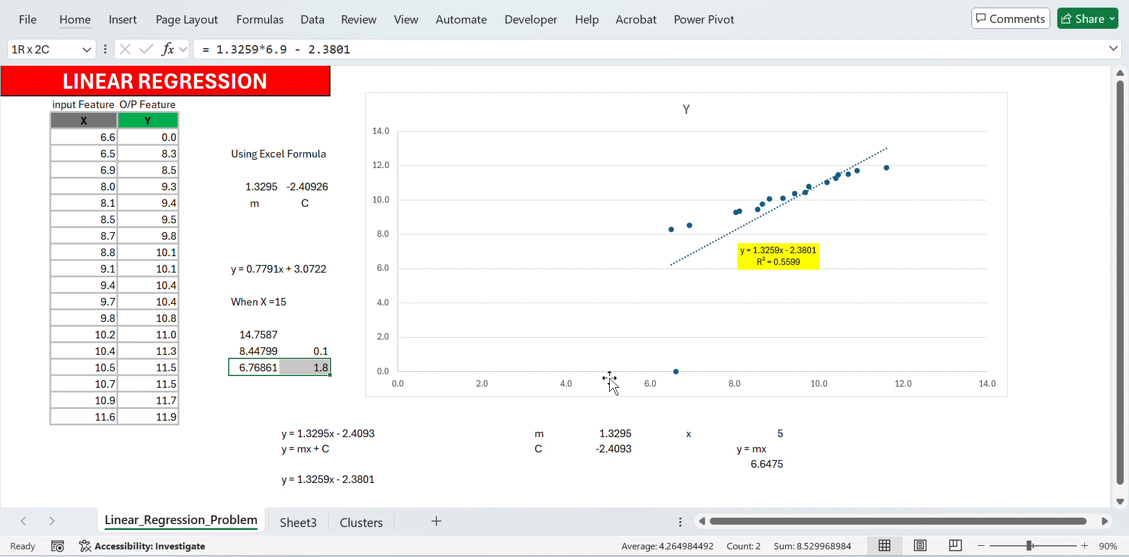
{"action": "left_click", "coordinate": [214, 230]}
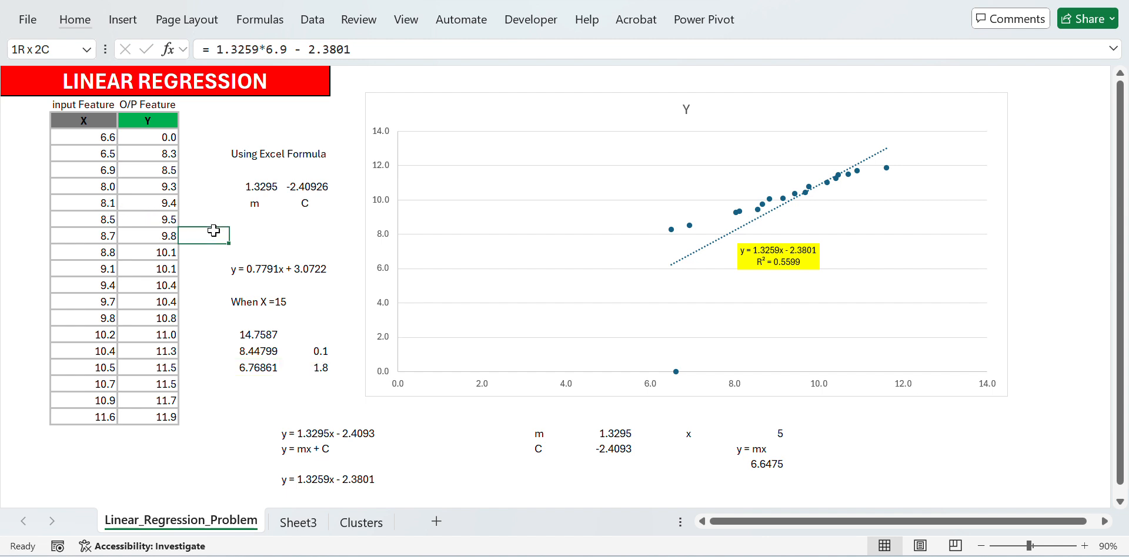